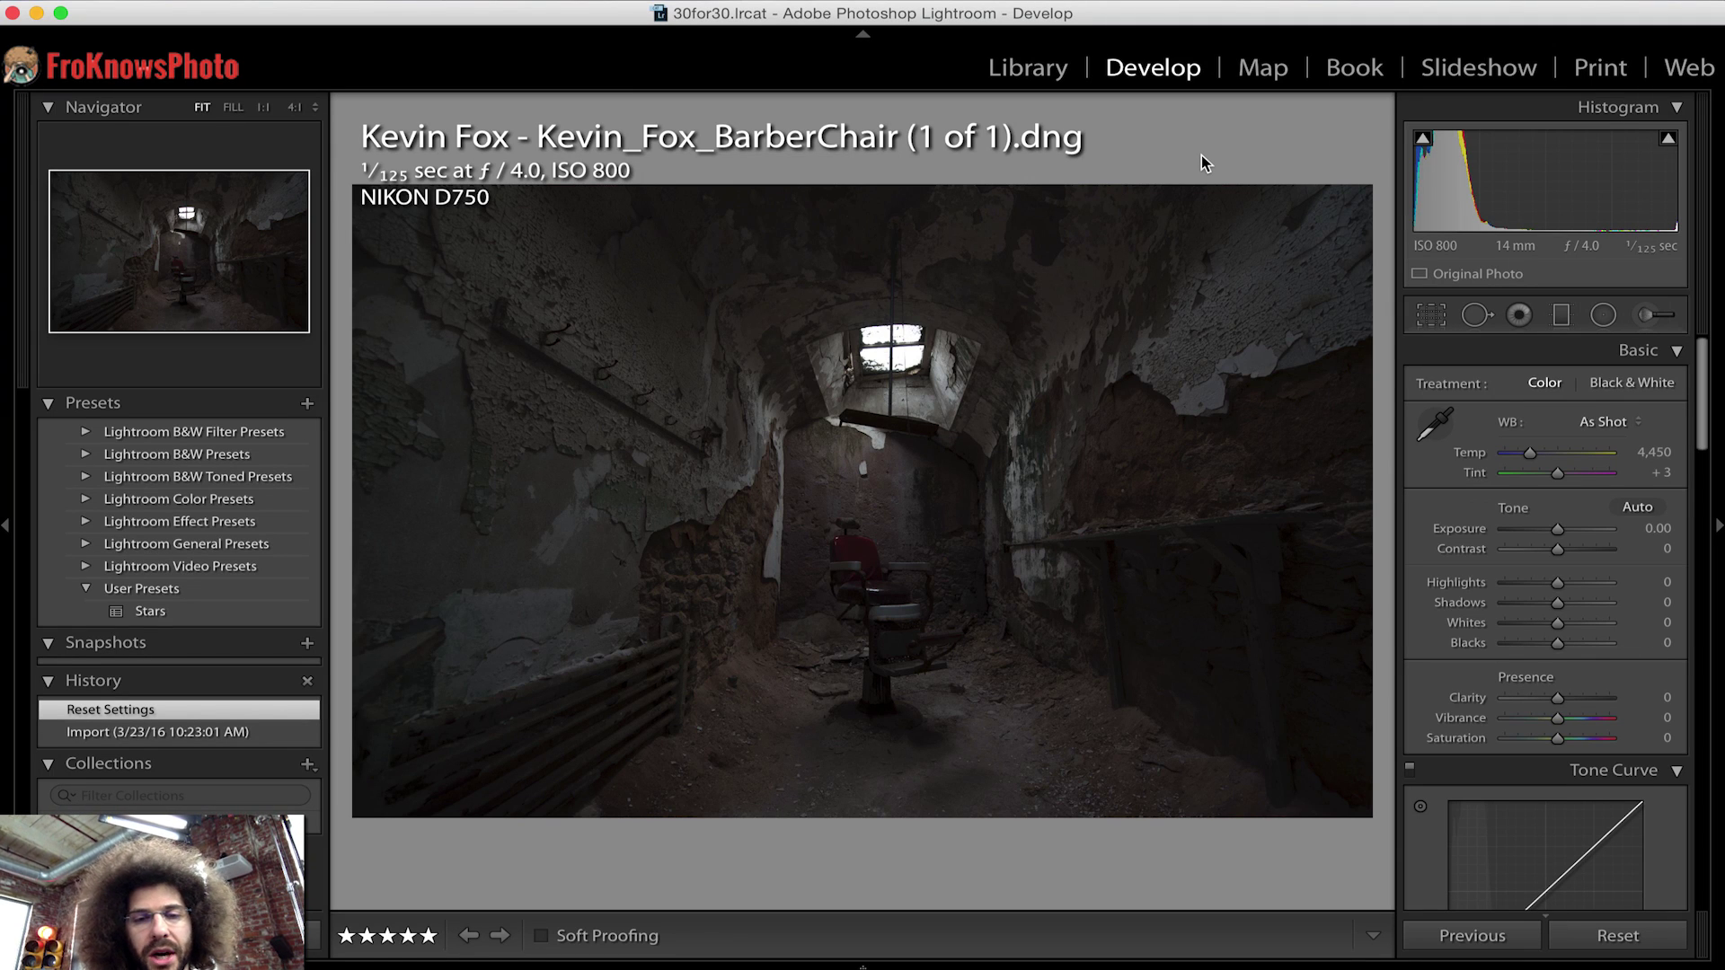
# - Inspect the barber chair at 1:1, return to Fit, then collapse the left panel
pyautogui.click(890, 549)
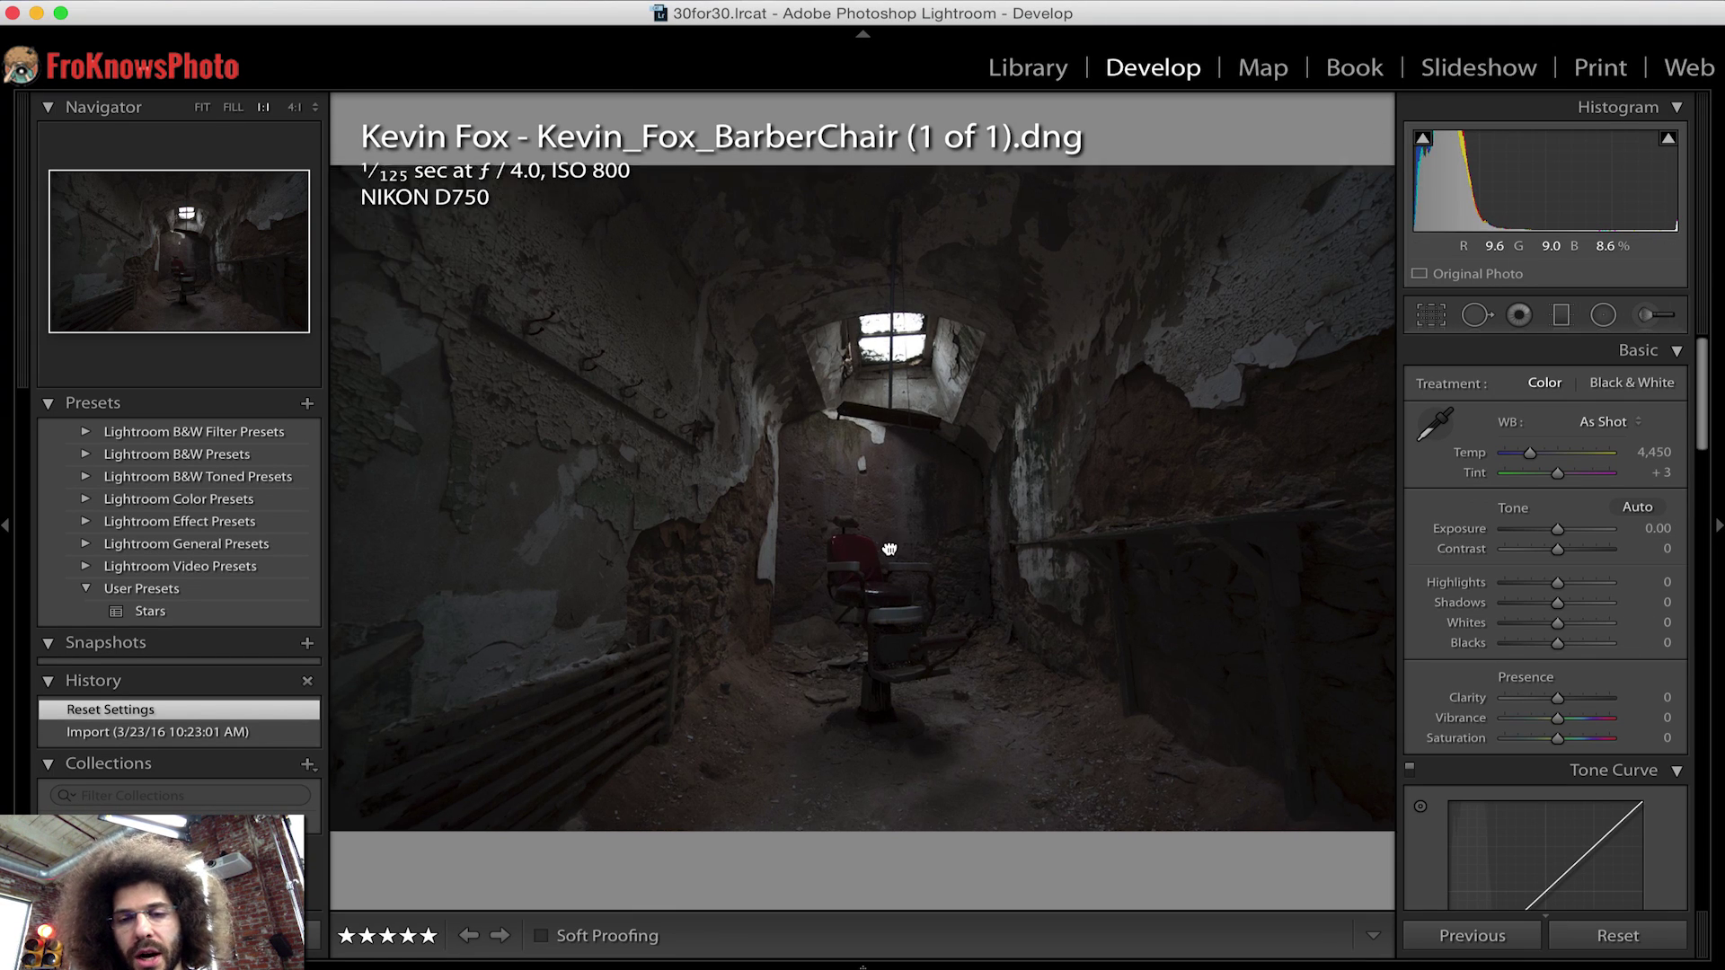
pyautogui.click(890, 548)
pyautogui.click(786, 461)
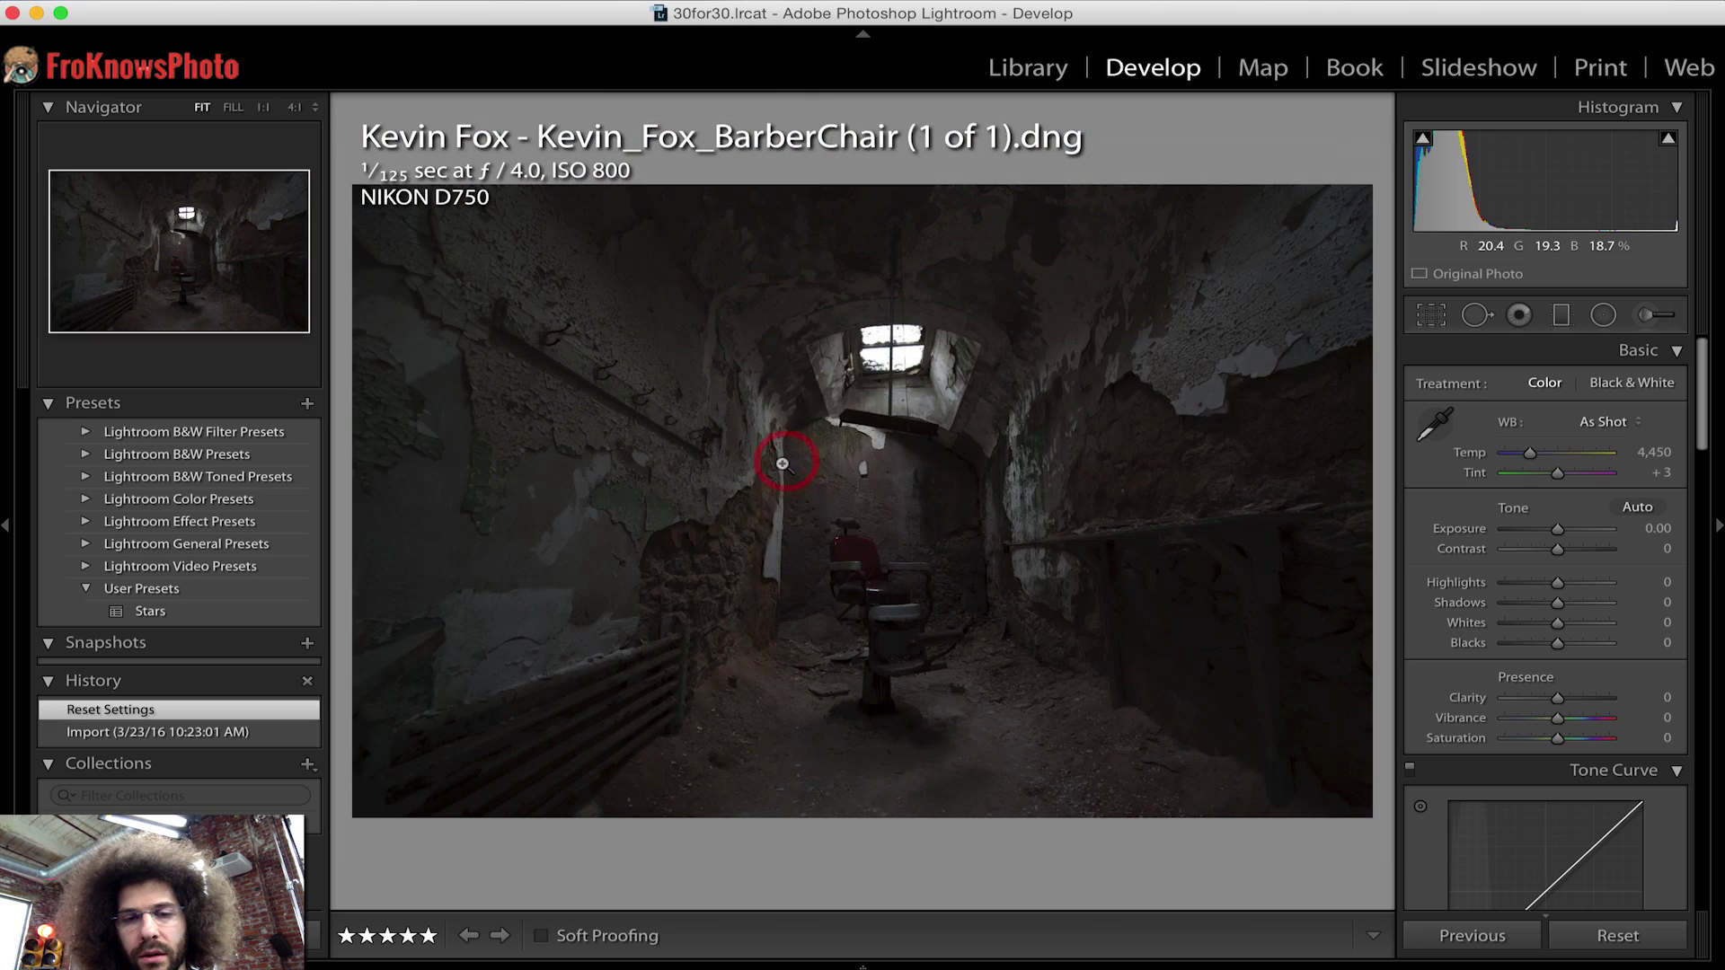
pyautogui.click(864, 549)
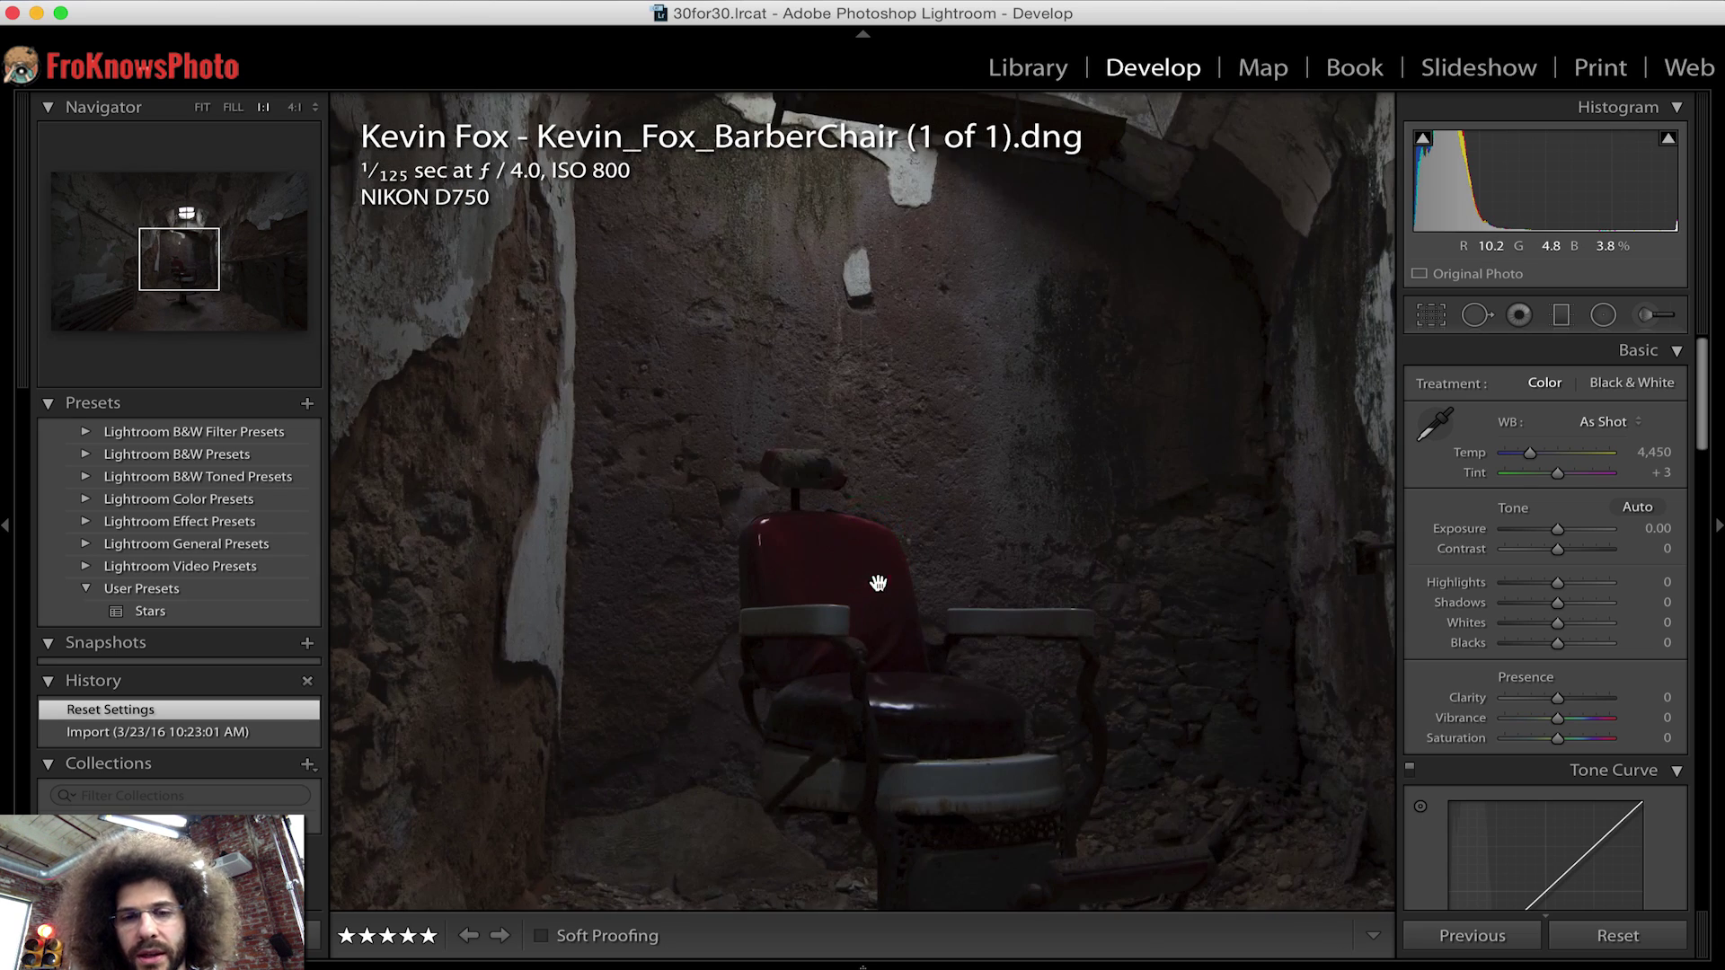
pyautogui.click(801, 459)
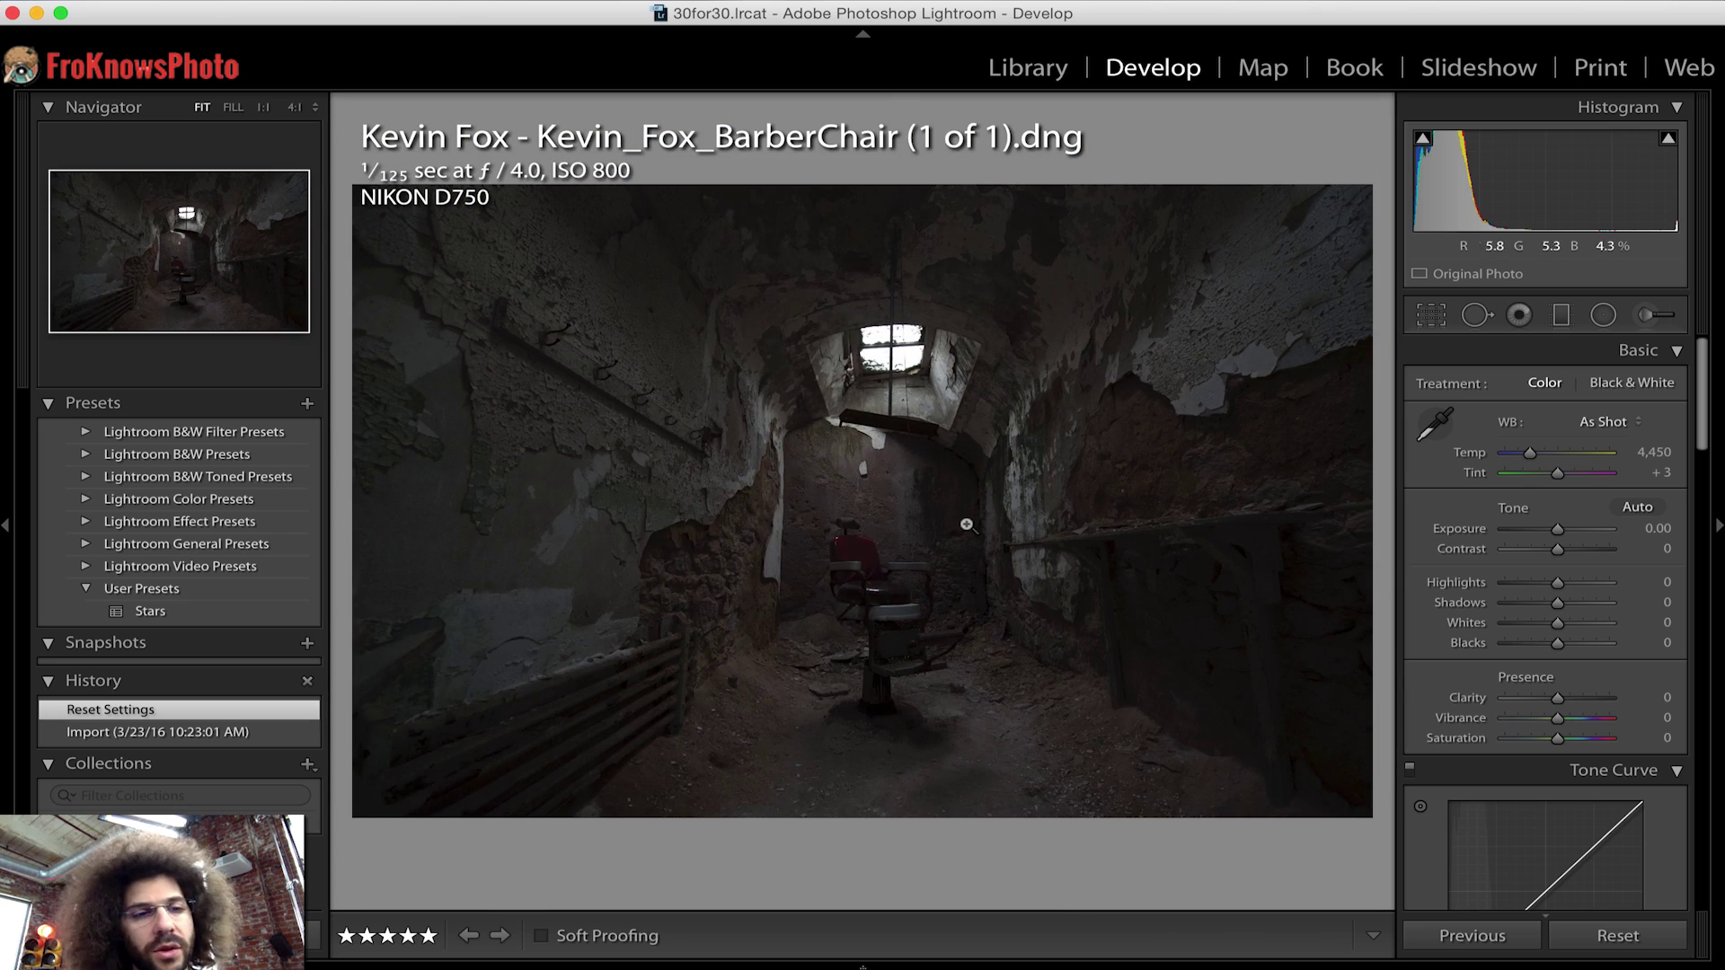
pyautogui.click(2, 501)
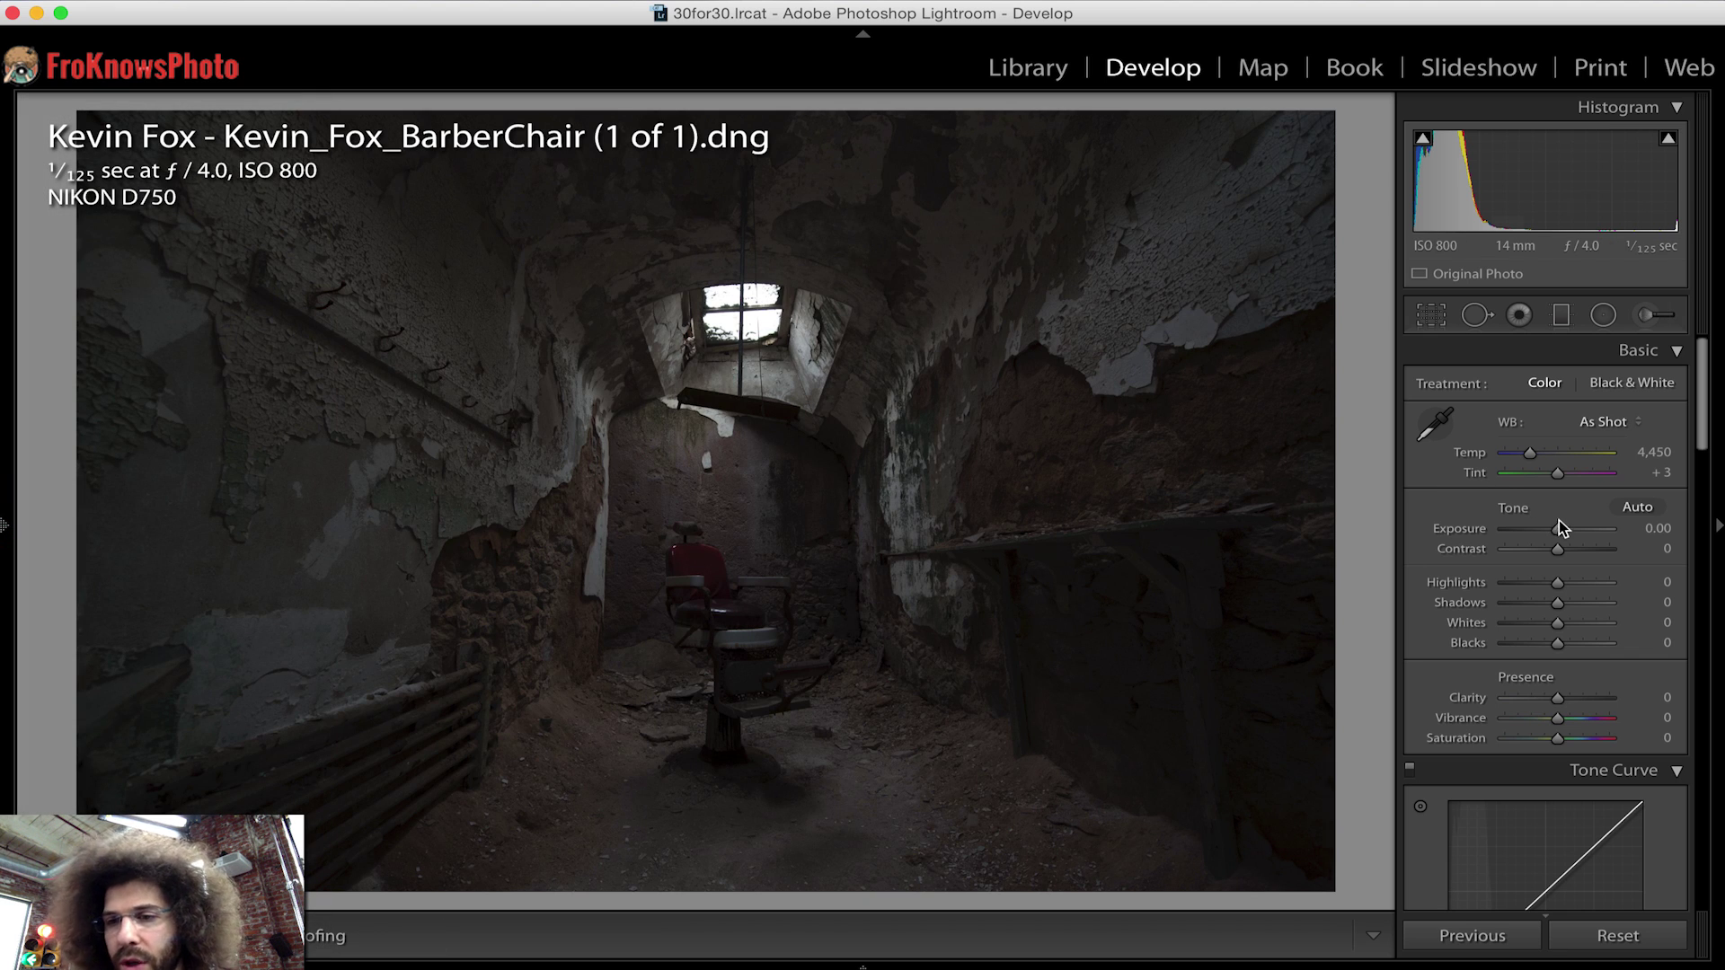
# - Raise Exposure to +1.10 and Contrast to +60, keeping the photo in colour after a Black & White preview
pyautogui.moveTo(1559, 528)
pyautogui.mouseDown()
pyautogui.moveTo(1578, 549)
pyautogui.moveTo(1569, 529)
pyautogui.mouseUp()
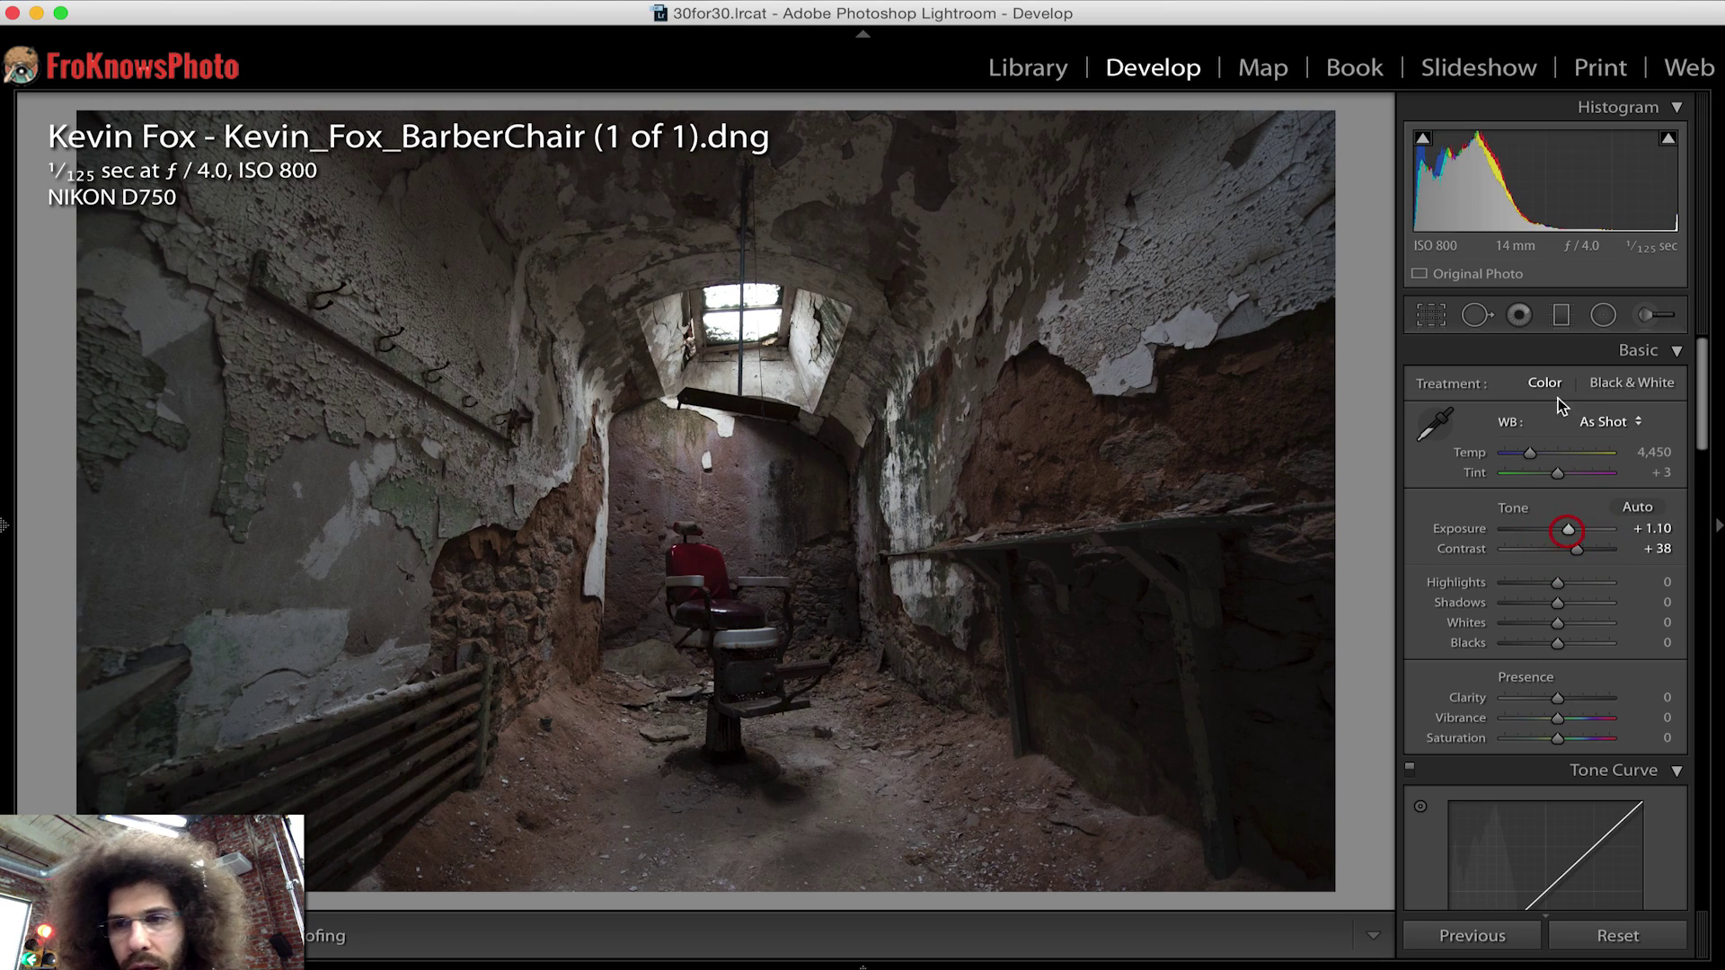
pyautogui.click(1621, 384)
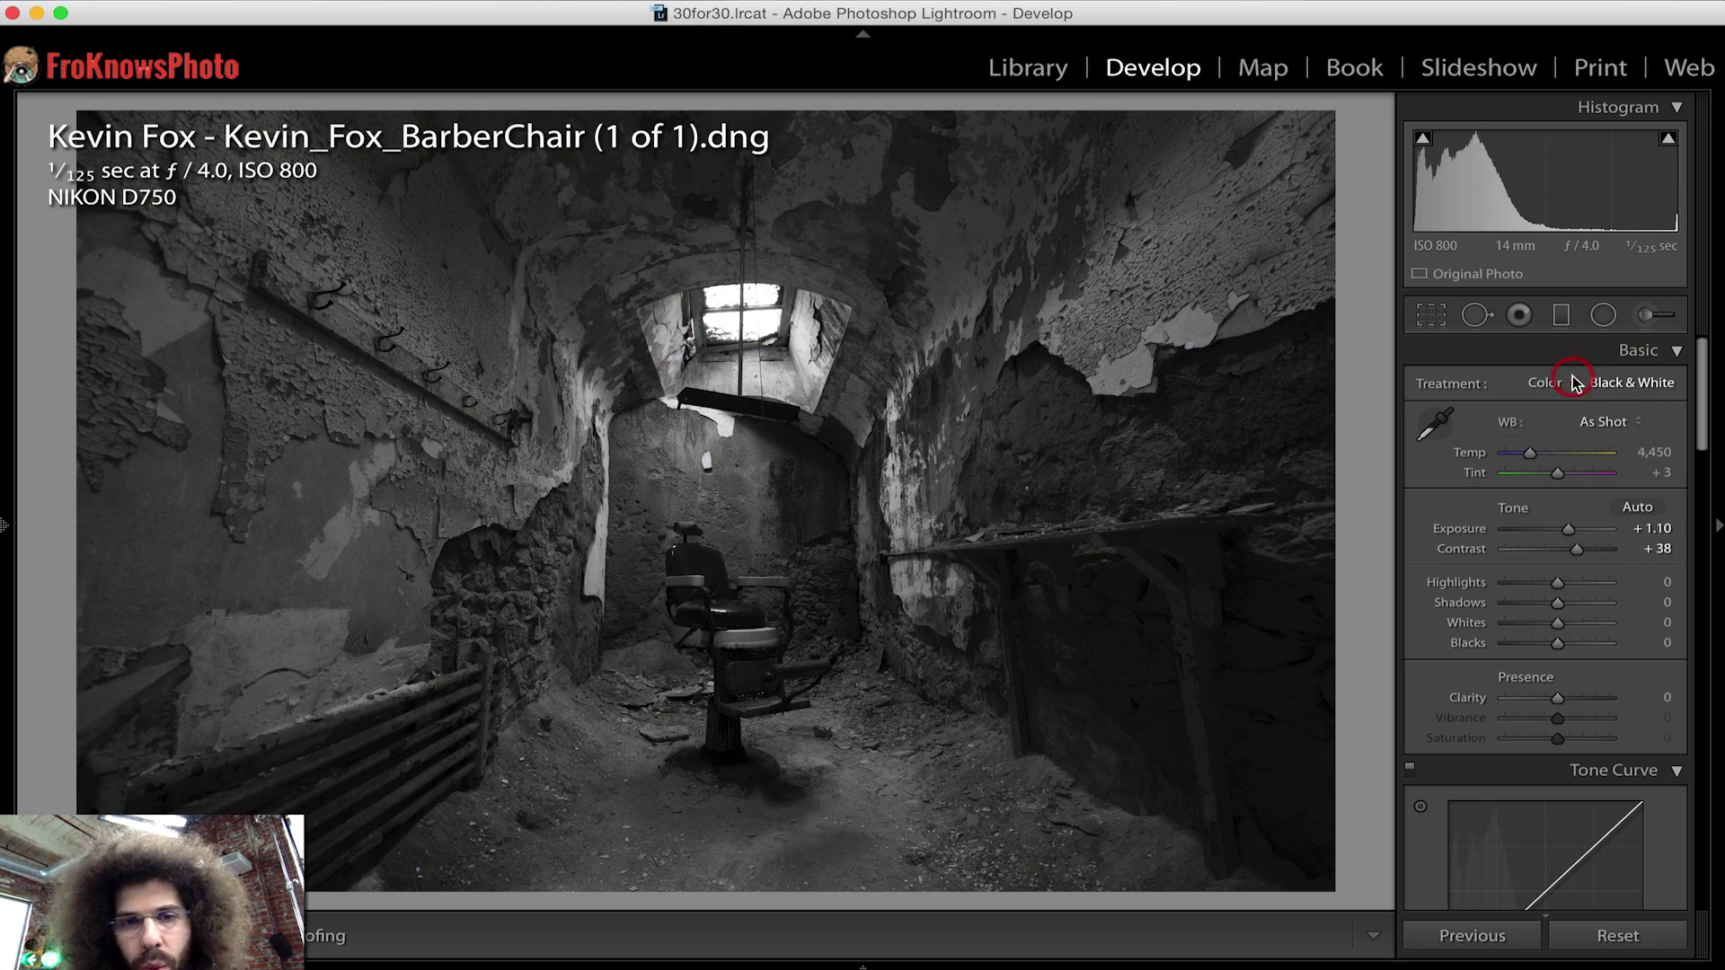
pyautogui.click(1545, 384)
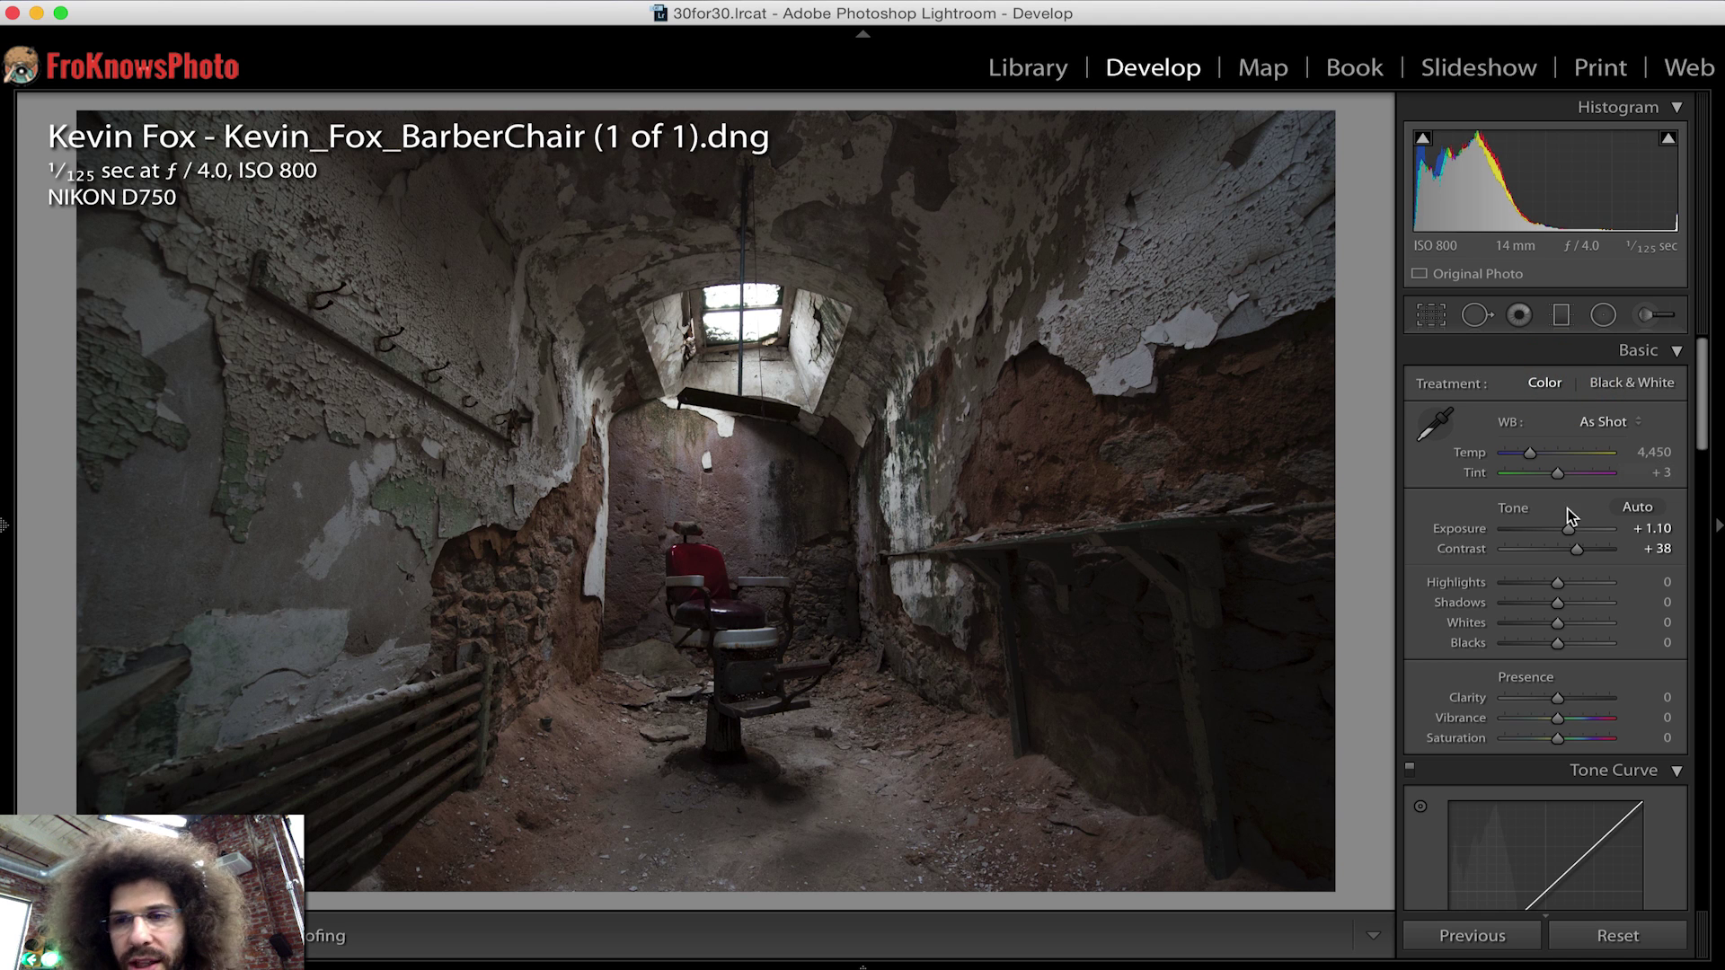
pyautogui.moveTo(1588, 550); pyautogui.dragTo(1589, 554)
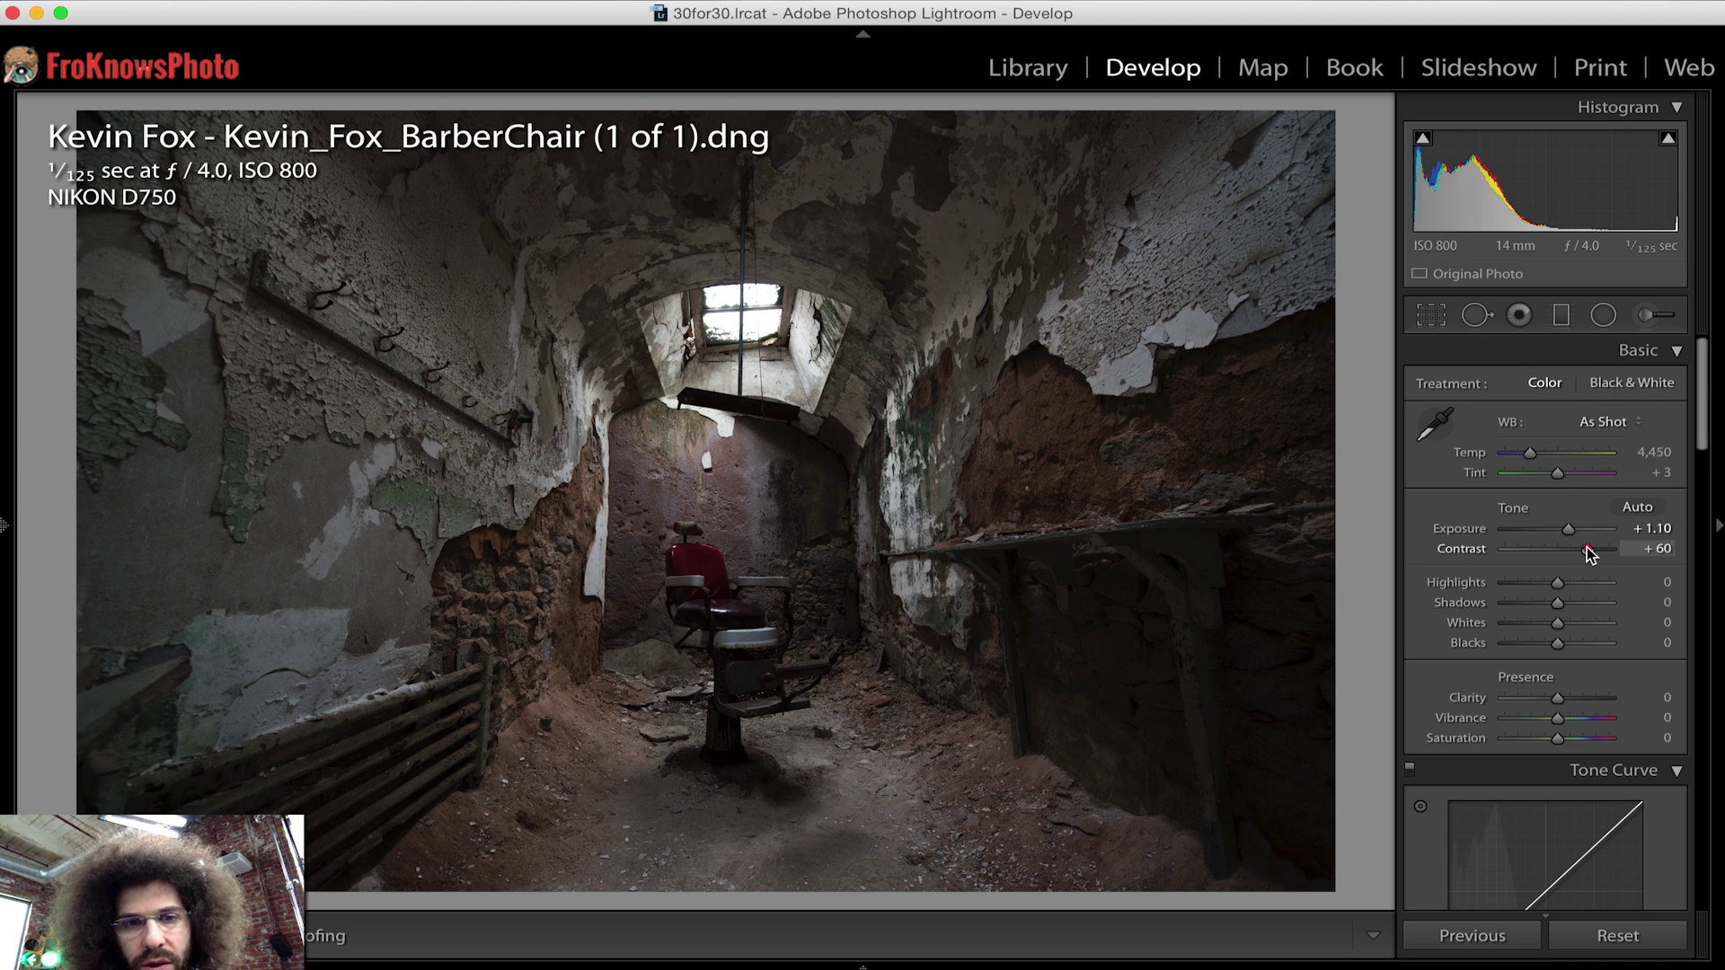
# - Set Clarity to about +34 after briefly resetting it to 0
pyautogui.click(1573, 700)
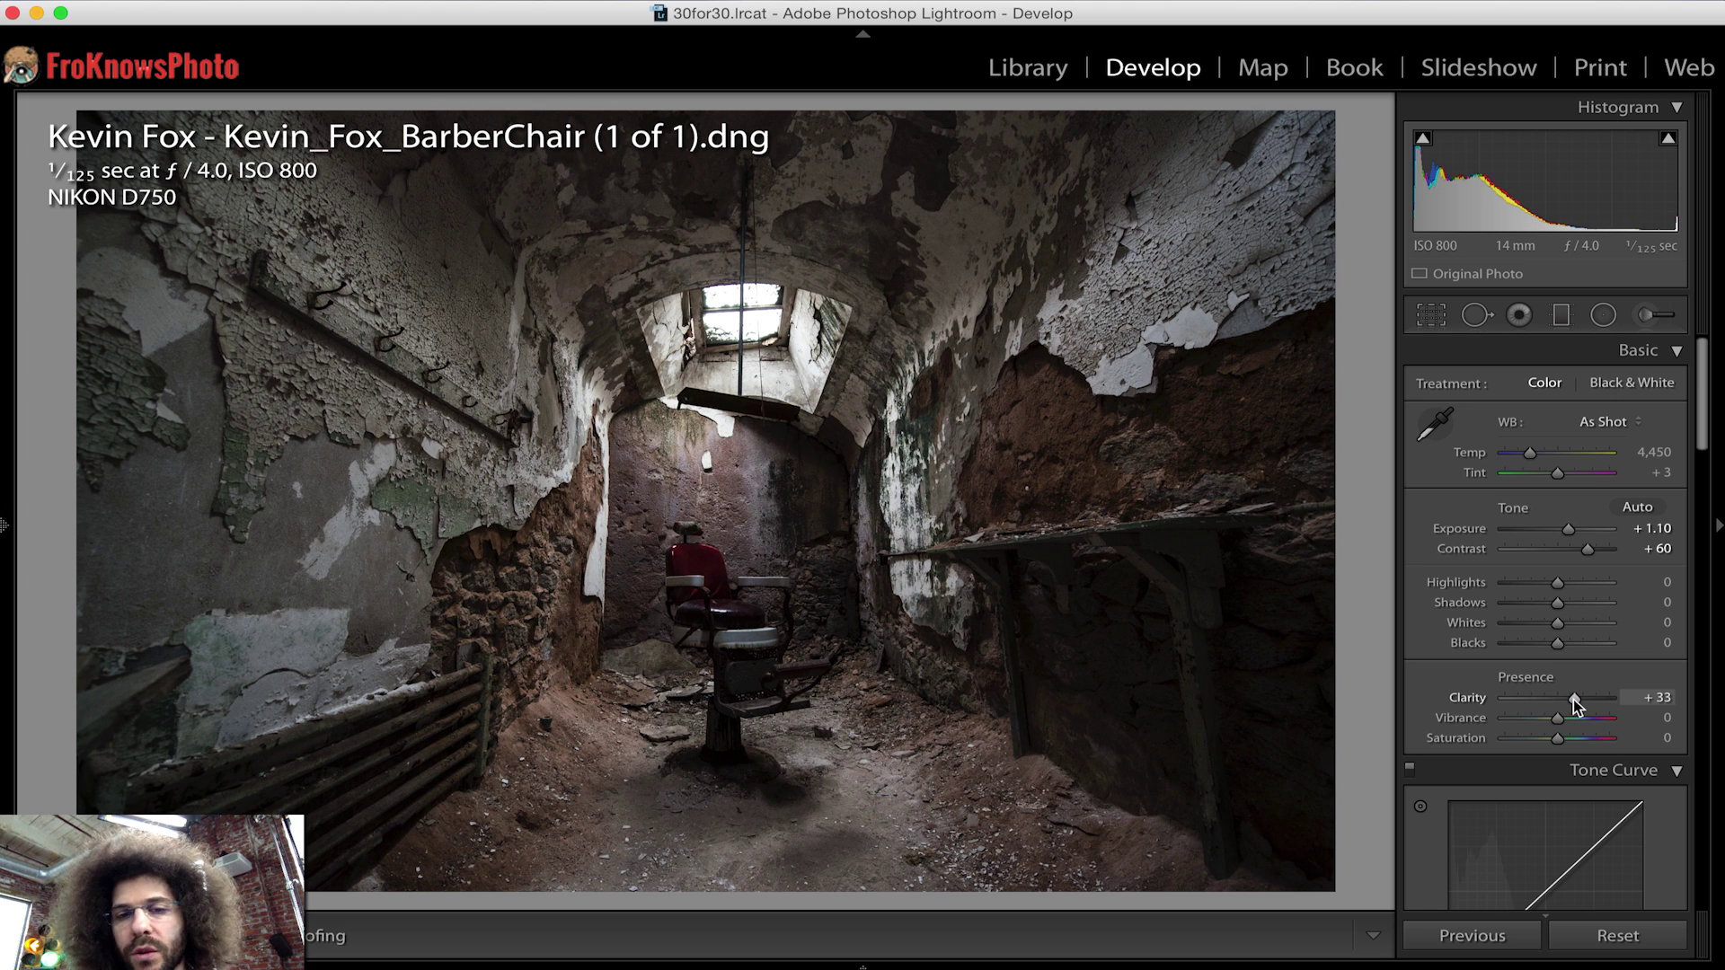
pyautogui.click(1653, 698)
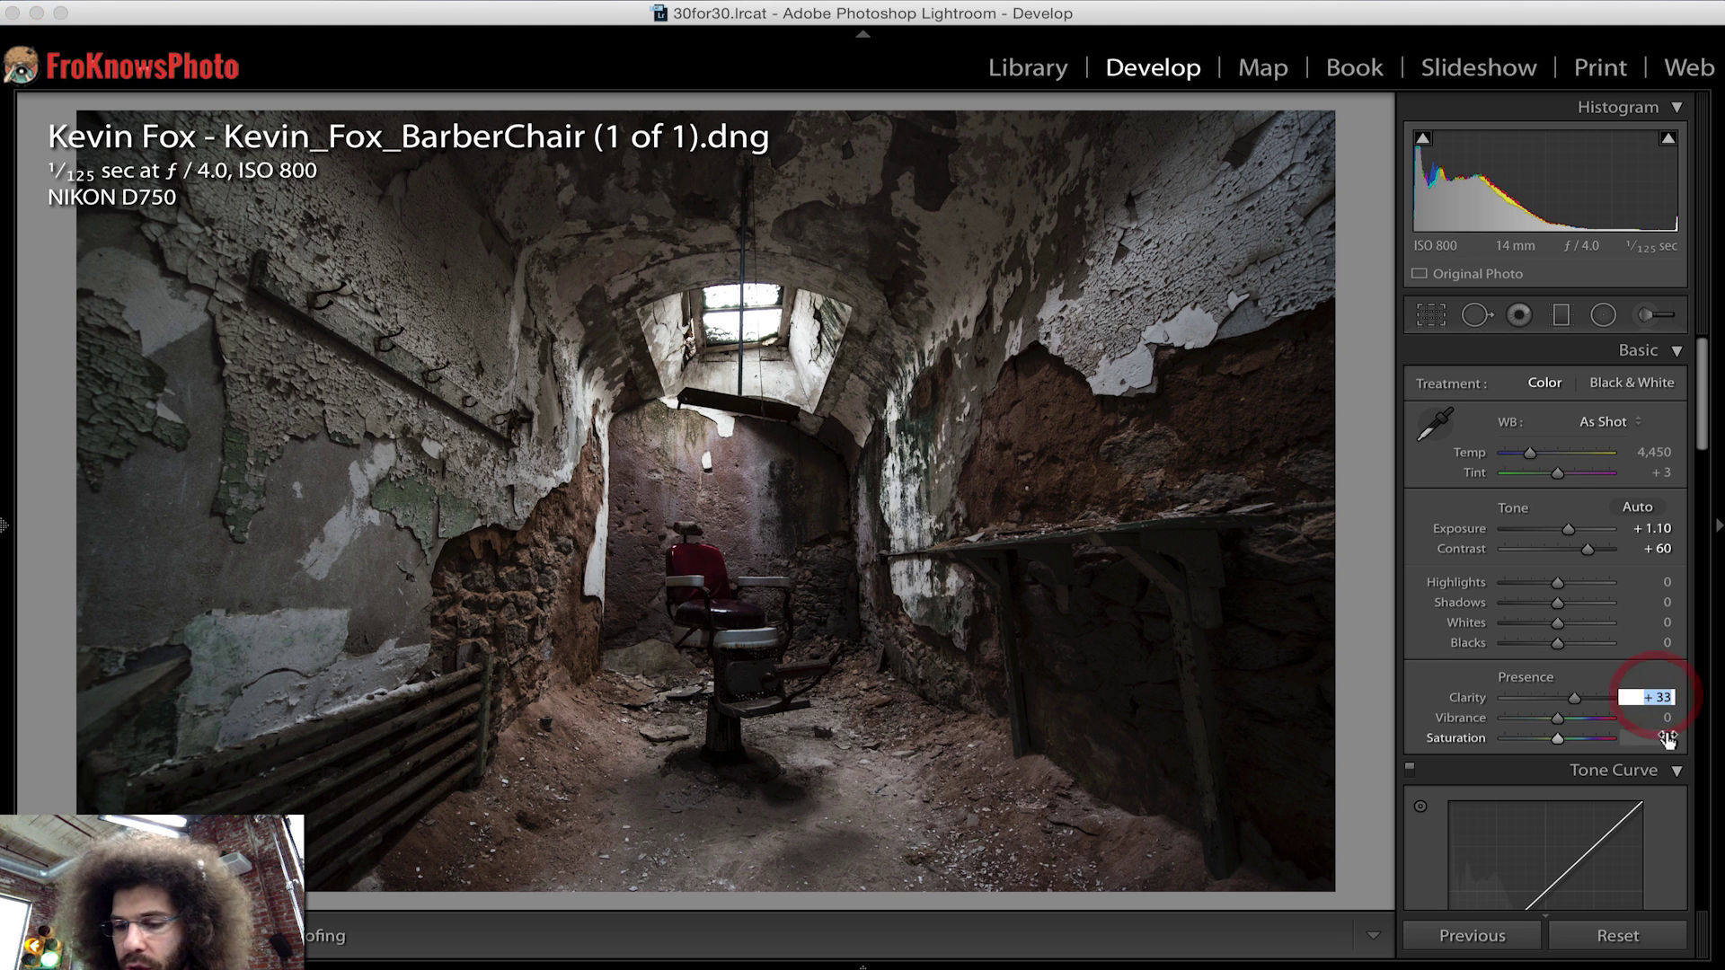
pyautogui.write('0')
pyautogui.press('Return')
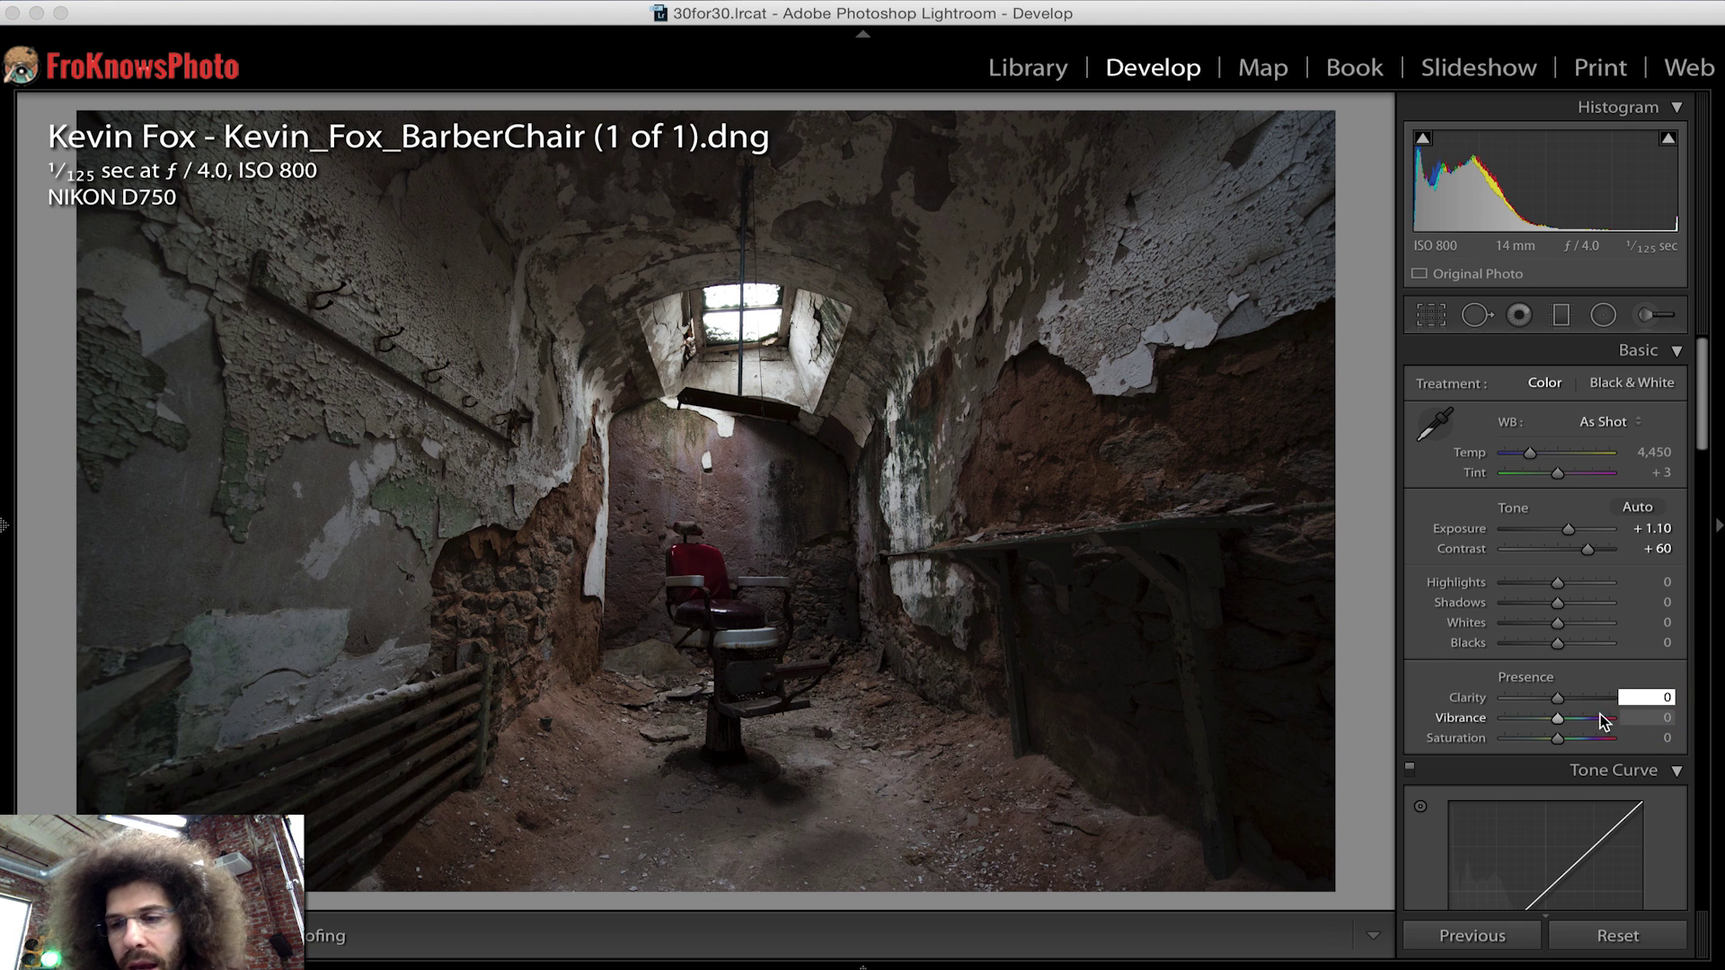
pyautogui.click(1566, 699)
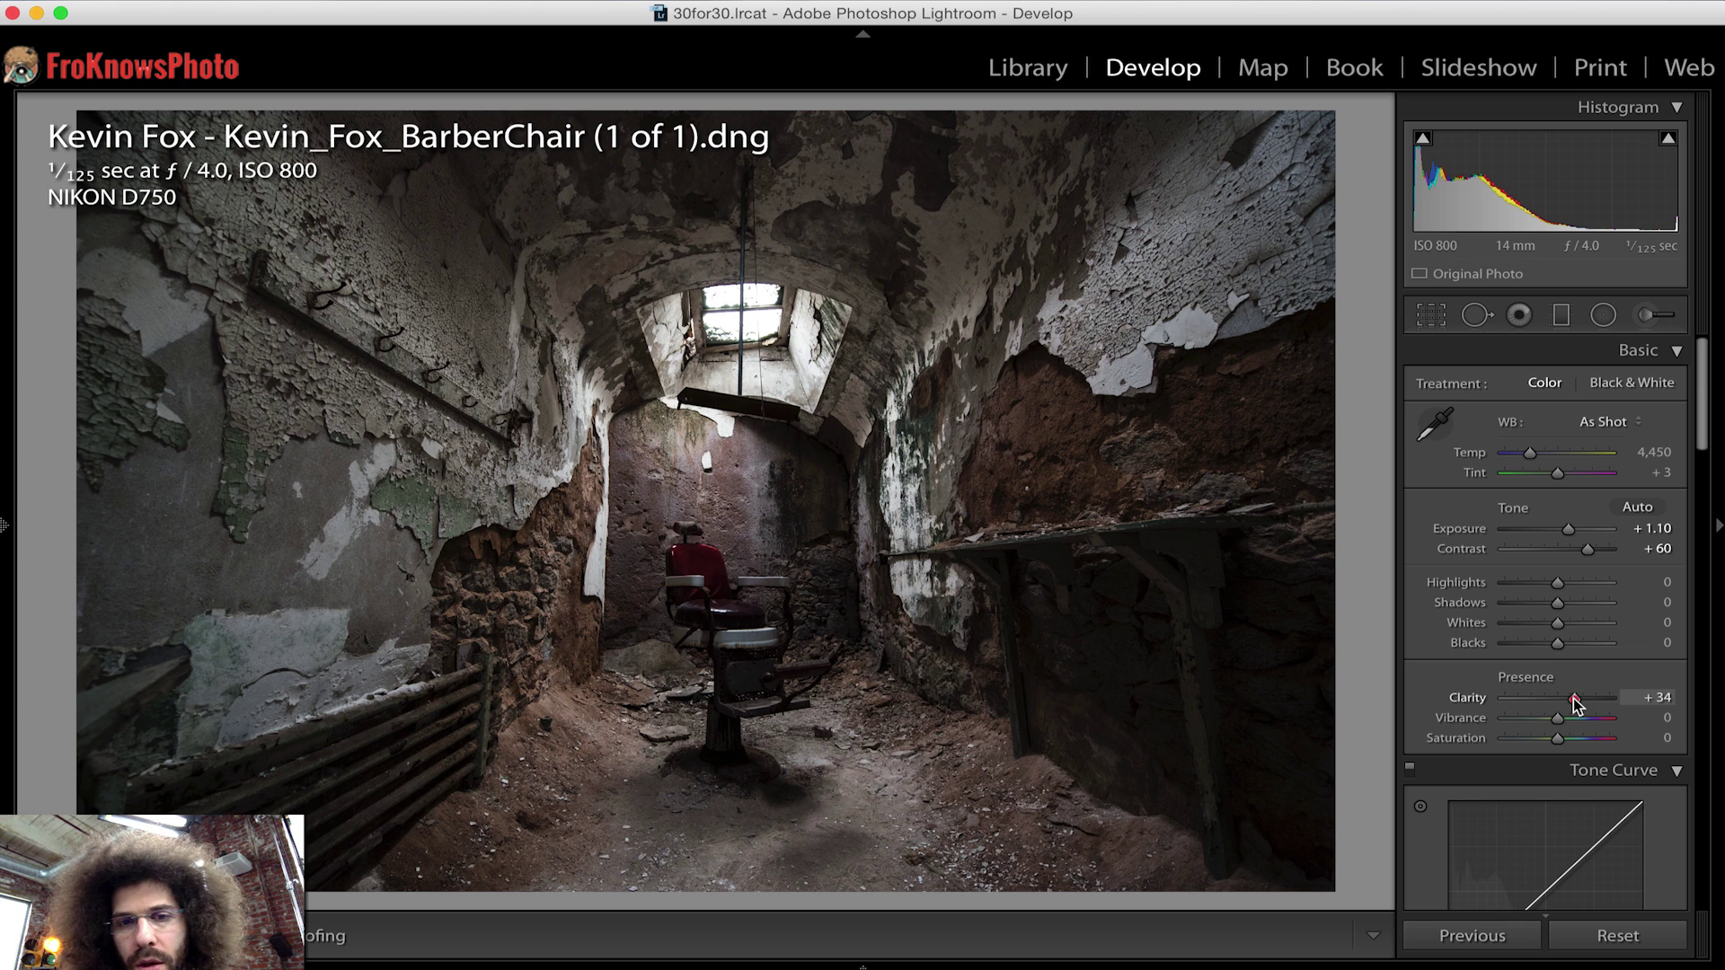
# - Compare Nikon lens profile corrections on and off, leaving them enabled with Distortion and Vignetting at 100
pyautogui.scroll(-15, 1577, 687)
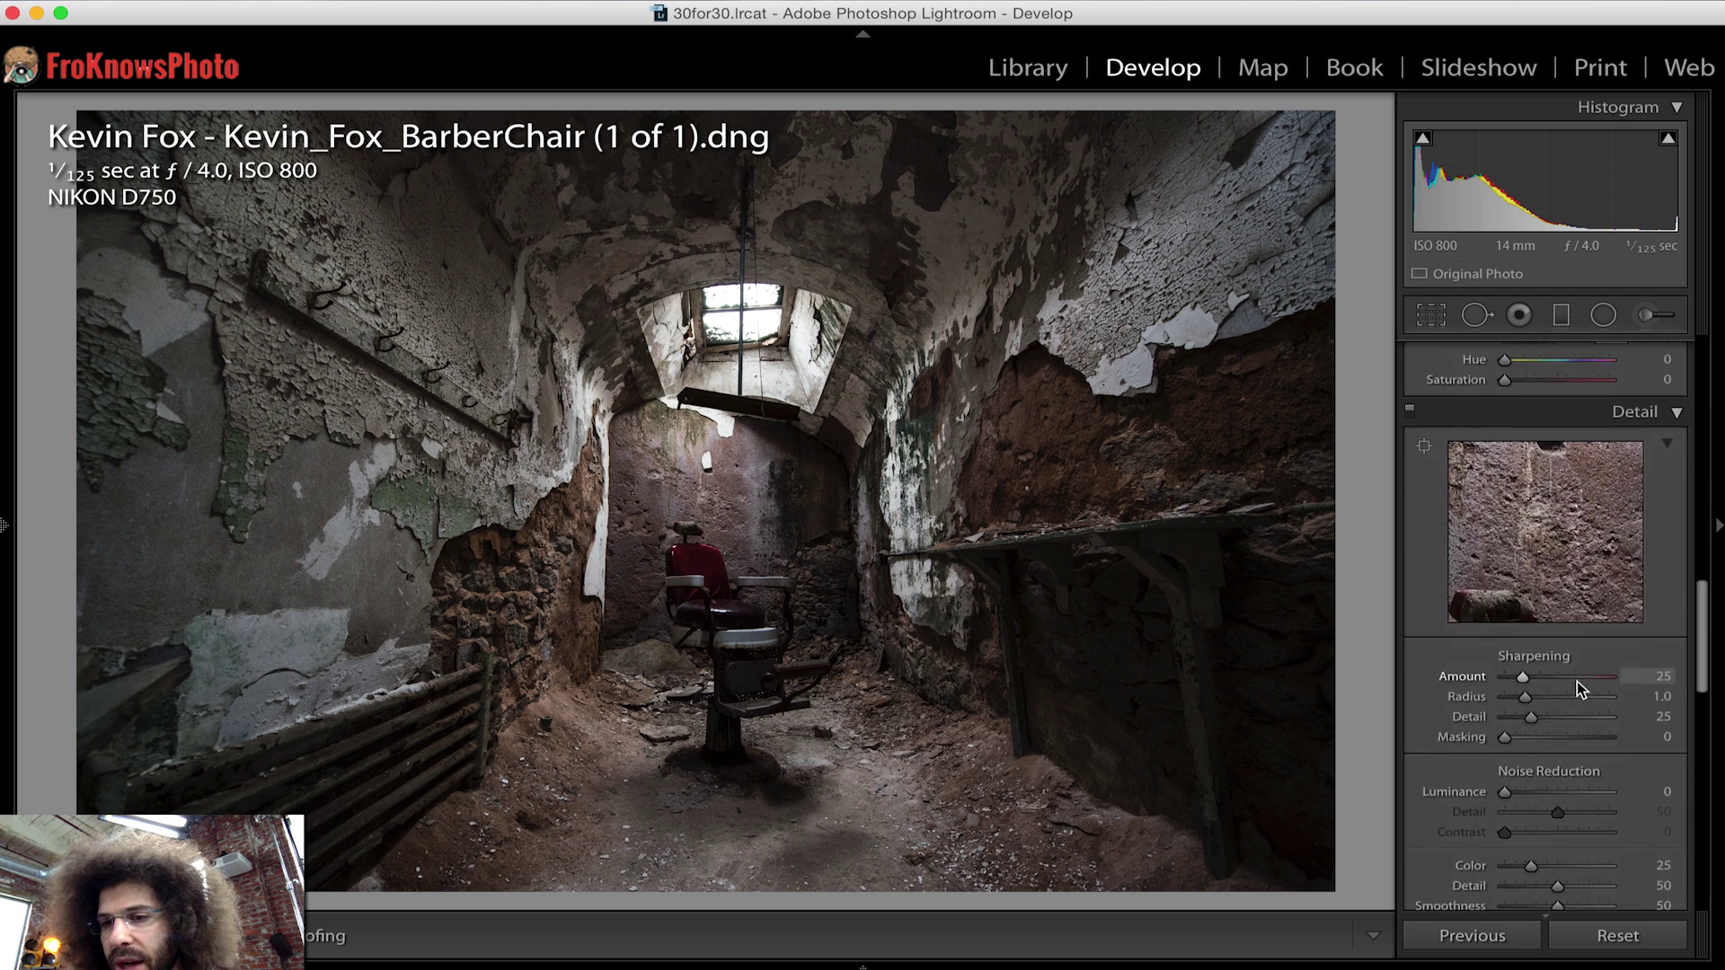
pyautogui.scroll(-4, 1579, 687)
pyautogui.scroll(-6, 1568, 705)
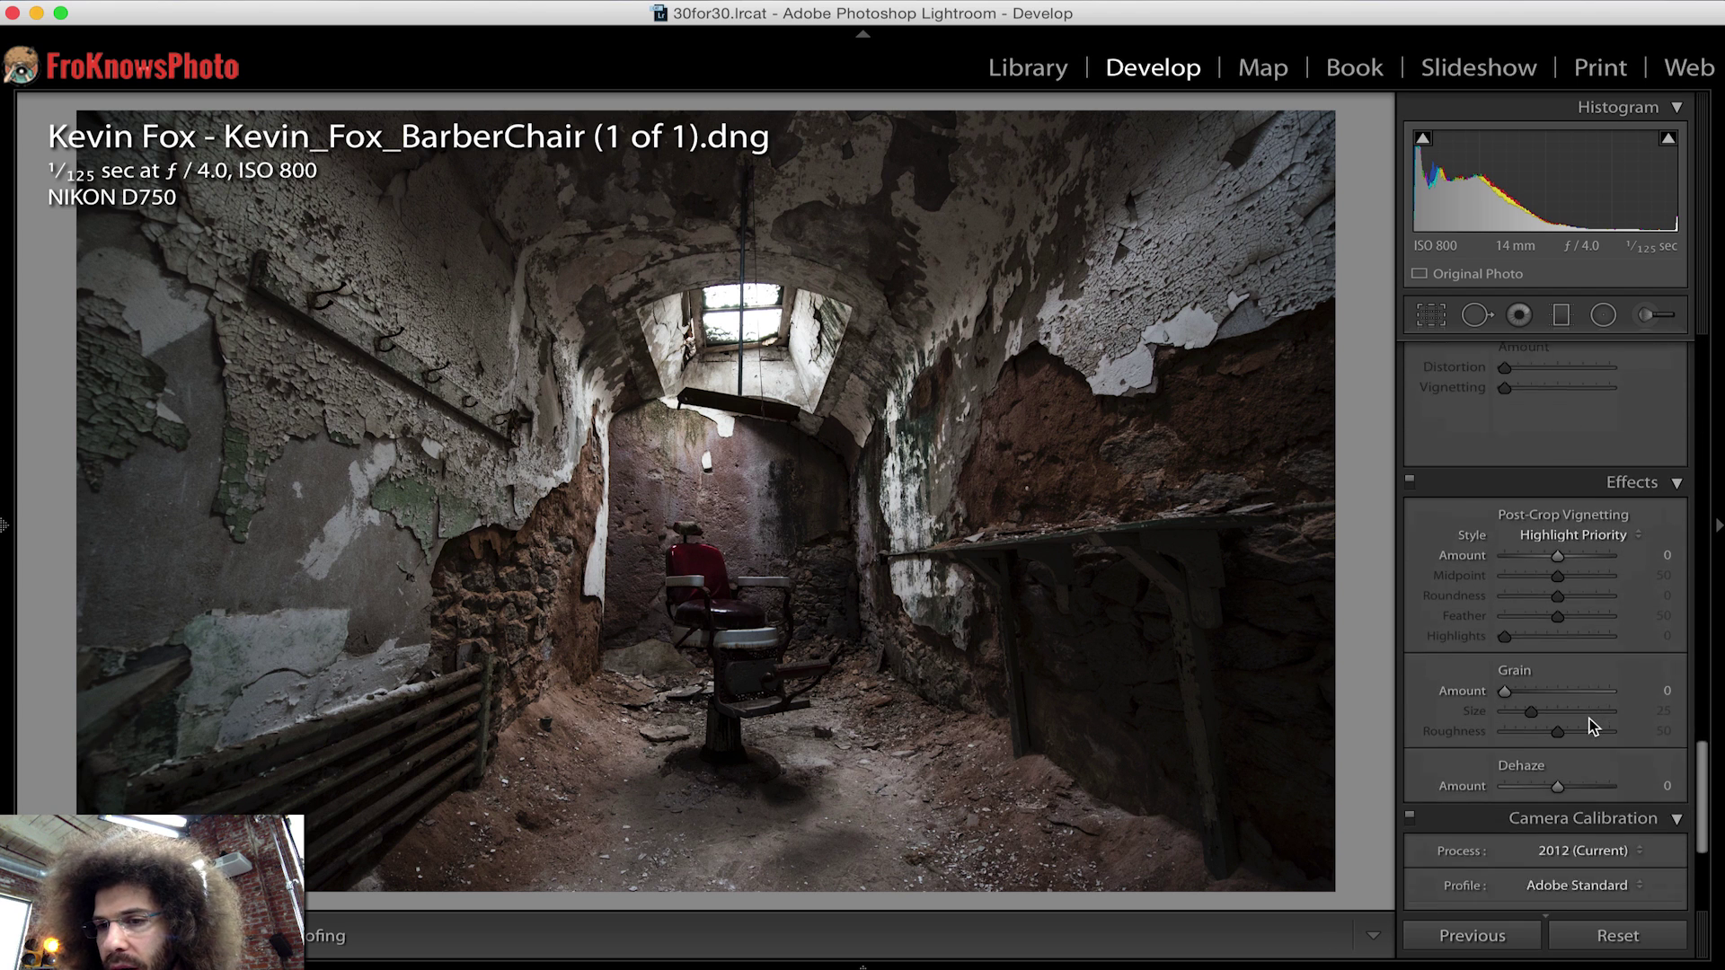
pyautogui.scroll(5, 1547, 718)
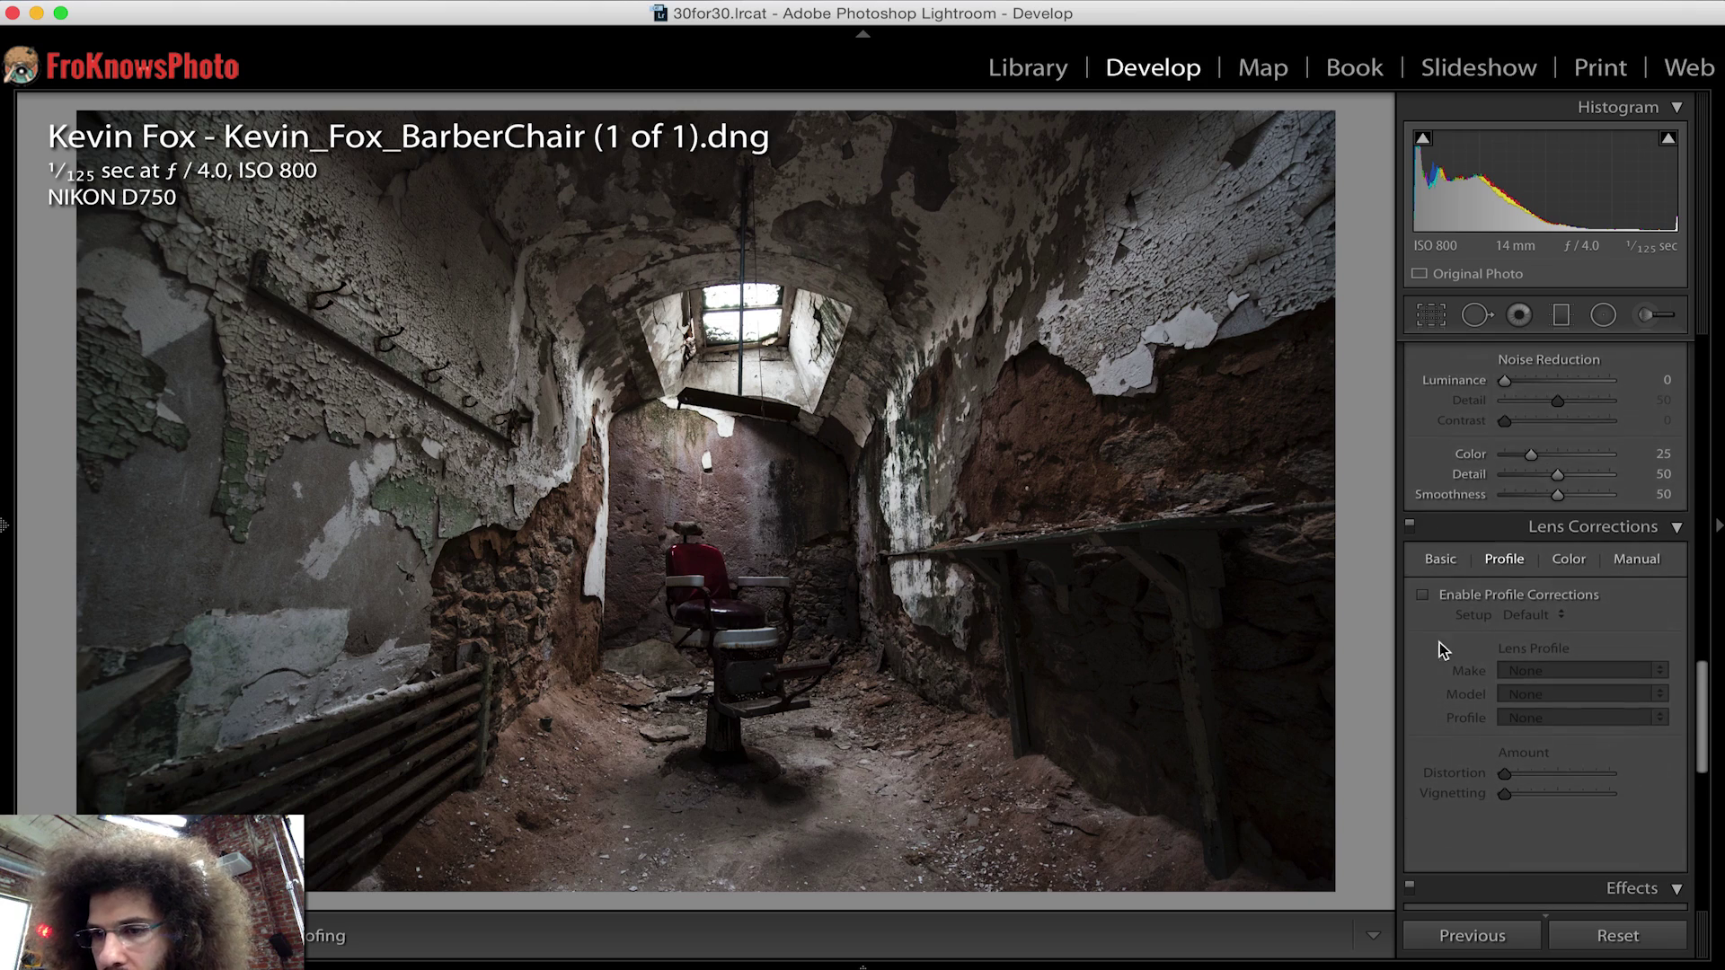
pyautogui.click(1420, 596)
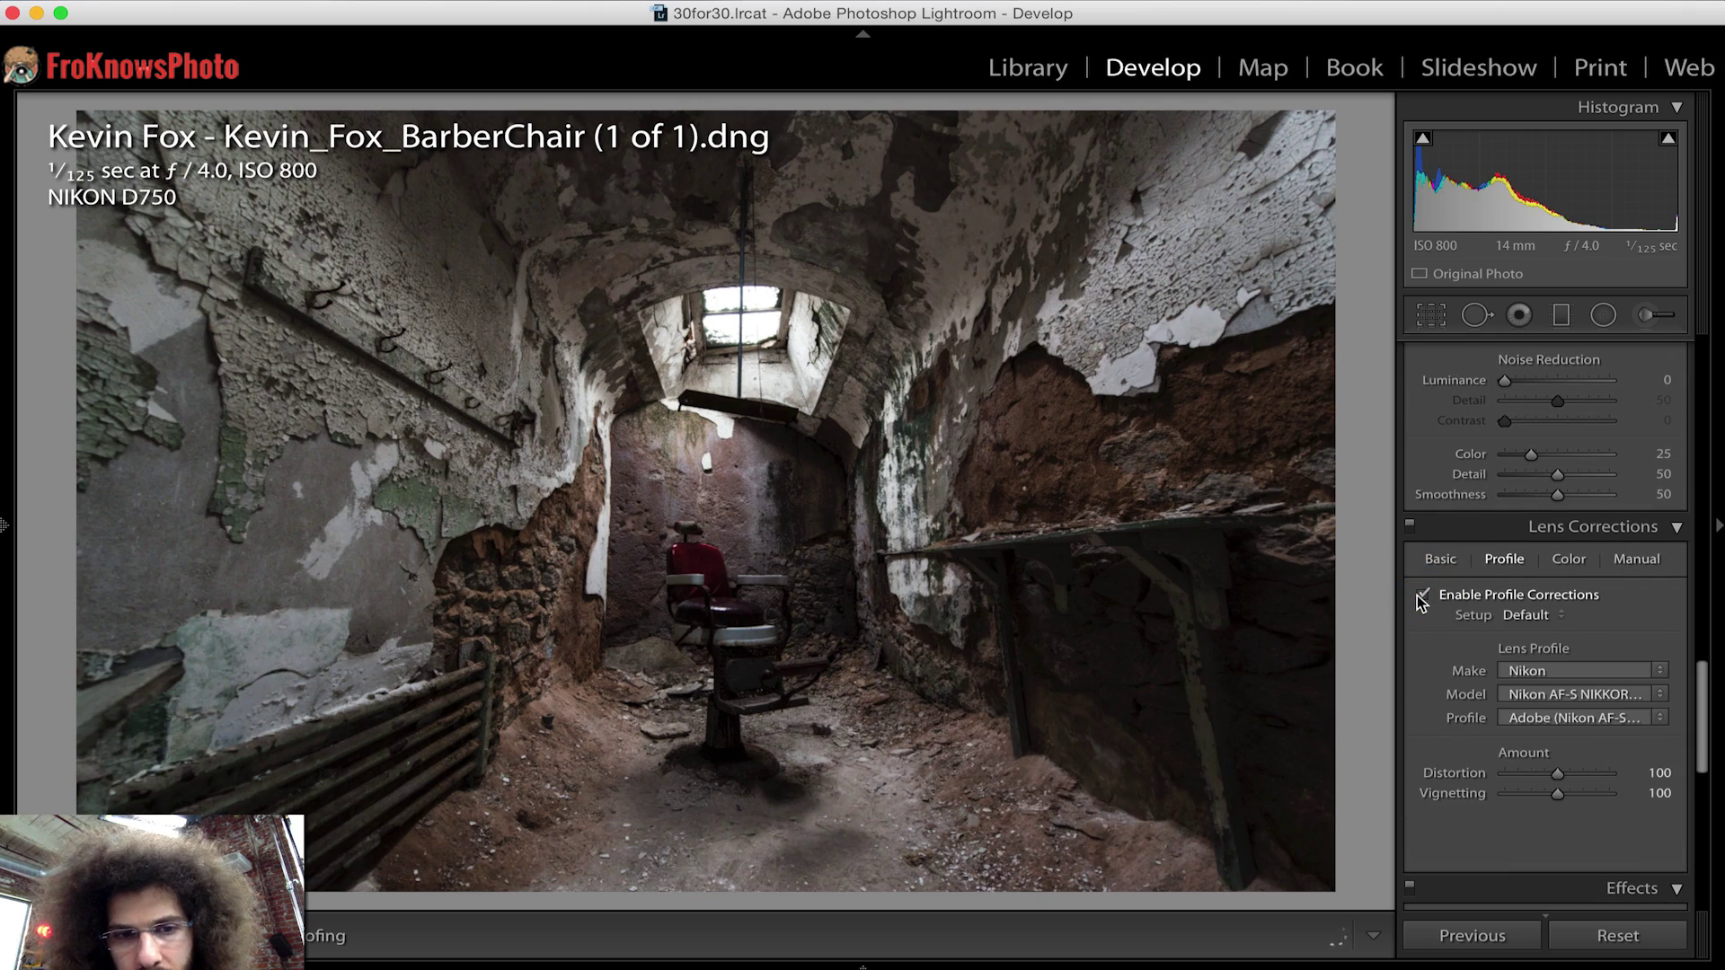
pyautogui.click(1419, 597)
pyautogui.click(1420, 597)
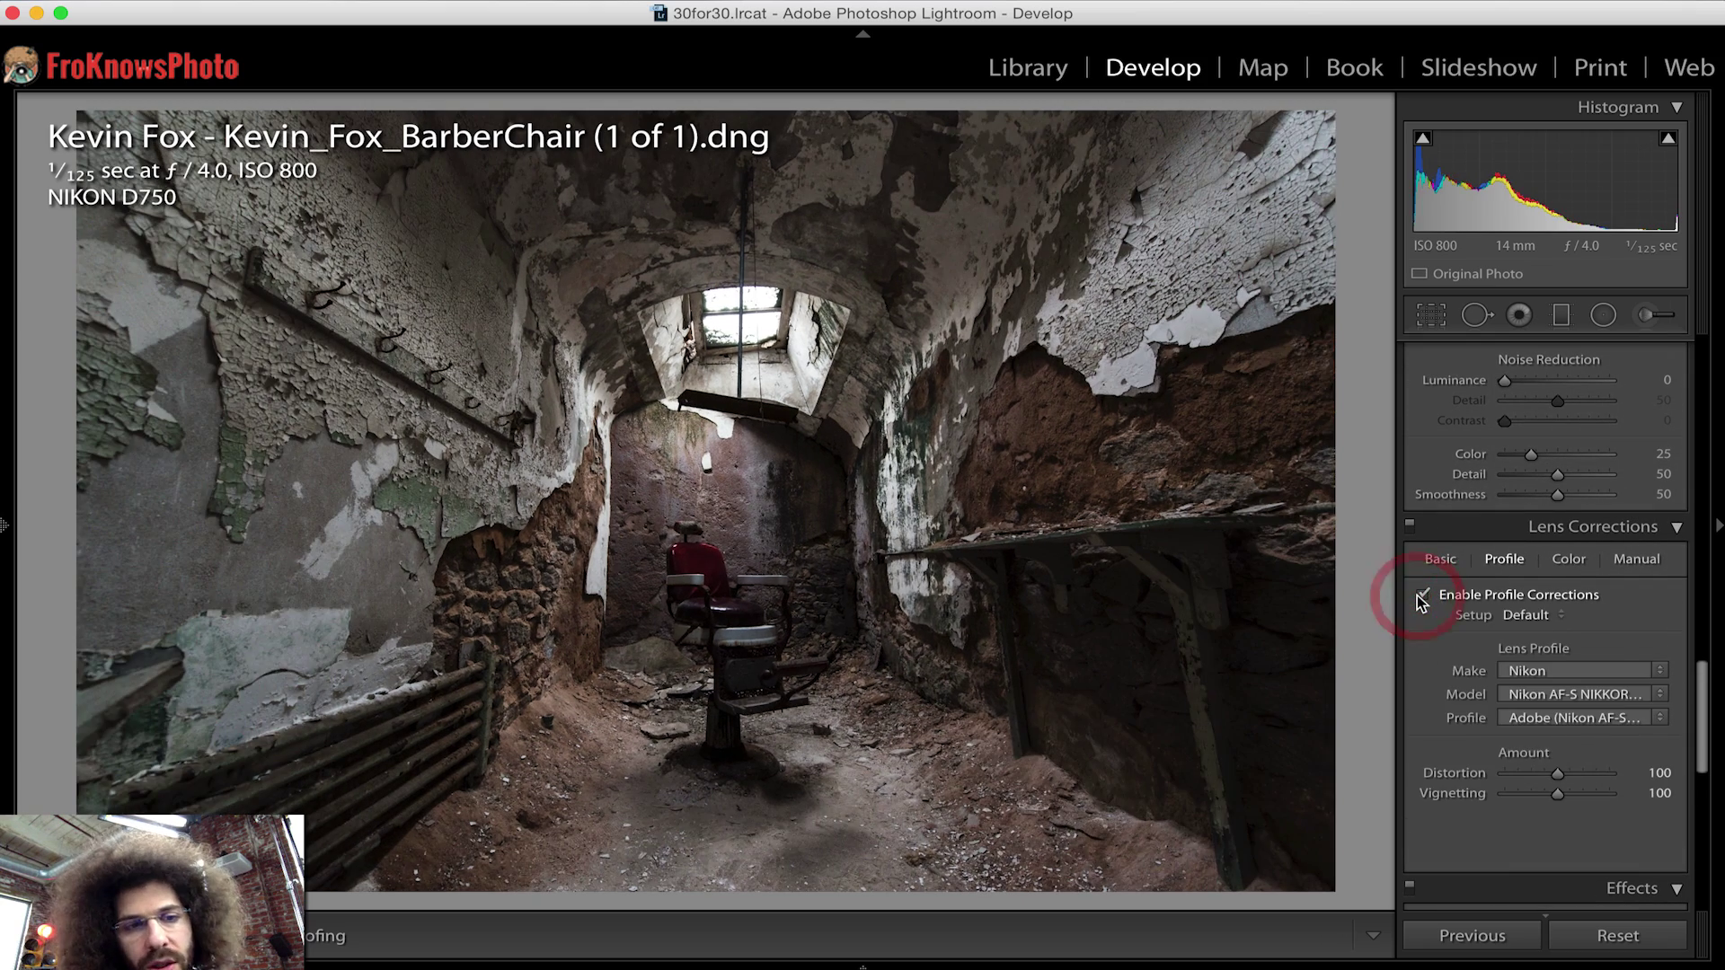
pyautogui.click(1420, 596)
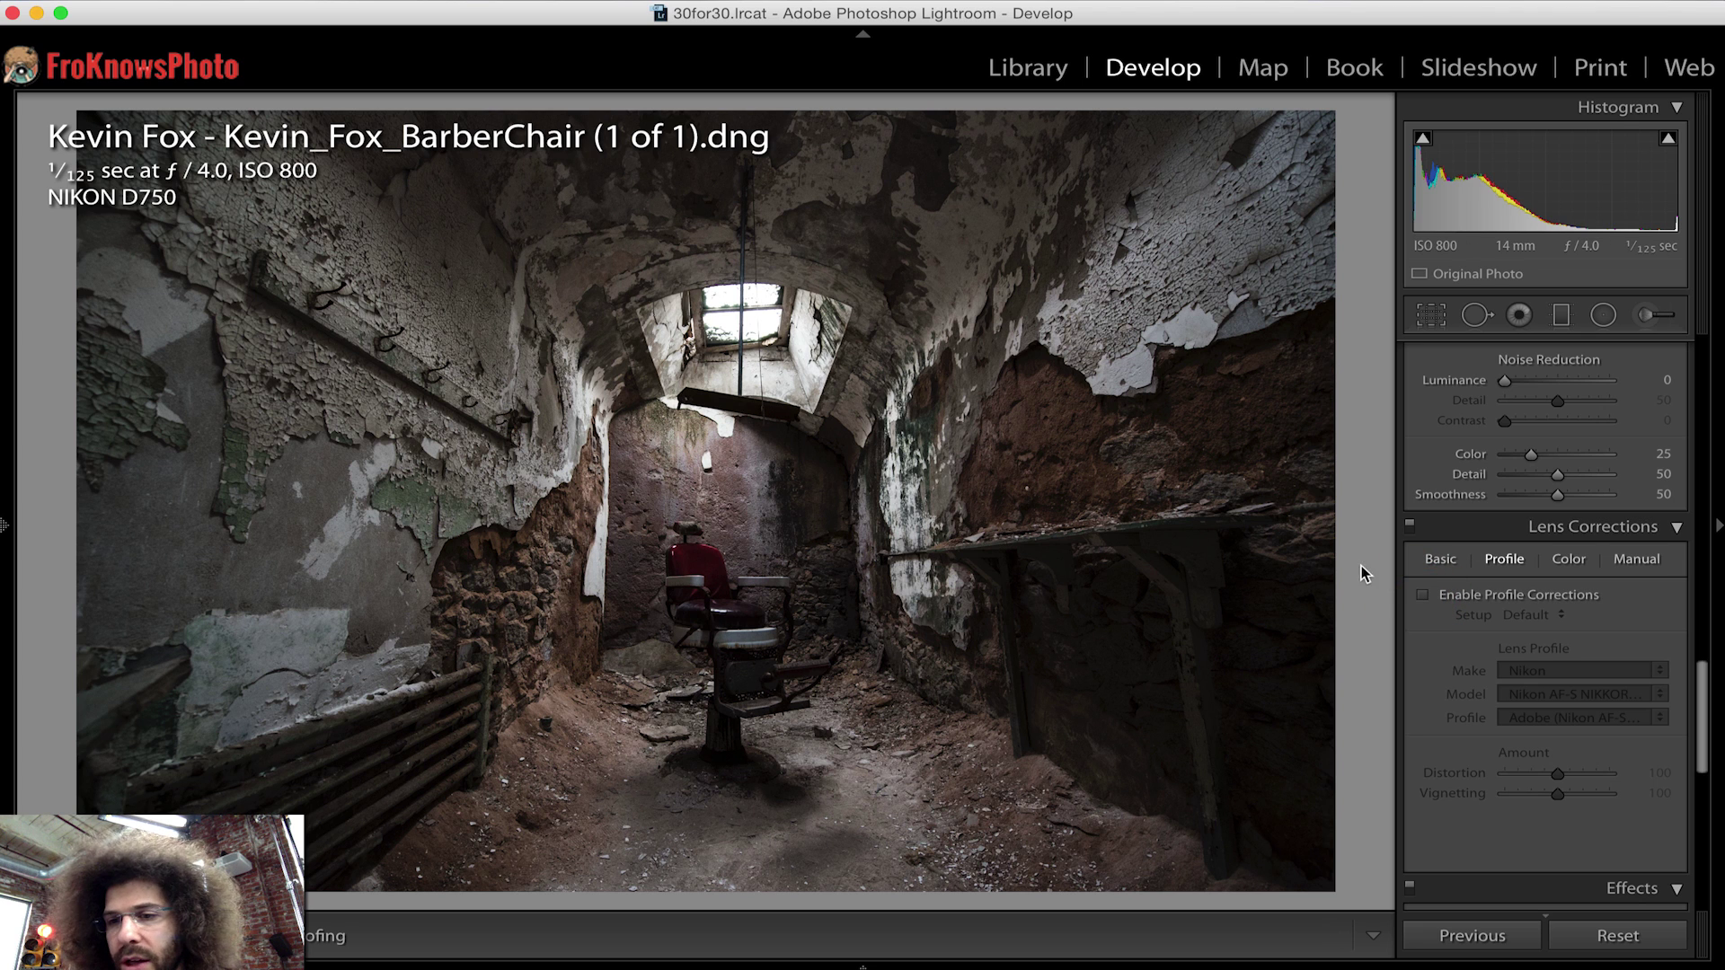
pyautogui.click(1420, 596)
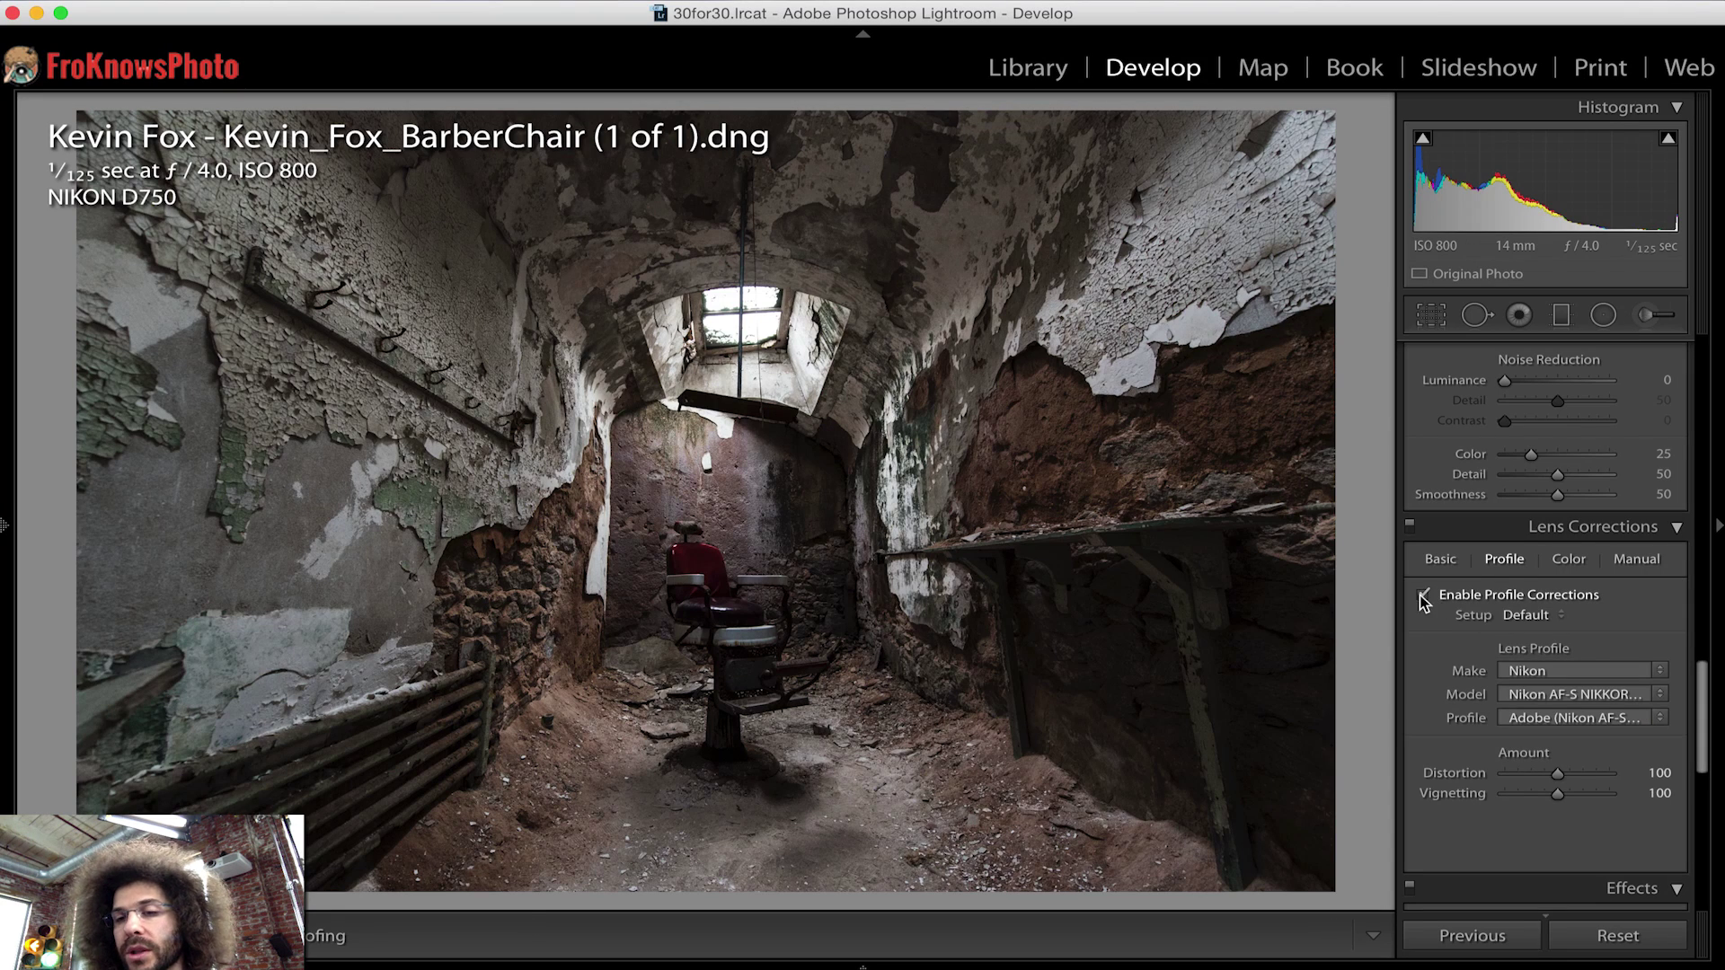
pyautogui.click(1423, 597)
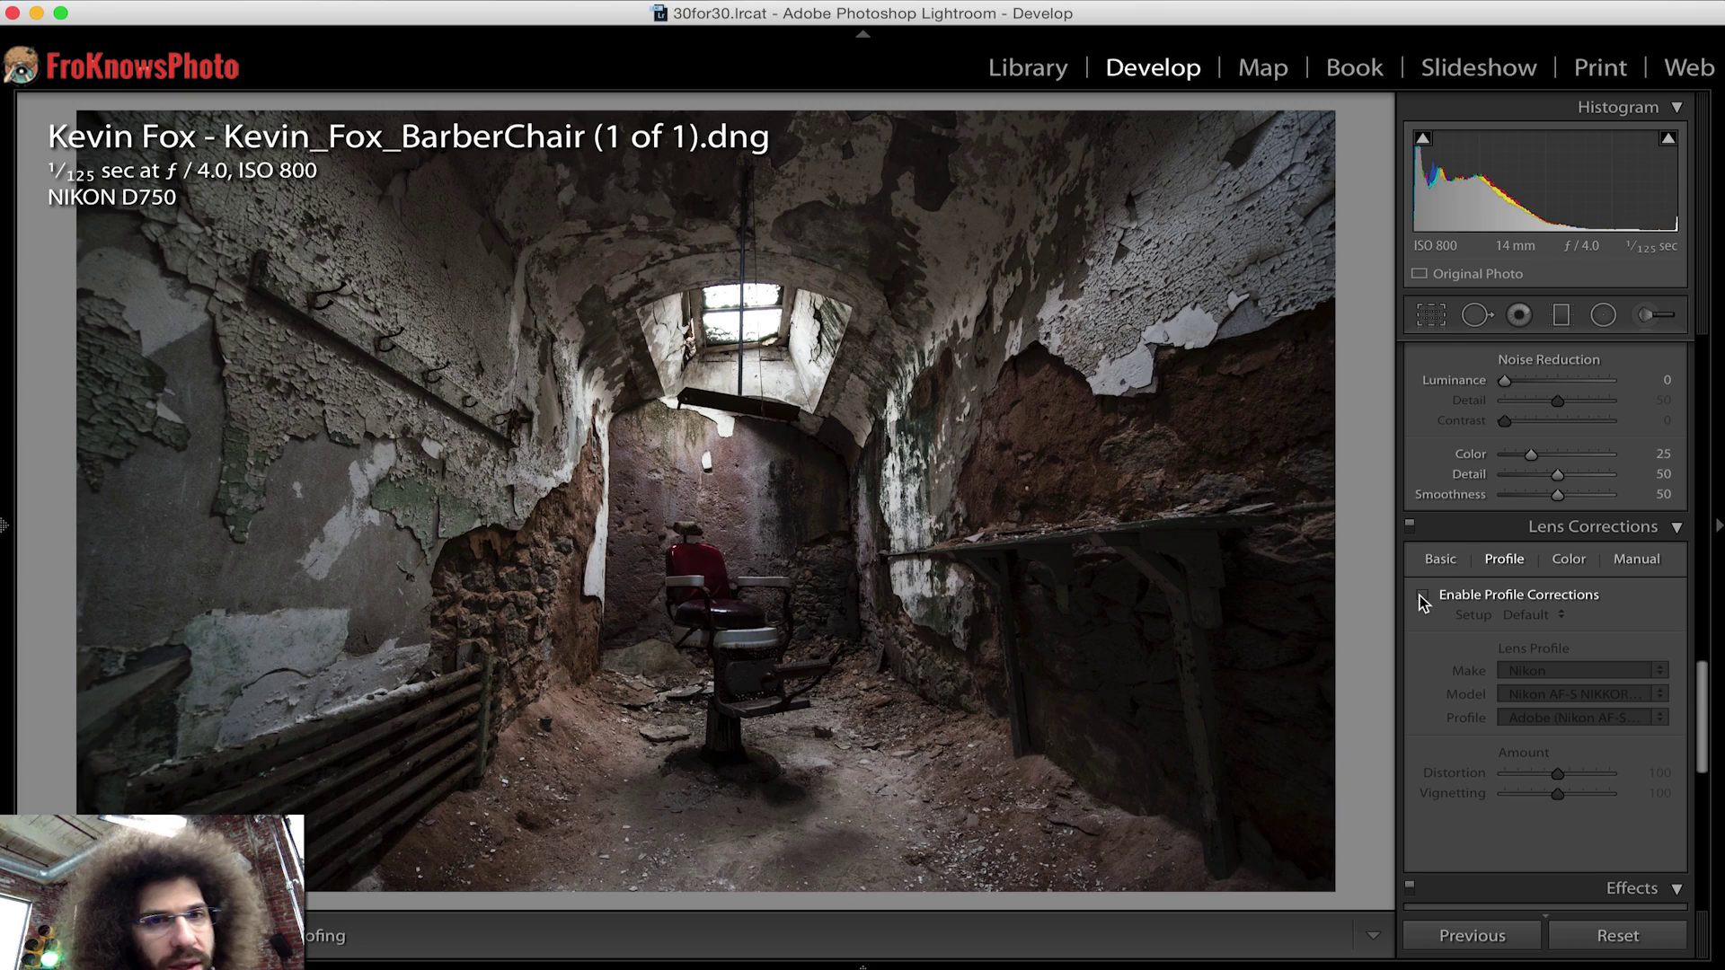
pyautogui.click(1423, 597)
pyautogui.click(1423, 596)
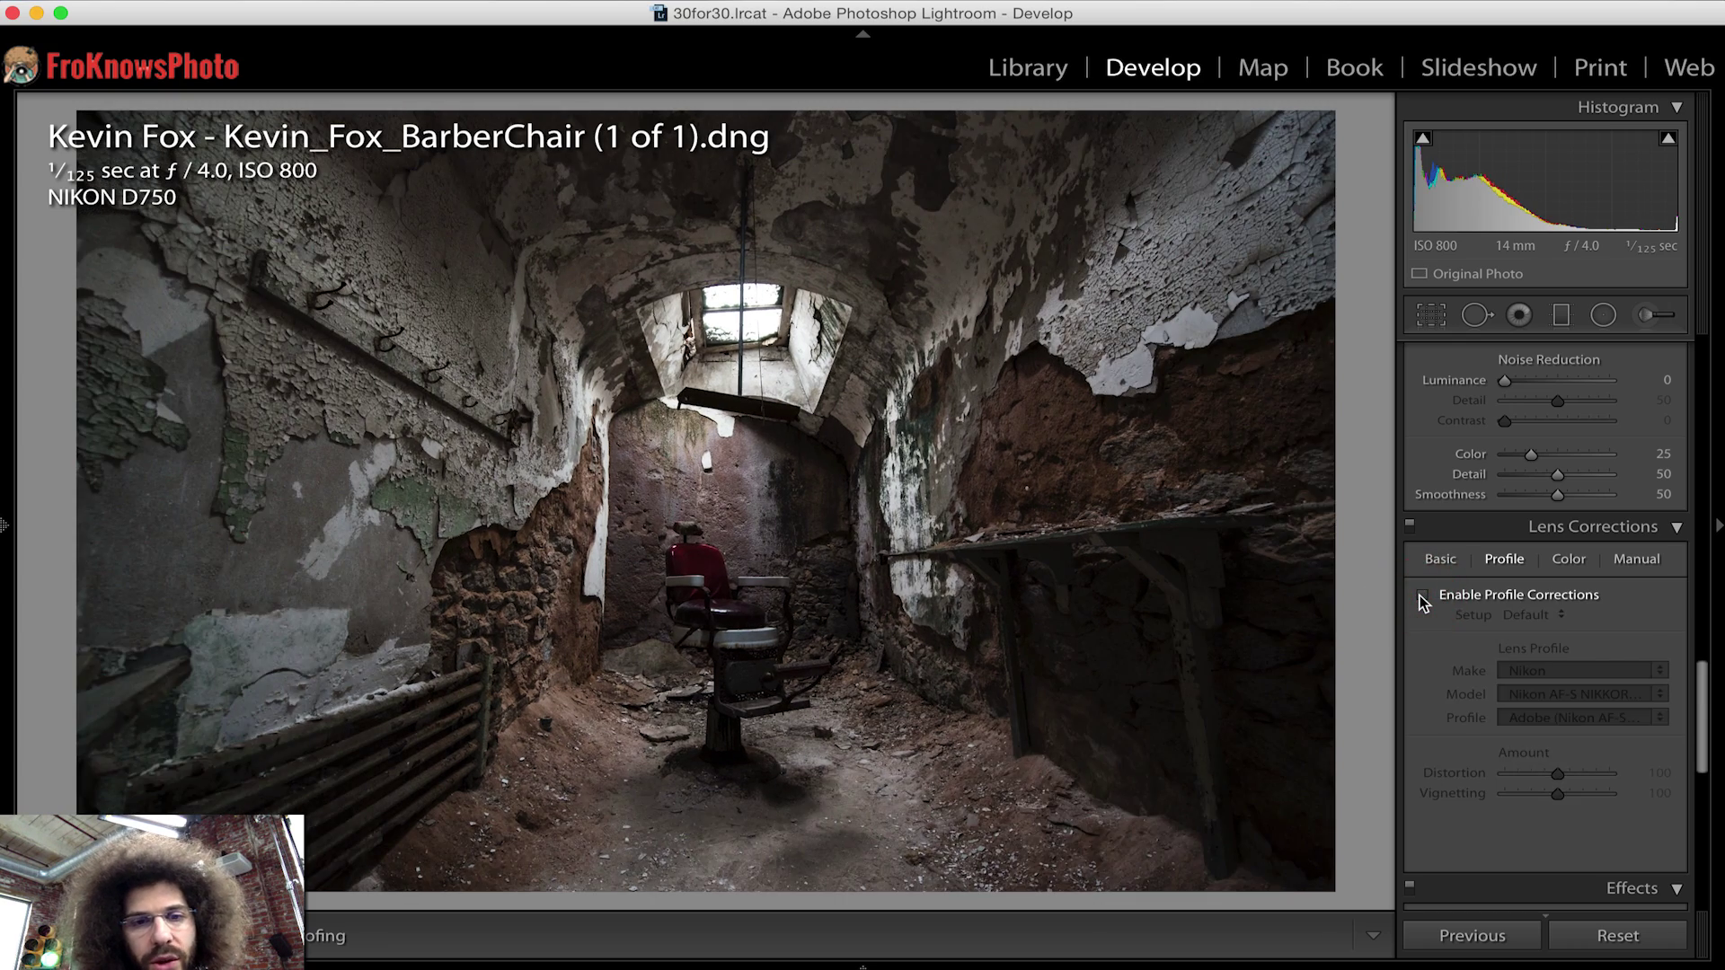
pyautogui.click(1423, 597)
pyautogui.click(1423, 597)
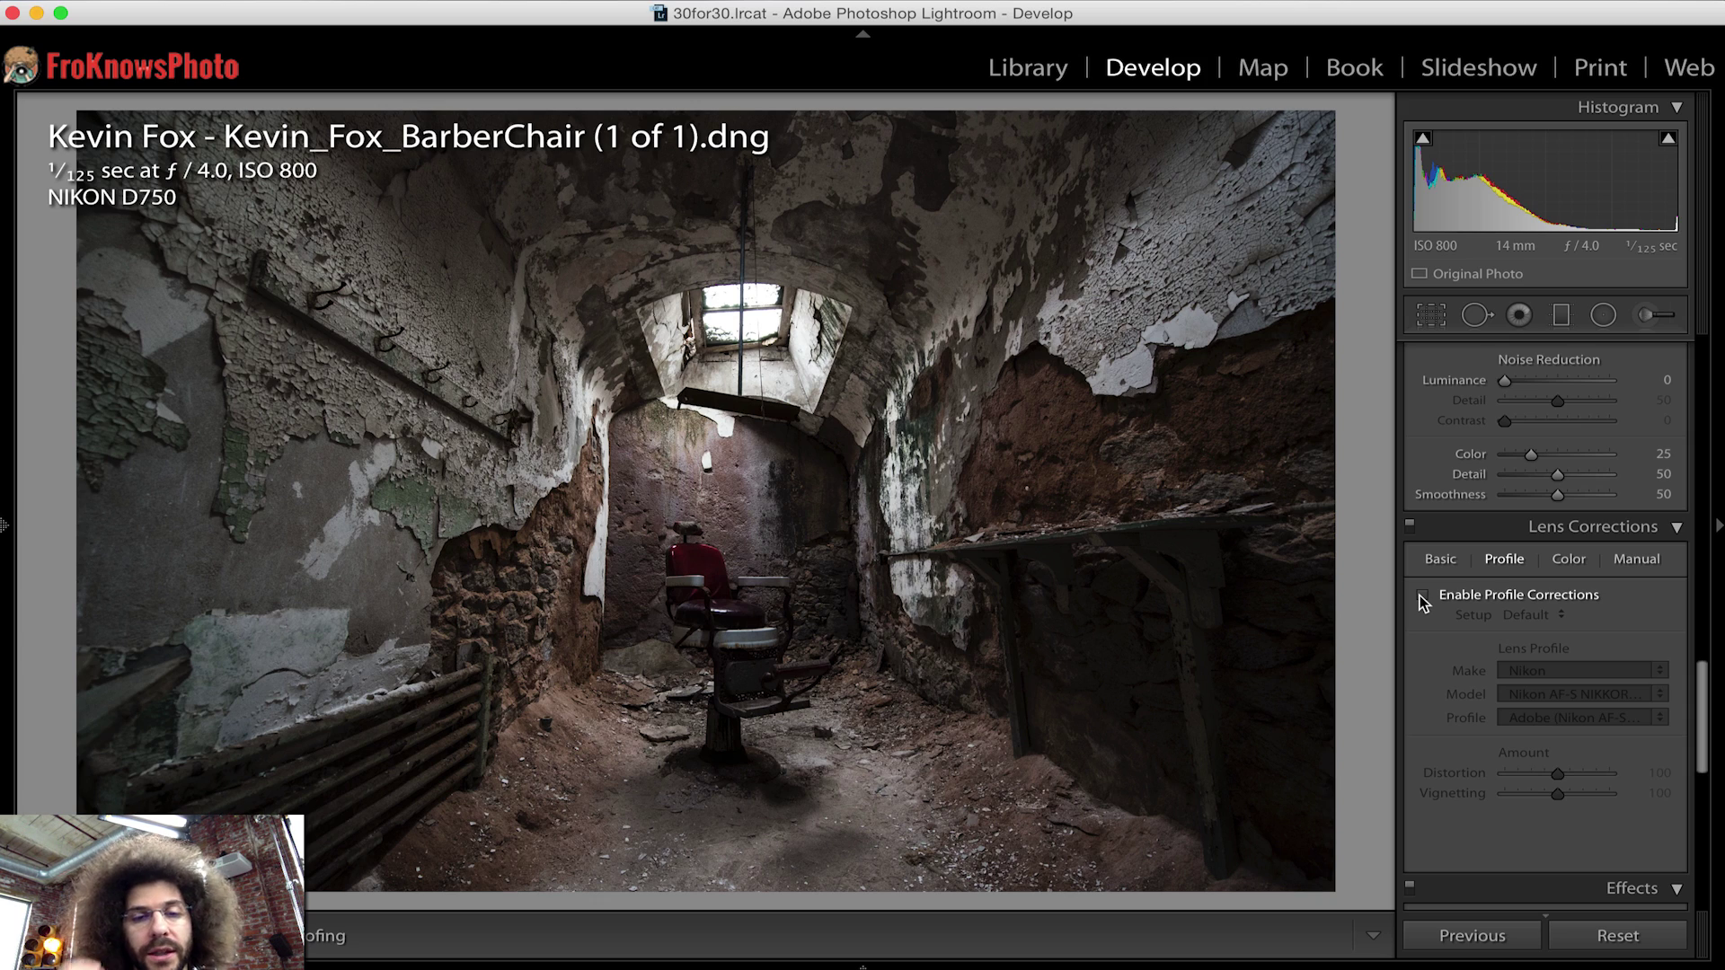
pyautogui.click(1423, 596)
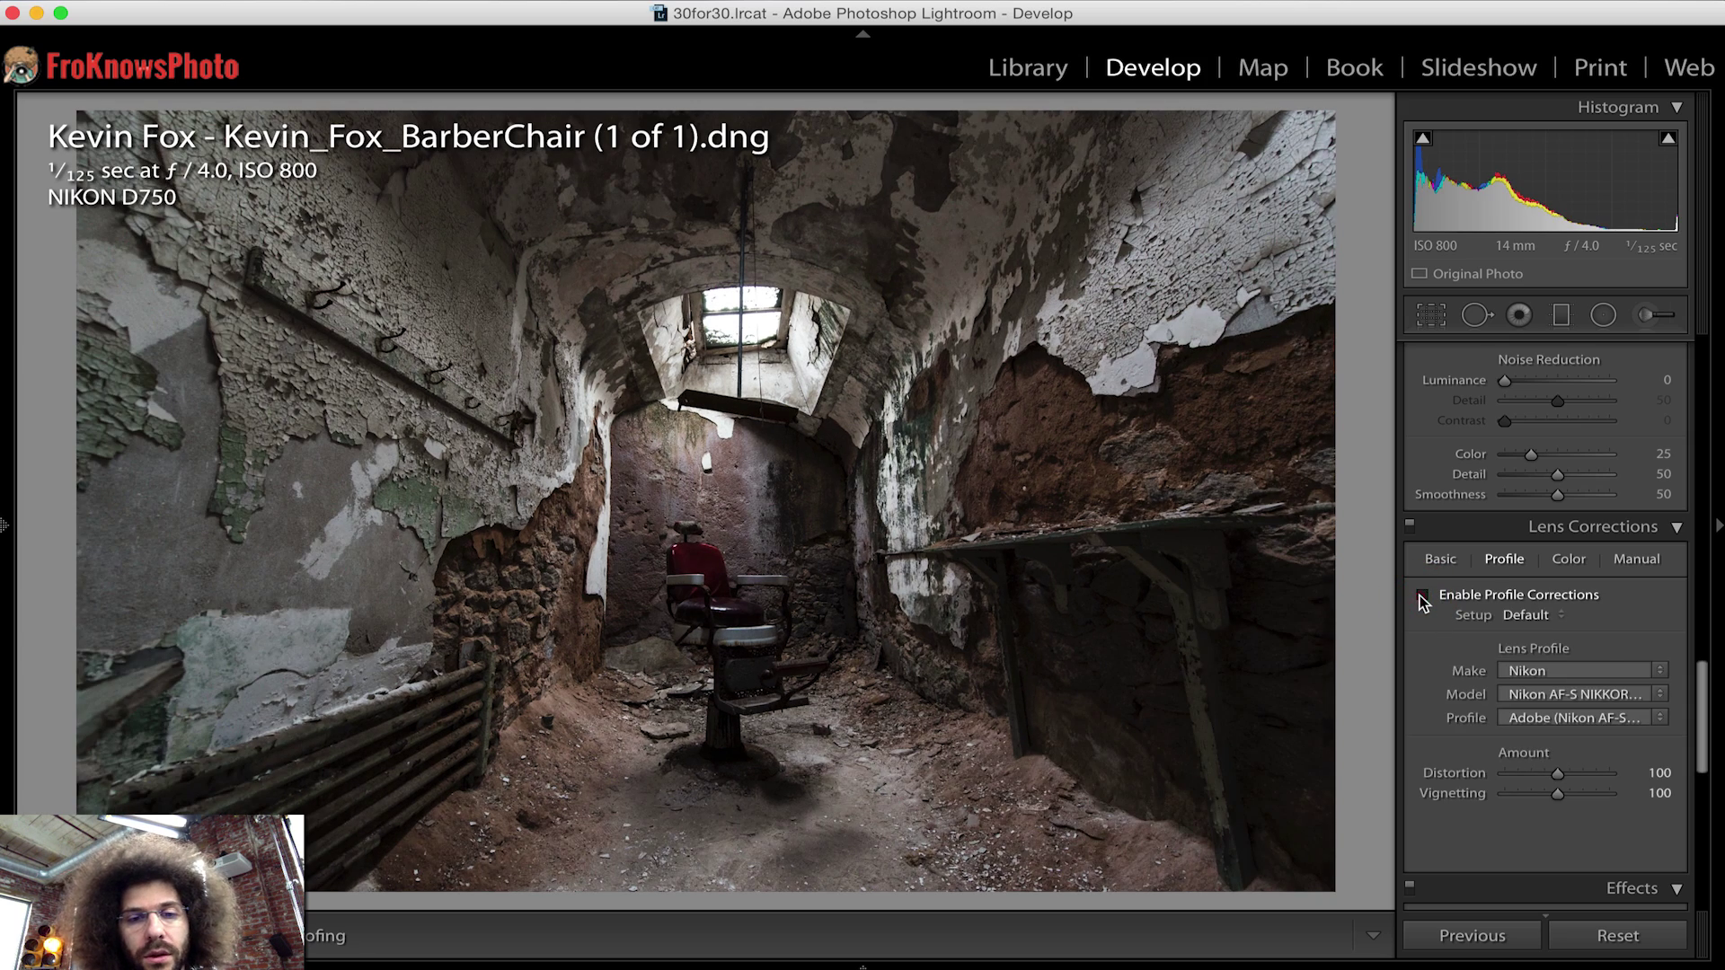
pyautogui.click(1423, 596)
pyautogui.click(1423, 596)
pyautogui.click(1423, 597)
pyautogui.click(1423, 596)
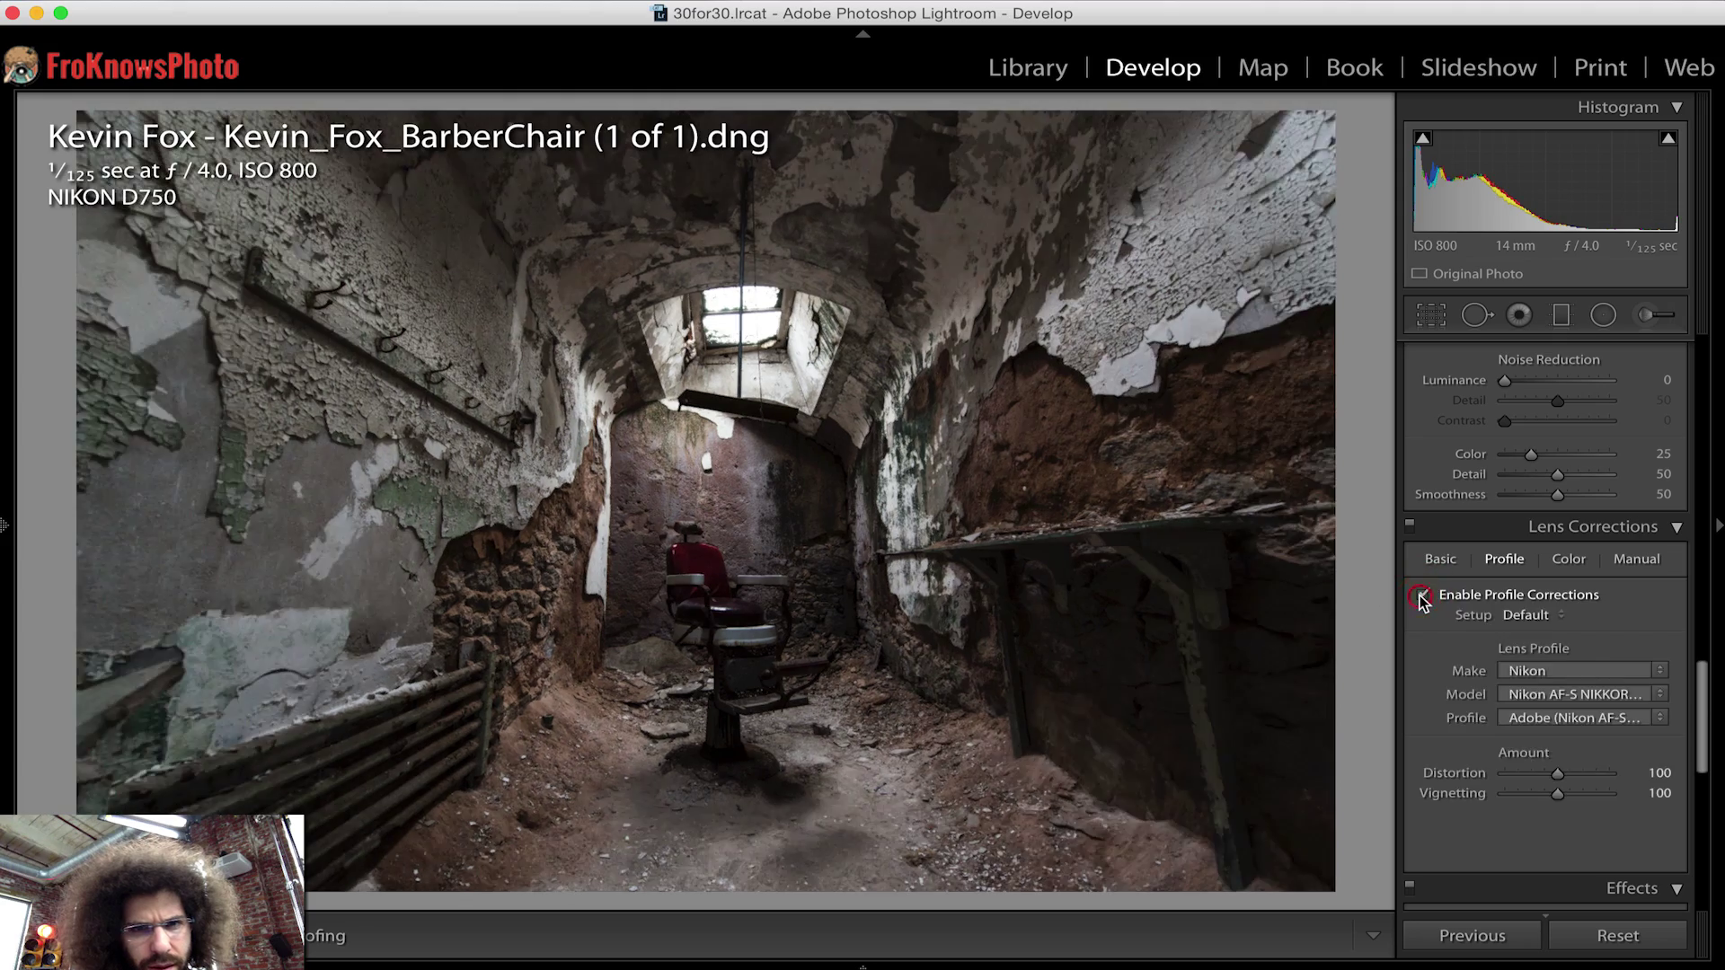
pyautogui.click(1422, 597)
pyautogui.click(1421, 597)
pyautogui.click(1421, 597)
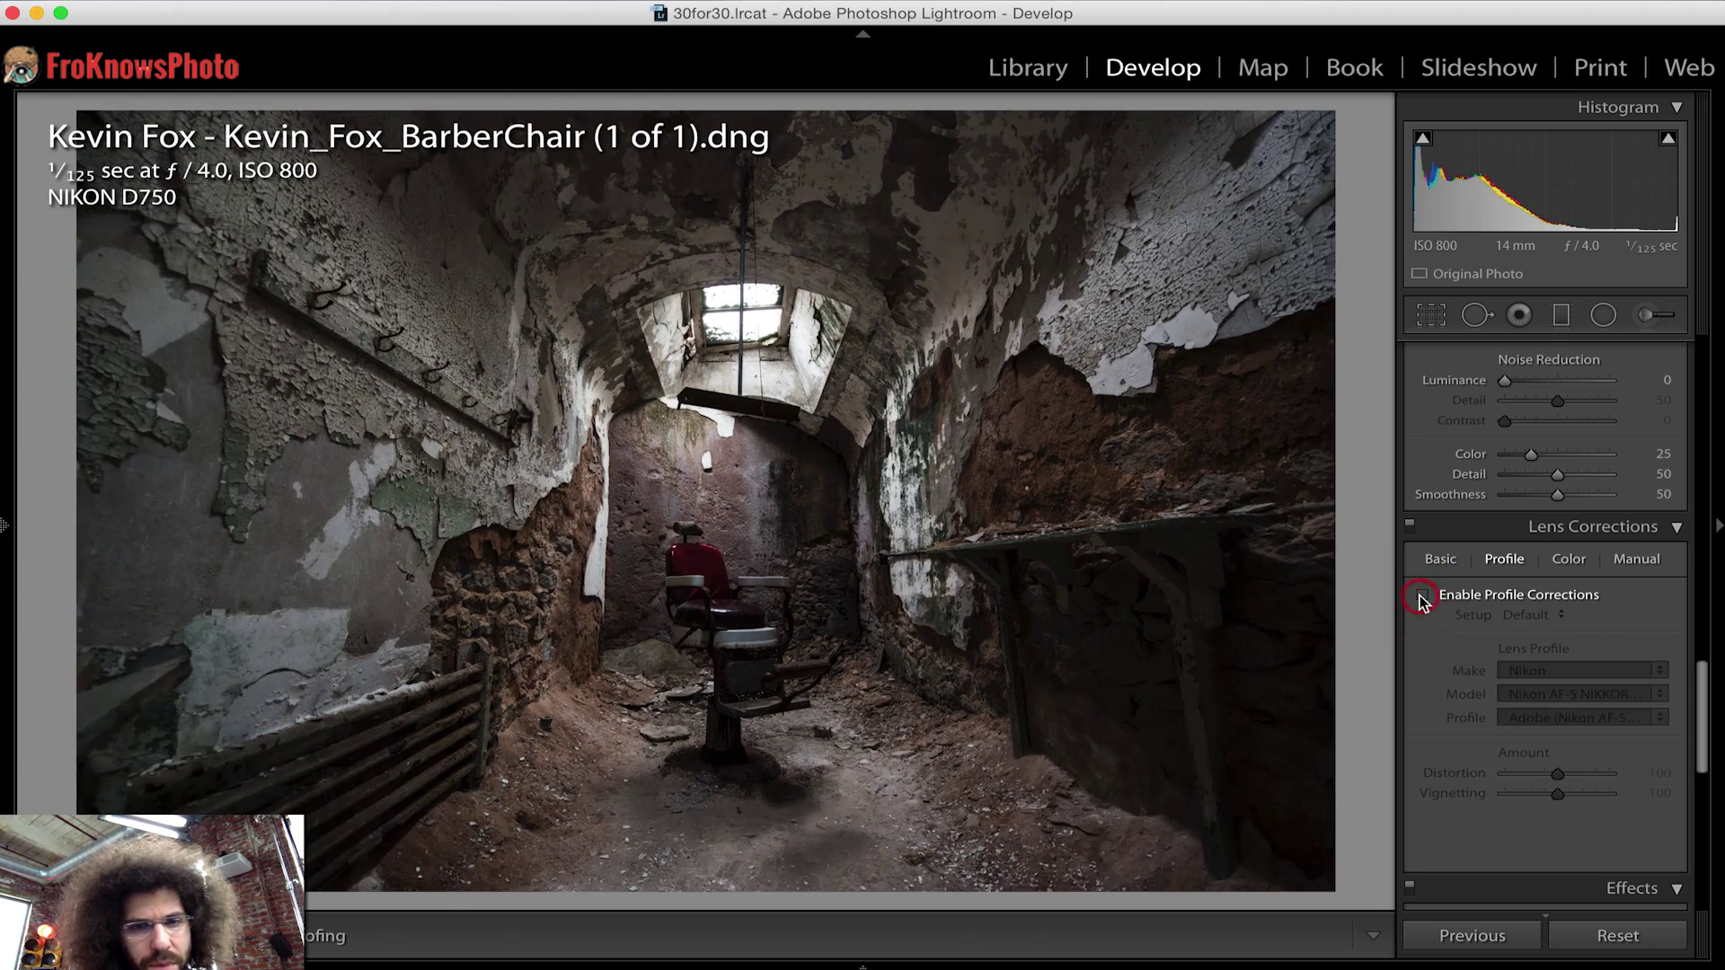
pyautogui.click(1421, 597)
pyautogui.click(1421, 597)
pyautogui.click(1422, 596)
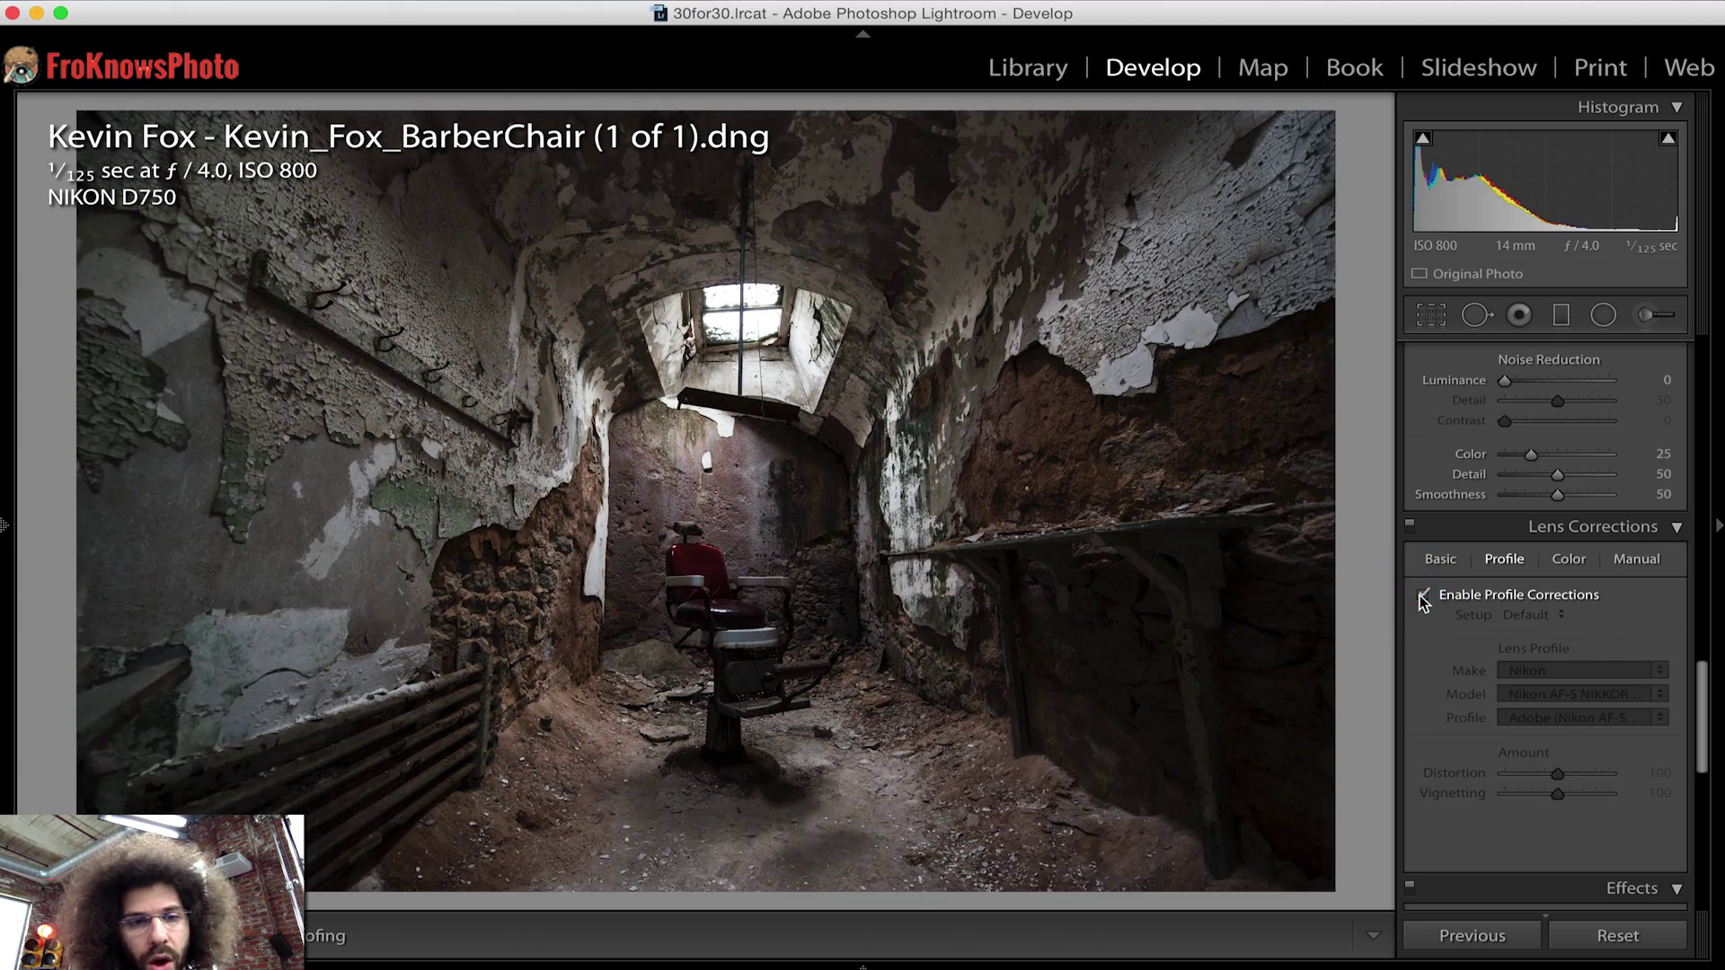
pyautogui.click(1422, 596)
pyautogui.click(1422, 597)
pyautogui.click(1422, 596)
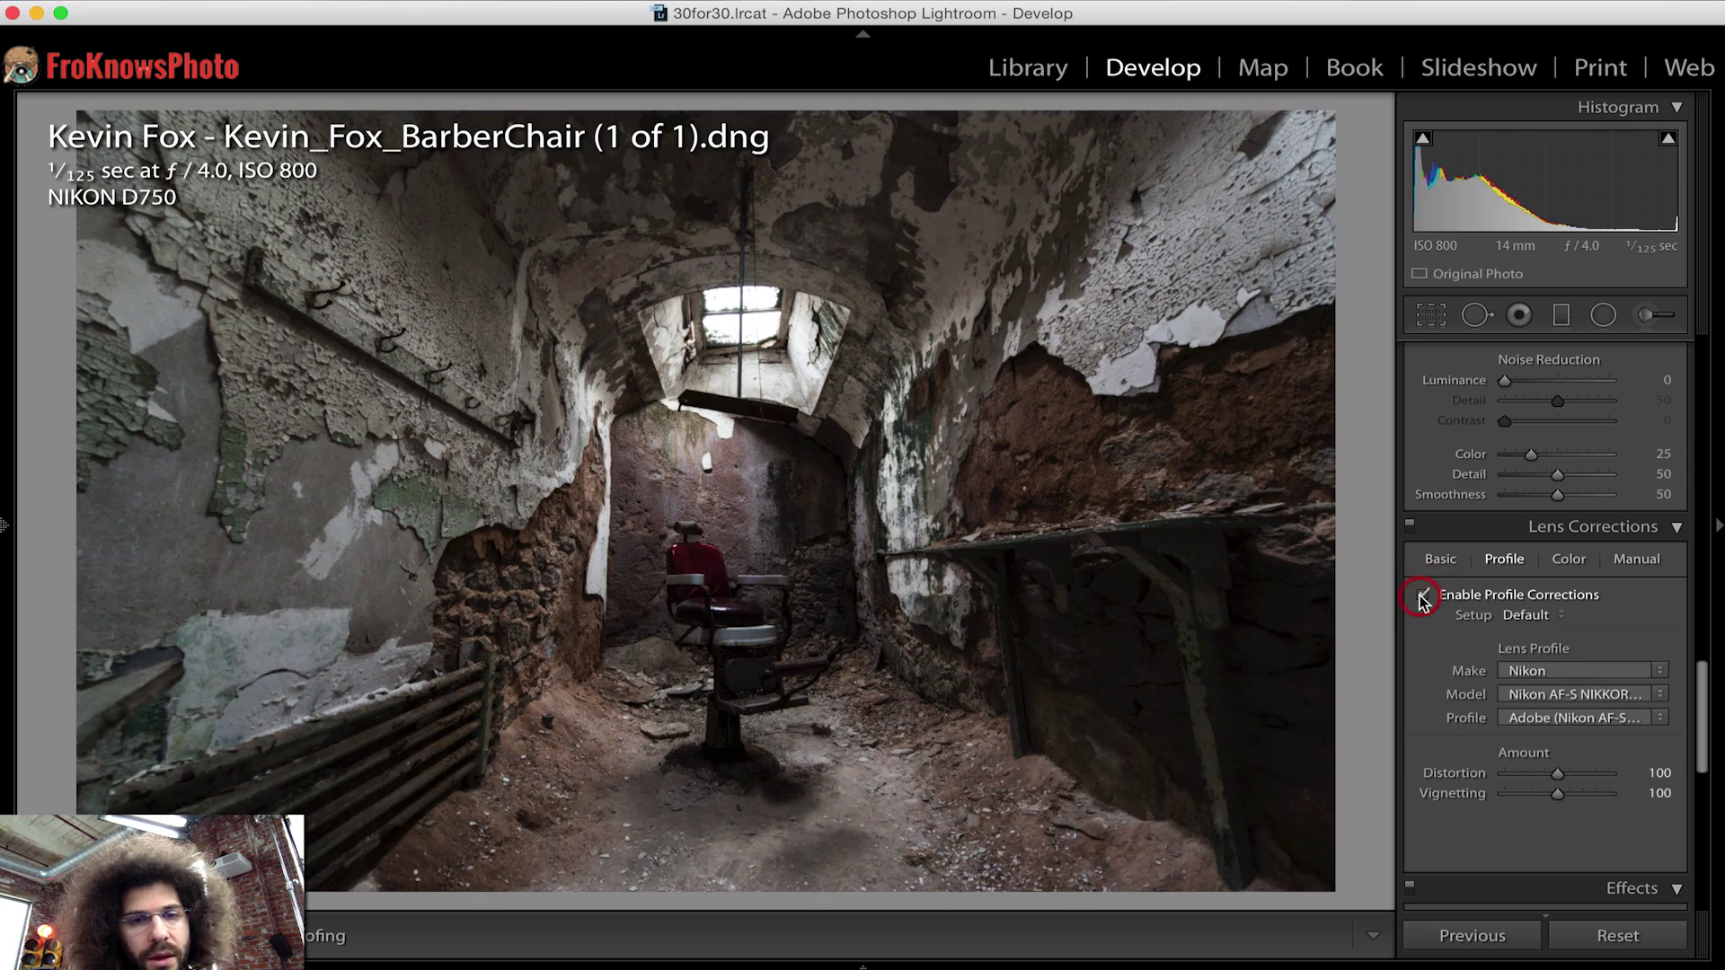
pyautogui.click(1422, 597)
pyautogui.click(1422, 596)
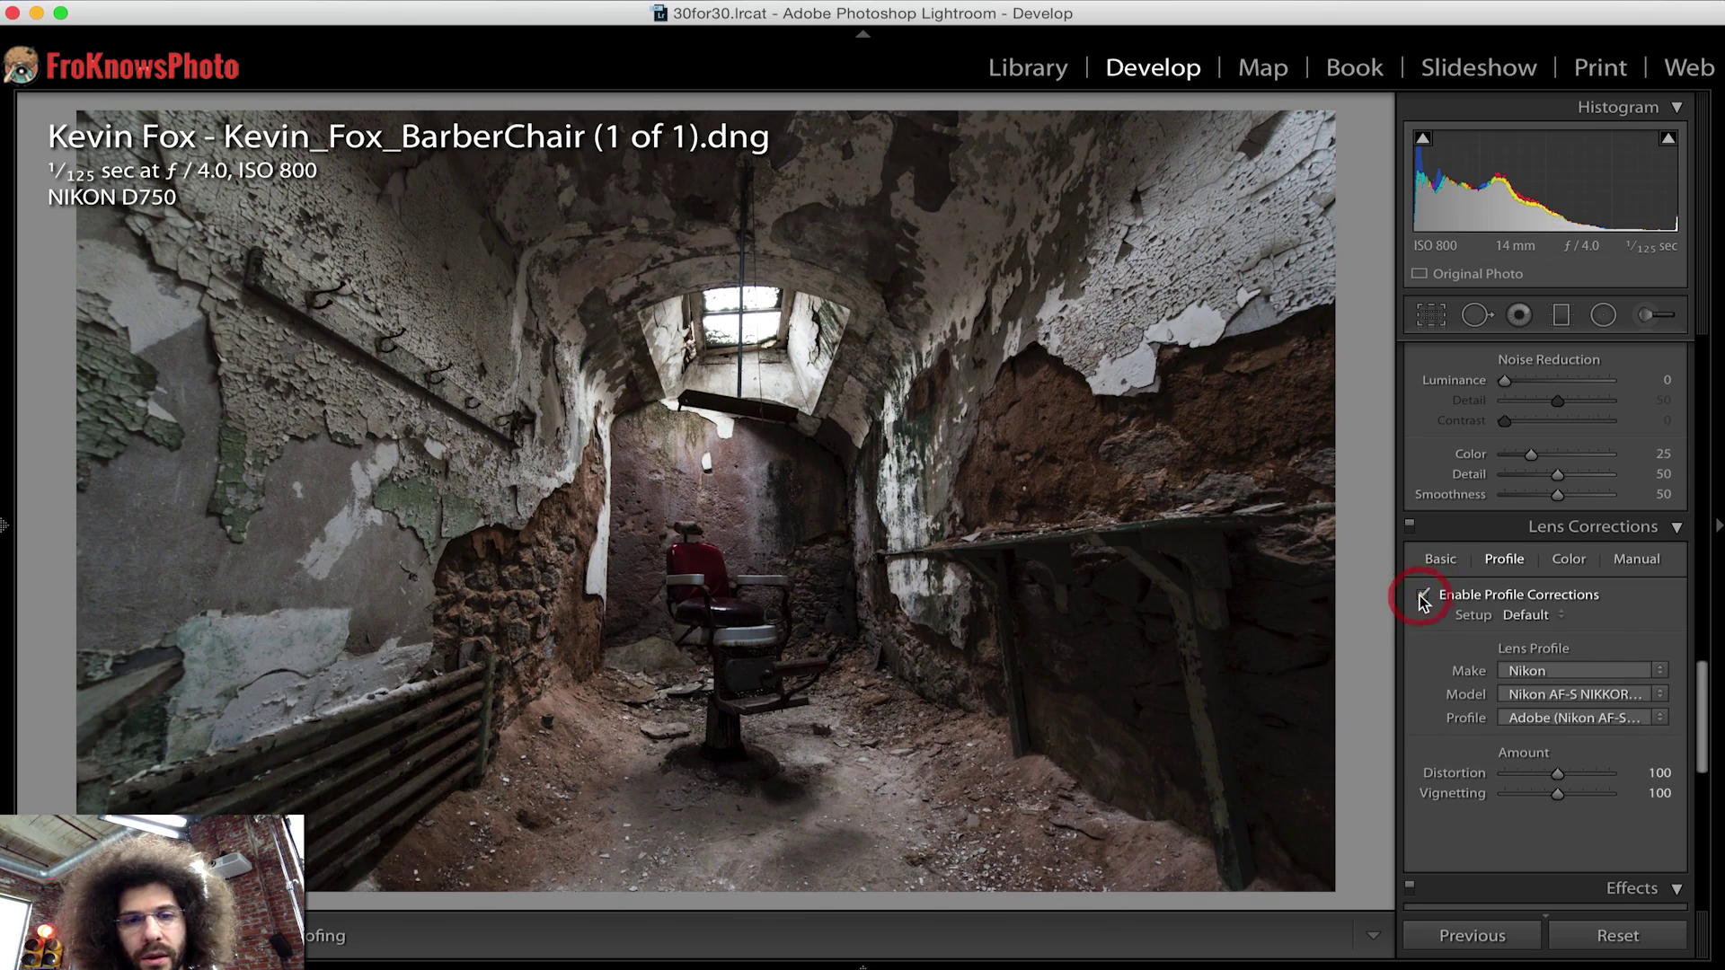
pyautogui.scroll(10, 1456, 526)
# - Set Effects Dehaze to +22
pyautogui.scroll(-5, 1460, 530)
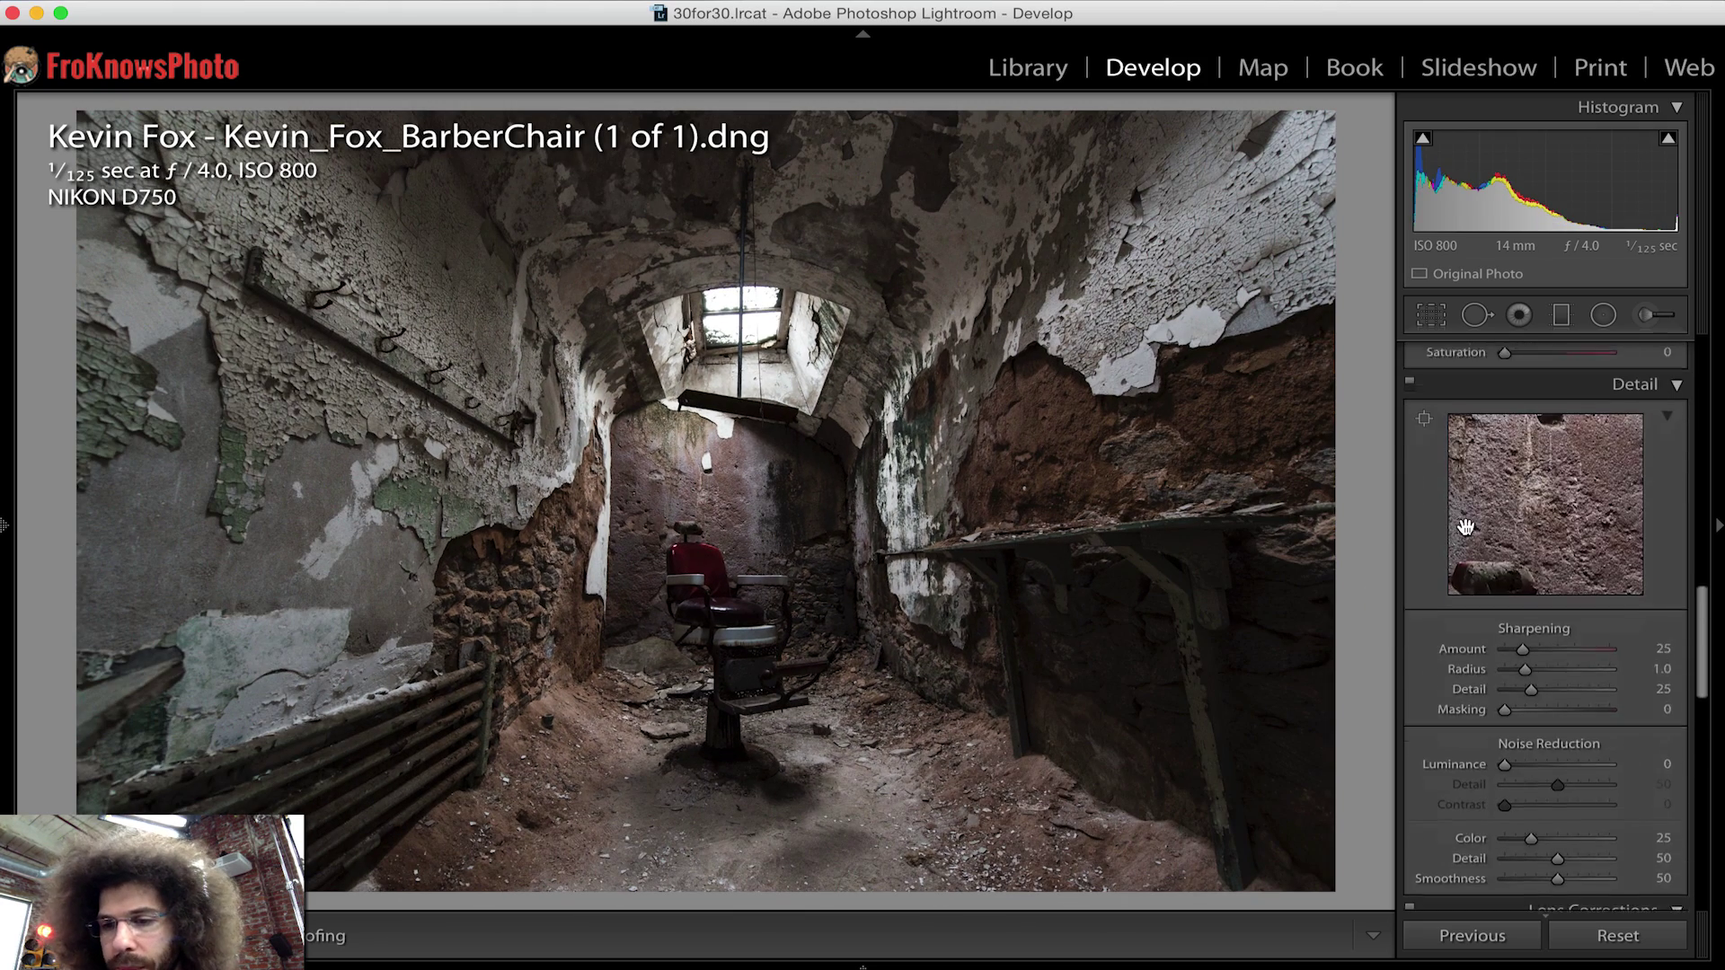
pyautogui.scroll(-15, 1464, 531)
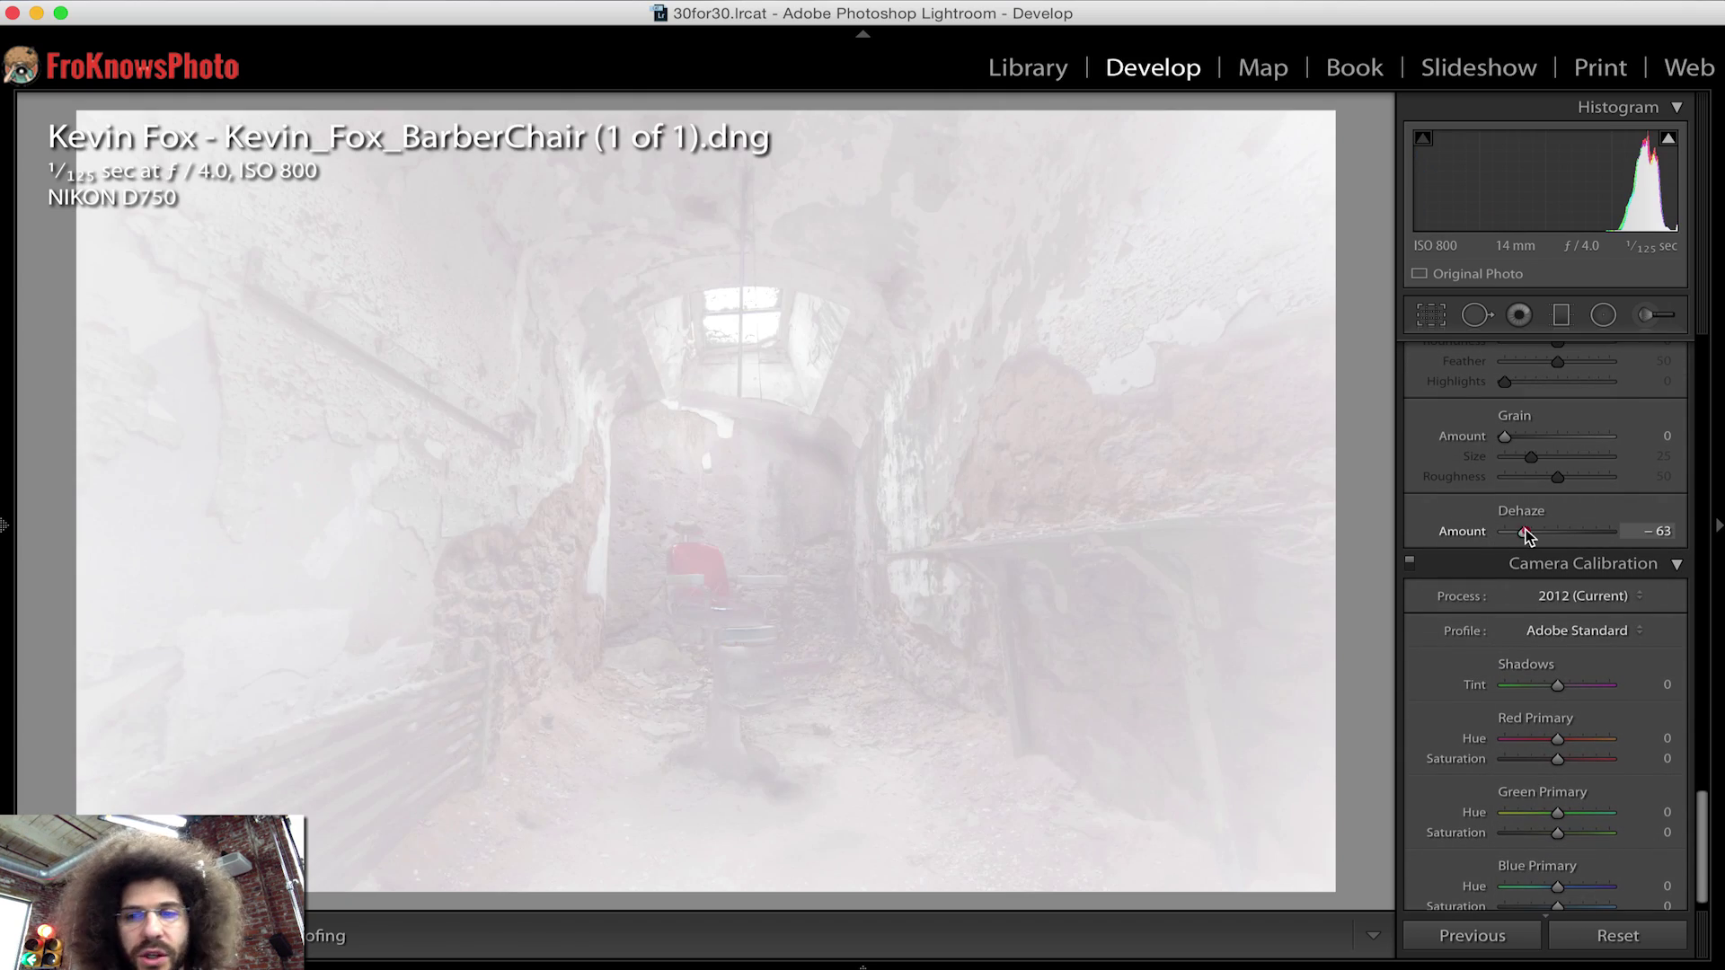
pyautogui.moveTo(1527, 535); pyautogui.dragTo(1574, 540)
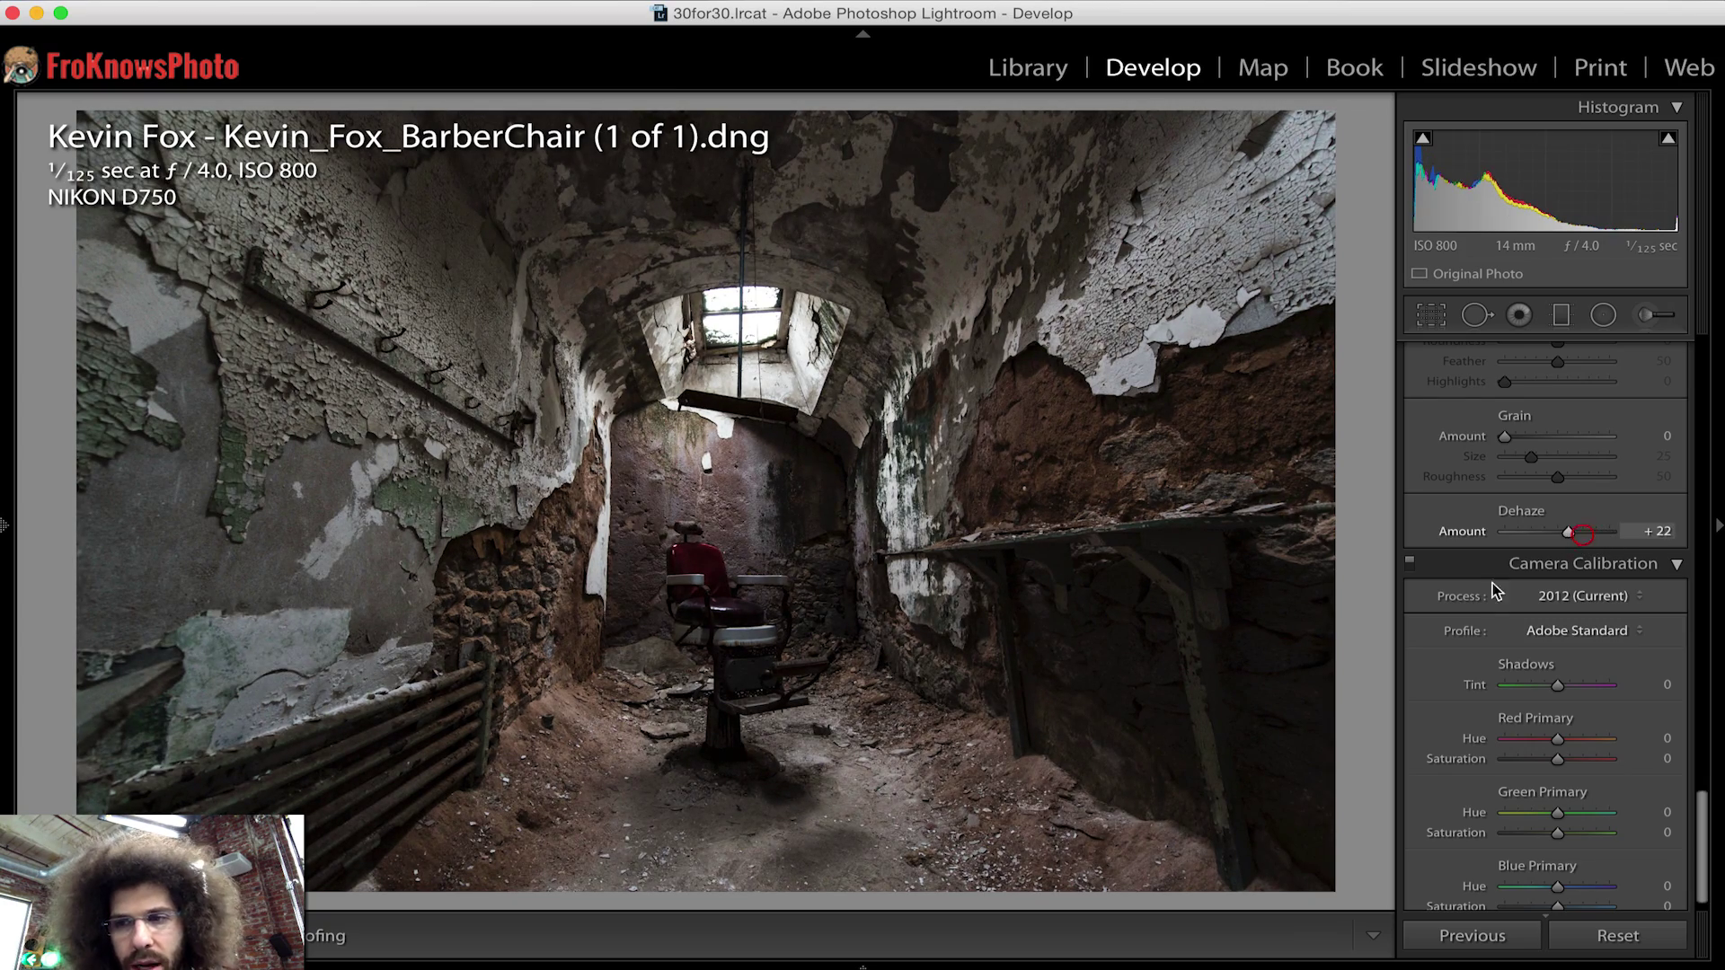
# - Lift Shadows to +80 and Blacks to +27 in the Basic panel
pyautogui.scroll(15, 1491, 585)
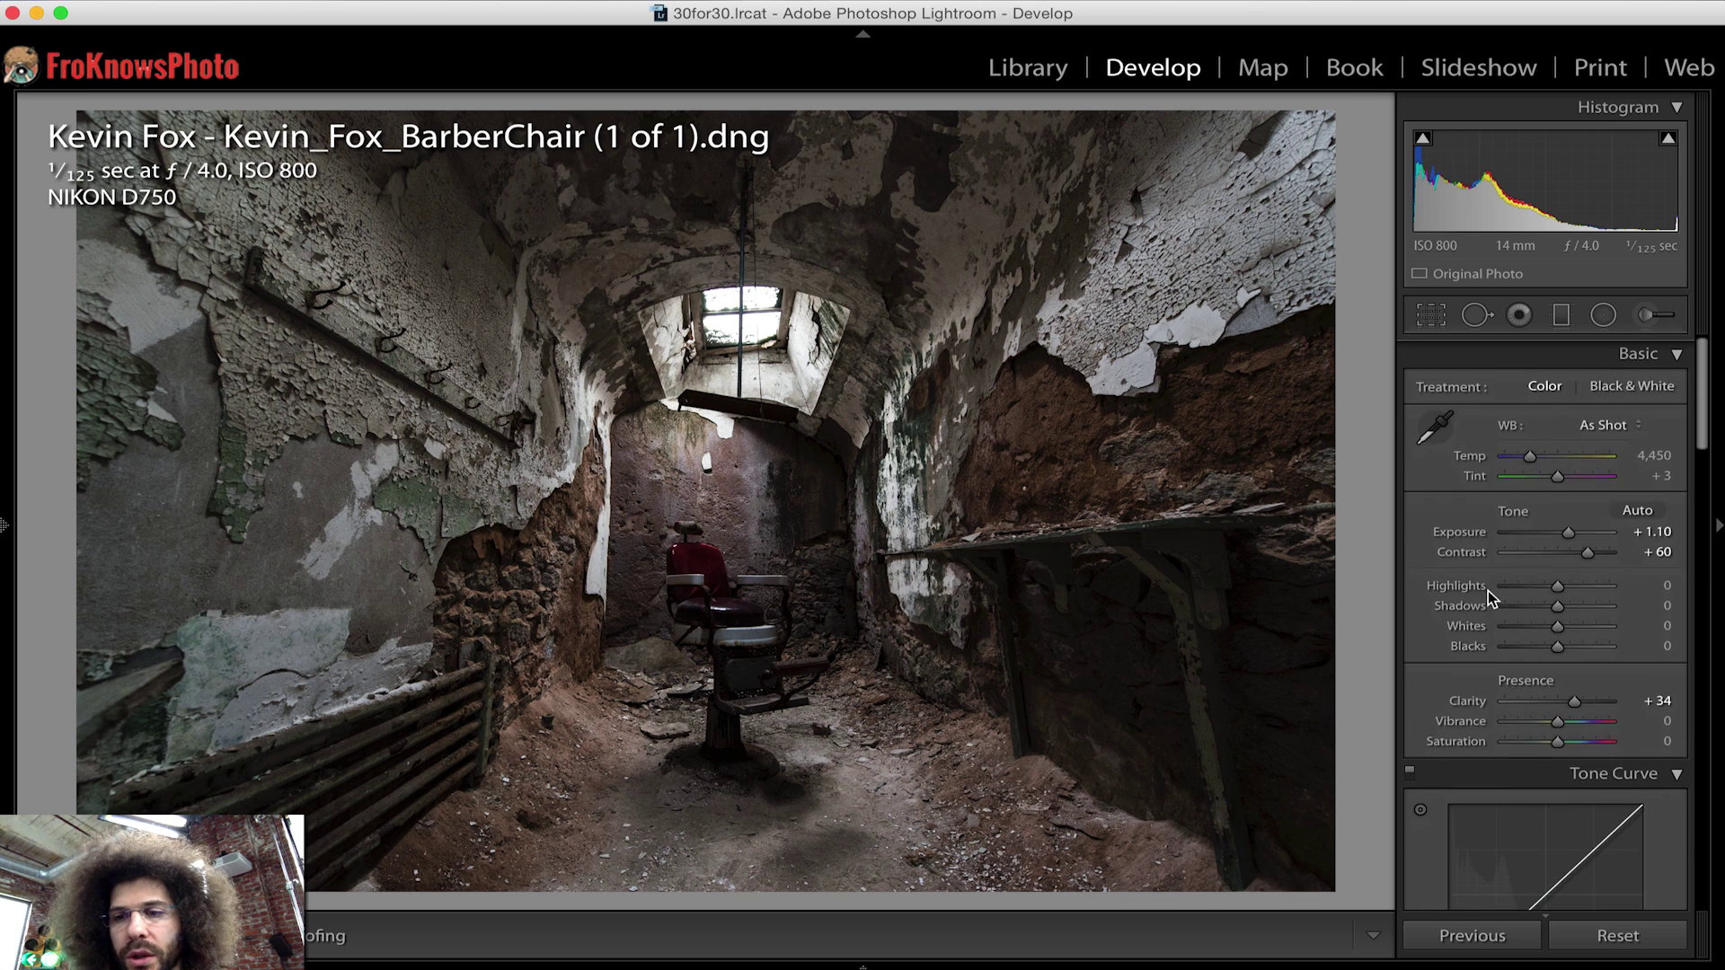
pyautogui.moveTo(1558, 603); pyautogui.dragTo(1585, 561)
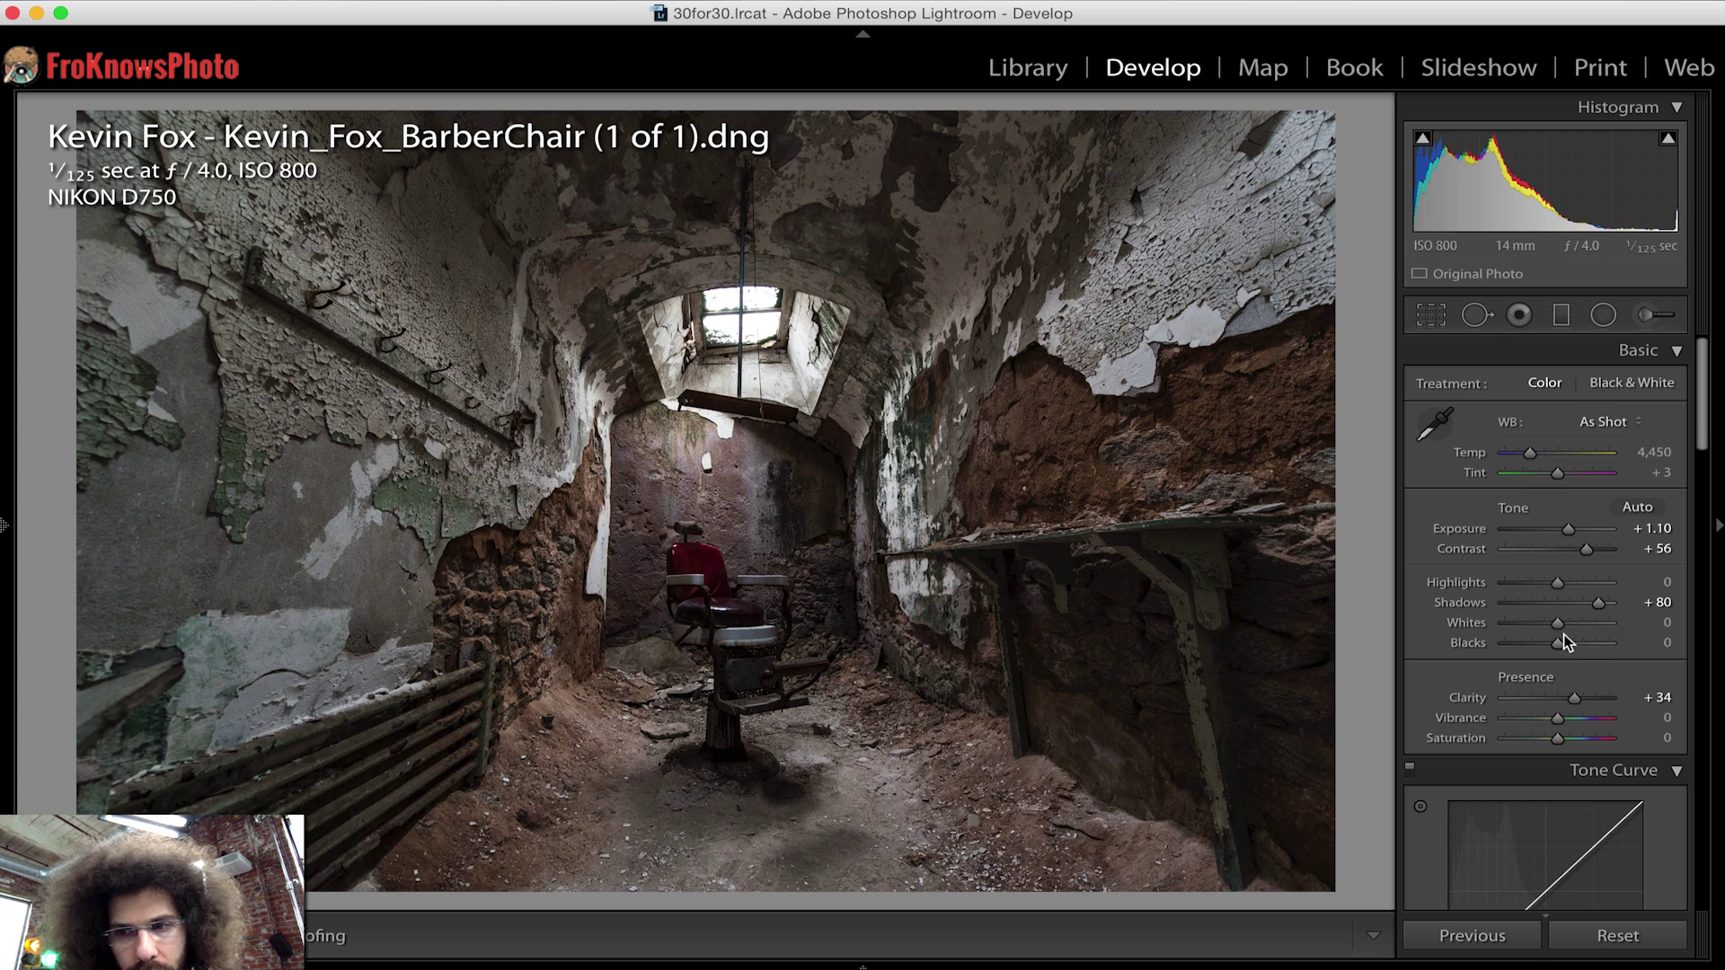
pyautogui.moveTo(1558, 643)
pyautogui.mouseDown()
pyautogui.moveTo(1583, 649)
pyautogui.moveTo(1541, 628)
pyautogui.mouseUp()
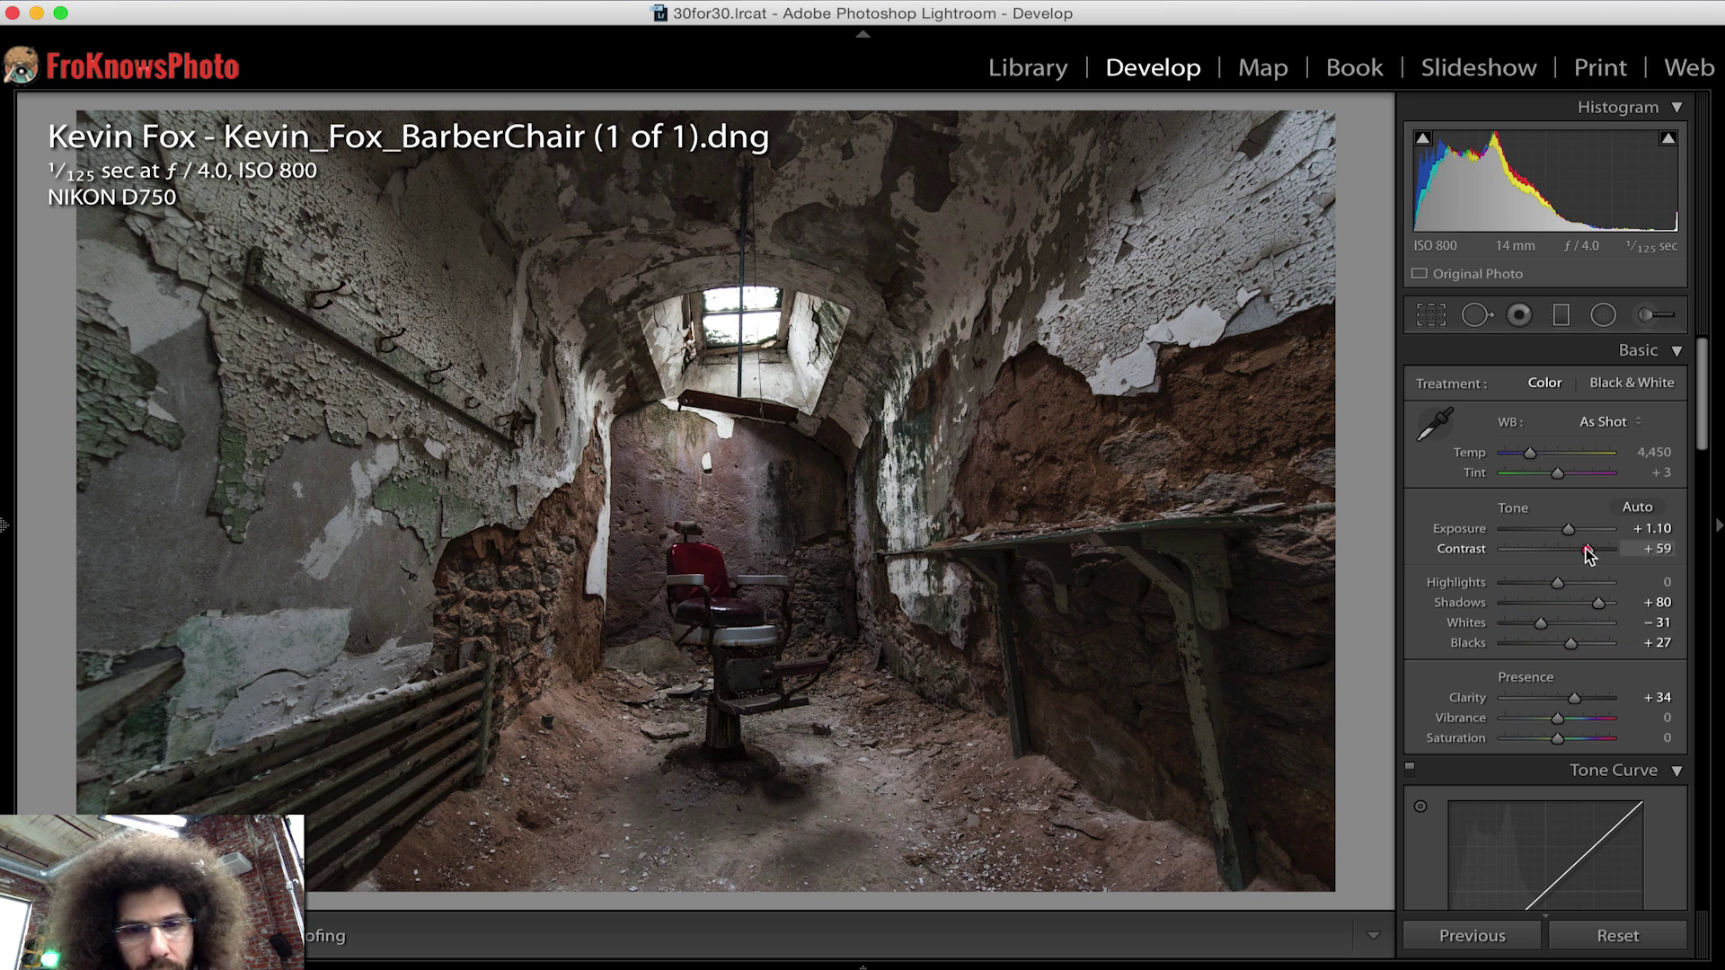
pyautogui.scroll(-12, 1586, 552)
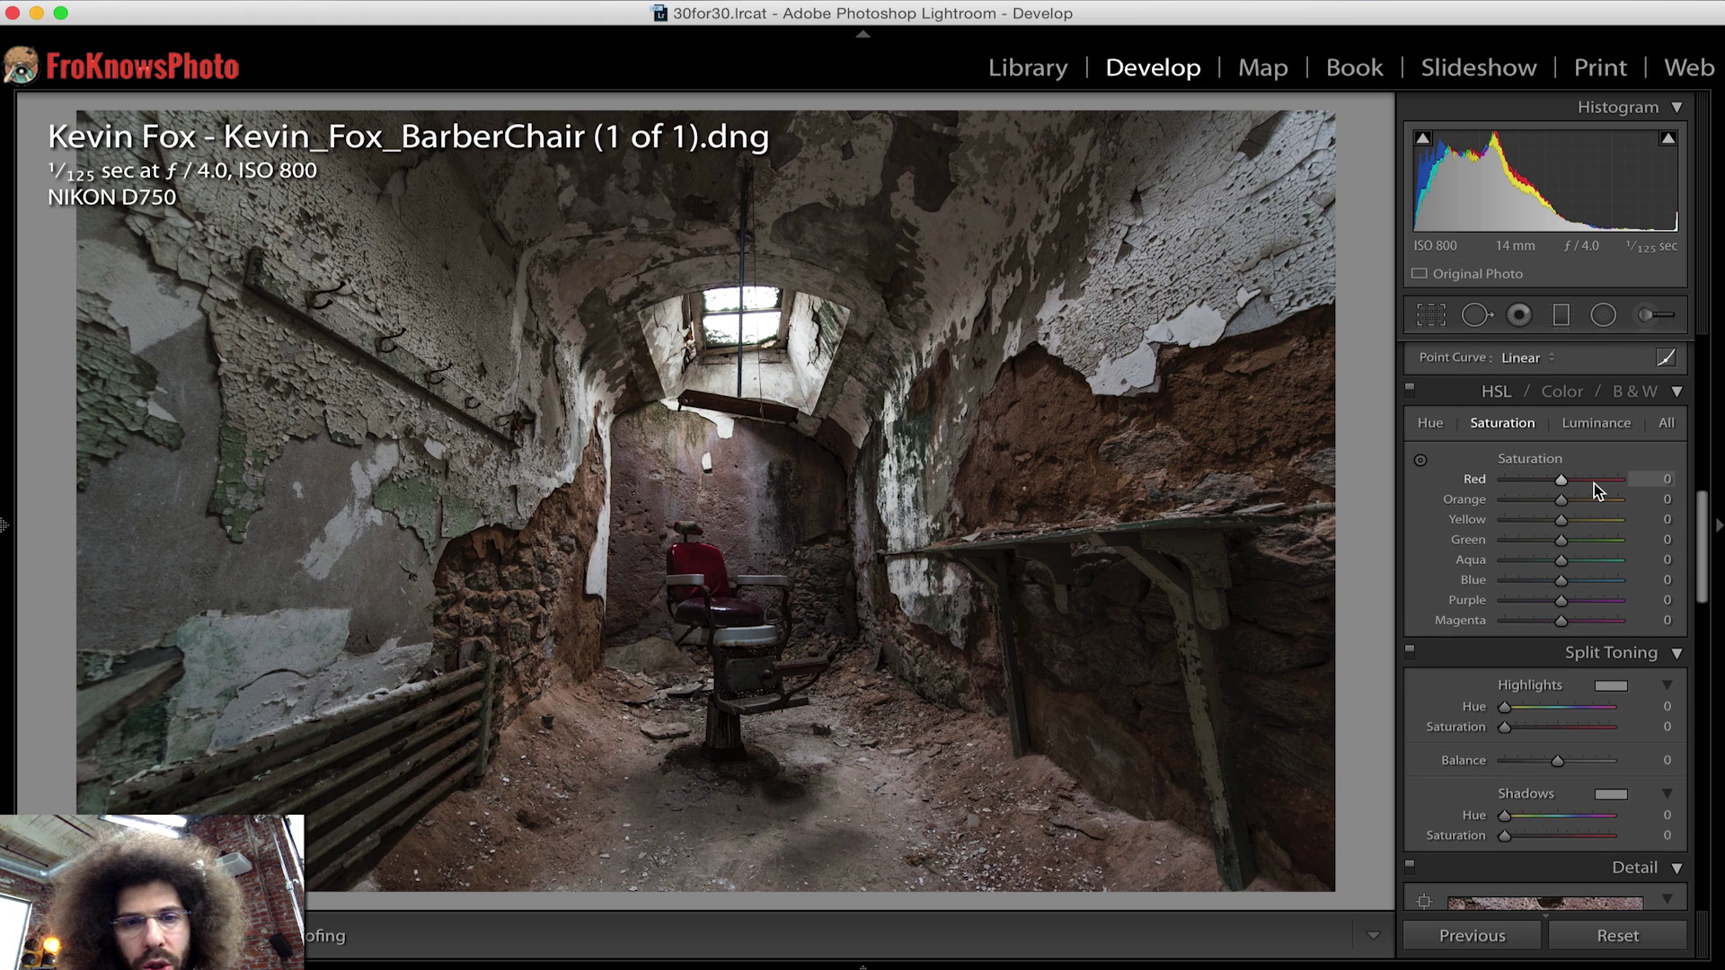
# - Boost Red saturation to +77 in HSL
pyautogui.moveTo(1593, 483); pyautogui.dragTo(1470, 477)
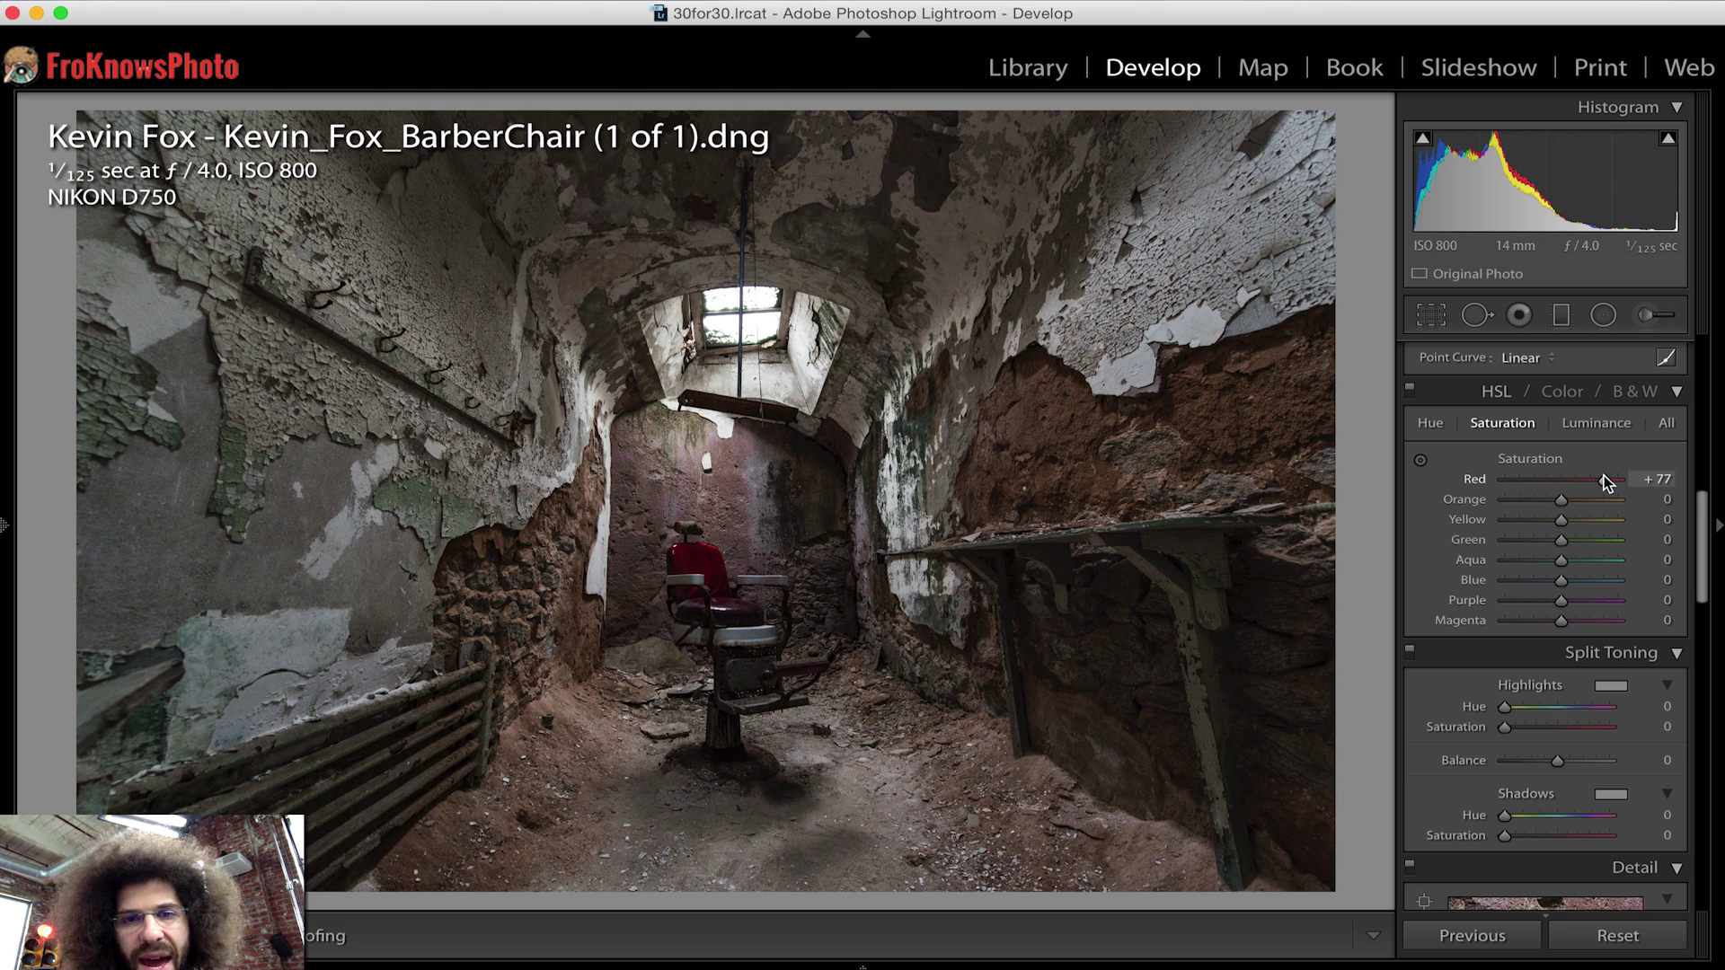
pyautogui.scroll(3, 1549, 622)
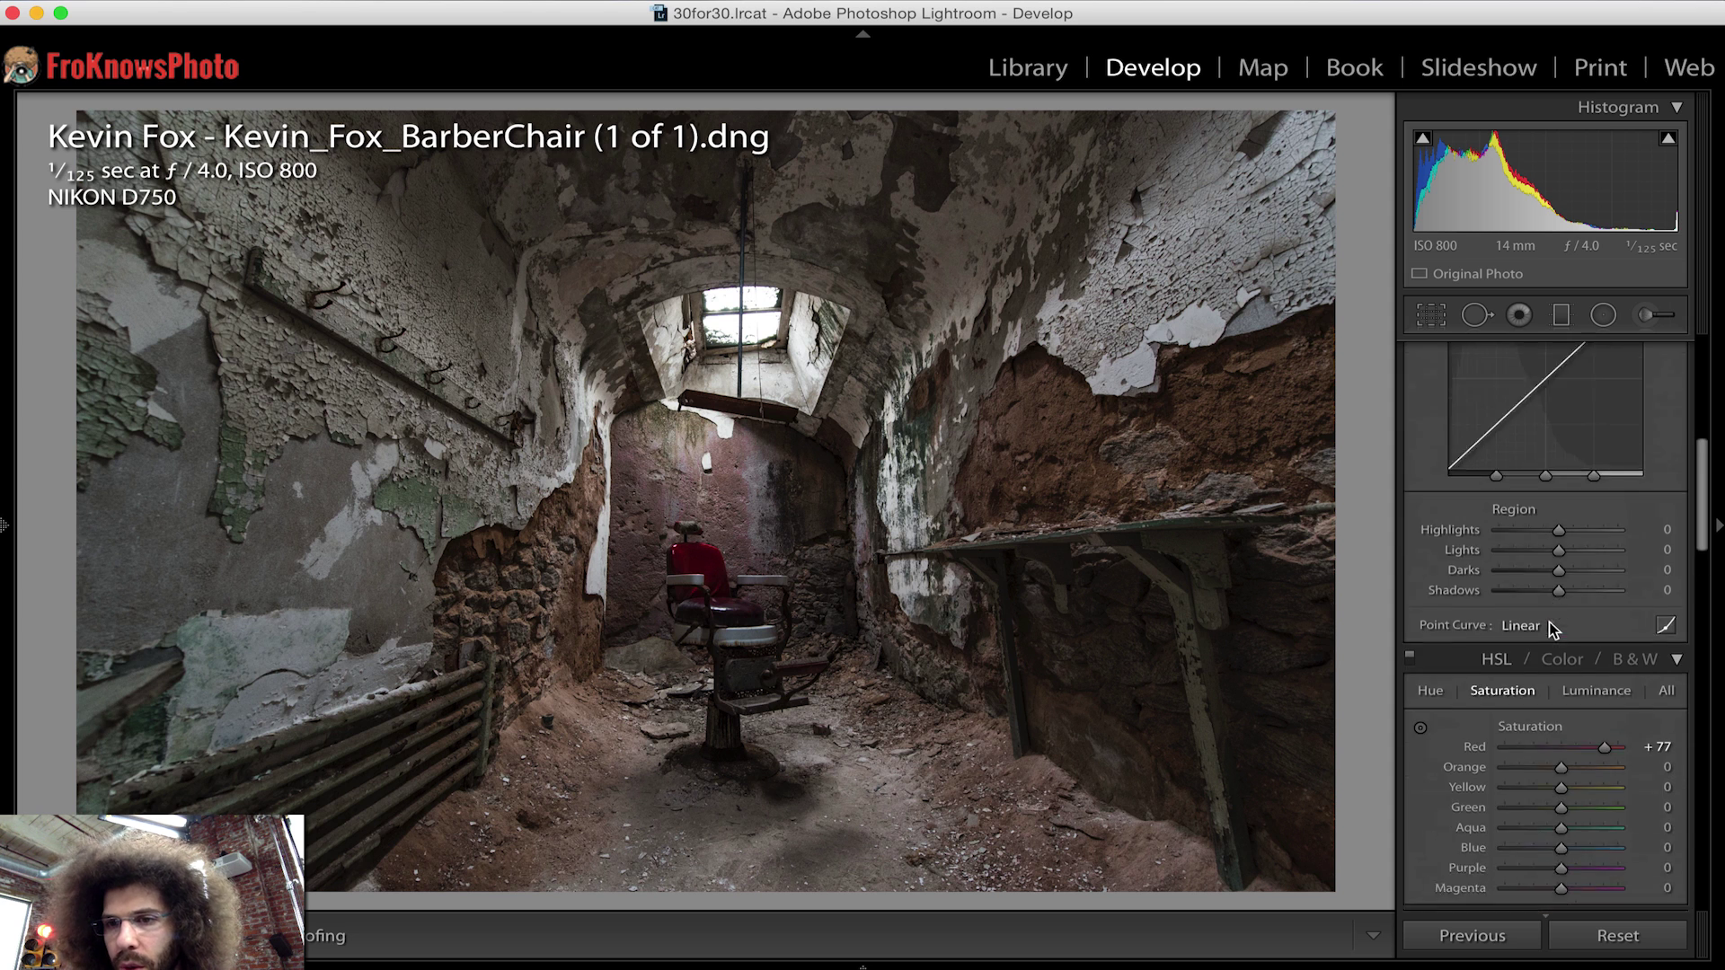
pyautogui.scroll(10, 1548, 622)
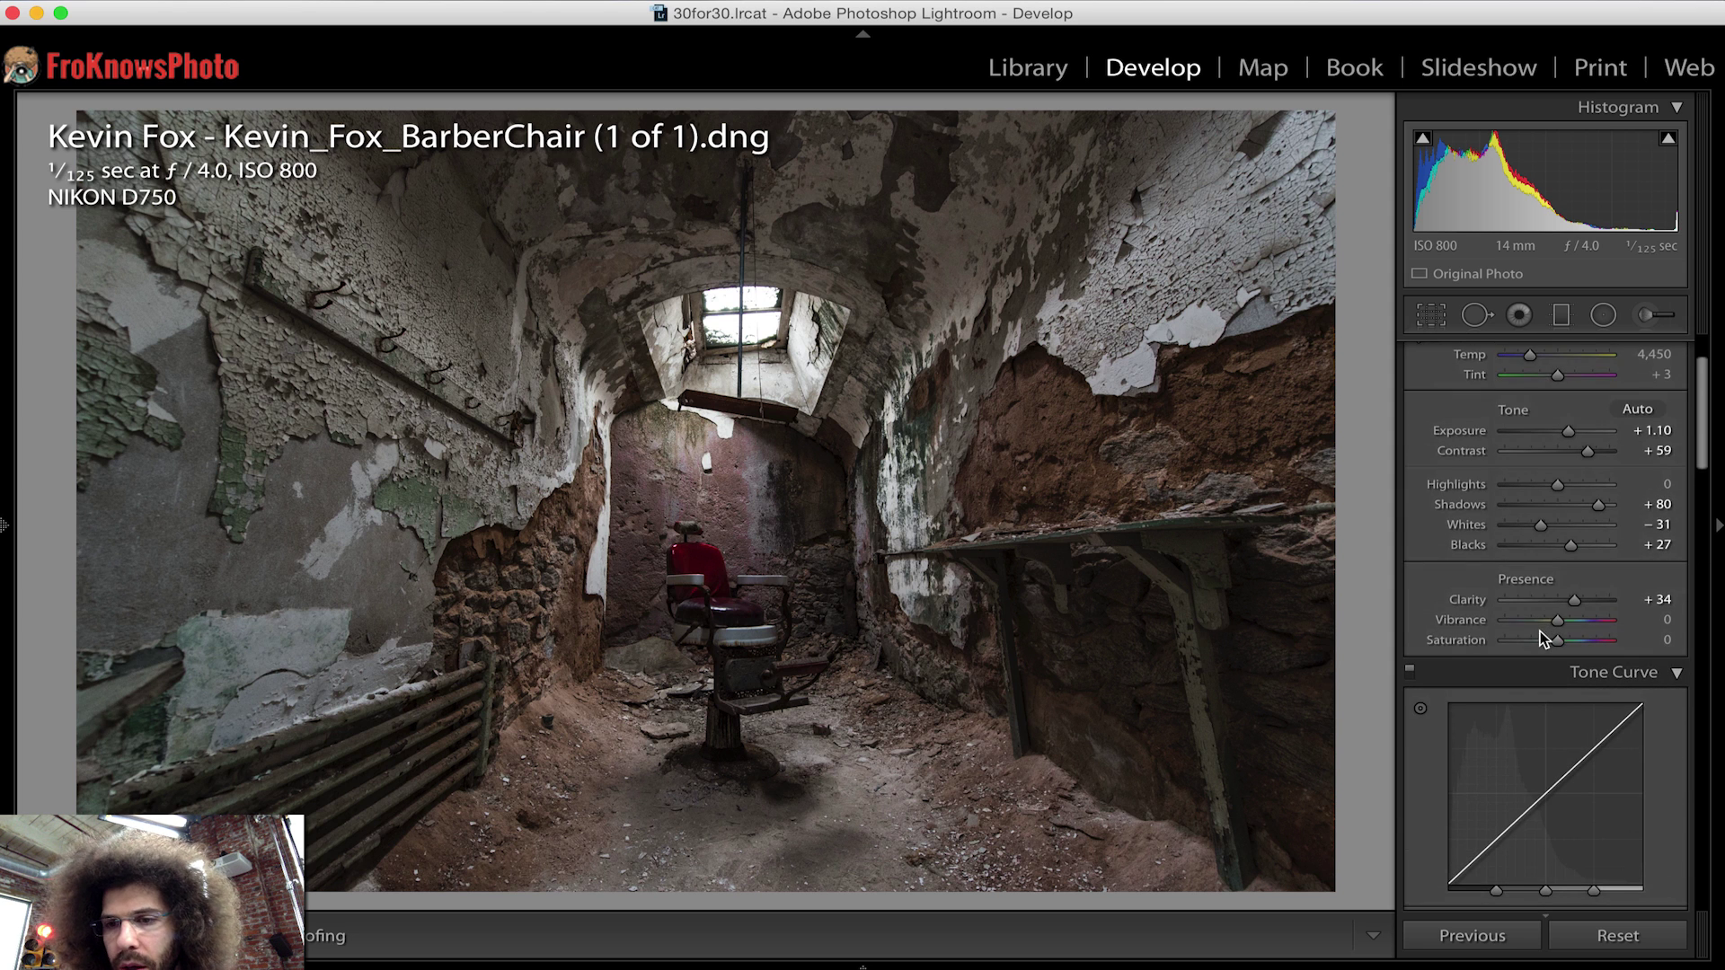
pyautogui.scroll(-5, 1540, 638)
# - Try the Medium and Strong Contrast point curves, ending on Medium Contrast
pyautogui.click(1523, 762)
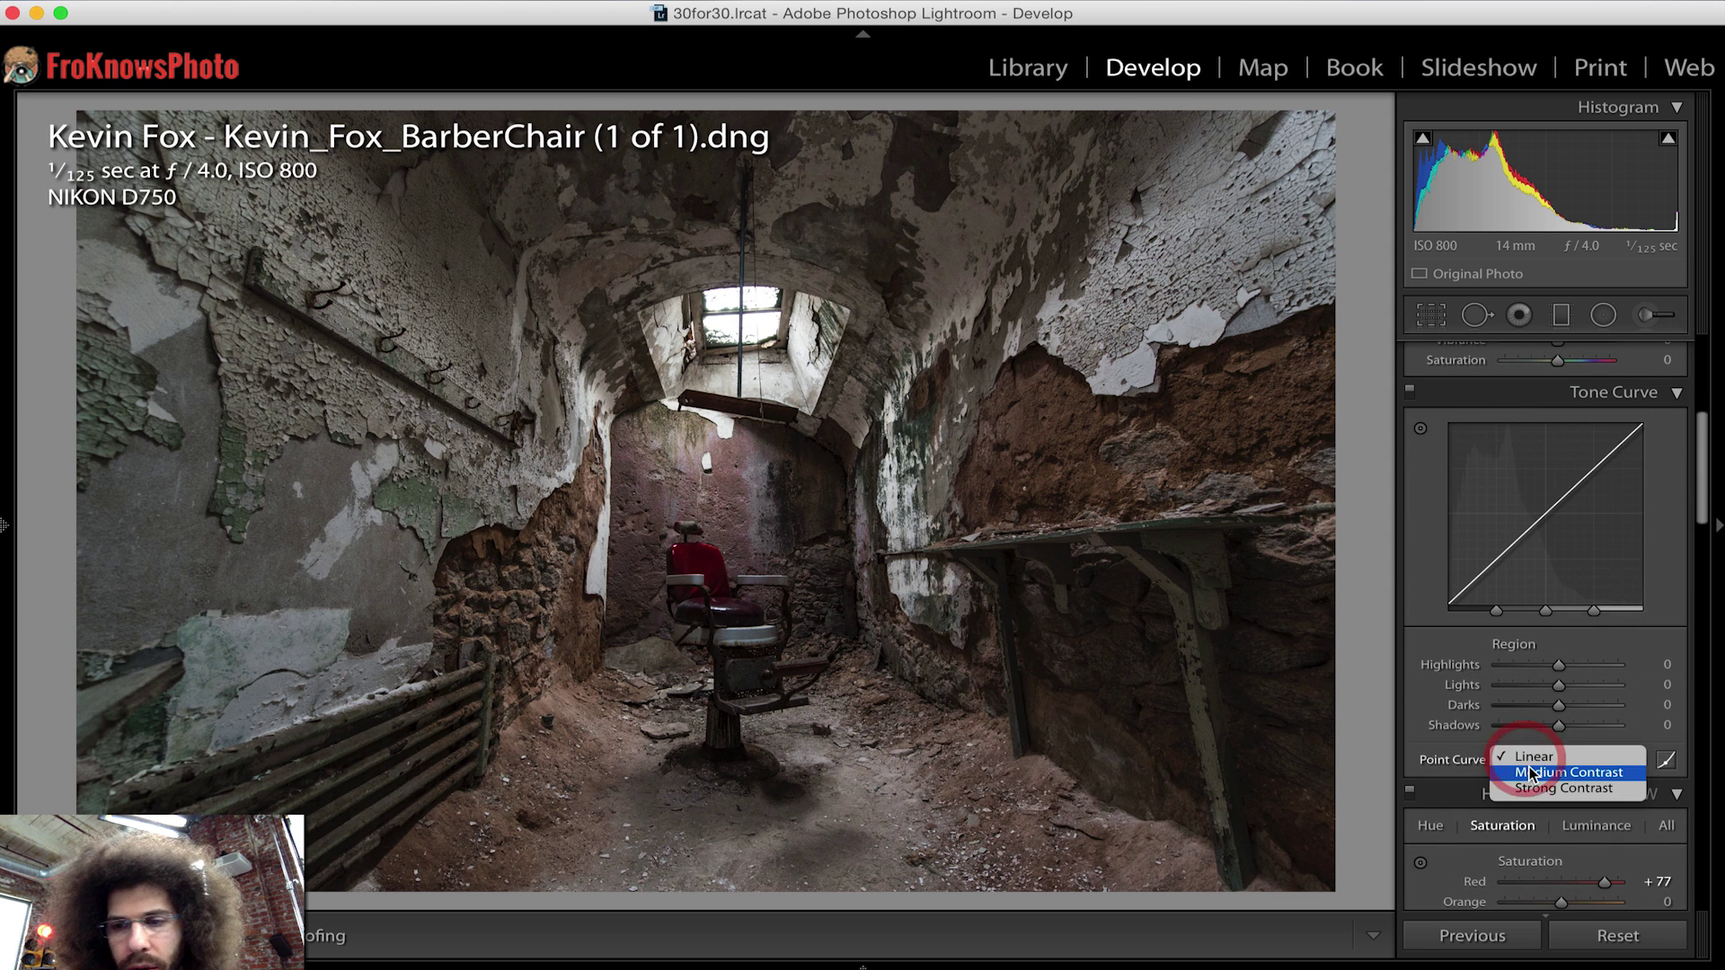
pyautogui.click(1530, 775)
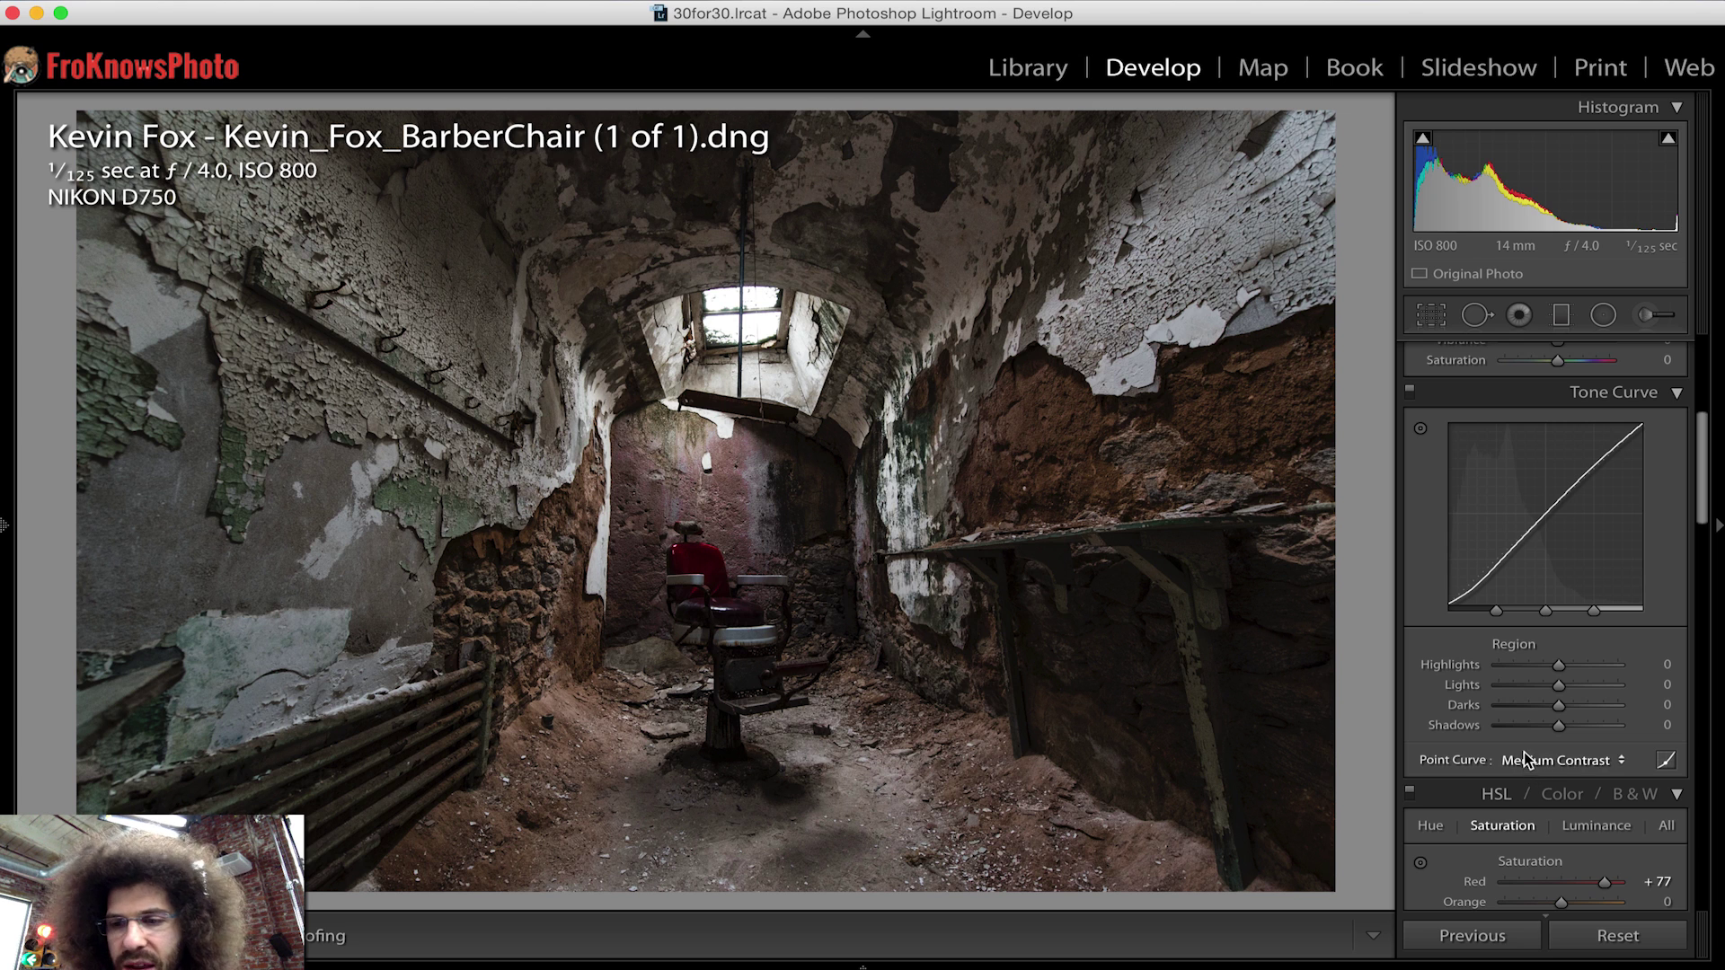
pyautogui.click(1530, 771)
pyautogui.click(1530, 777)
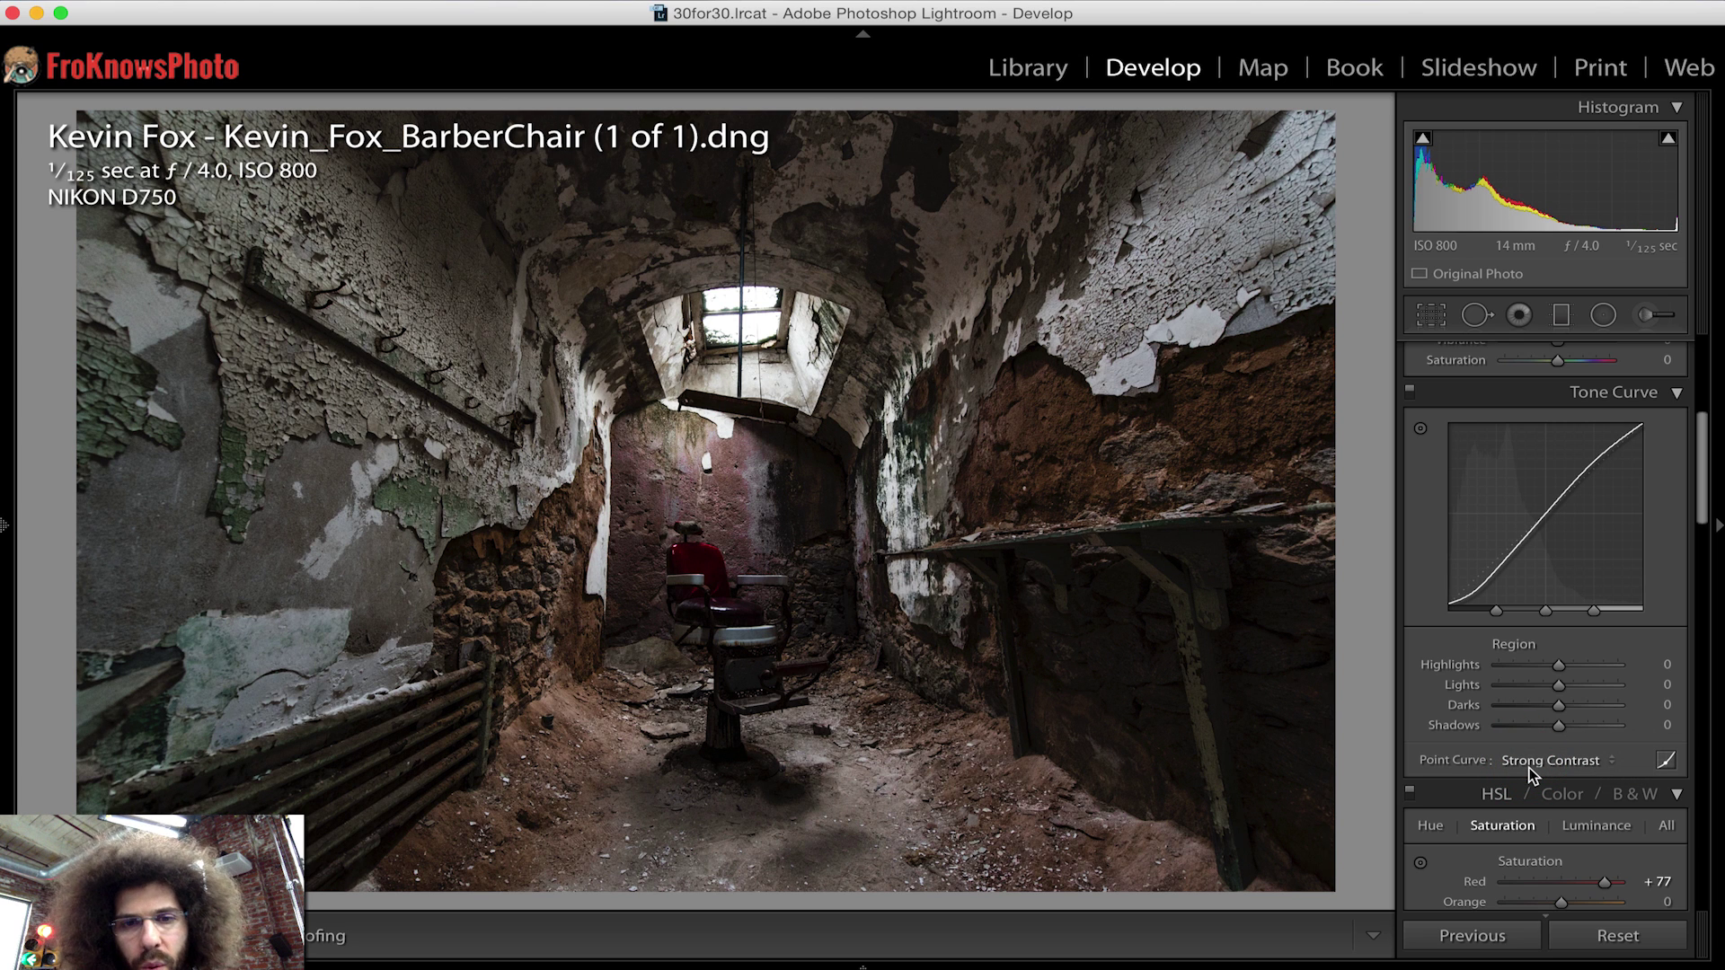
pyautogui.click(1521, 762)
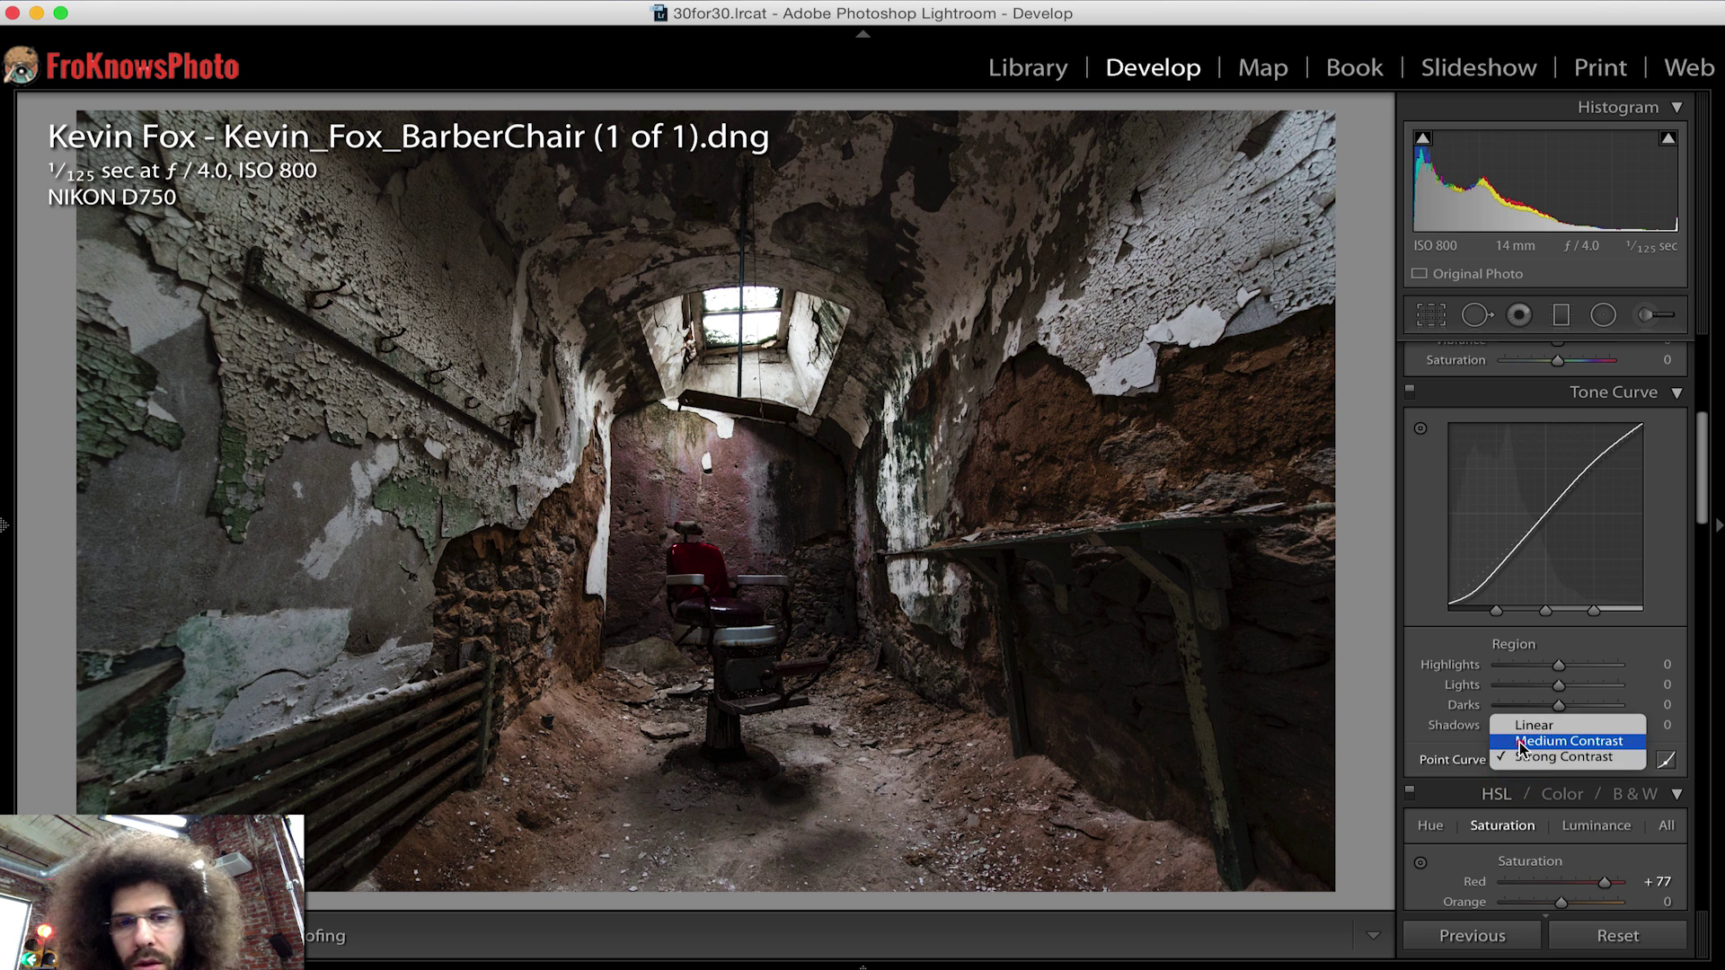
pyautogui.click(1520, 742)
# - Raise Exposure to +1.30 and Contrast to +61
pyautogui.scroll(10, 1546, 746)
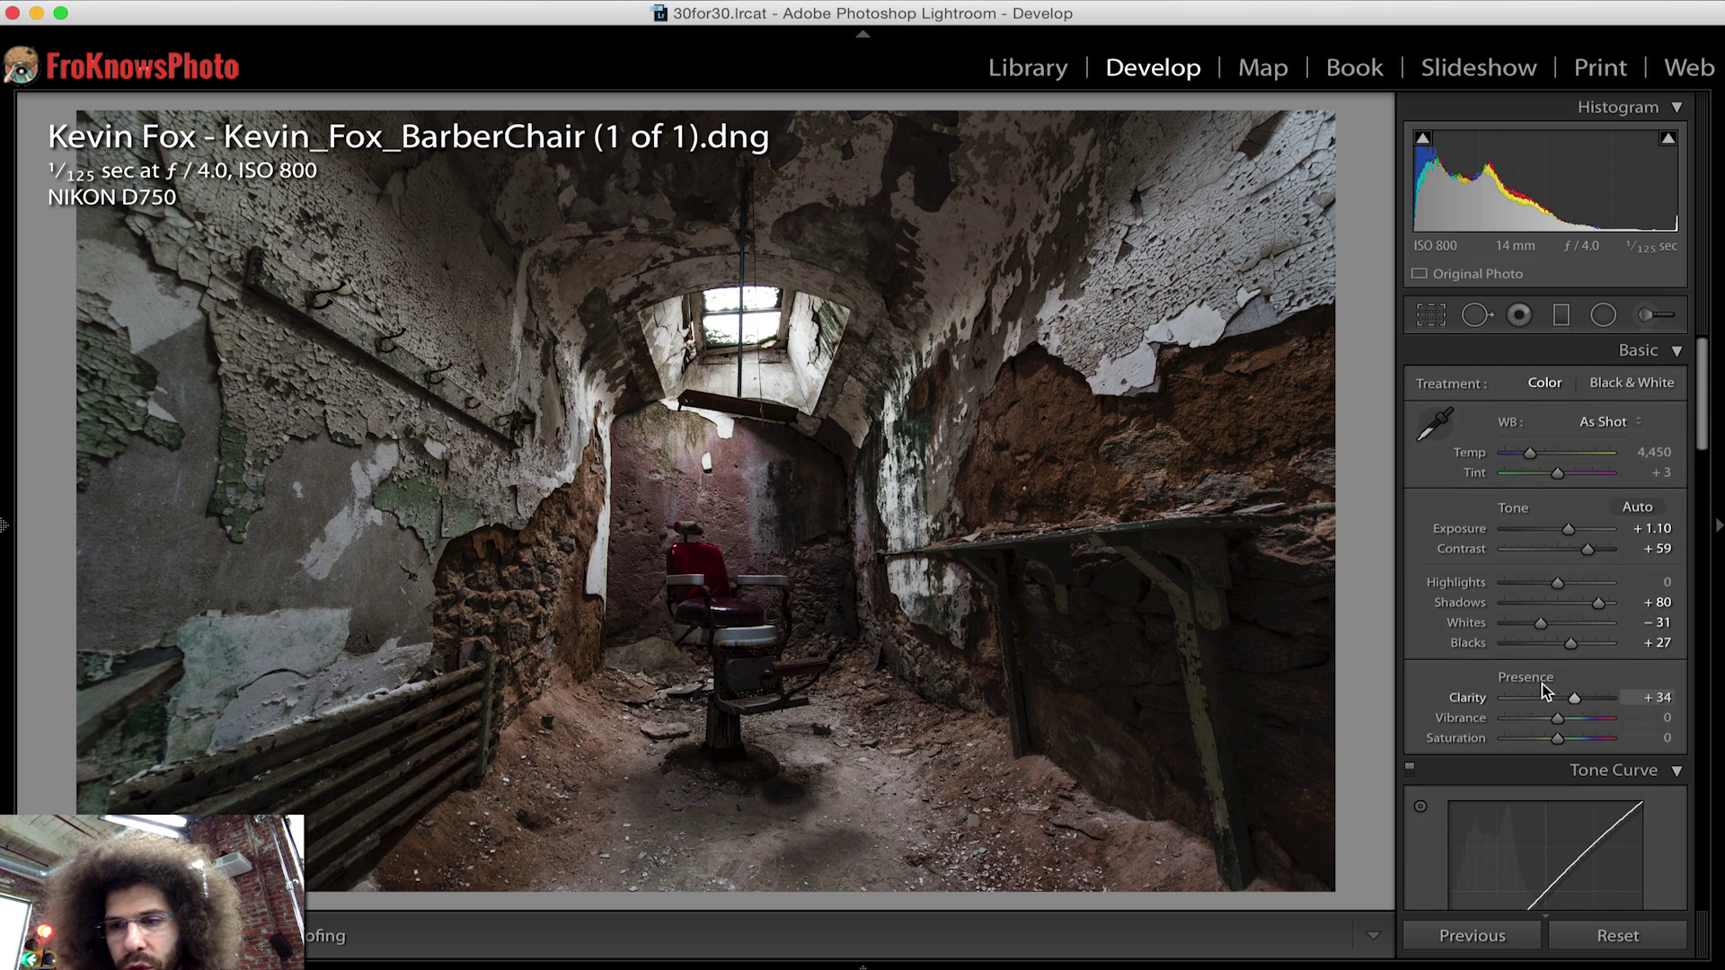
pyautogui.moveTo(1569, 528); pyautogui.dragTo(1572, 534)
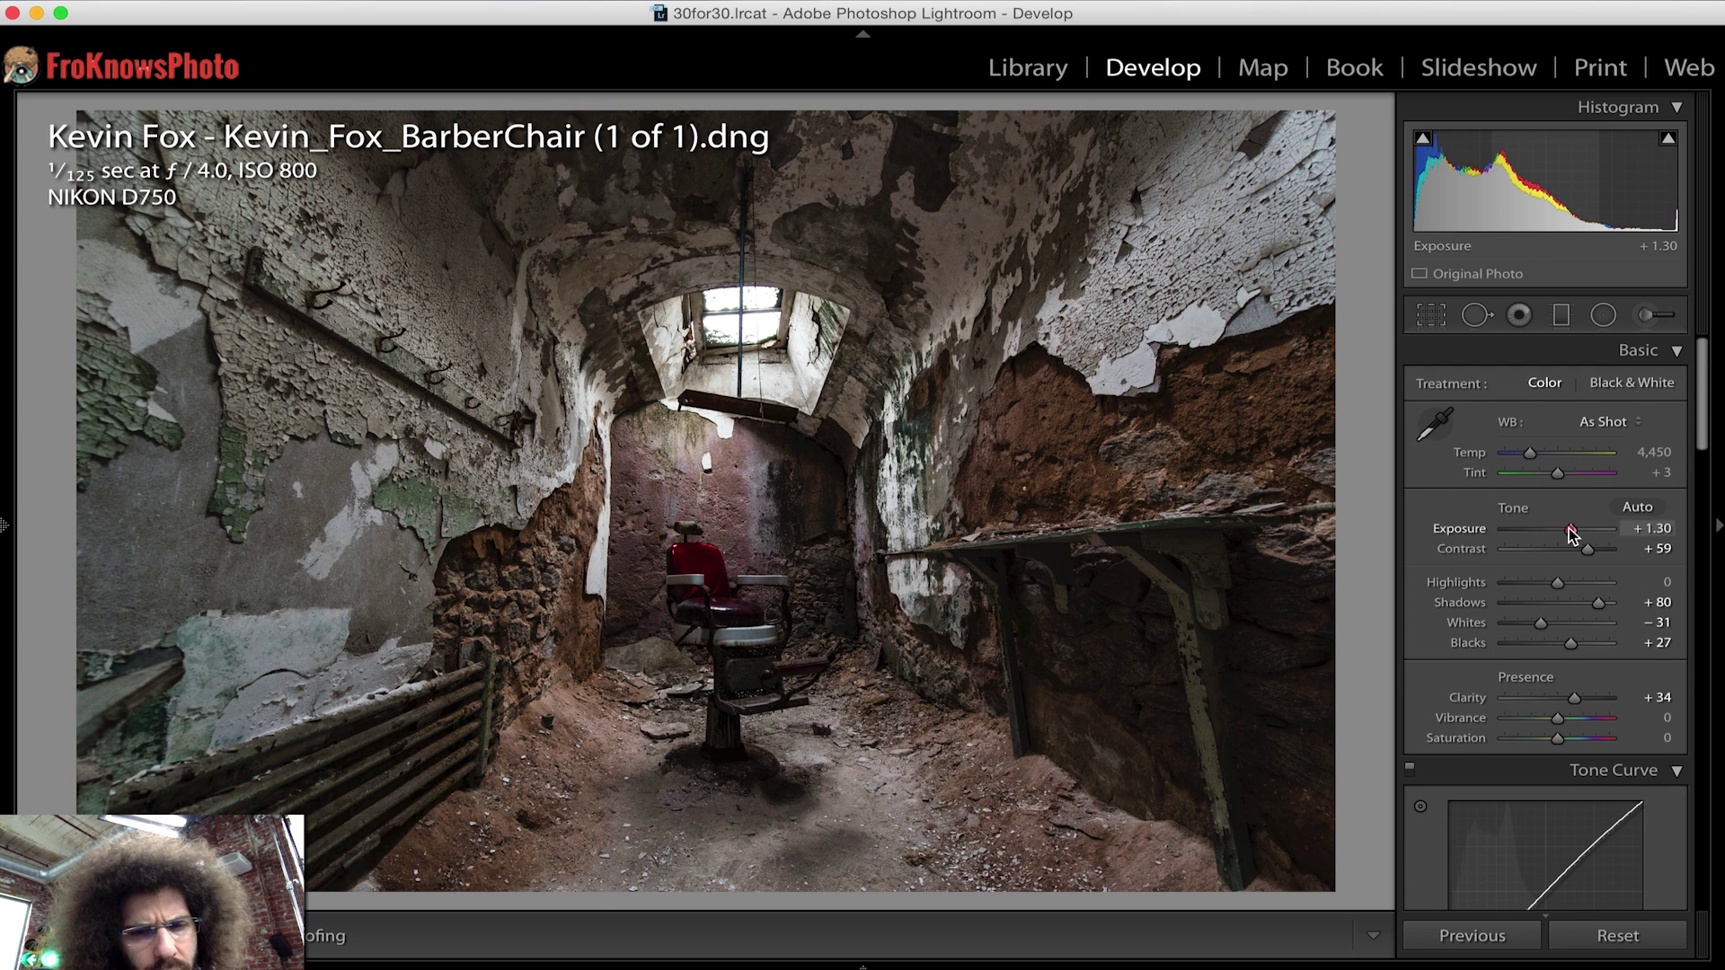
pyautogui.click(1572, 533)
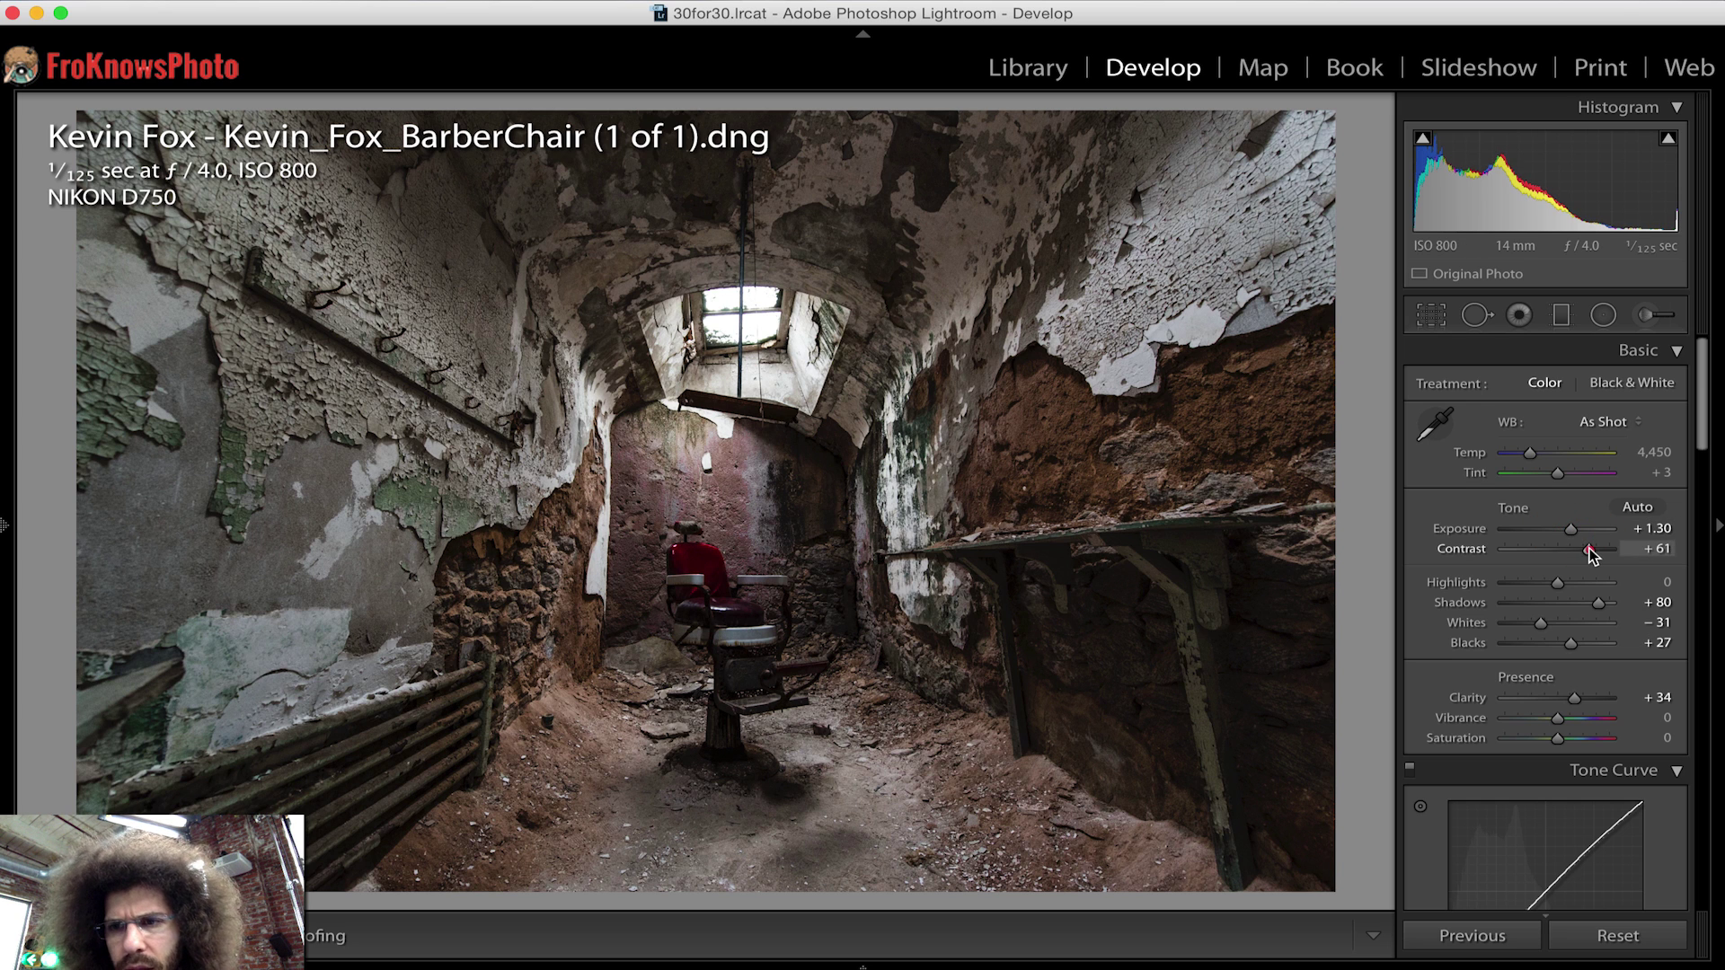
# - Save the current edit as a snapshot named 1
pyautogui.moveTo(3, 503)
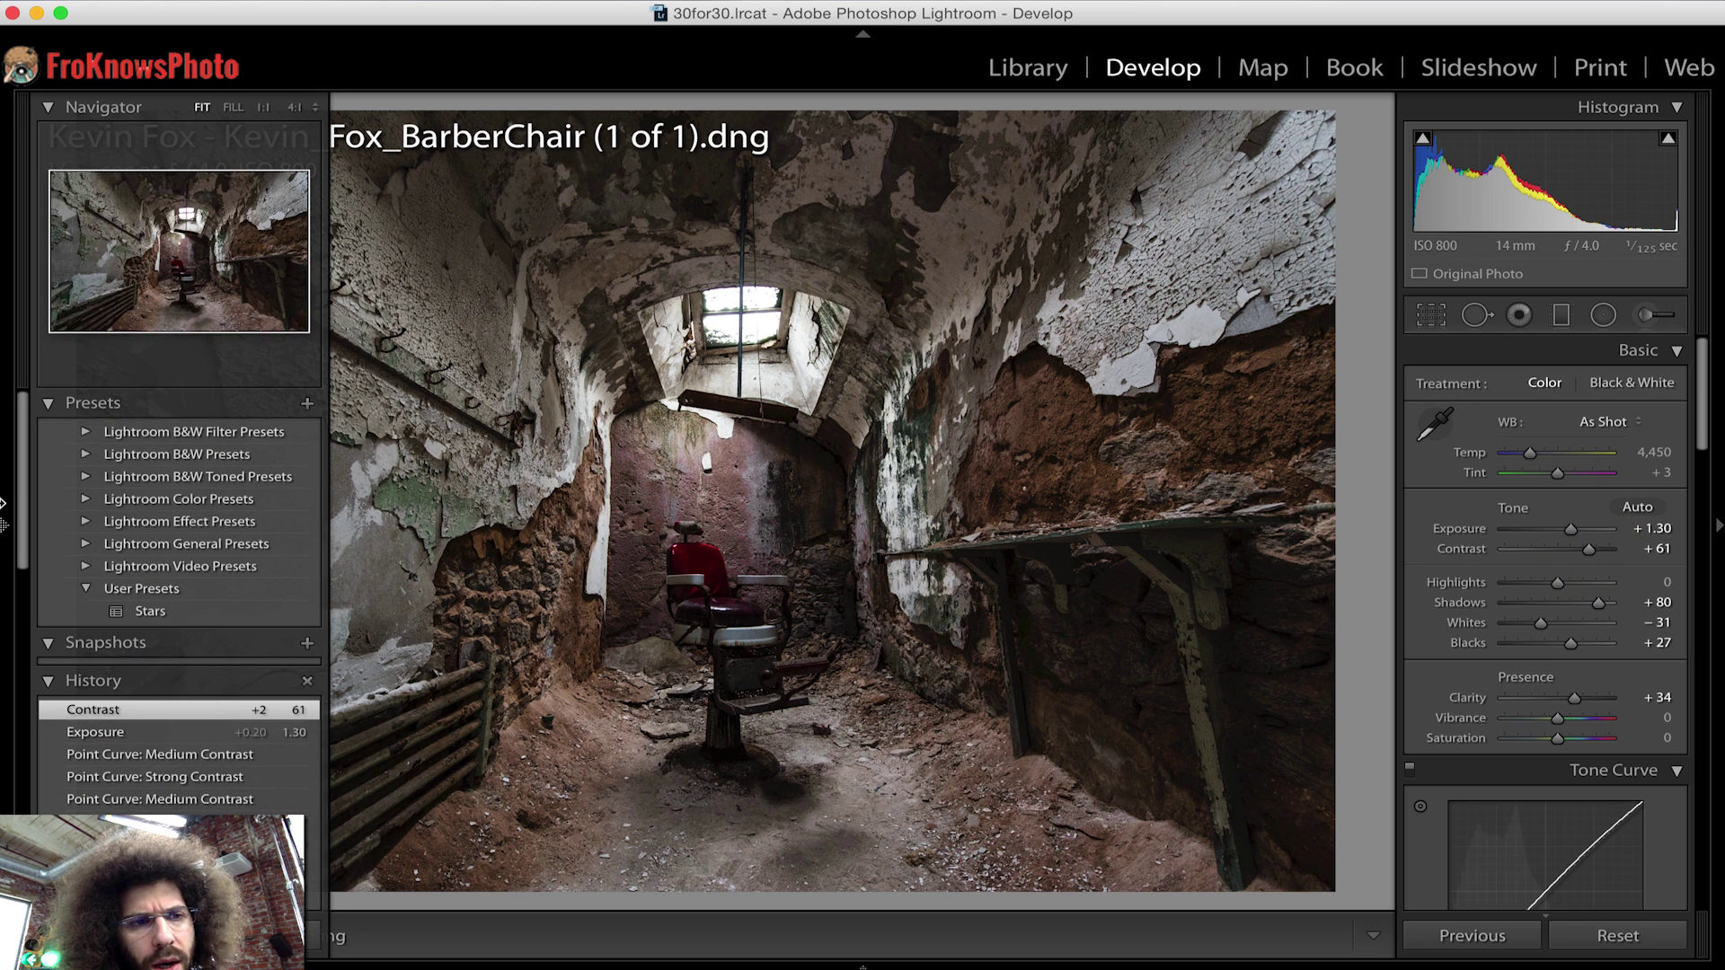
pyautogui.click(305, 645)
pyautogui.write('1')
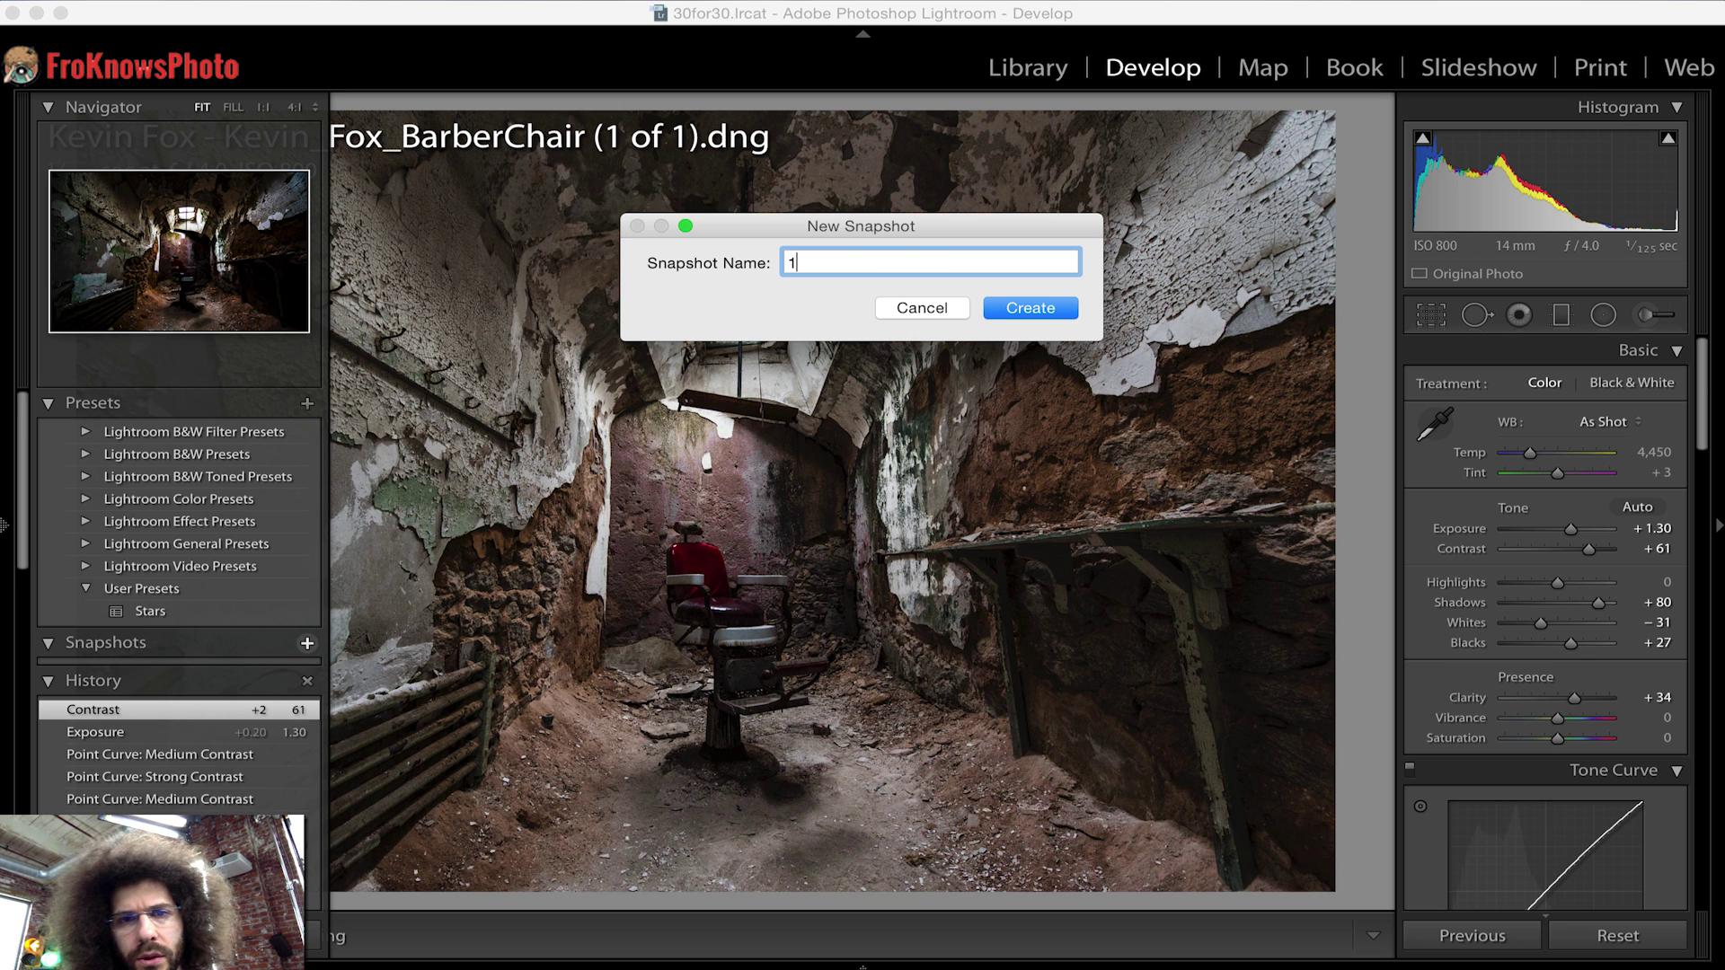
pyautogui.press('Return')
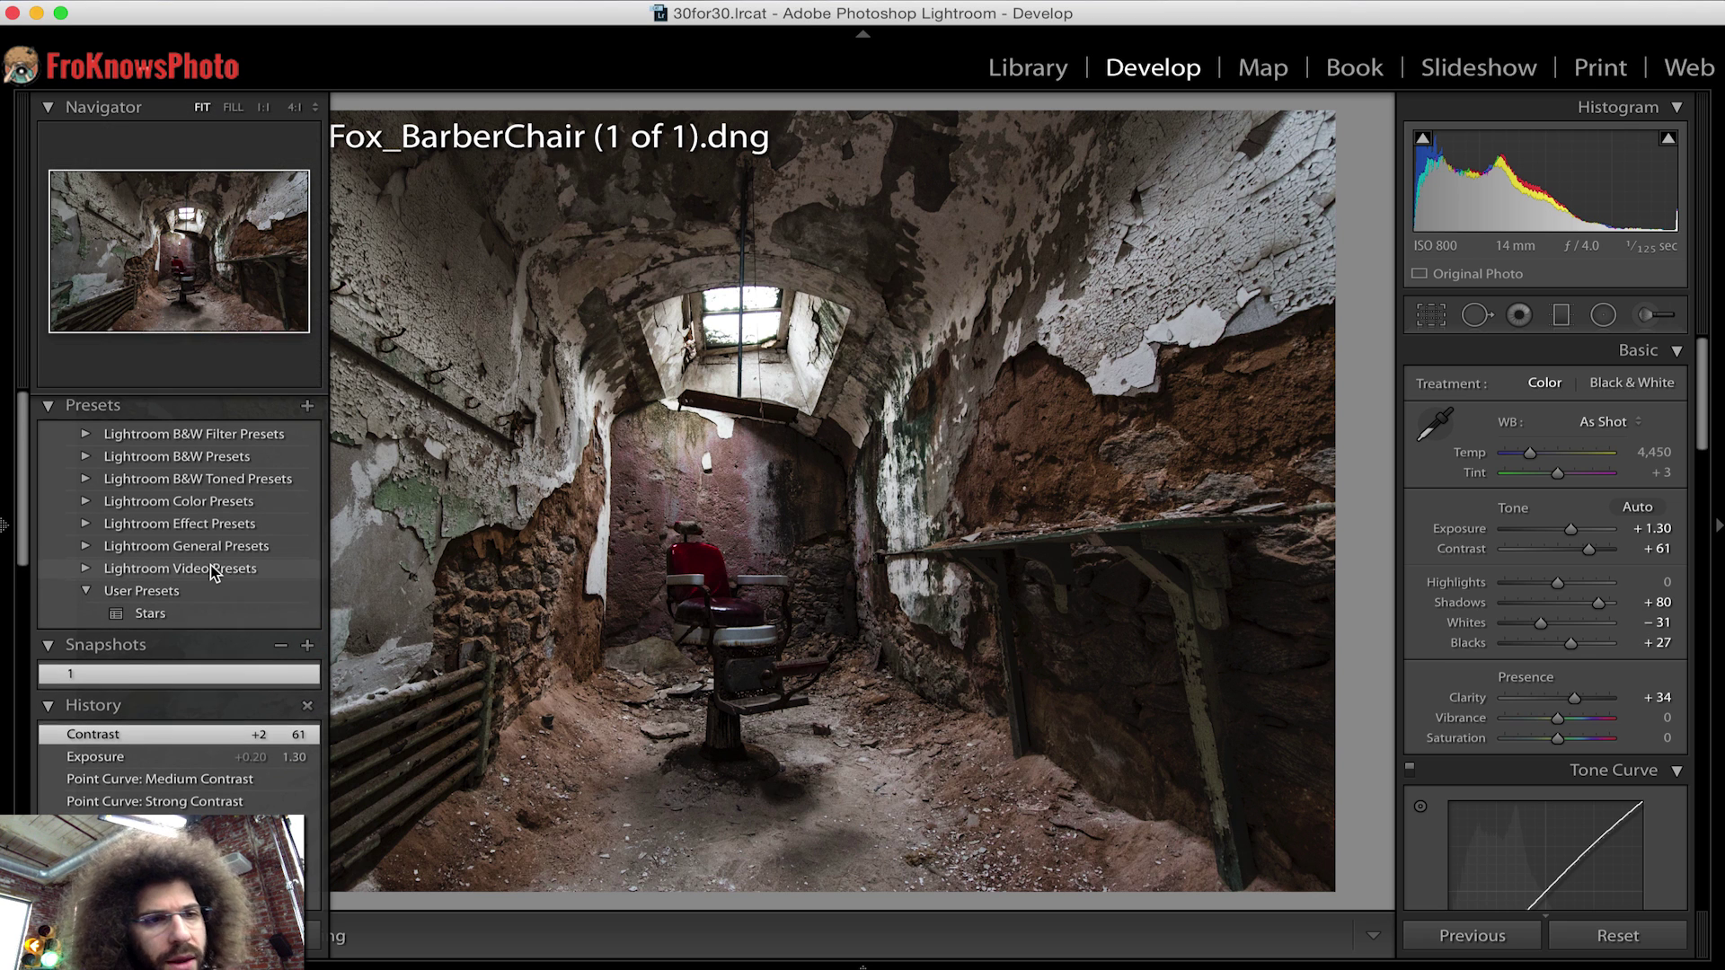
# - Try the Blue Filter black-and-white preset, then undo it
pyautogui.click(84, 434)
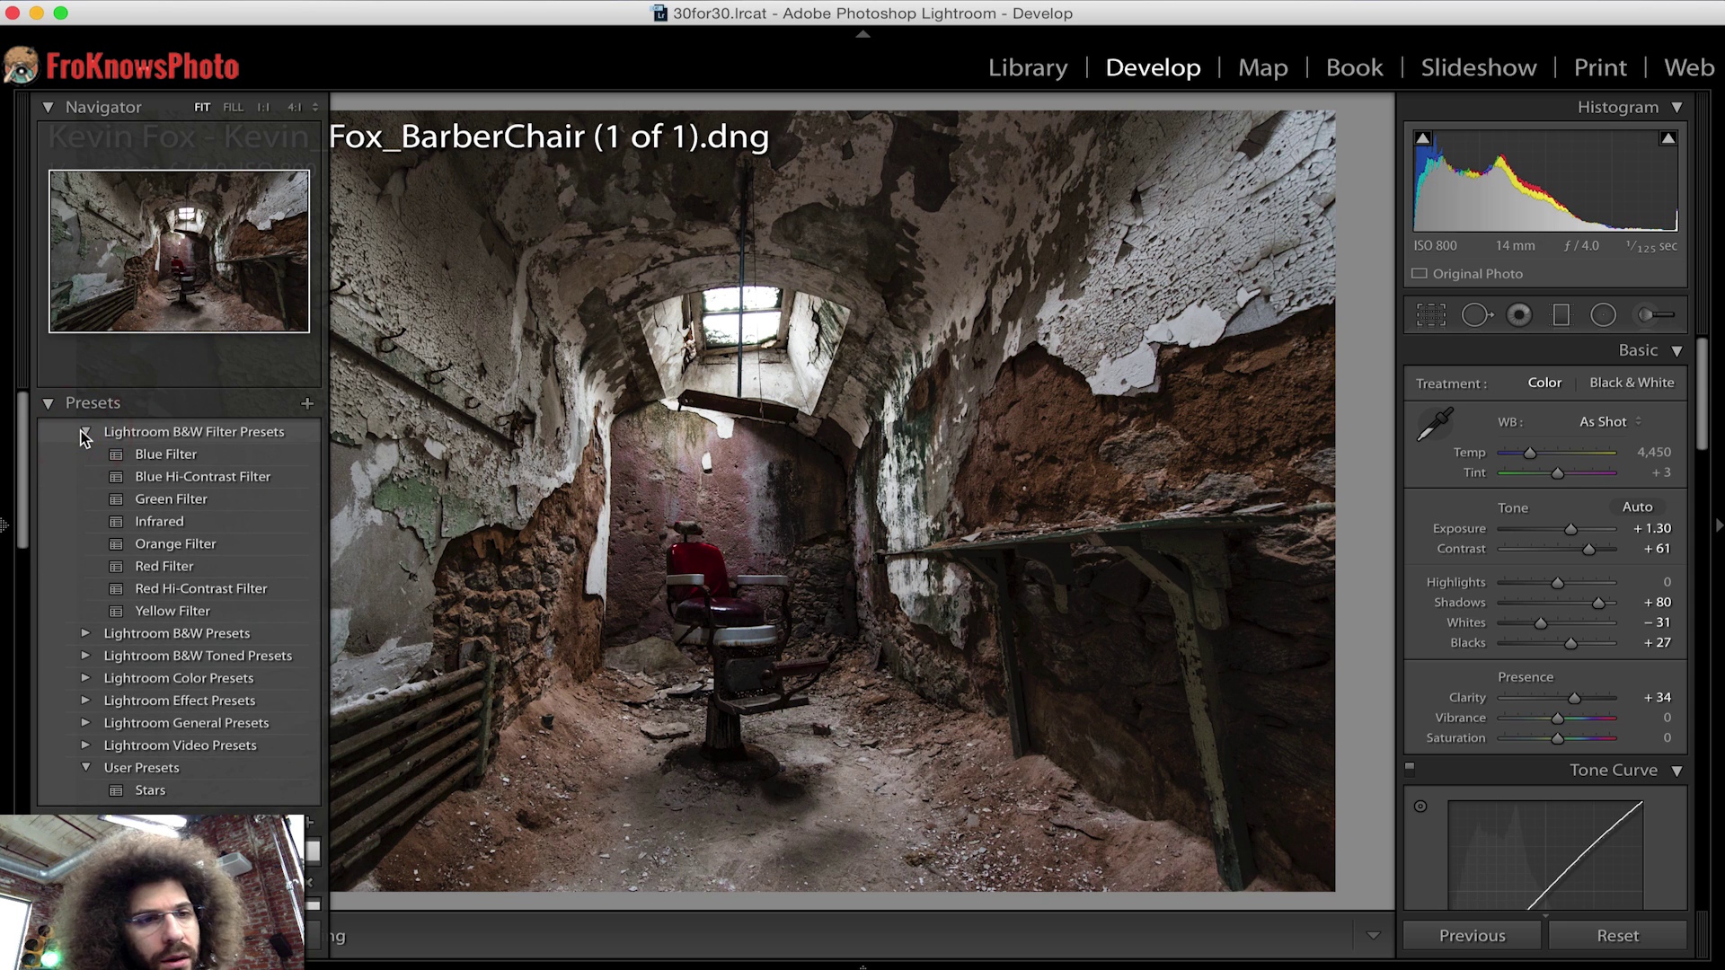
pyautogui.click(188, 456)
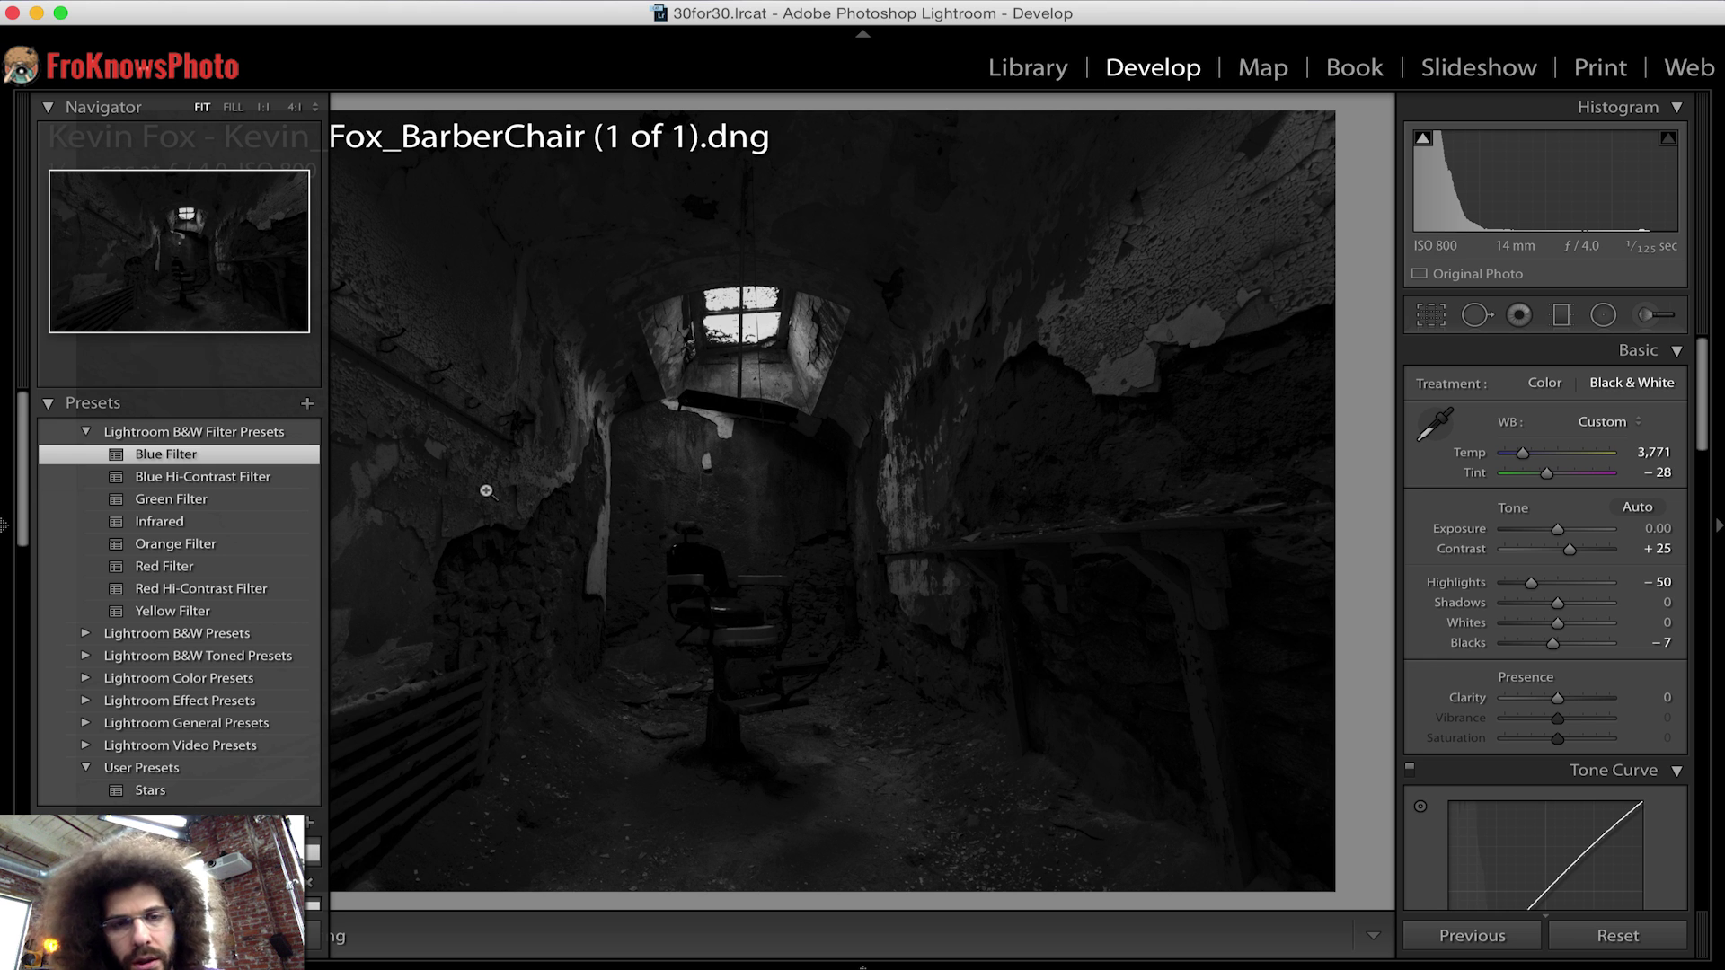
pyautogui.press('super+z')
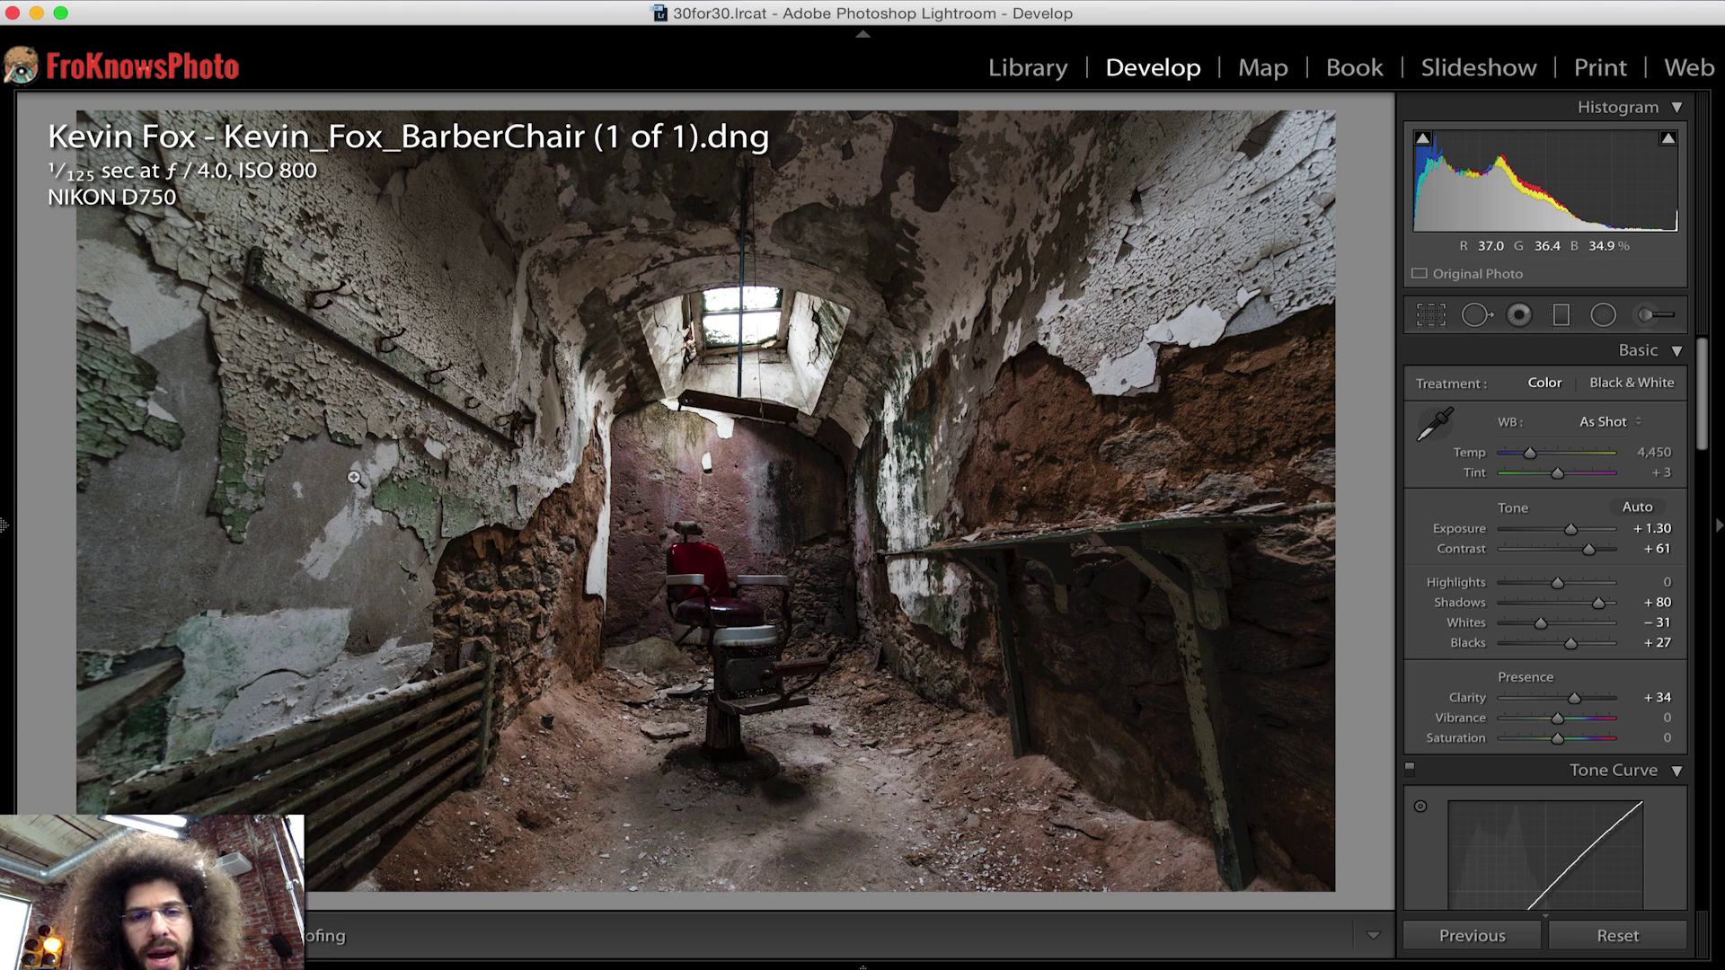
pyautogui.moveTo(4, 525)
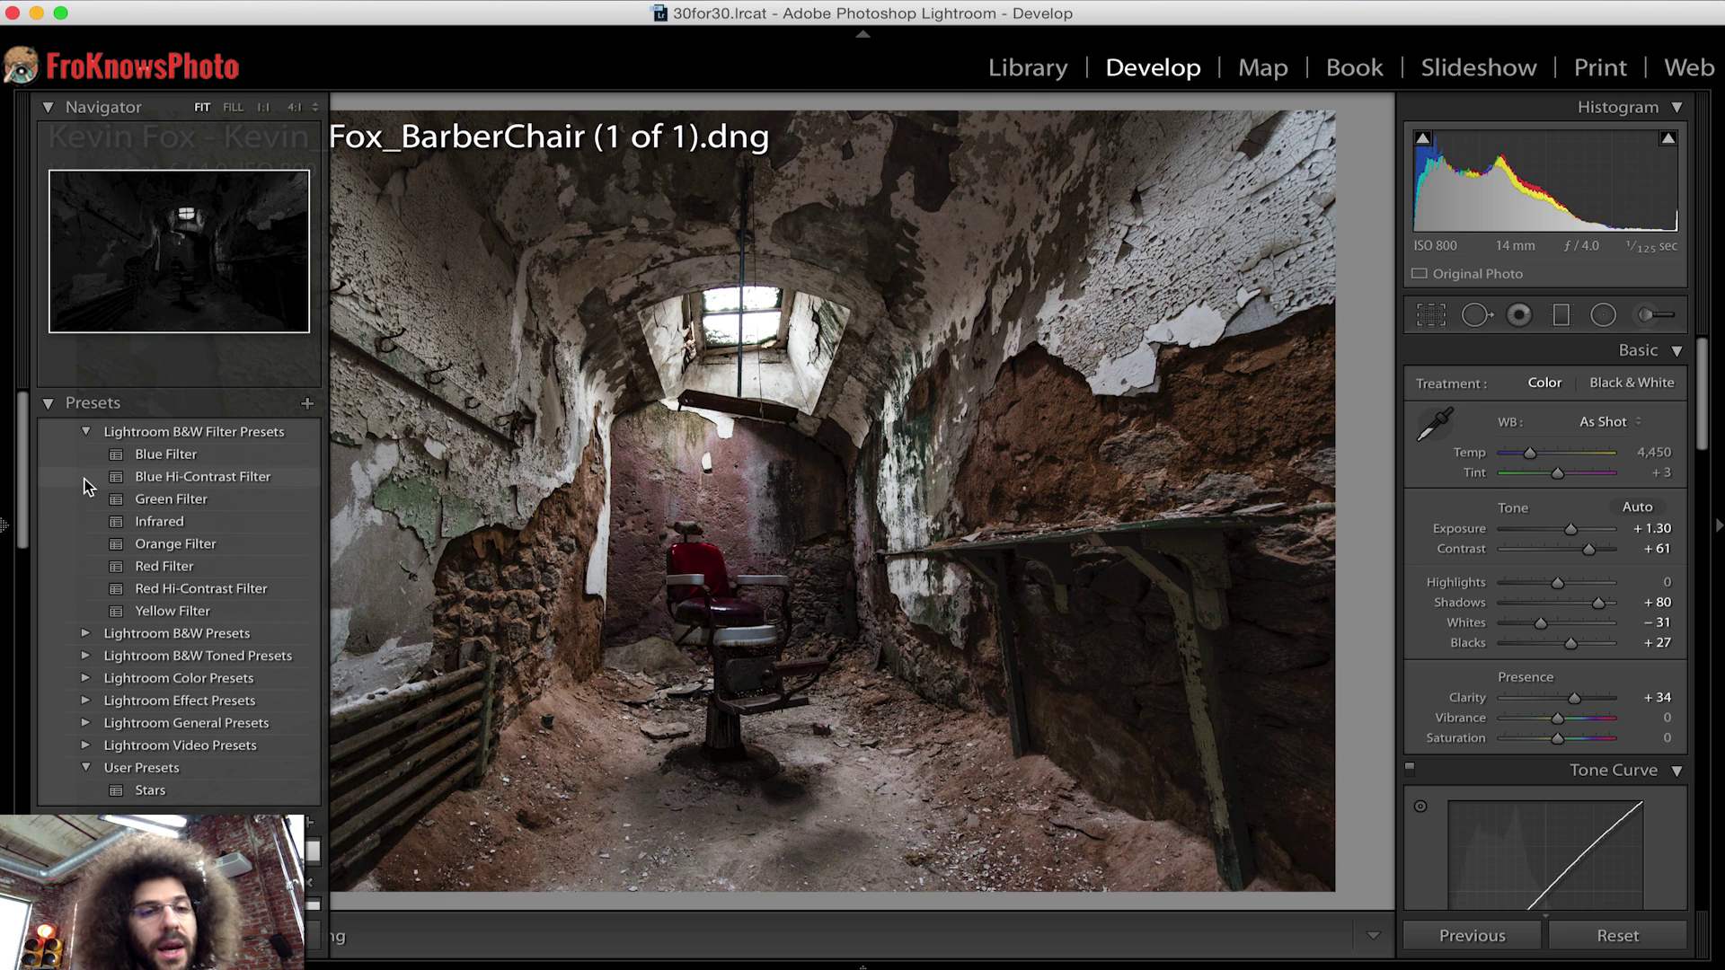
pyautogui.click(87, 432)
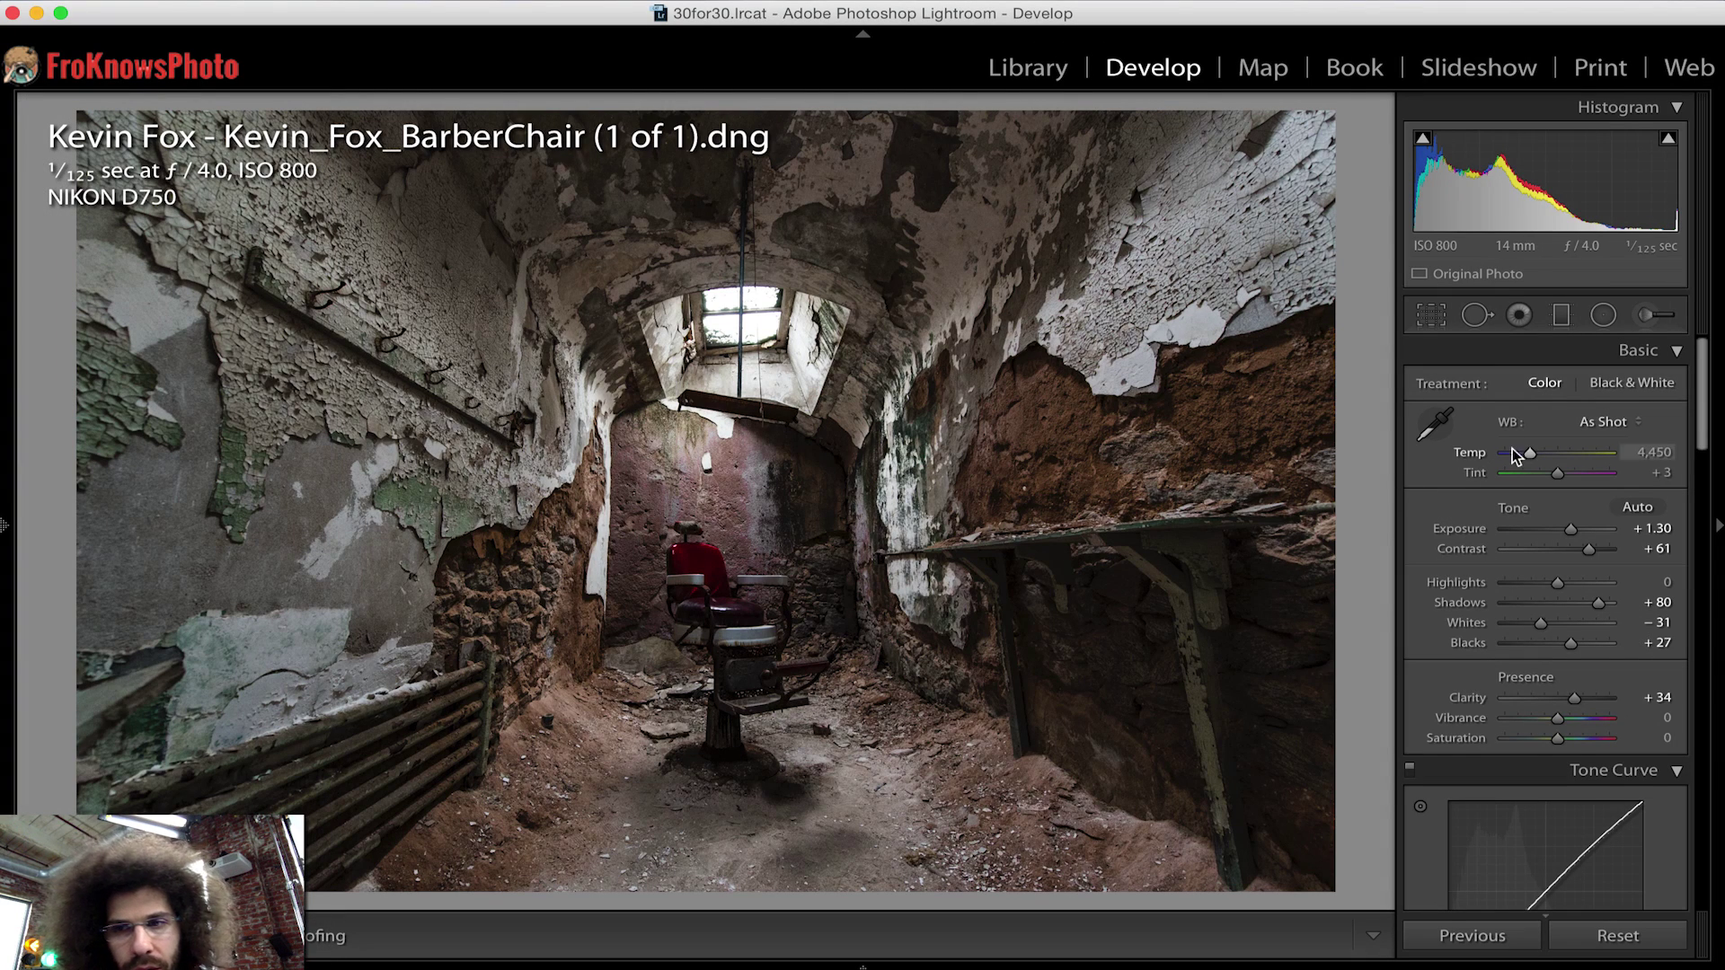
# - Crop the colour photo to a narrow vertical frame centred on the barber chair
pyautogui.click(1614, 384)
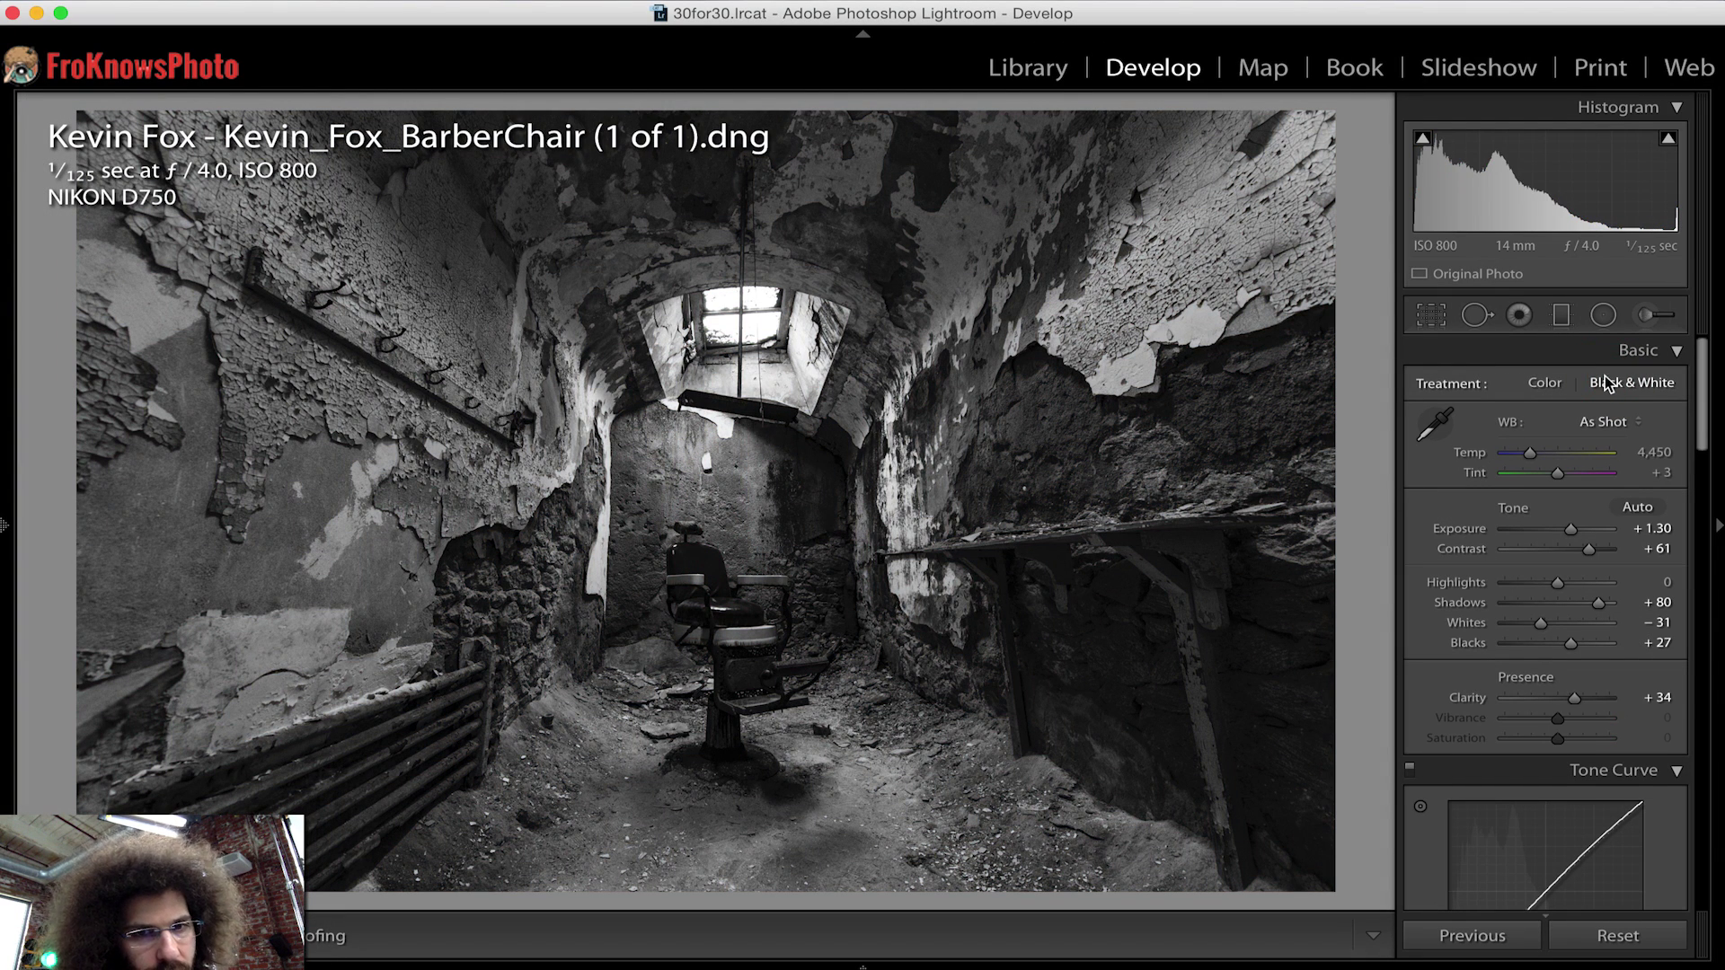
pyautogui.click(1547, 384)
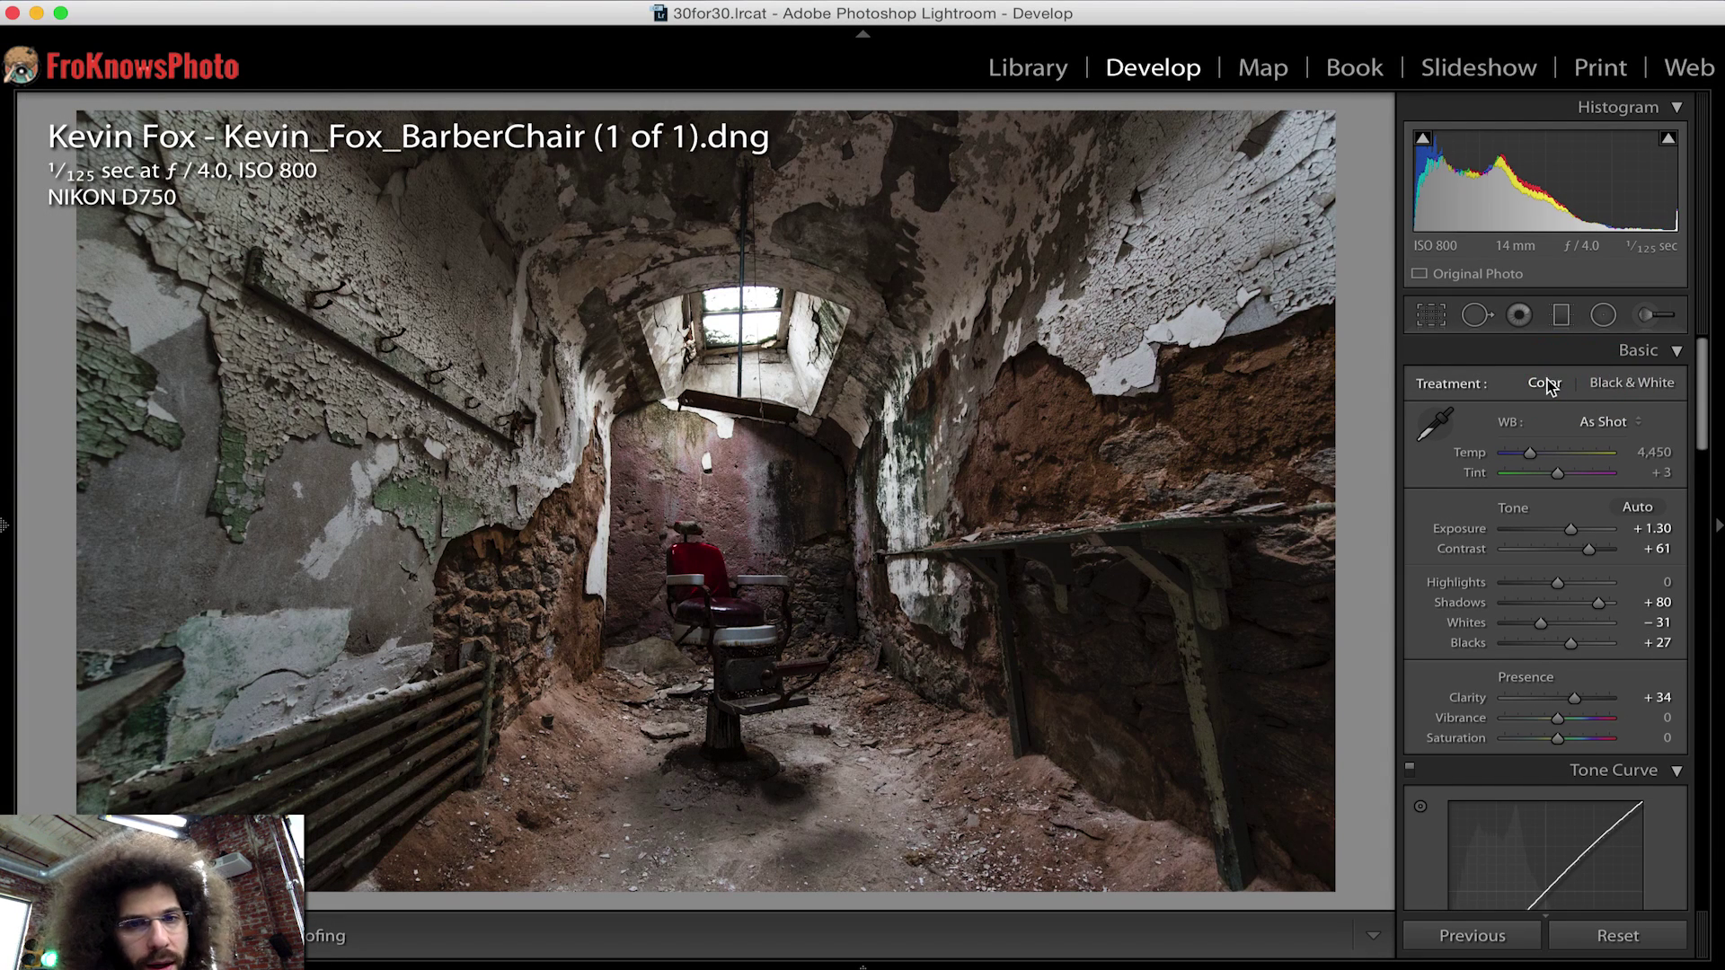
pyautogui.click(1436, 316)
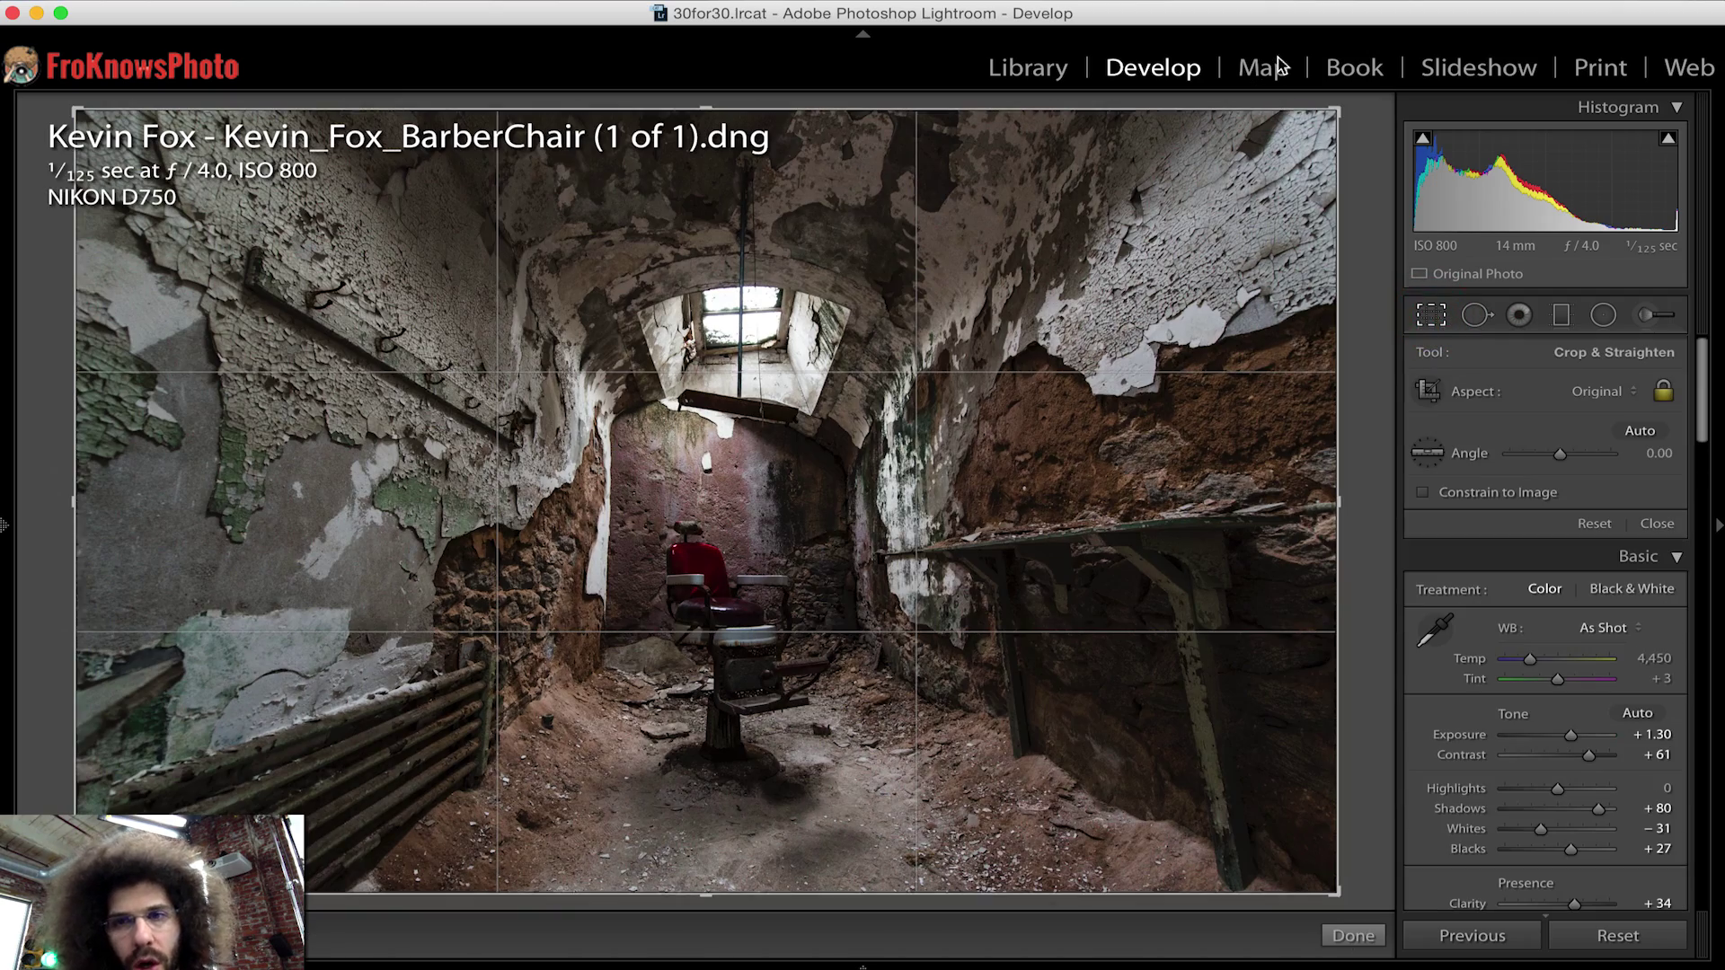
pyautogui.moveTo(1330, 101); pyautogui.dragTo(978, 109)
pyautogui.moveTo(634, 324); pyautogui.dragTo(398, 321)
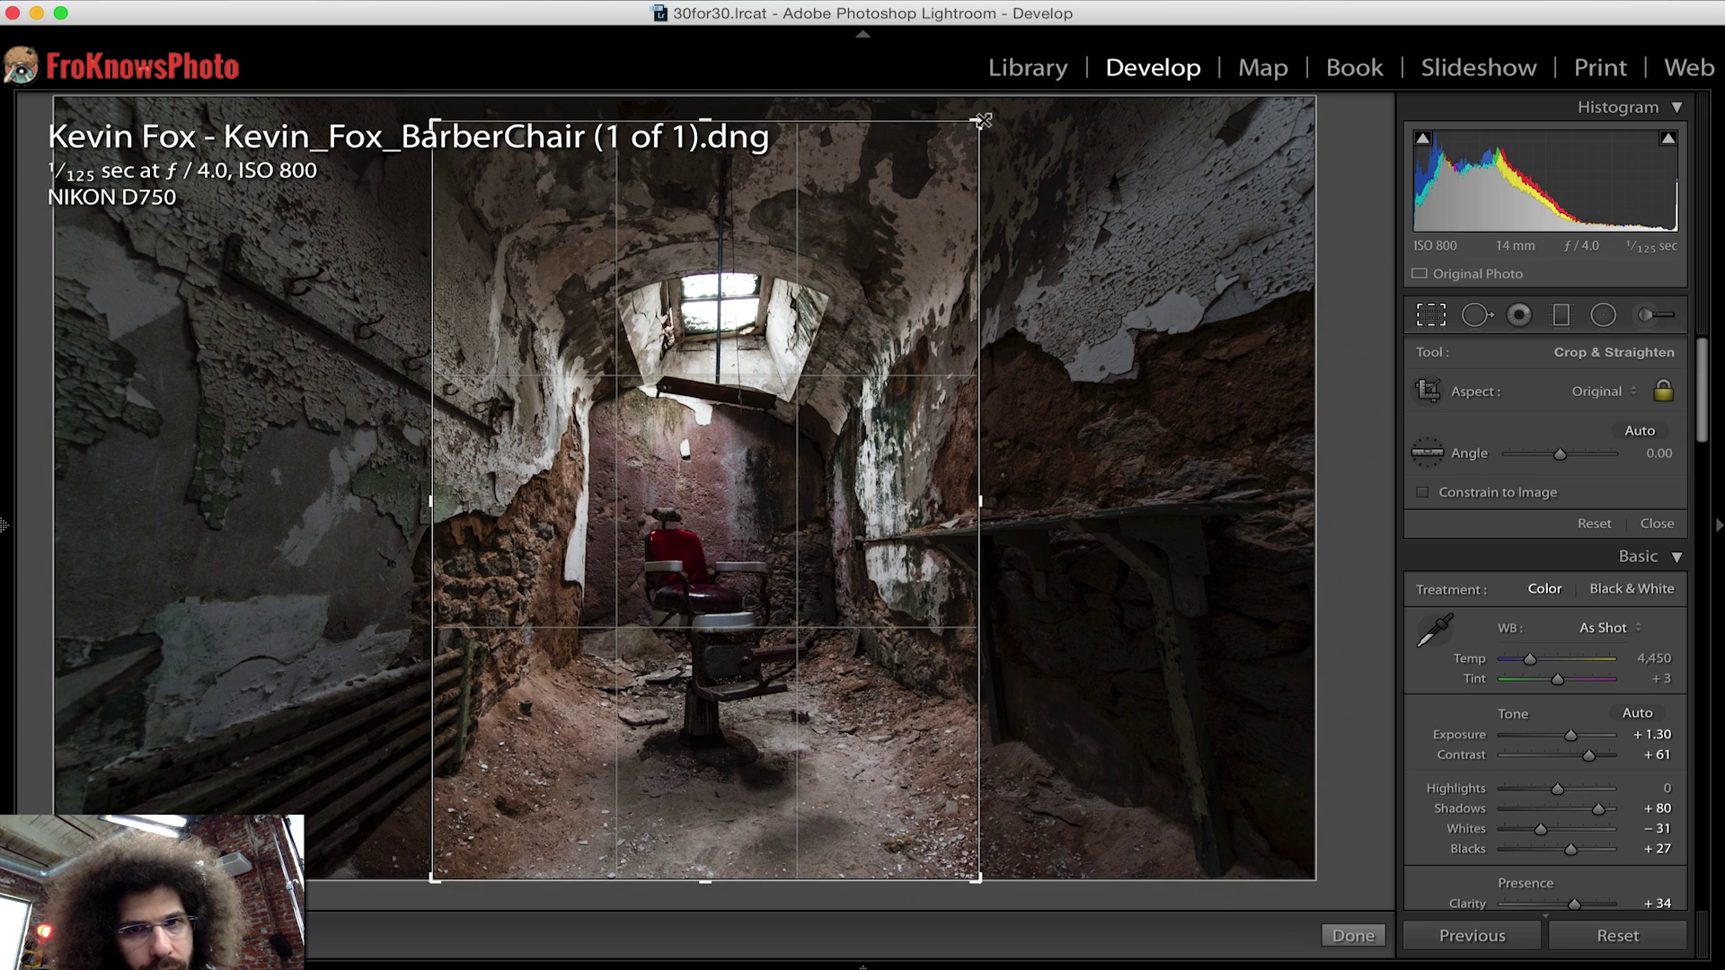
pyautogui.moveTo(982, 120); pyautogui.dragTo(951, 153)
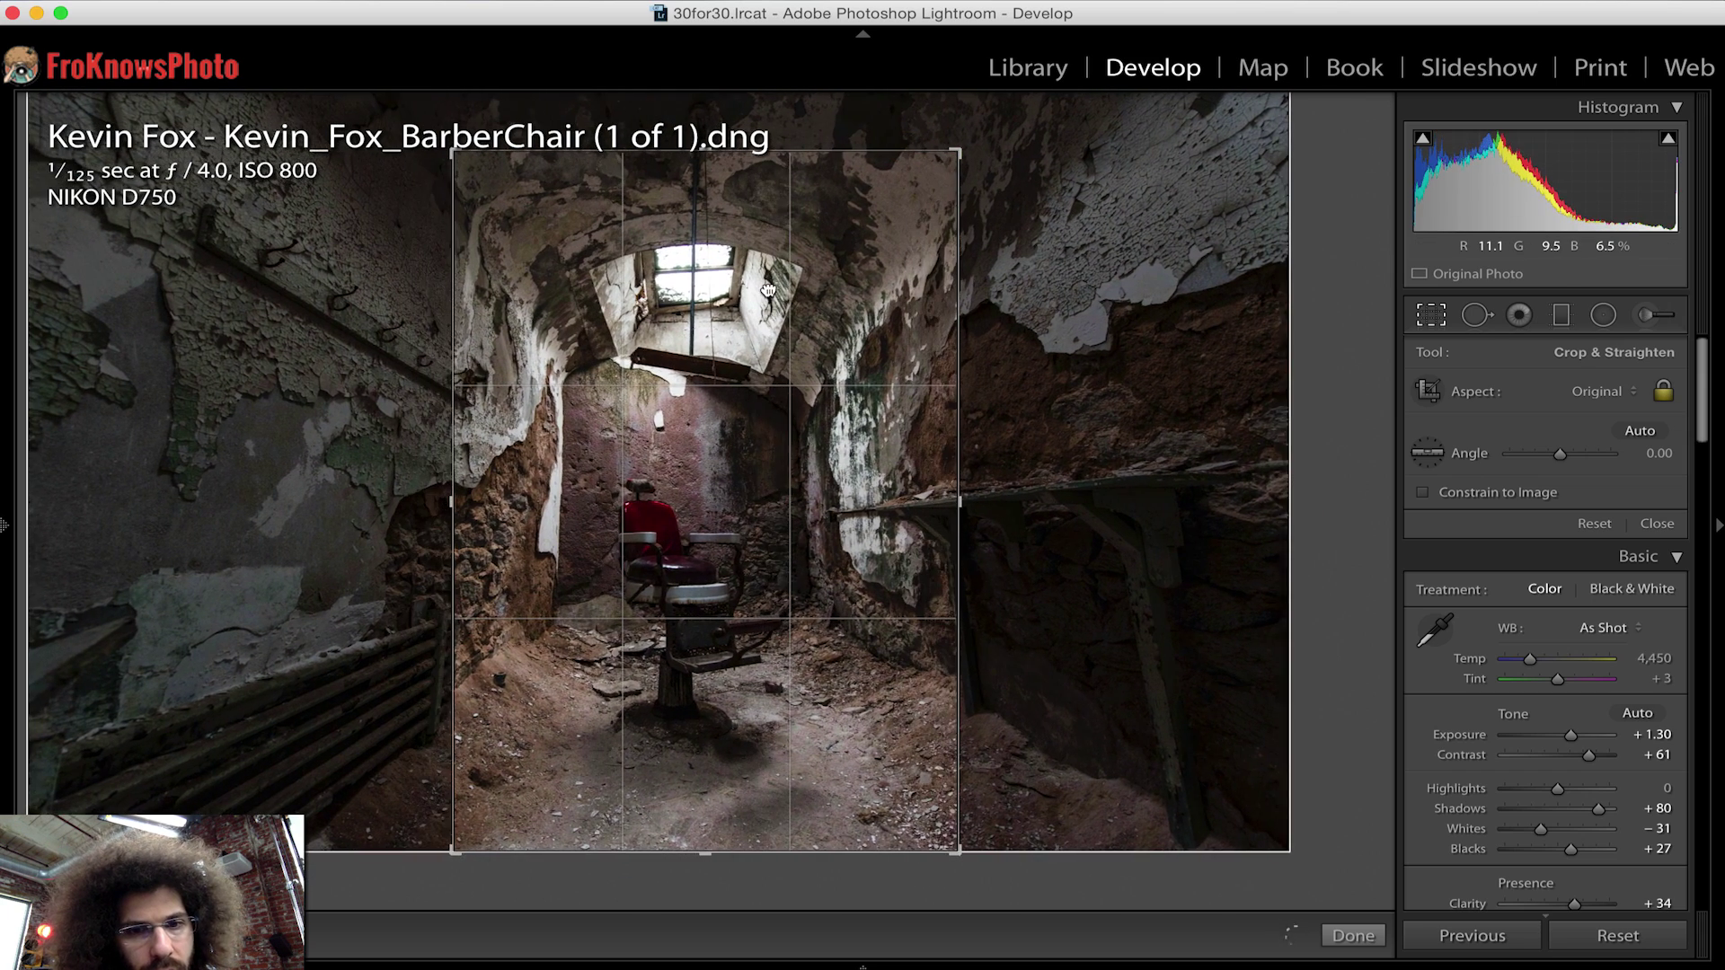
pyautogui.moveTo(768, 289); pyautogui.dragTo(789, 340)
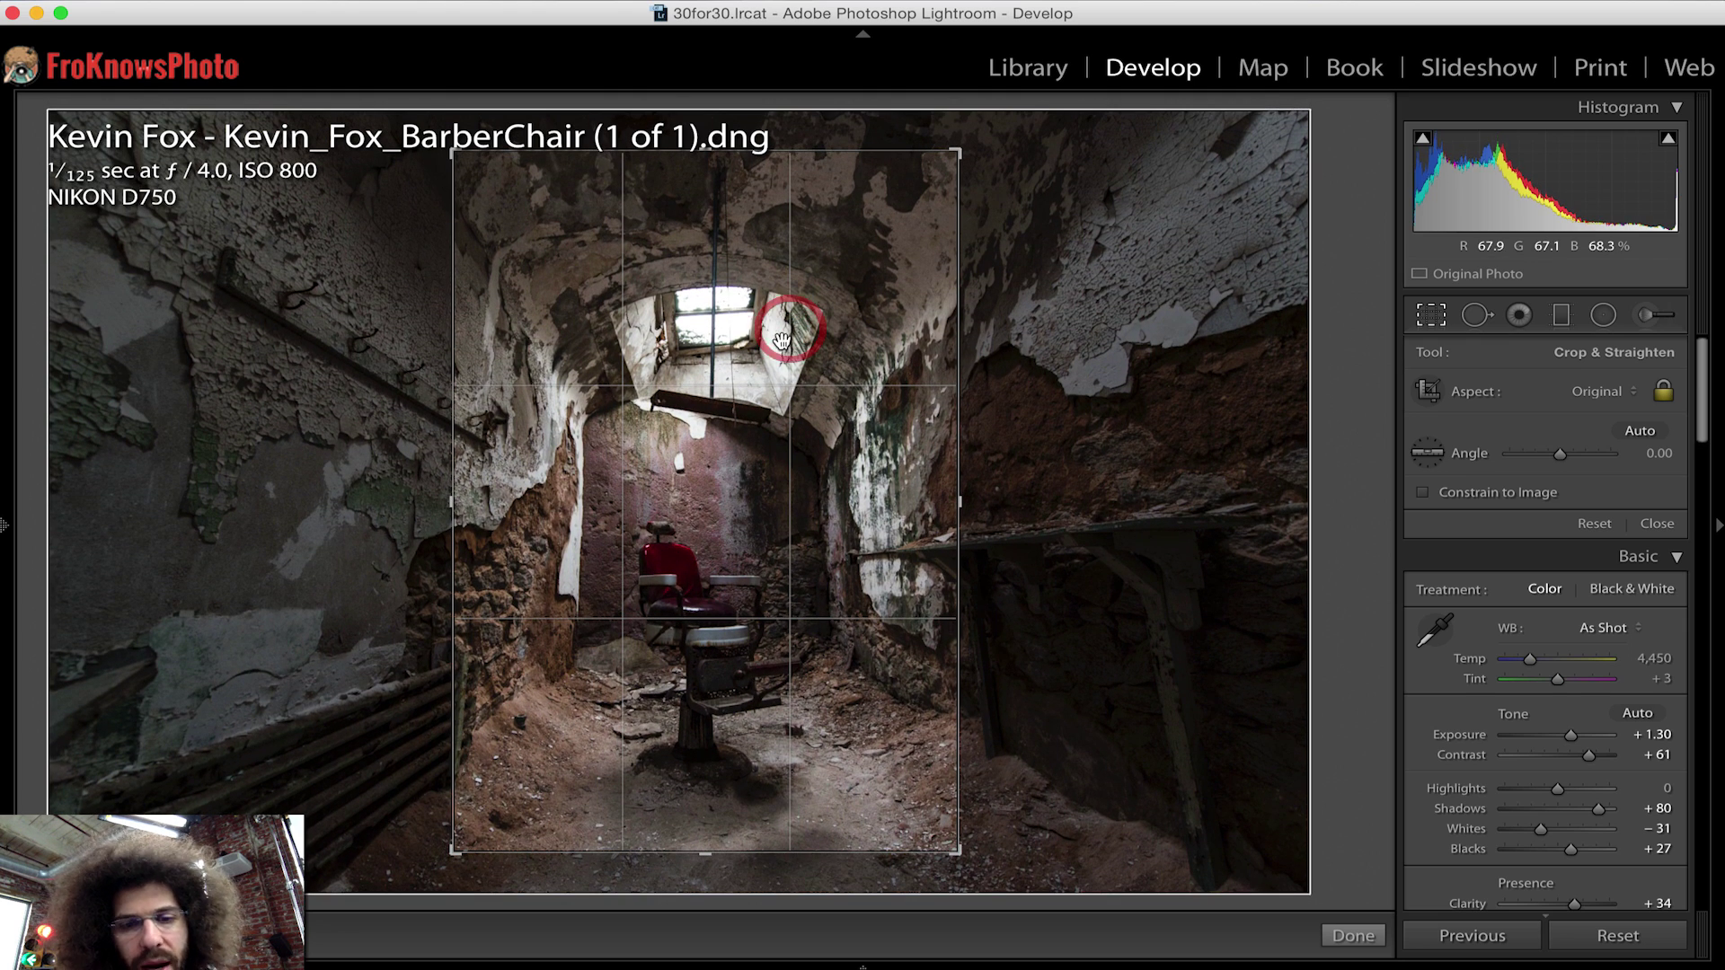
pyautogui.press('Return')
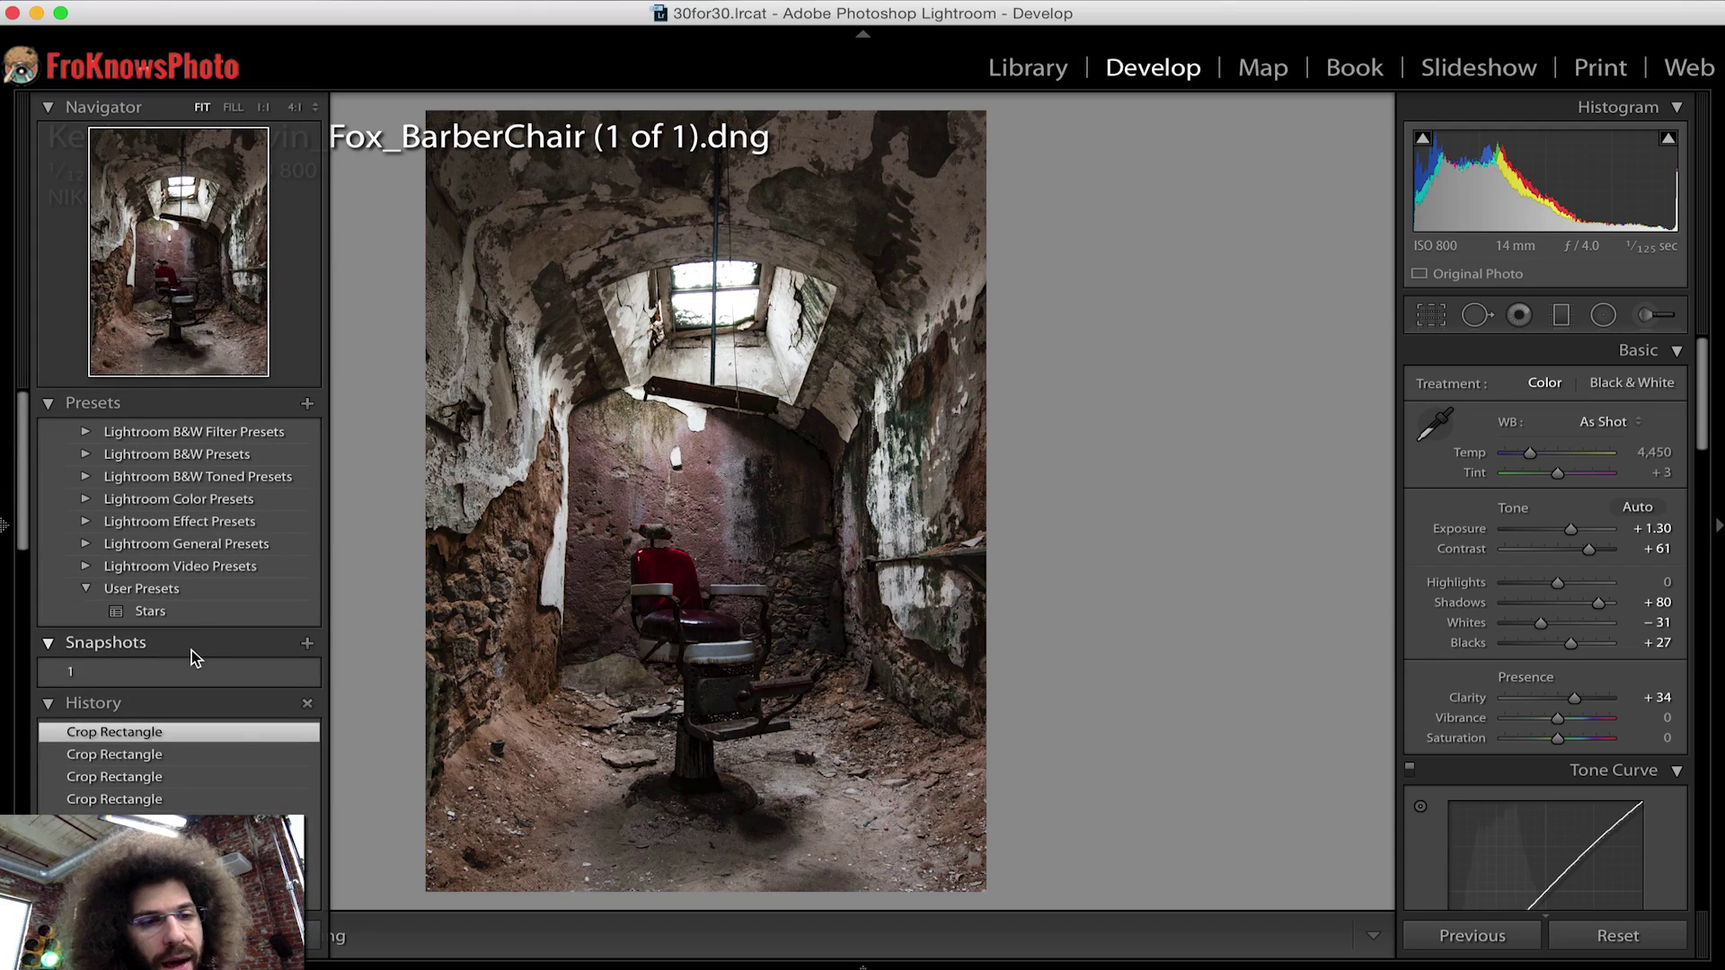
# - Save the crop as snapshot 2, then switch back to uncropped snapshot 1
pyautogui.click(307, 643)
pyautogui.write('2')
pyautogui.press('Return')
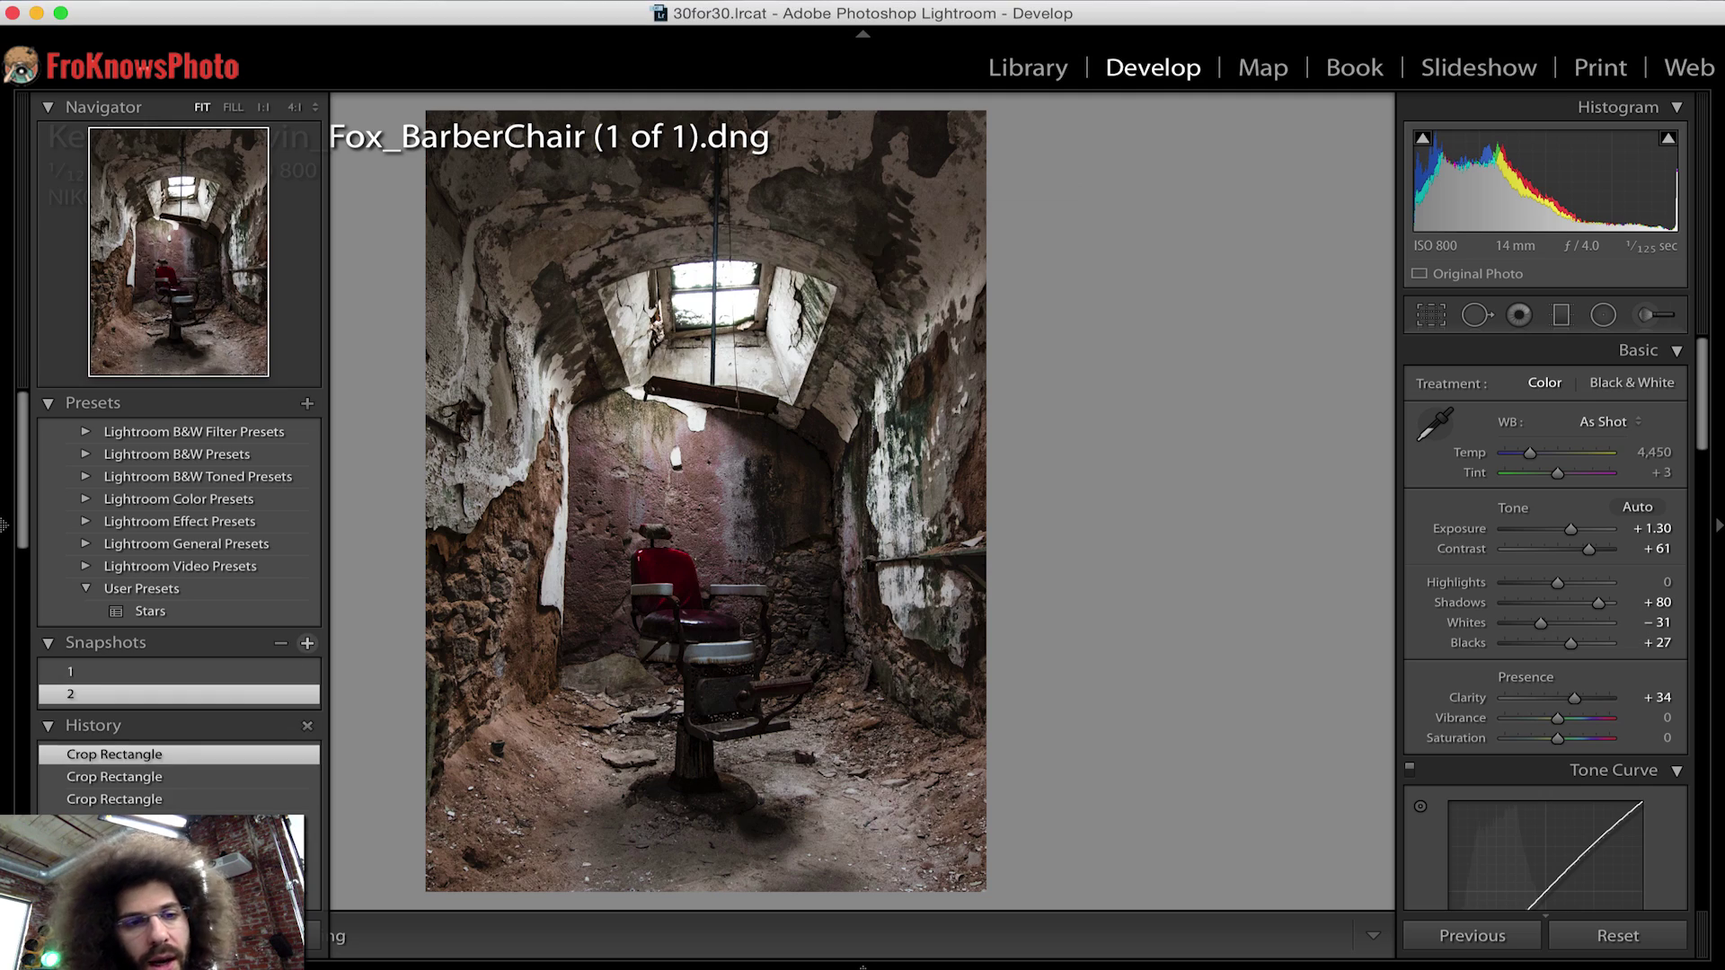
pyautogui.click(108, 672)
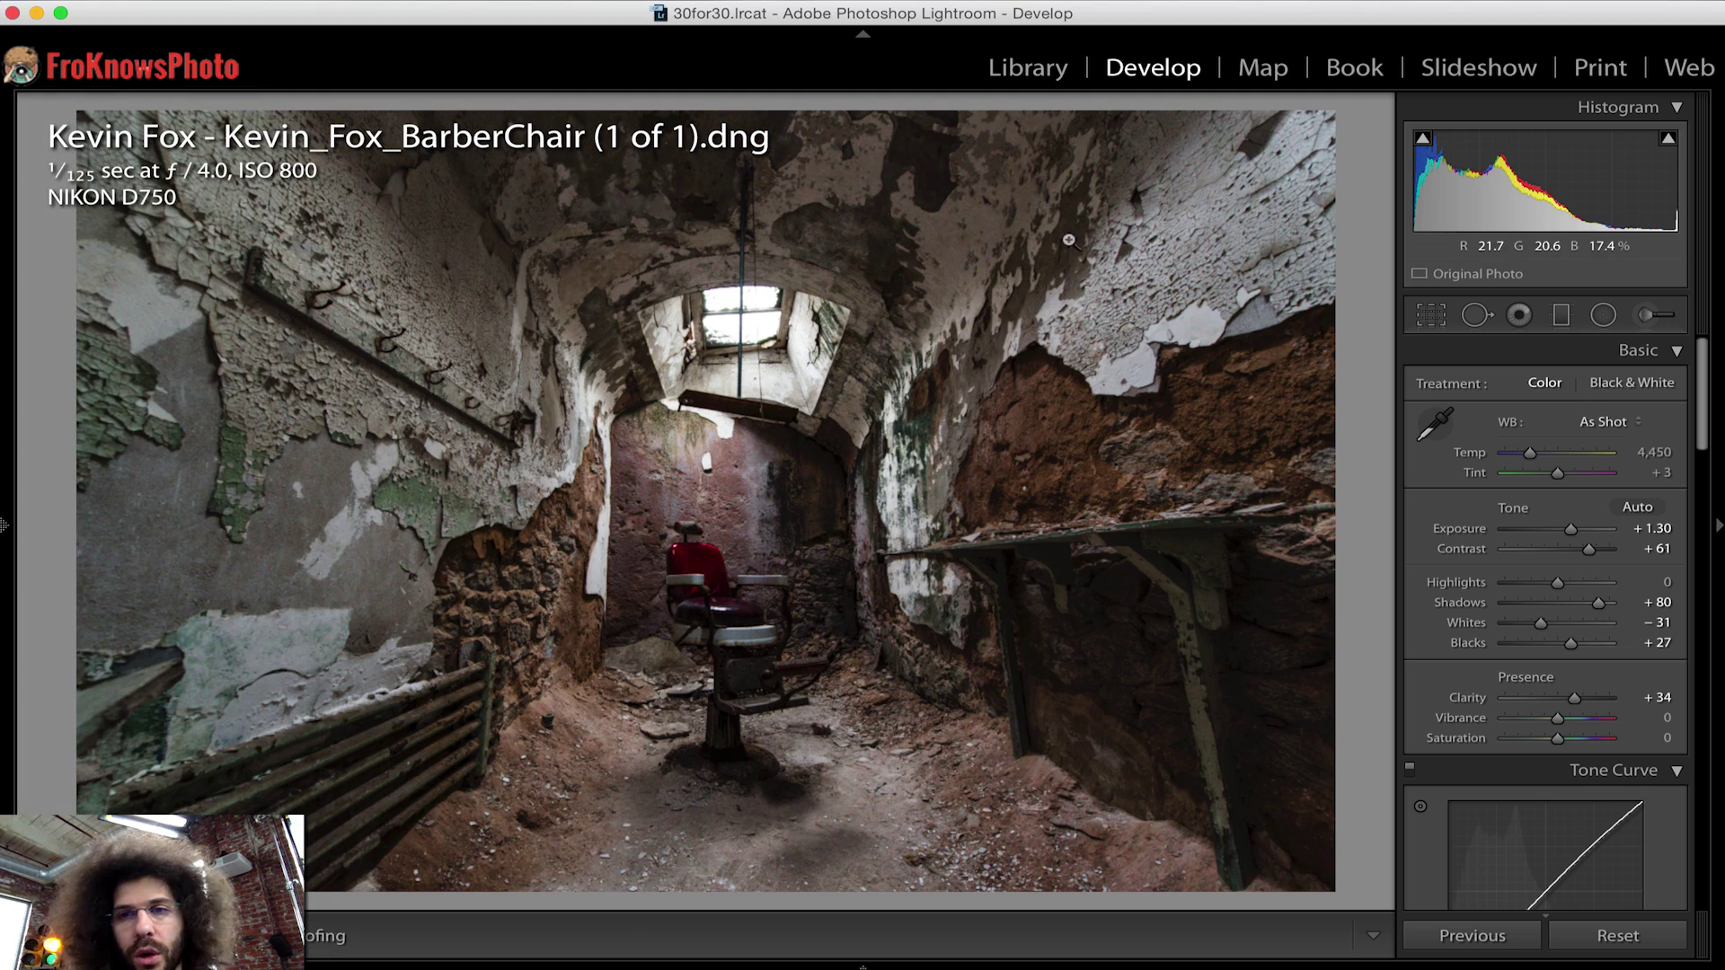
# - Convert to black and white with Exposure +2.15, Contrast +100, lens corrections on, Dehaze about +48
pyautogui.click(1628, 385)
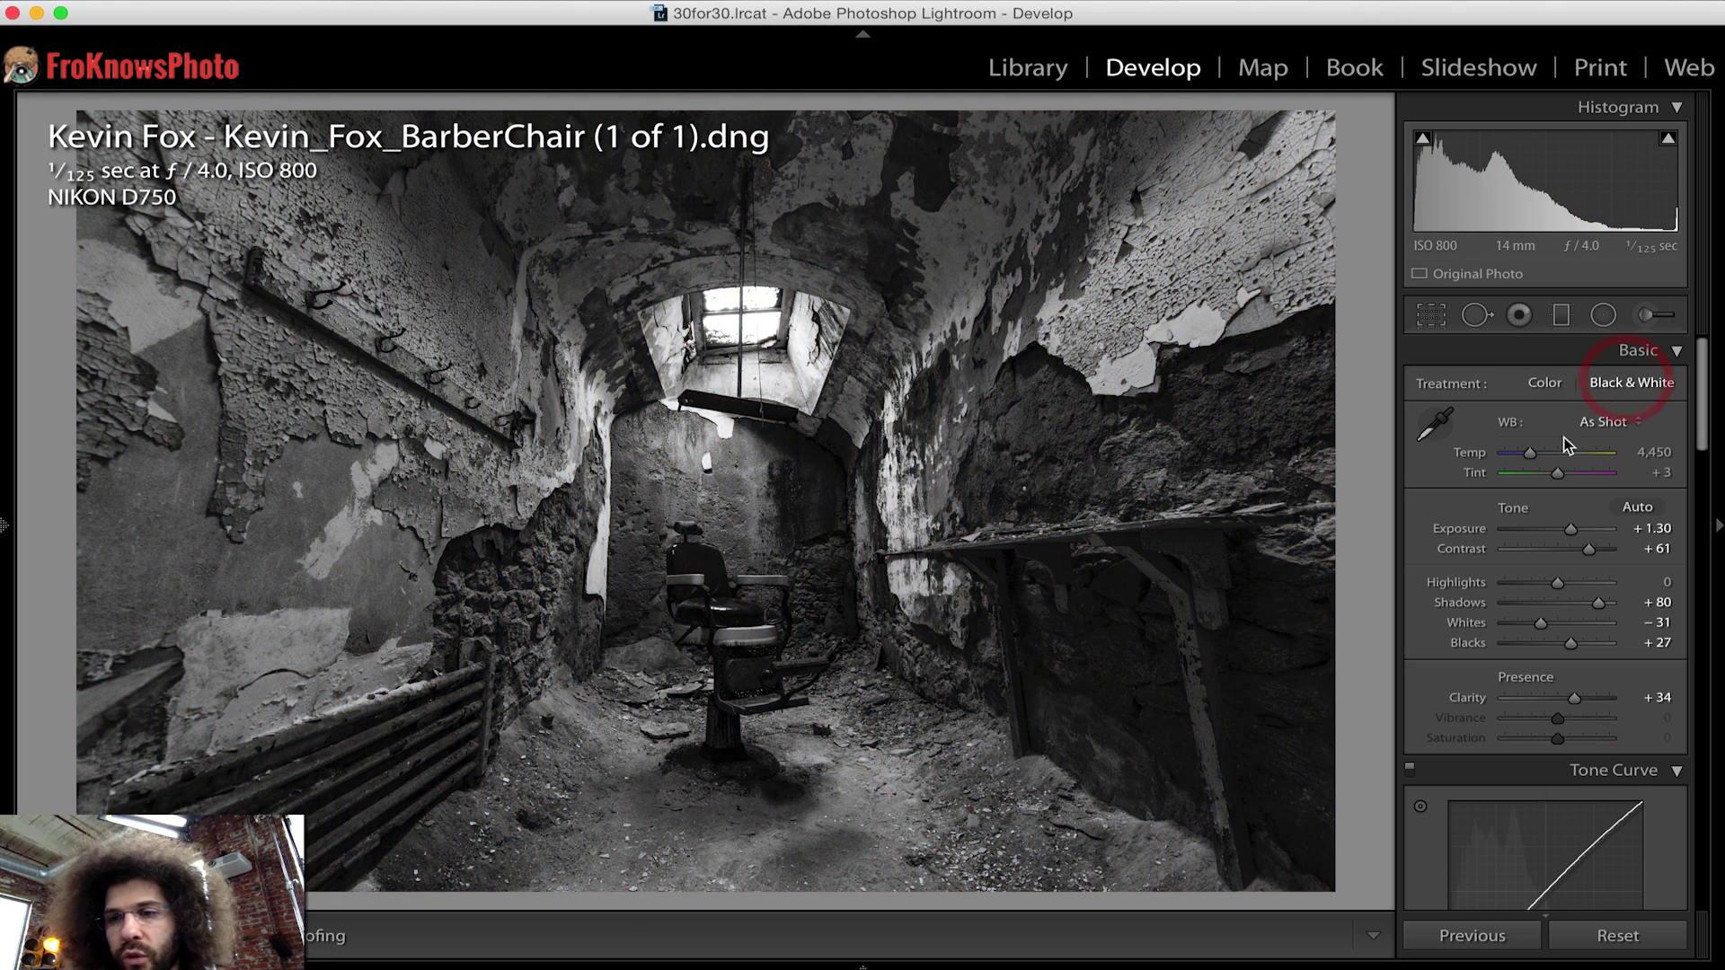
pyautogui.moveTo(1570, 528); pyautogui.dragTo(1608, 550)
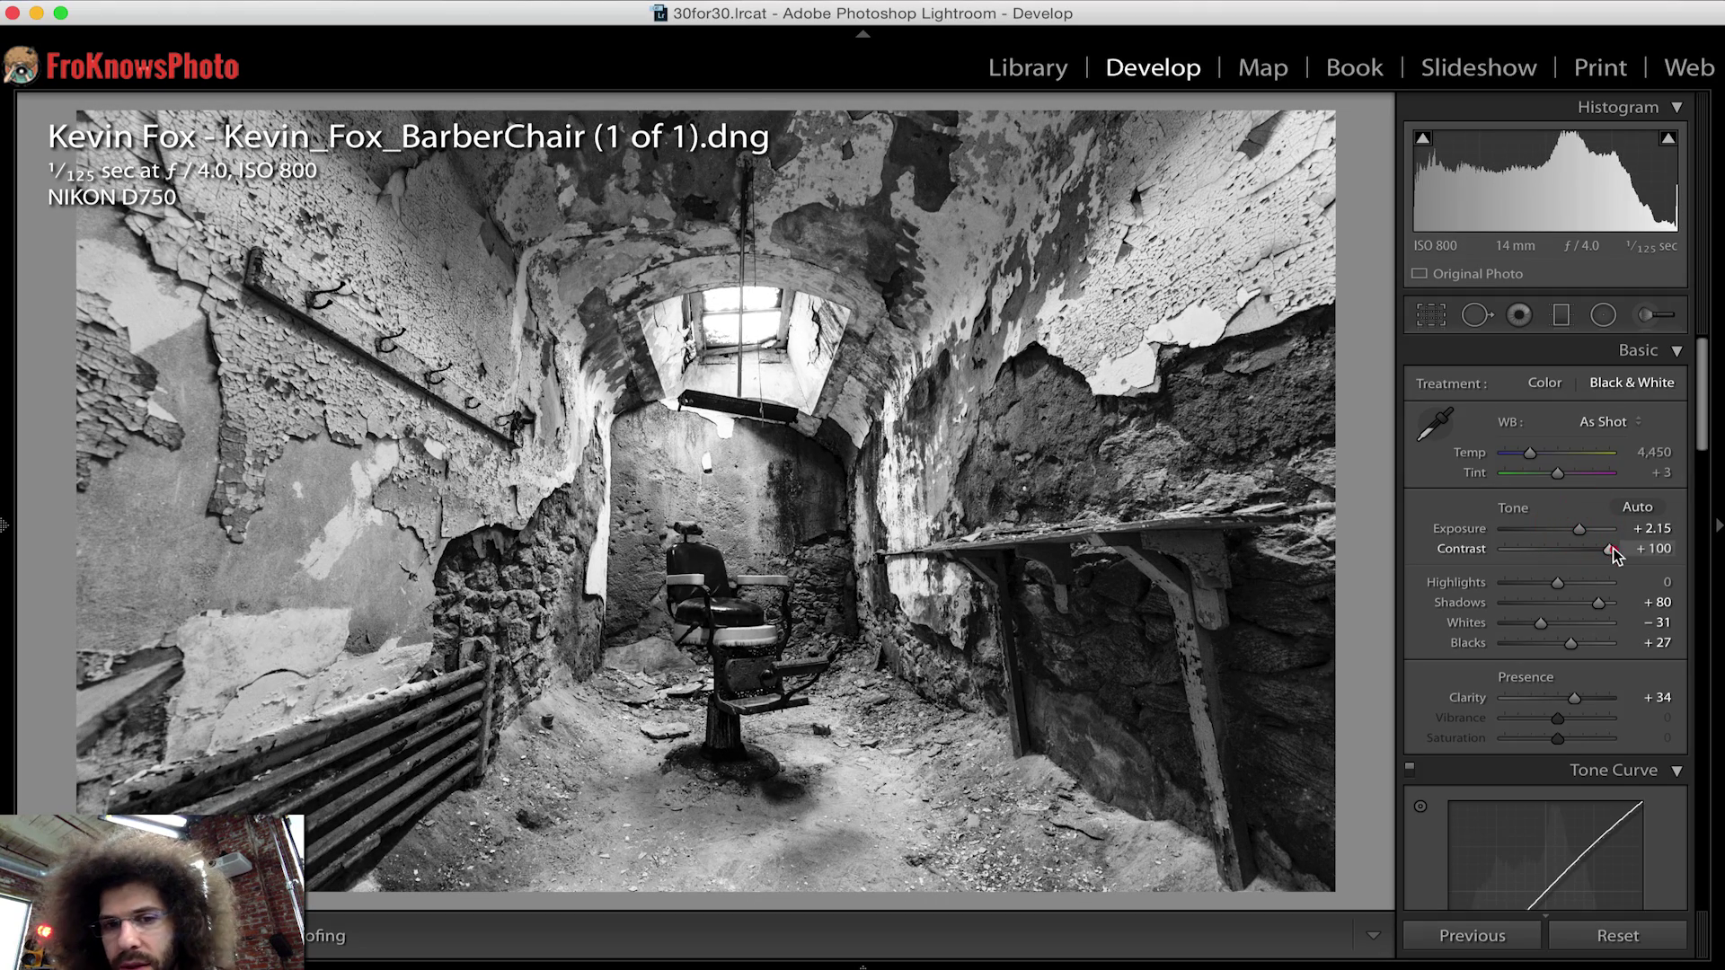
pyautogui.scroll(-15, 1577, 542)
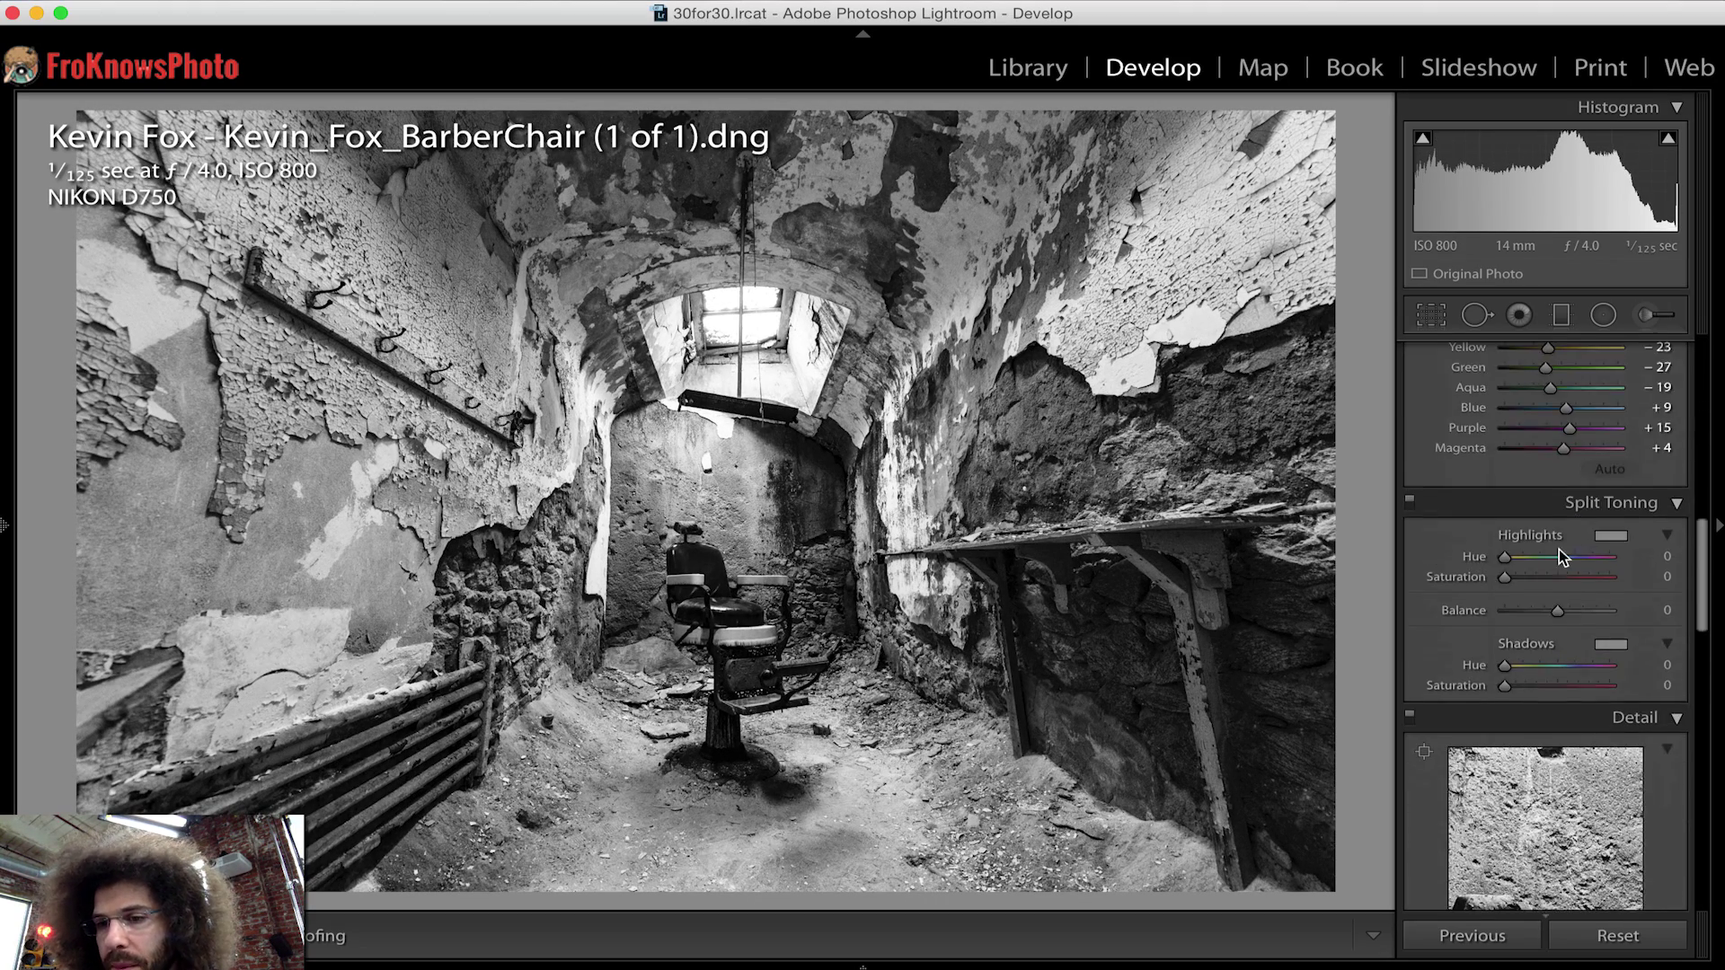
pyautogui.scroll(-10, 1560, 557)
pyautogui.click(1420, 513)
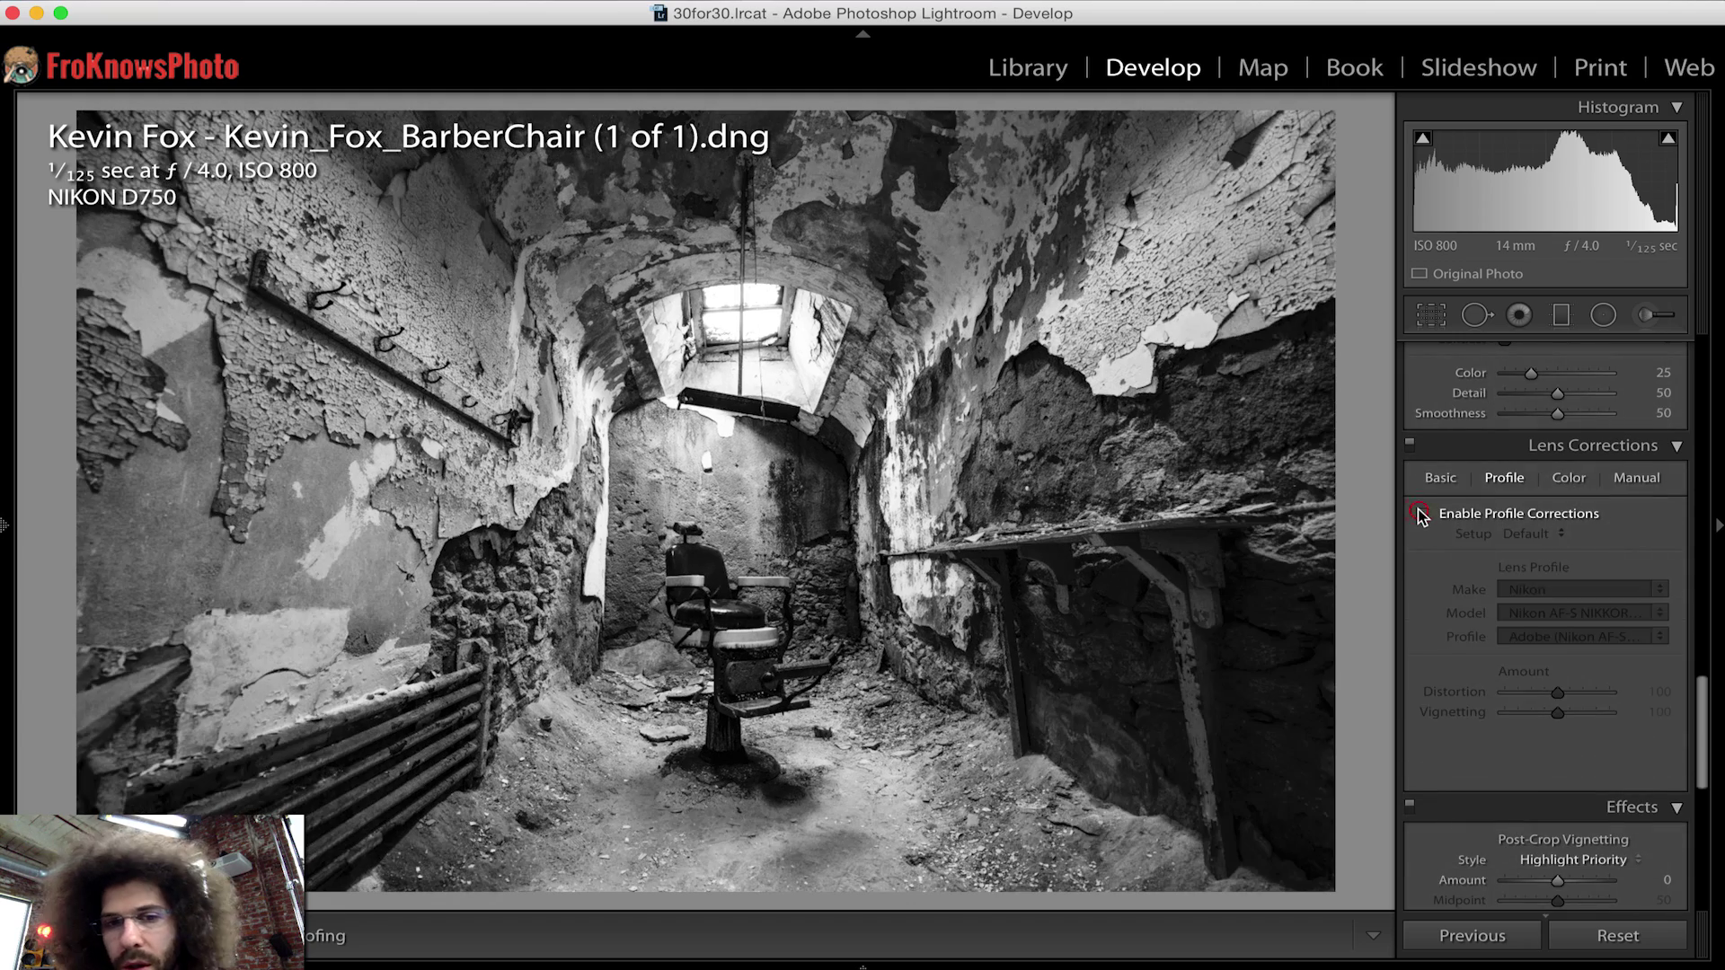
pyautogui.scroll(-5, 1457, 515)
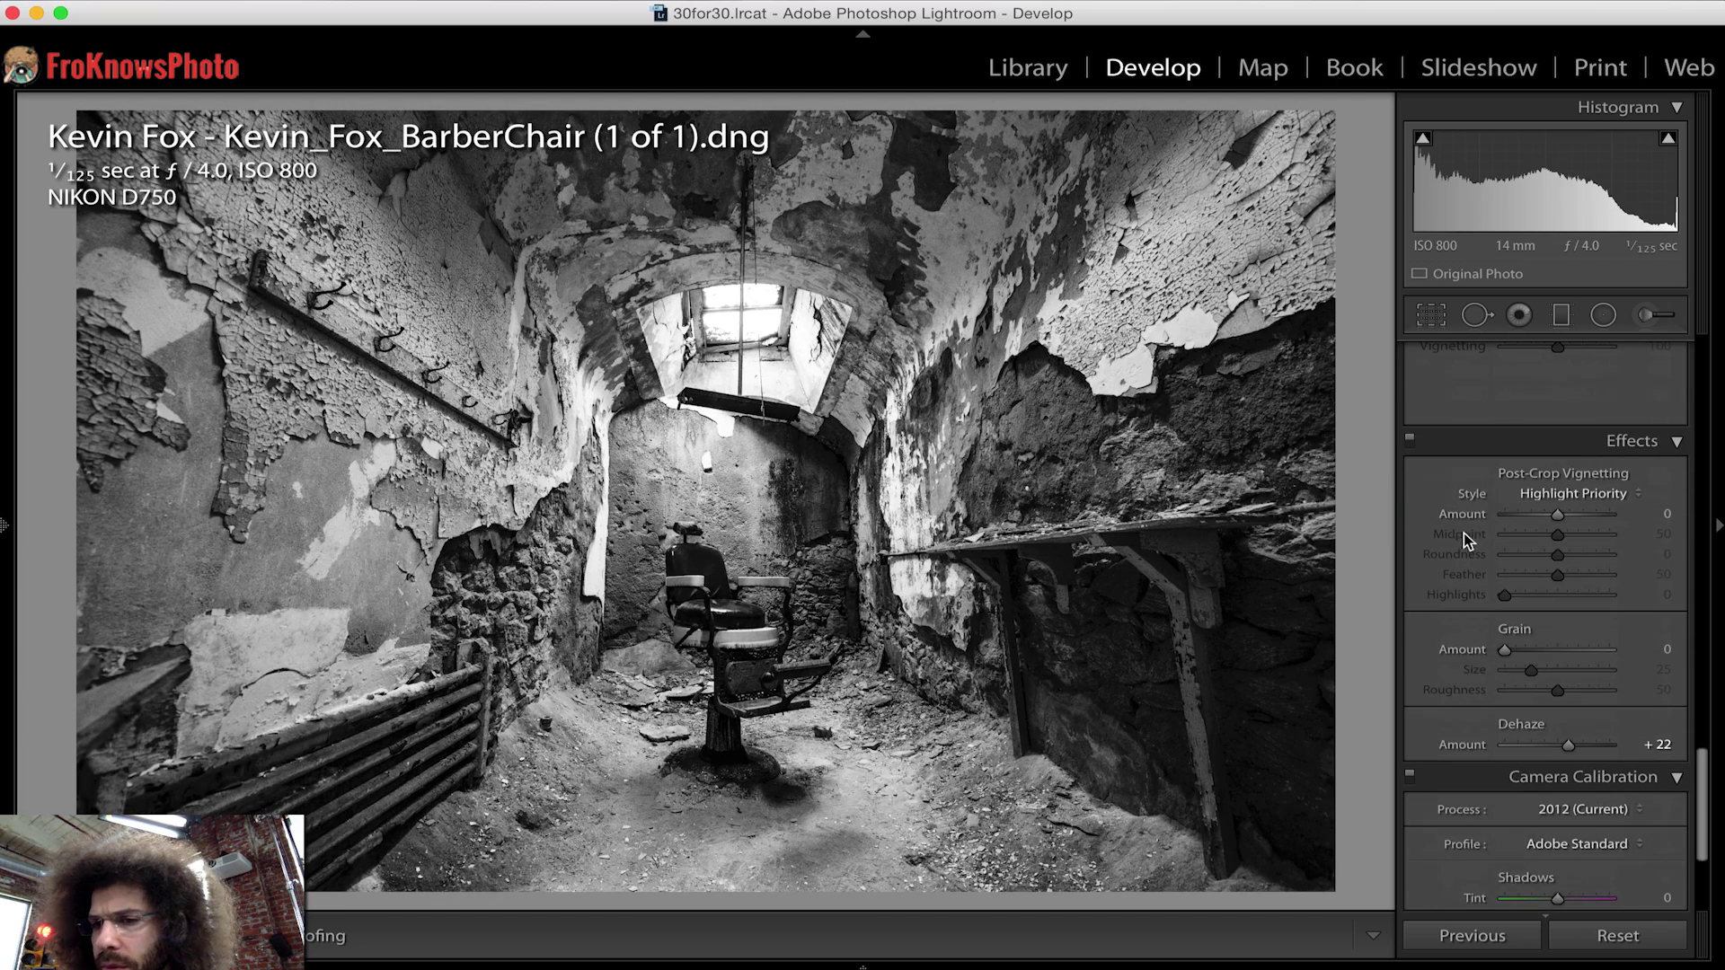
pyautogui.click(1583, 746)
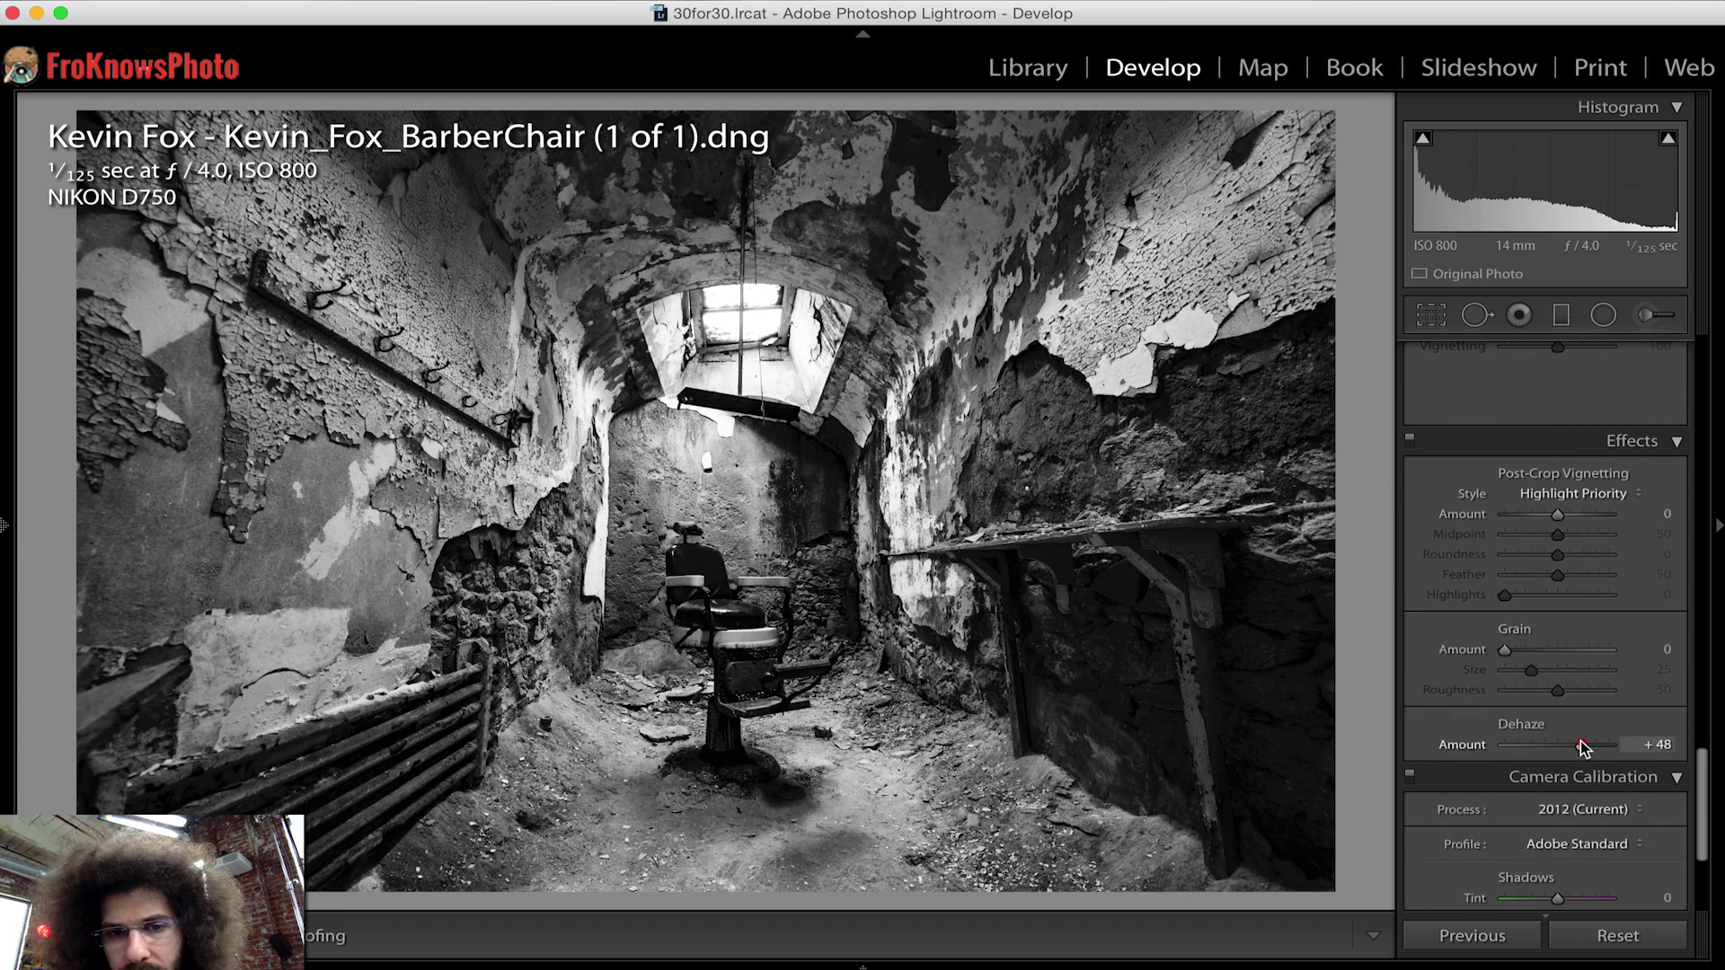
pyautogui.moveTo(1579, 745); pyautogui.dragTo(1568, 741)
# - Rework the B&W mix: Red +61, Aqua −41 and Orange −65
pyautogui.scroll(15, 1527, 617)
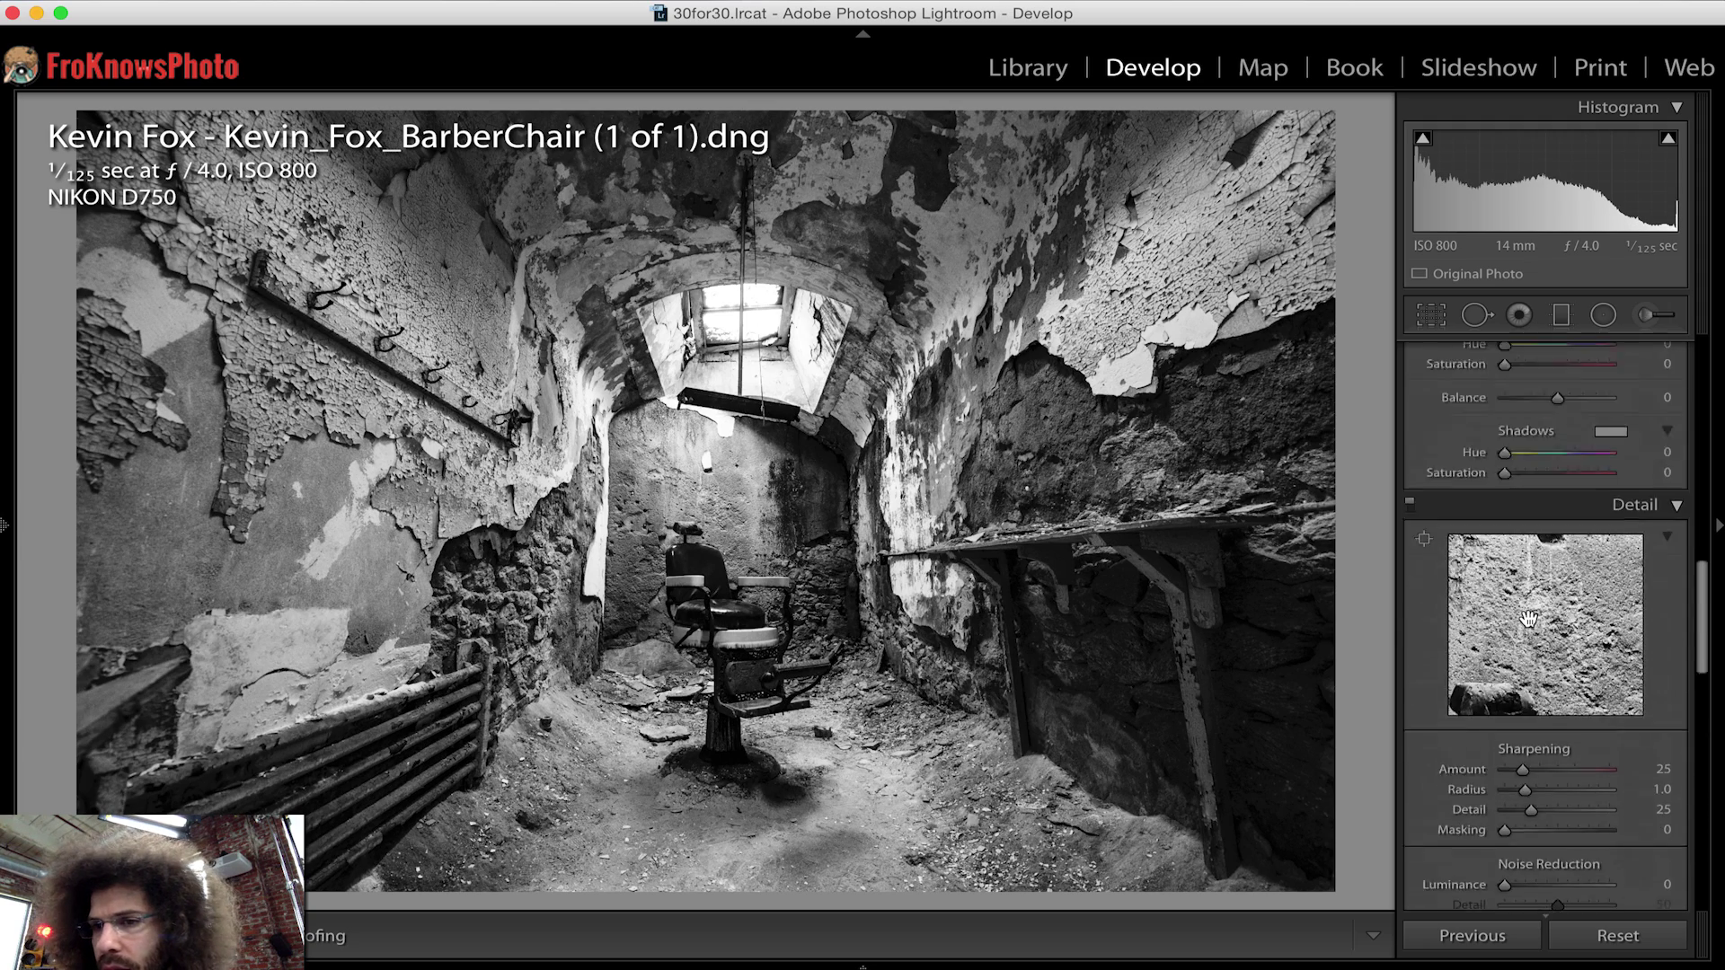
pyautogui.scroll(1, 1527, 618)
pyautogui.moveTo(1517, 504); pyautogui.dragTo(1641, 508)
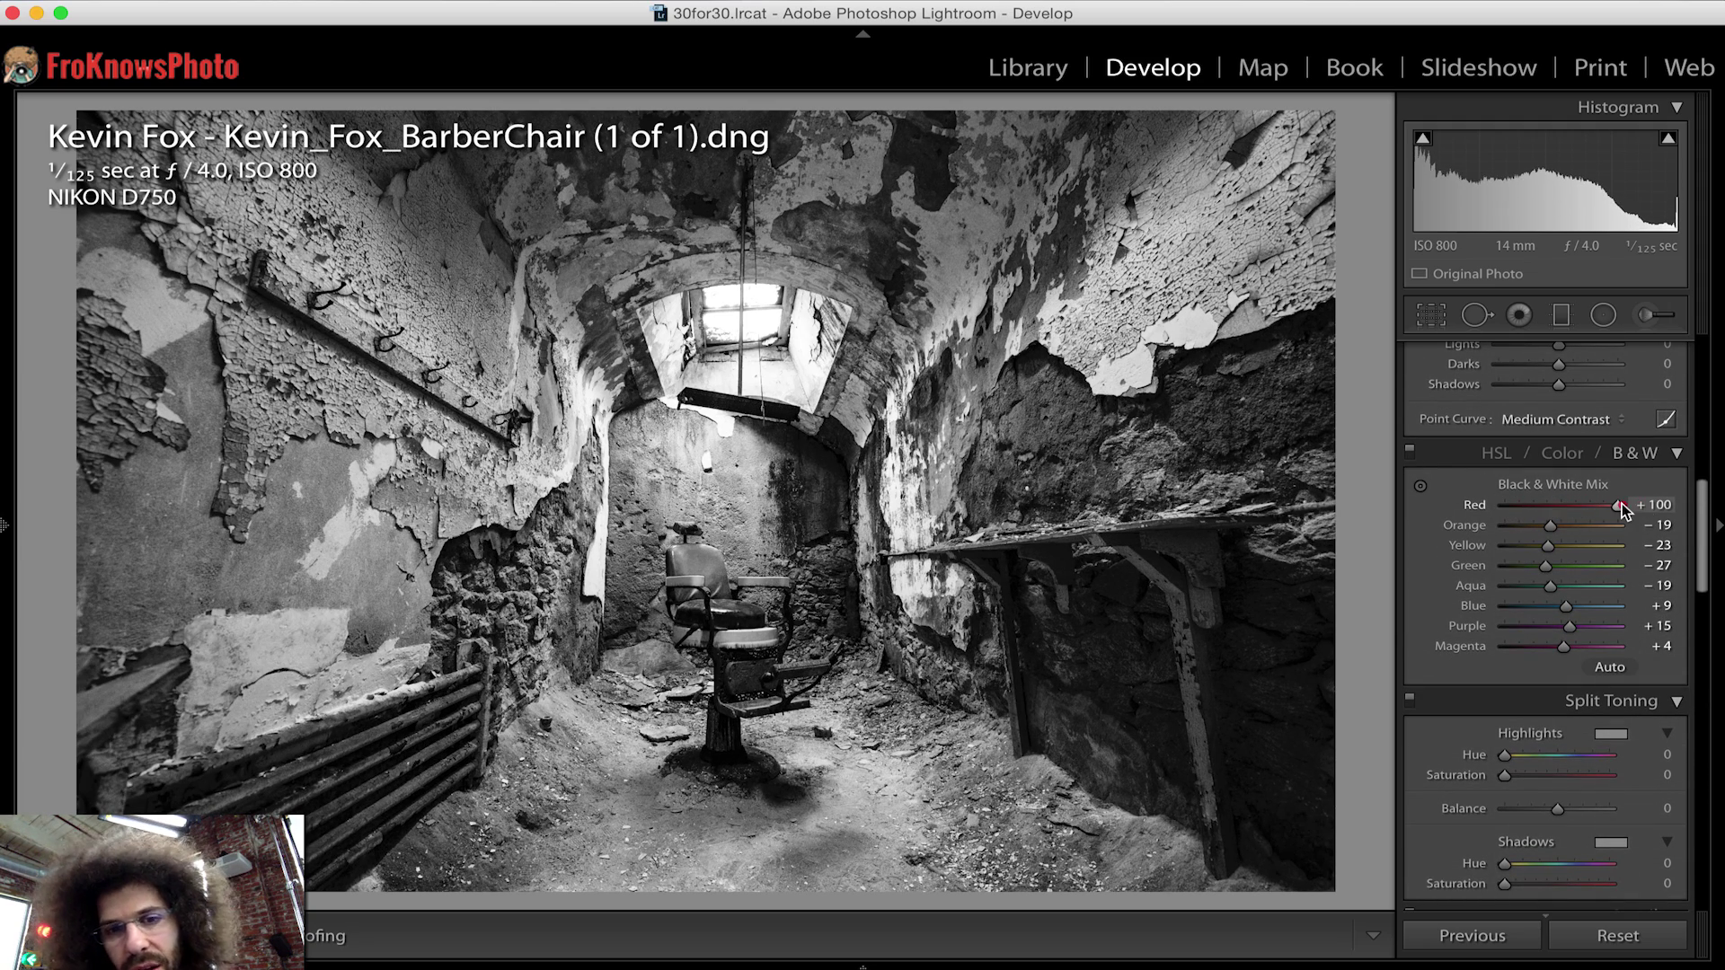
pyautogui.moveTo(1632, 510); pyautogui.dragTo(1543, 545)
pyautogui.moveTo(1550, 586); pyautogui.dragTo(1545, 629)
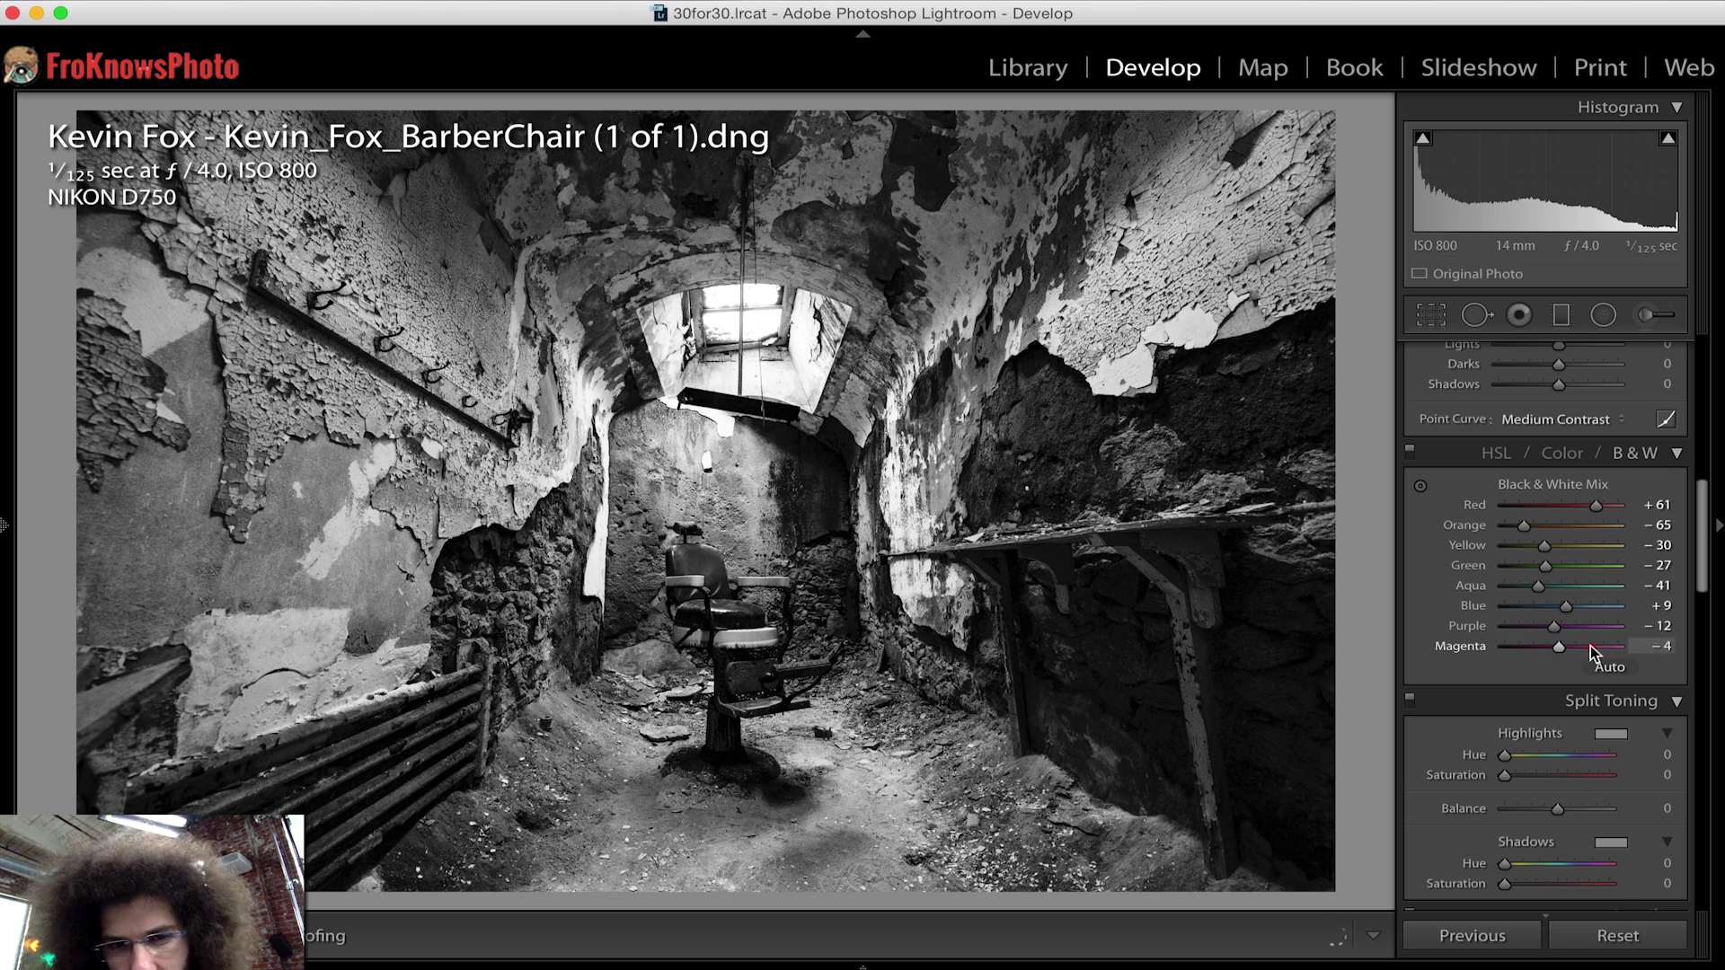
pyautogui.moveTo(1539, 645); pyautogui.dragTo(1559, 636)
pyautogui.scroll(10, 1501, 521)
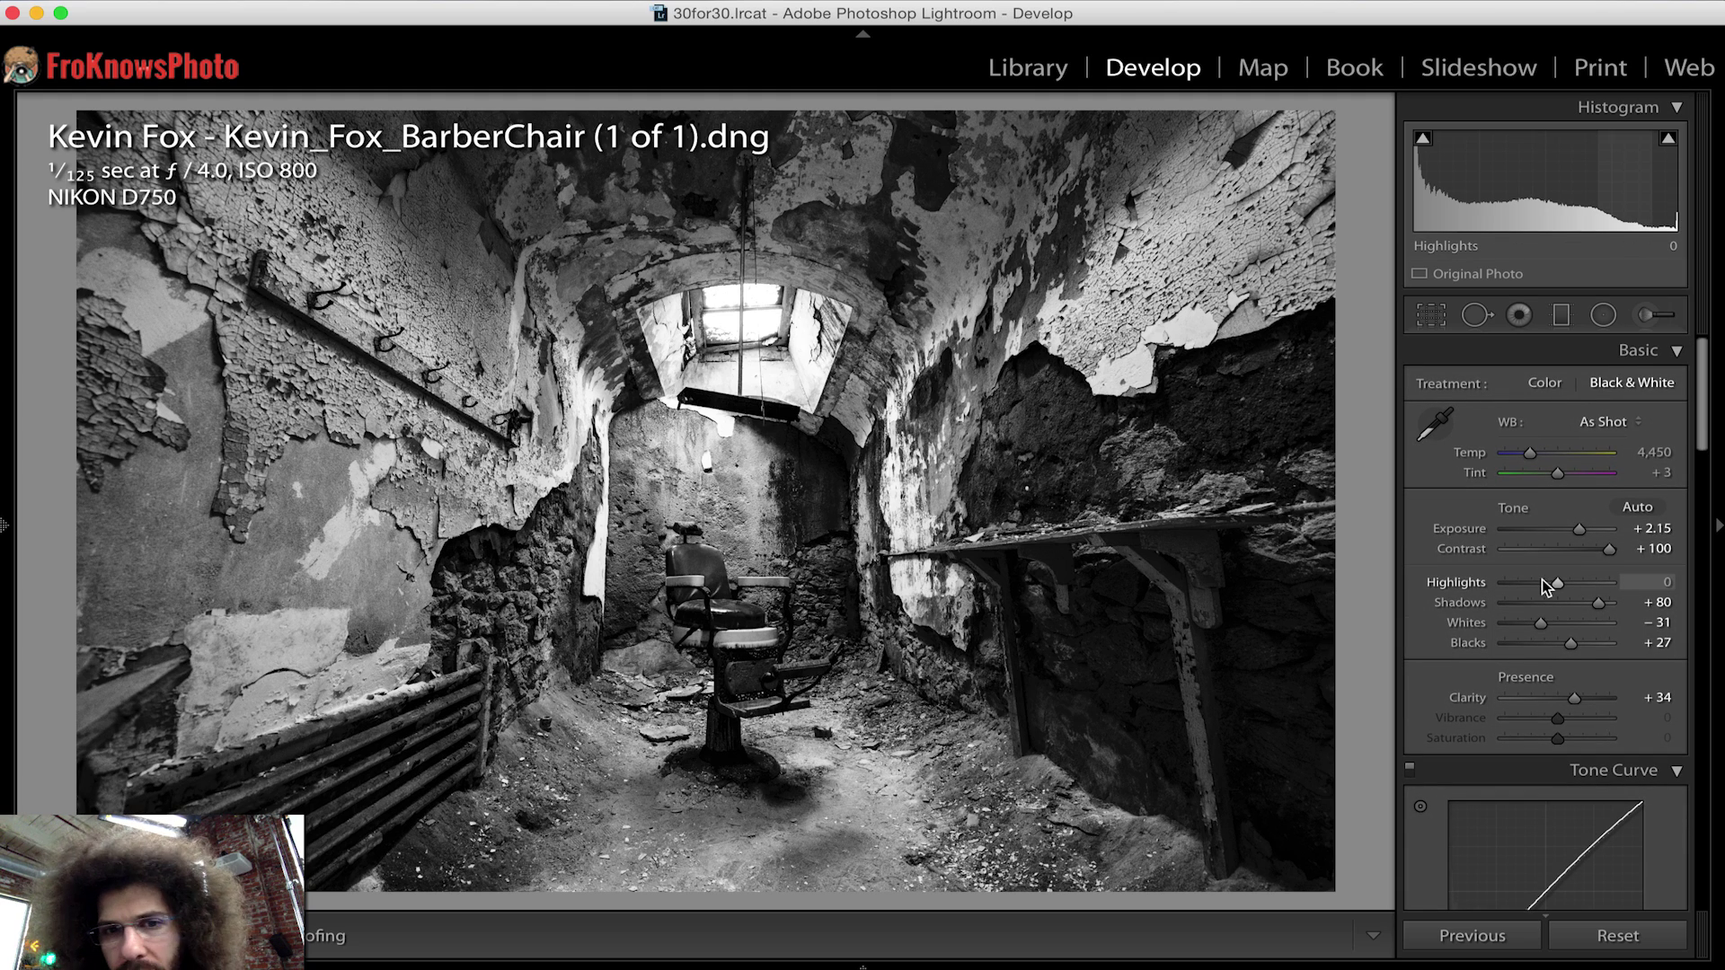
# - Undo a trial Highlights tweak, lower Exposure to +1.80, and preview full screen
pyautogui.moveTo(1544, 586)
pyautogui.mouseDown()
pyautogui.moveTo(1502, 585)
pyautogui.moveTo(1556, 585)
pyautogui.mouseUp()
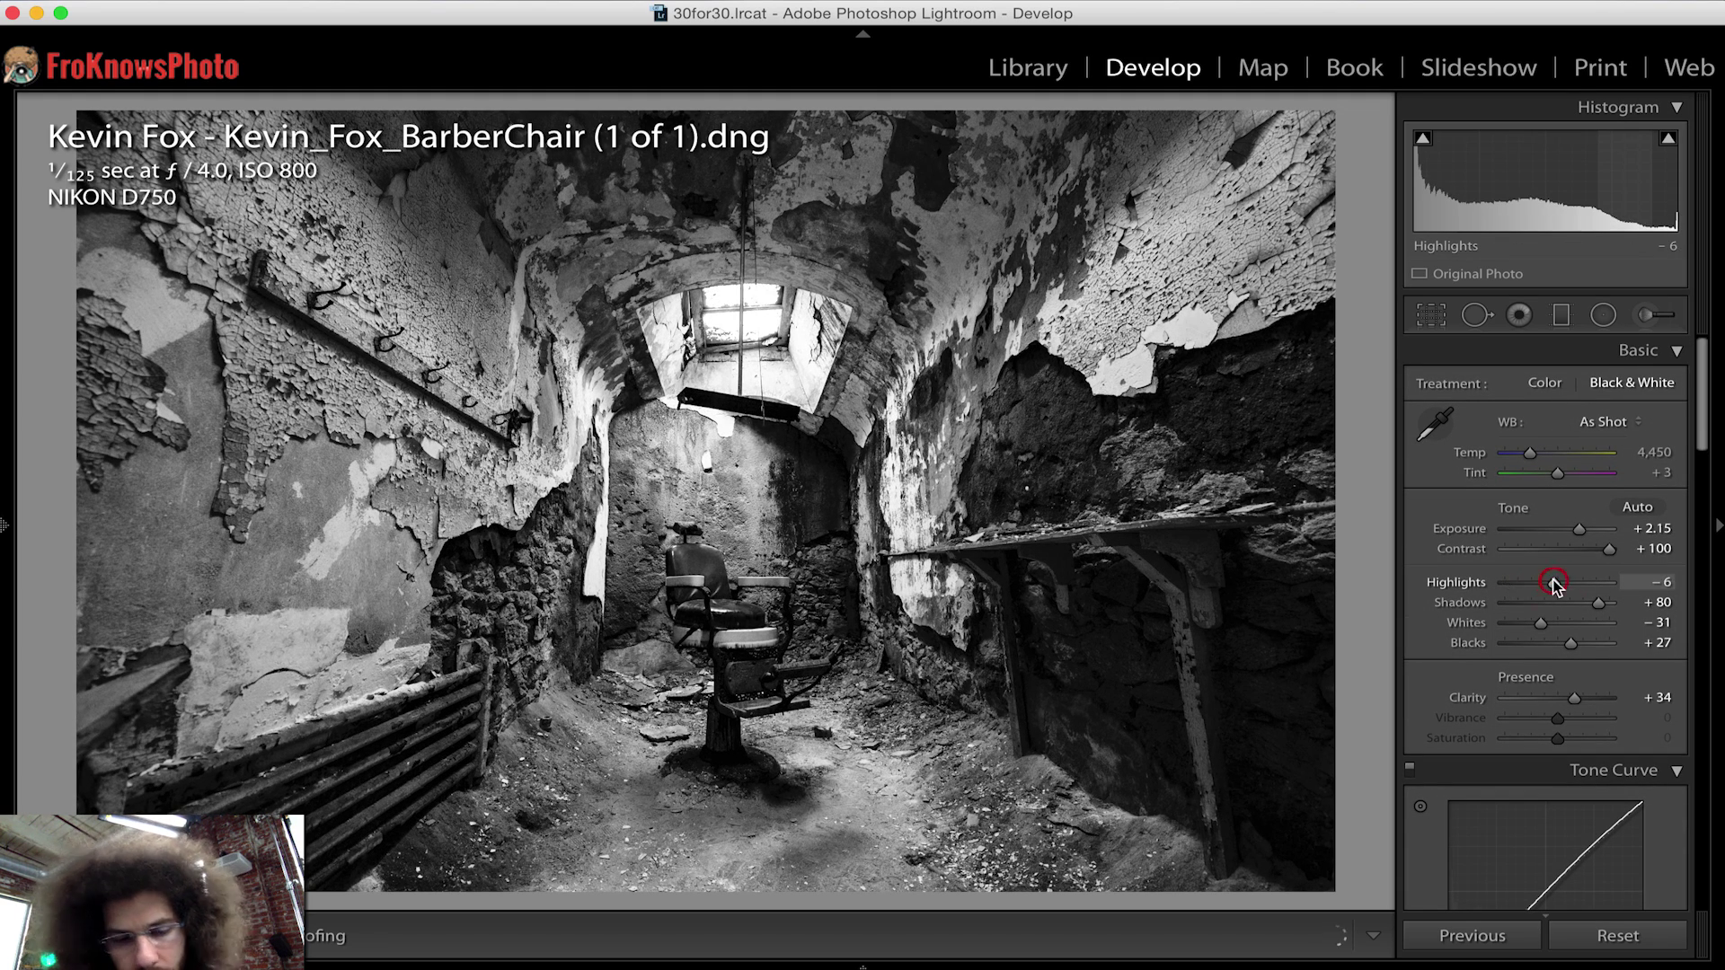
pyautogui.press('super+z')
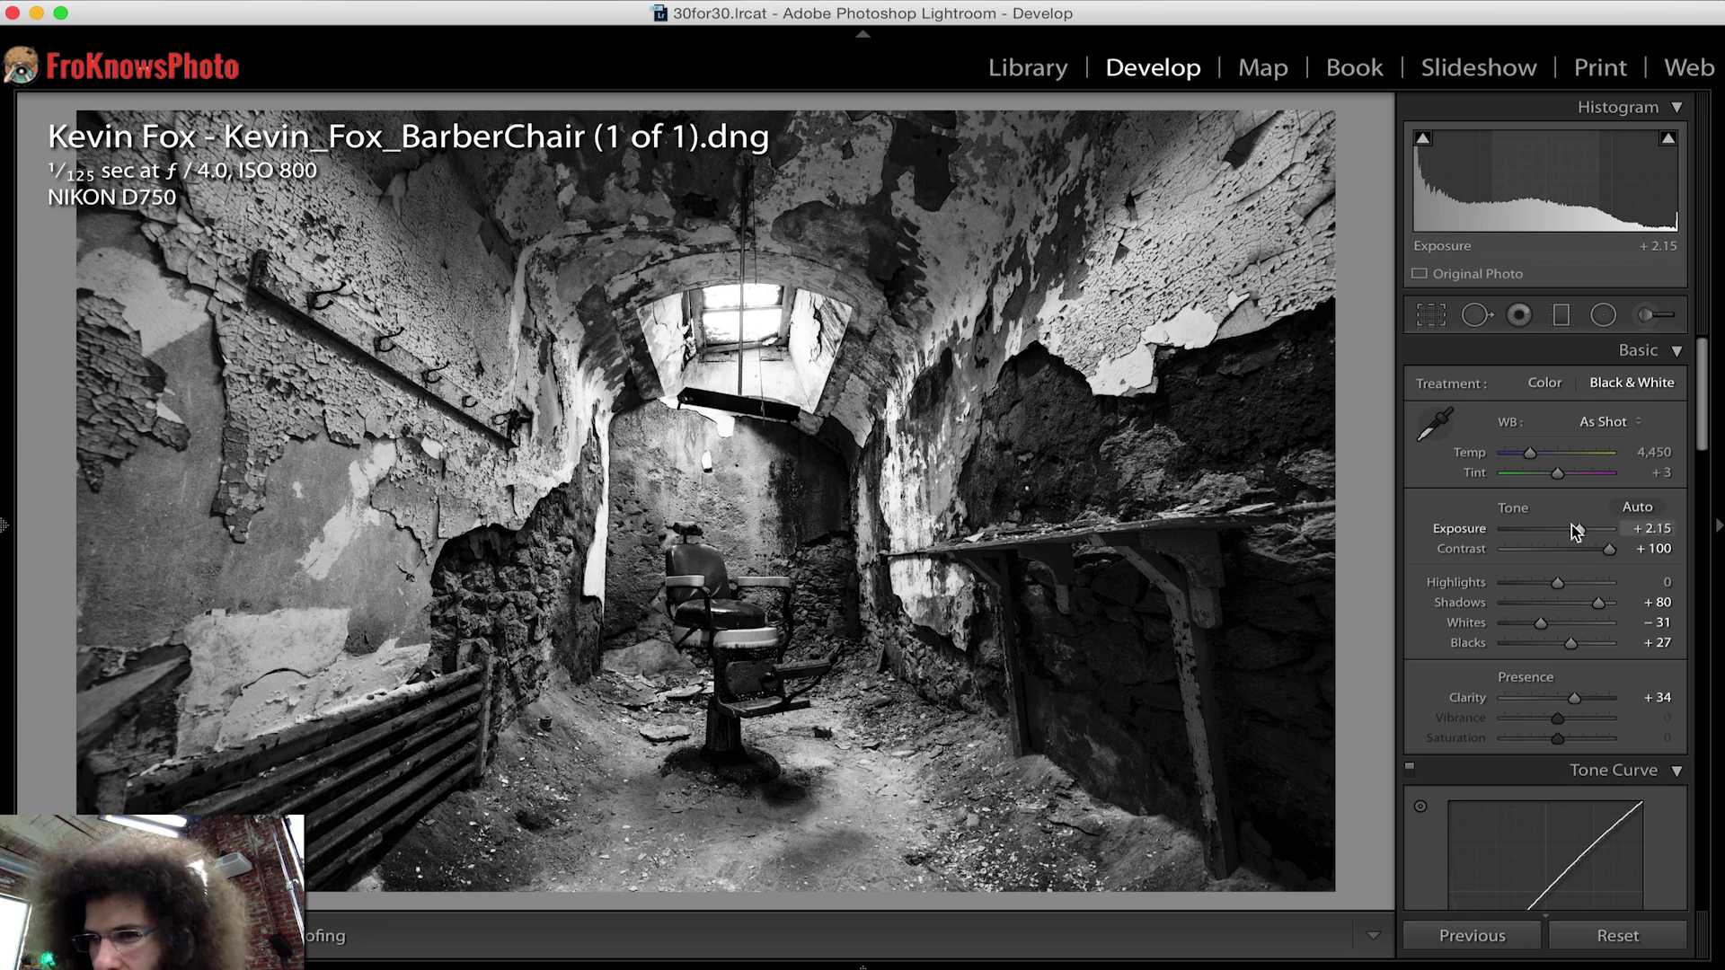
pyautogui.moveTo(1580, 528); pyautogui.dragTo(1578, 530)
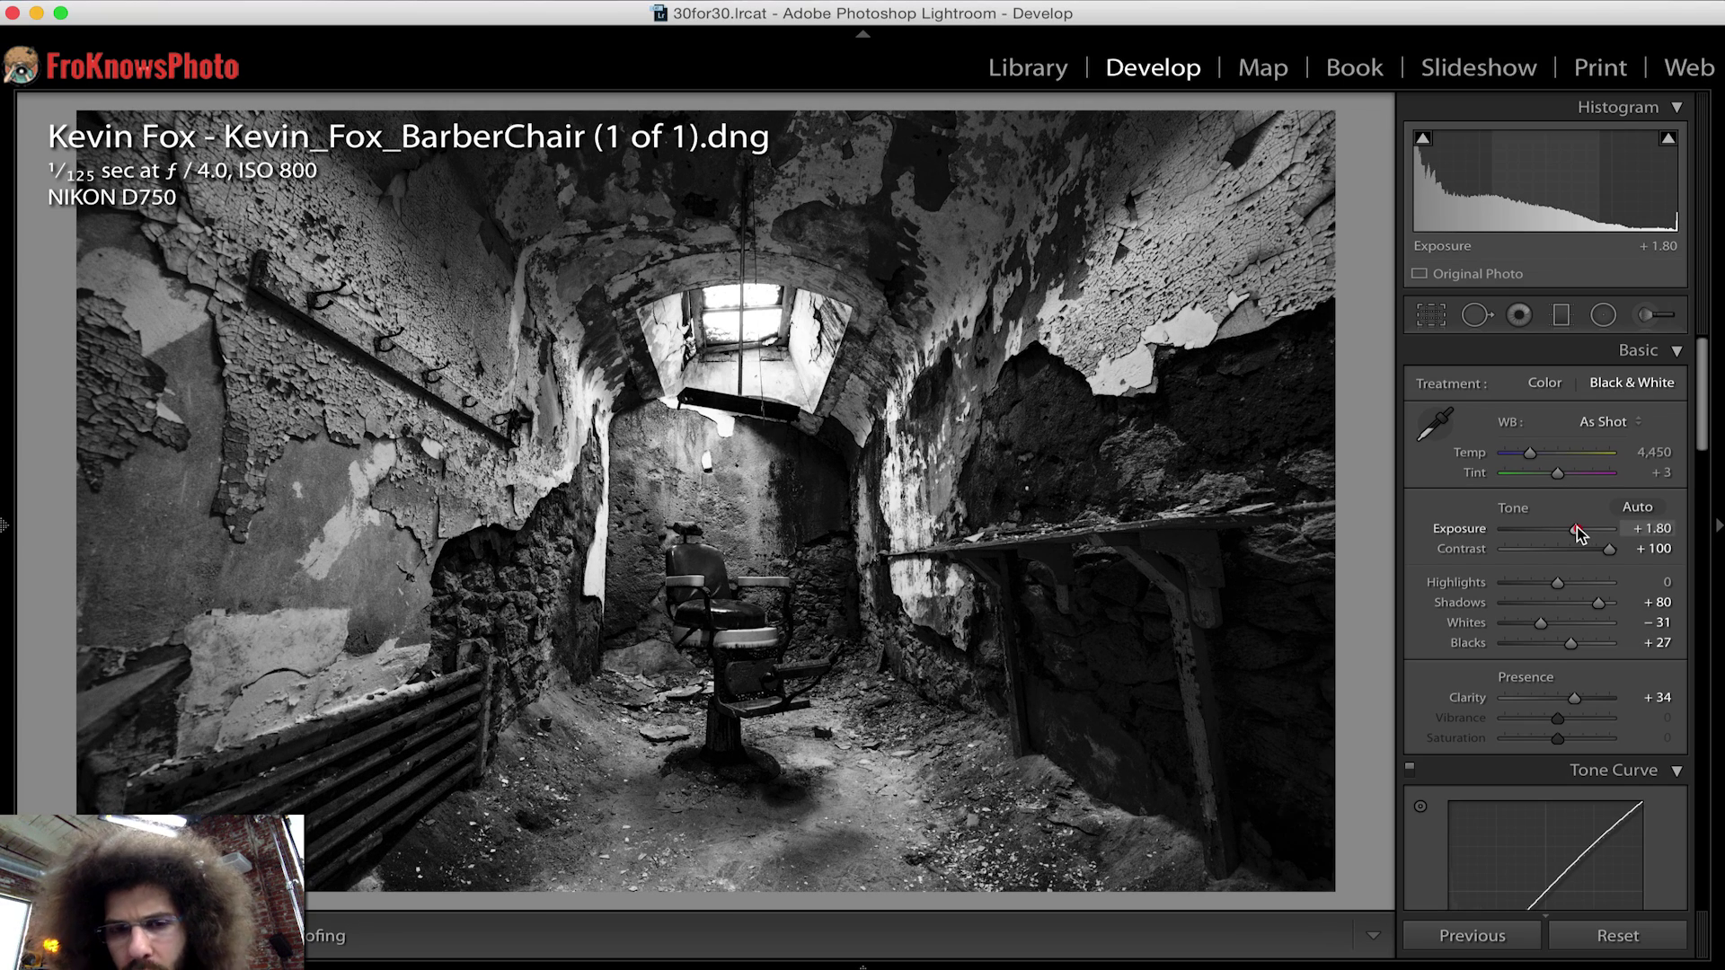
pyautogui.press('f')
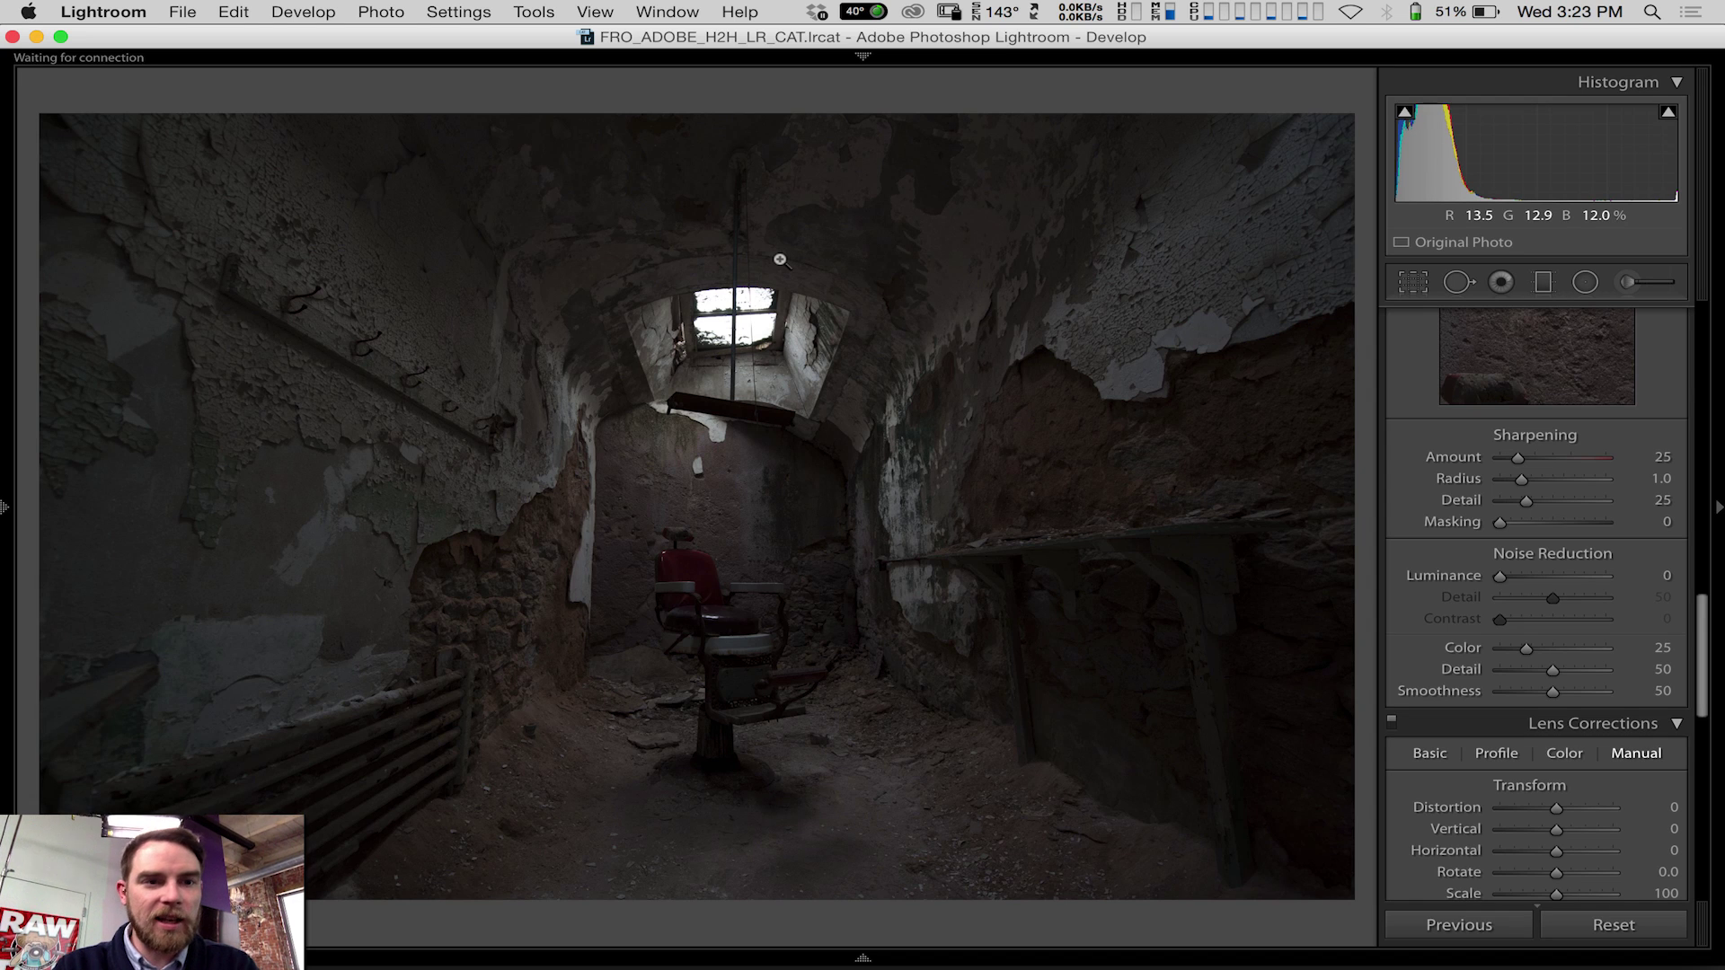
# - Enter Shift+F full screen mode and bring the Basic panel into view, showing As Shot 4,450 / +3
pyautogui.hotkey('shift', 'f')
pyautogui.hotkey('shift', 'f')
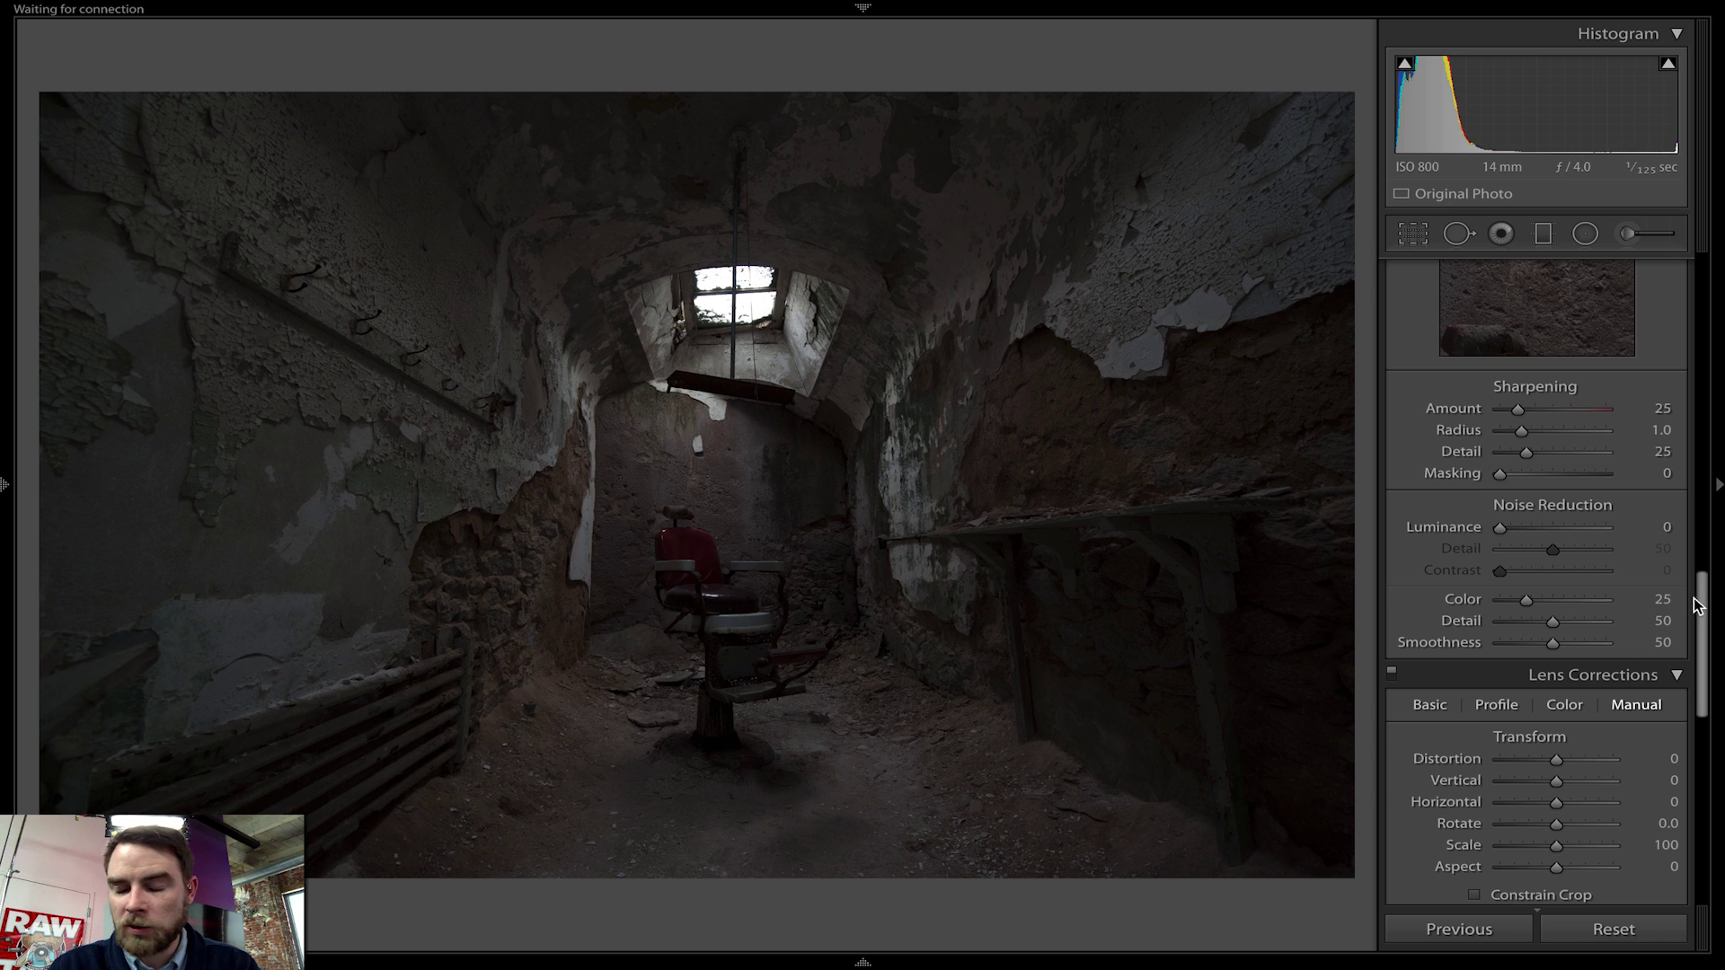
pyautogui.moveTo(1698, 600); pyautogui.dragTo(1701, 385)
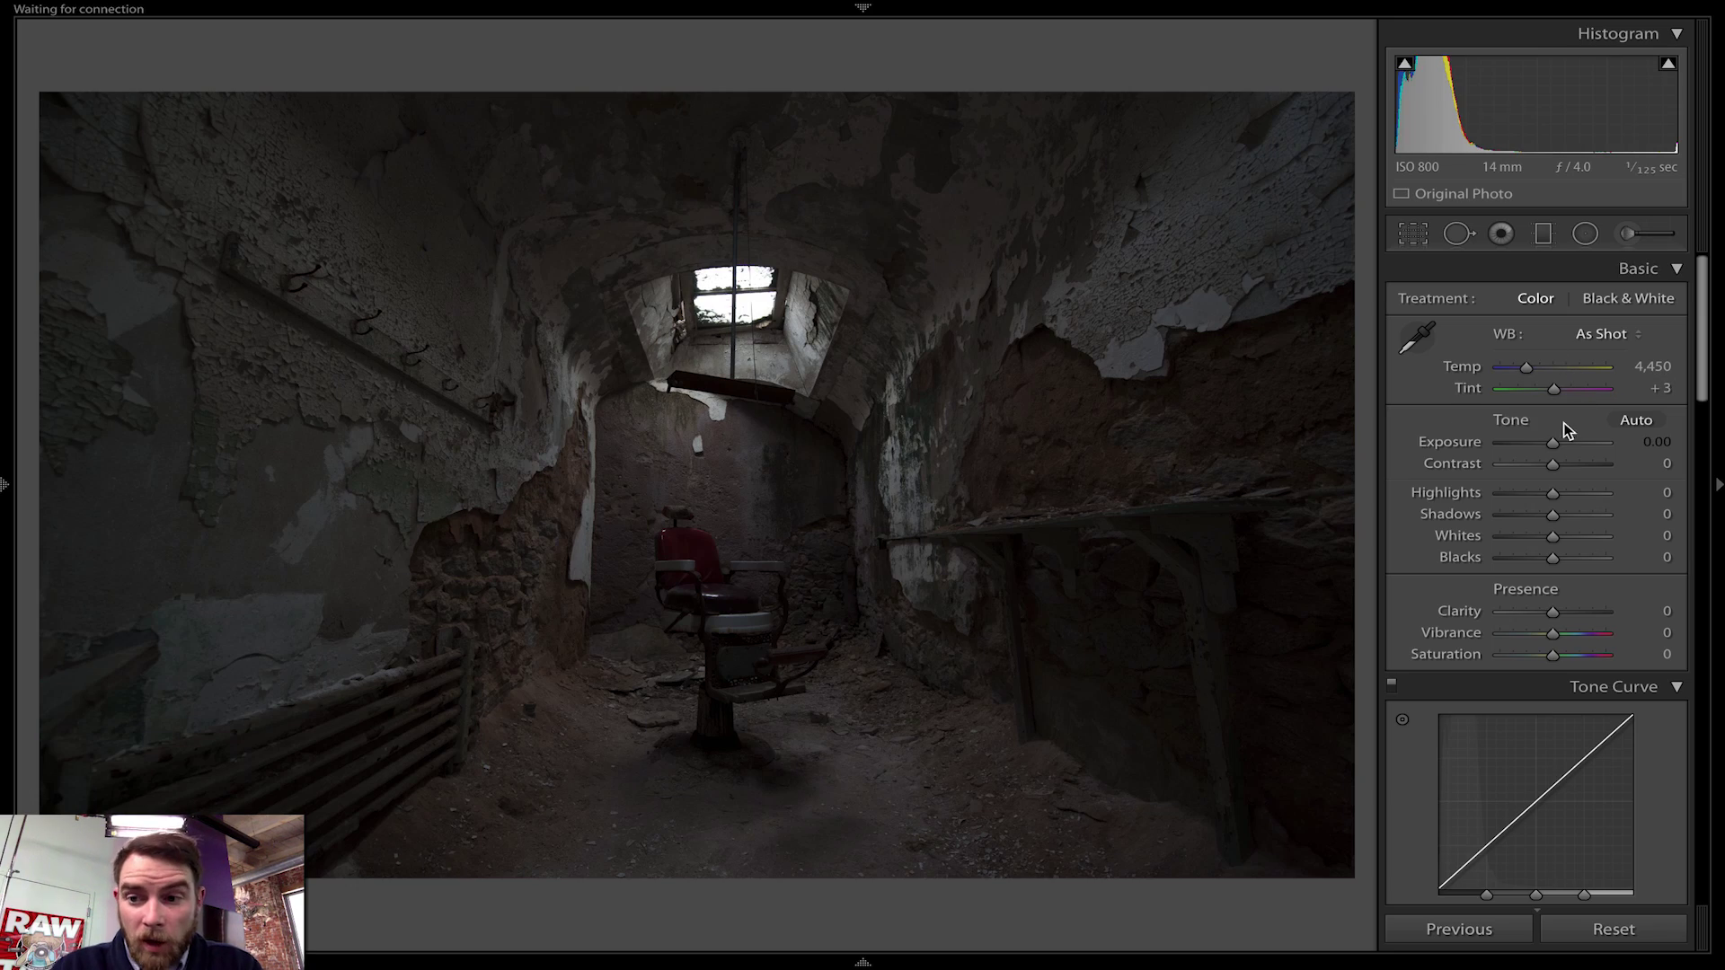
# - Set Exposure to +0.96, Contrast to +30 and Shadows to +70, leaving Highlights at 0
pyautogui.click(1658, 441)
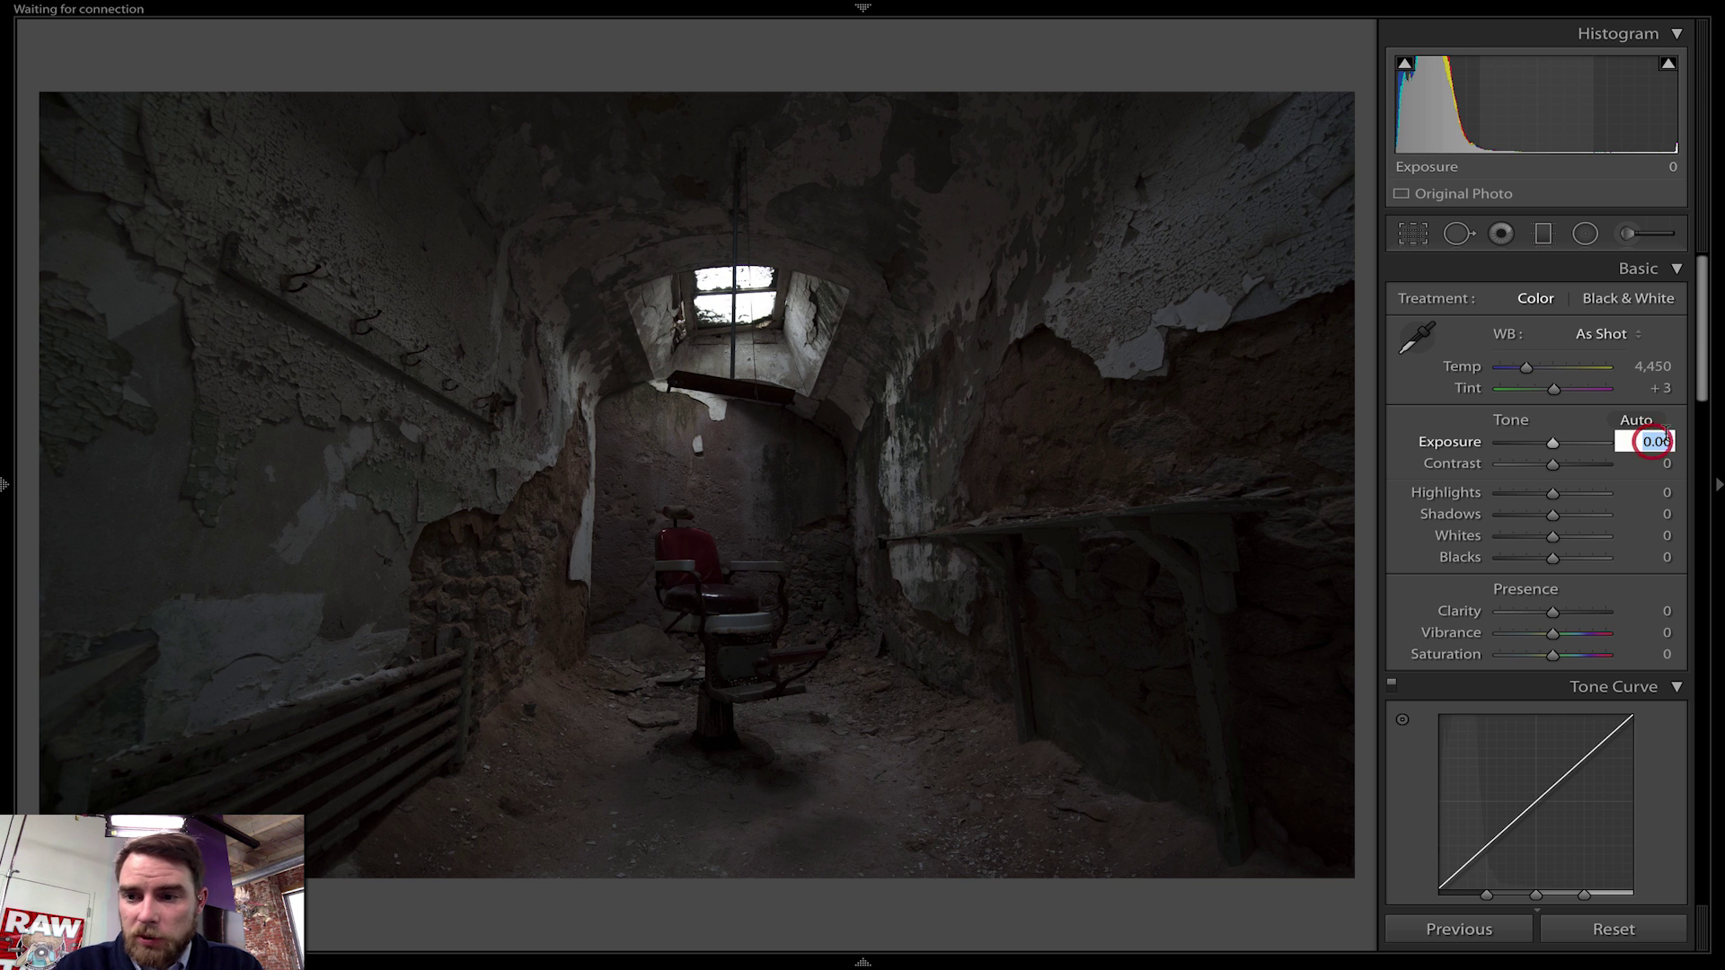
pyautogui.press('shift')
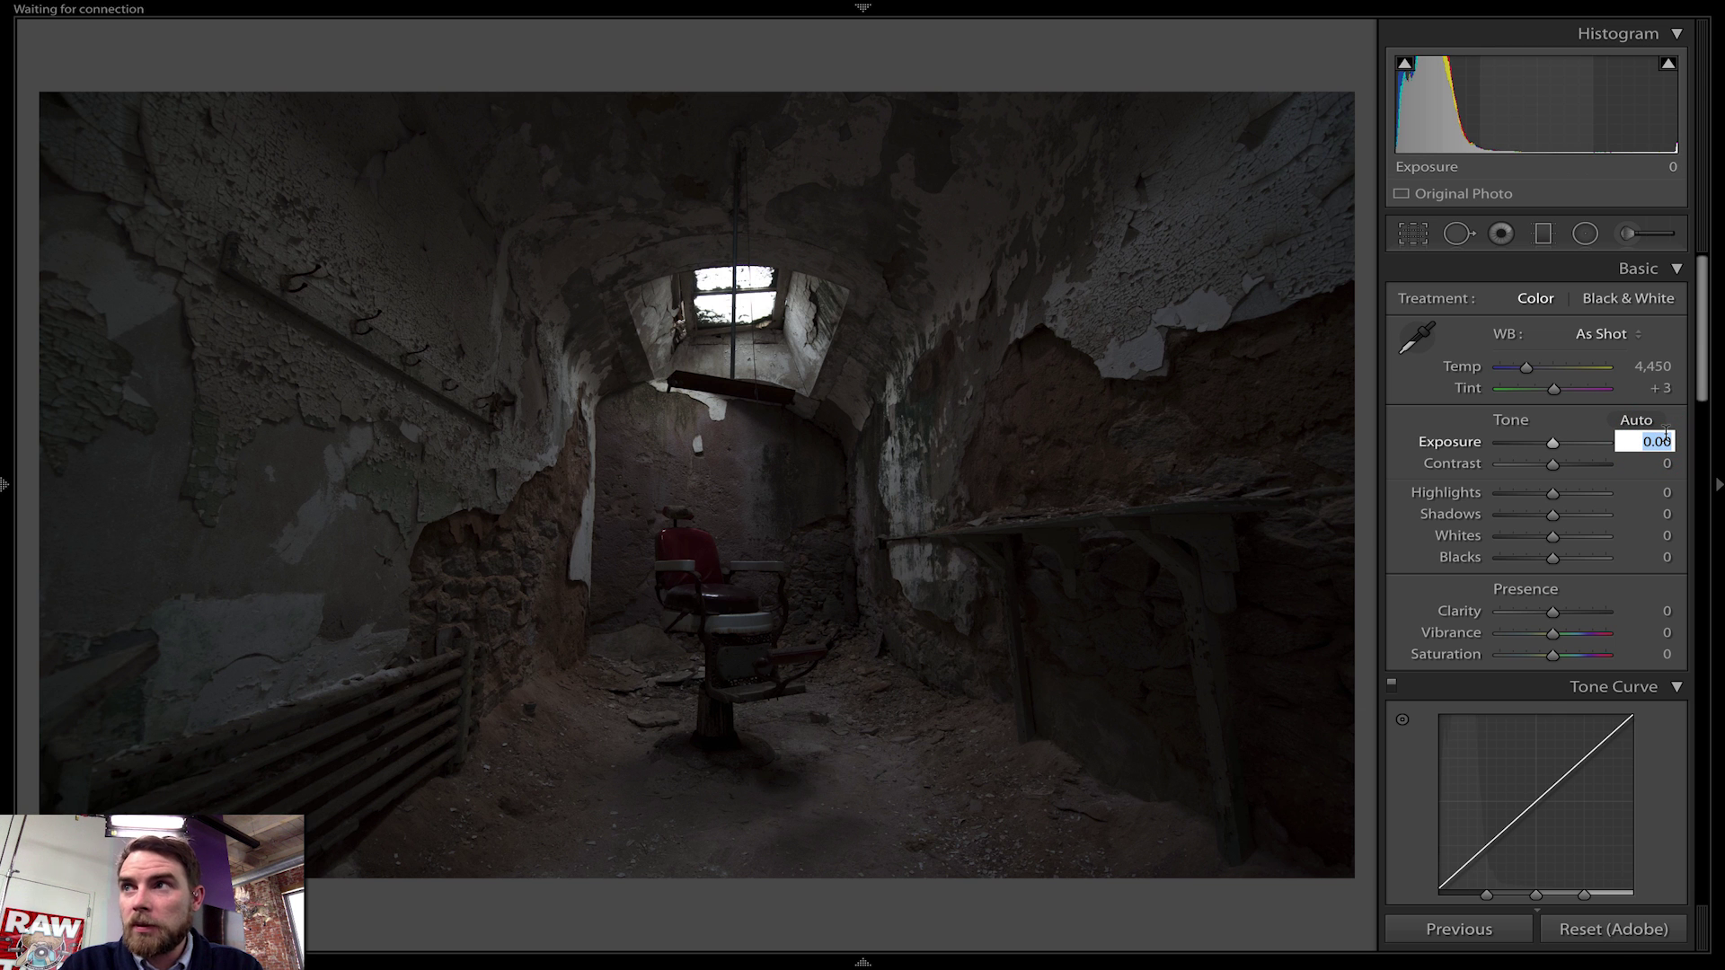
pyautogui.hotkey('shift', 'Up')
pyautogui.hotkey('shift', 'Up')
pyautogui.hotkey('shift', 'Up')
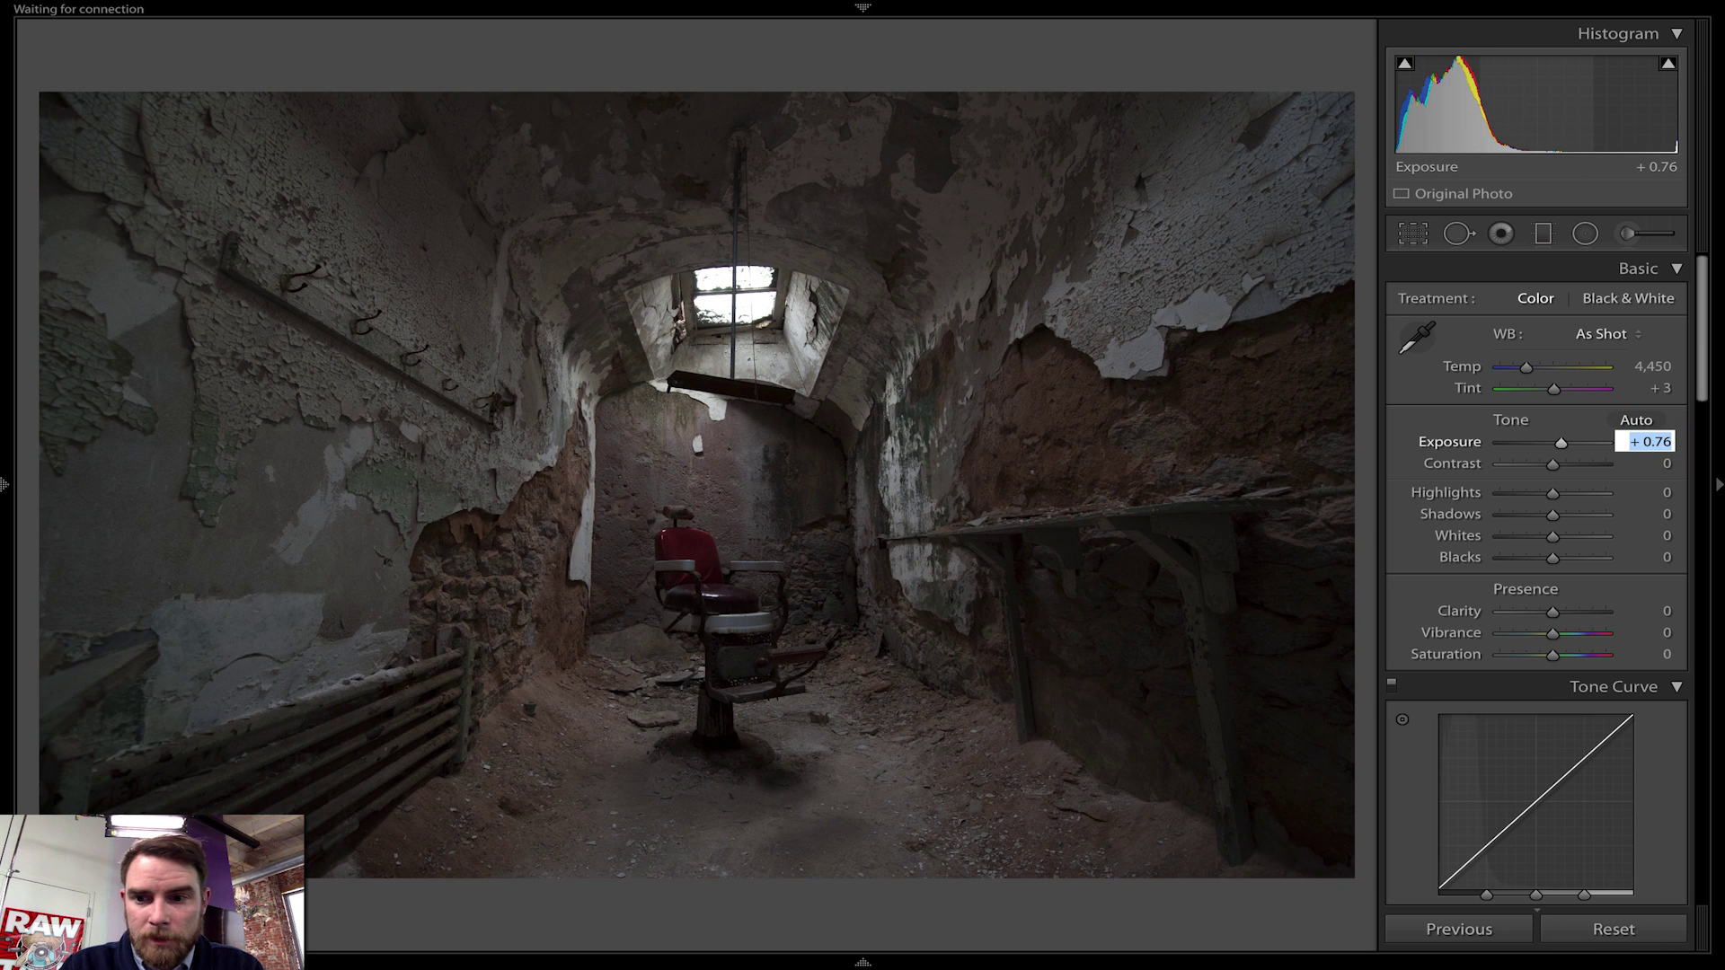
pyautogui.press('Tab')
pyautogui.hotkey('shift', 'Up')
pyautogui.hotkey('shift', 'Up')
pyautogui.hotkey('shift', 'Up')
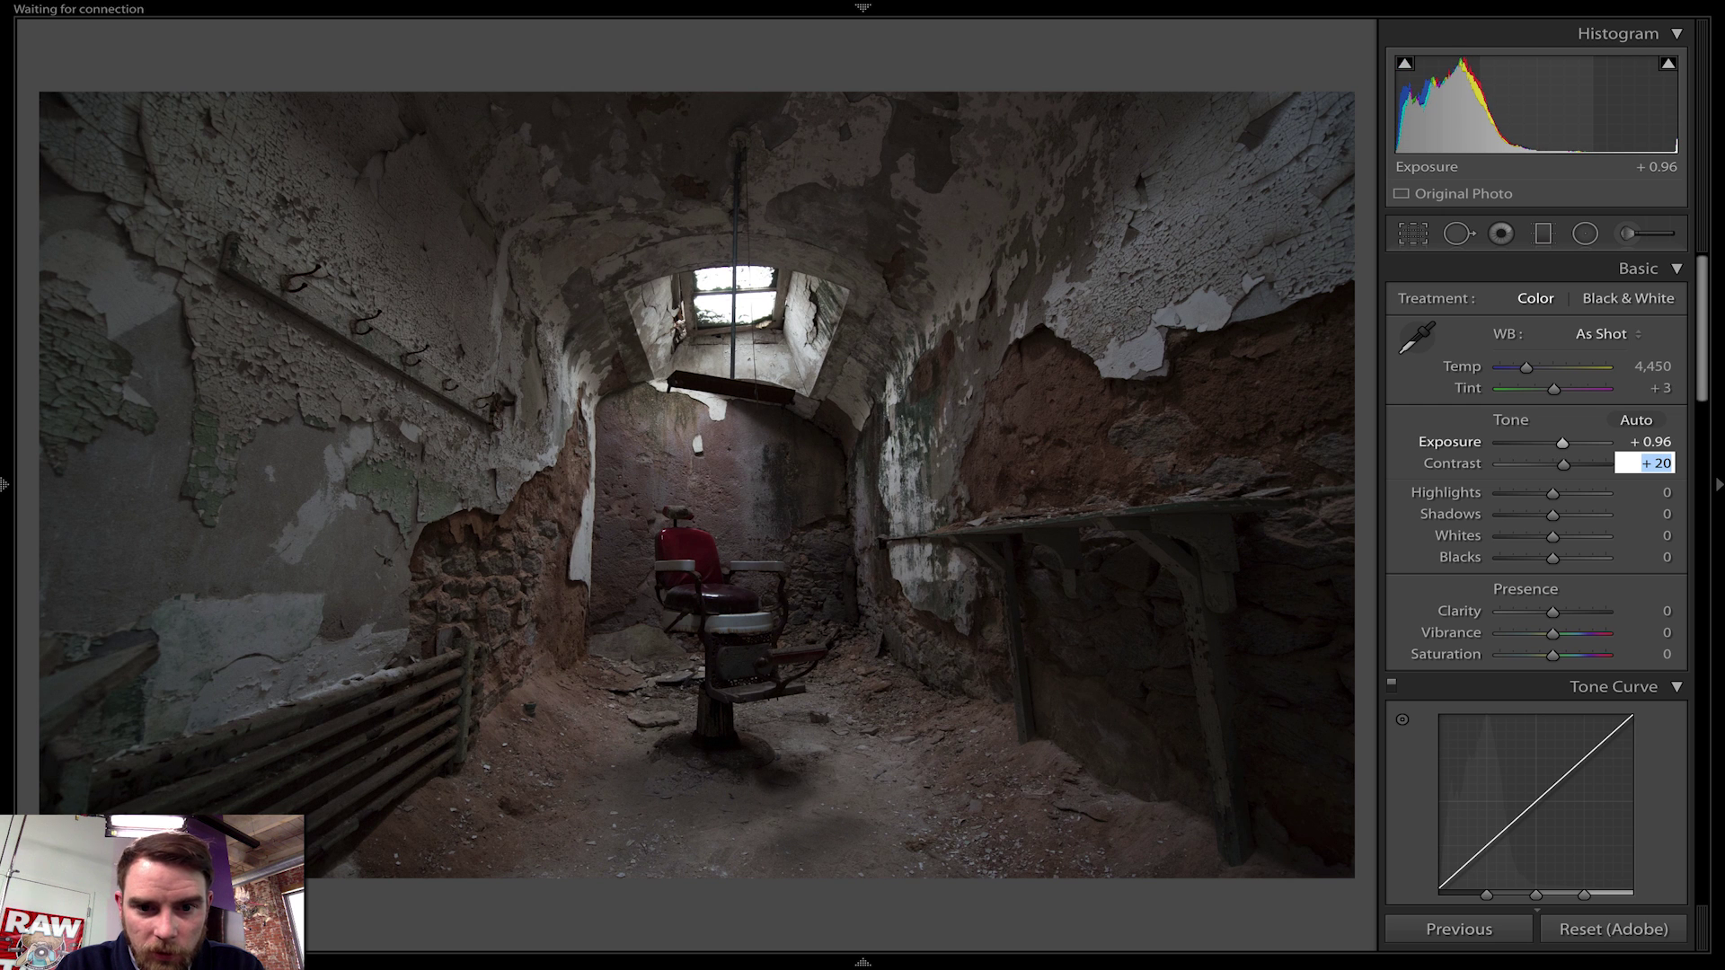
pyautogui.press('Tab')
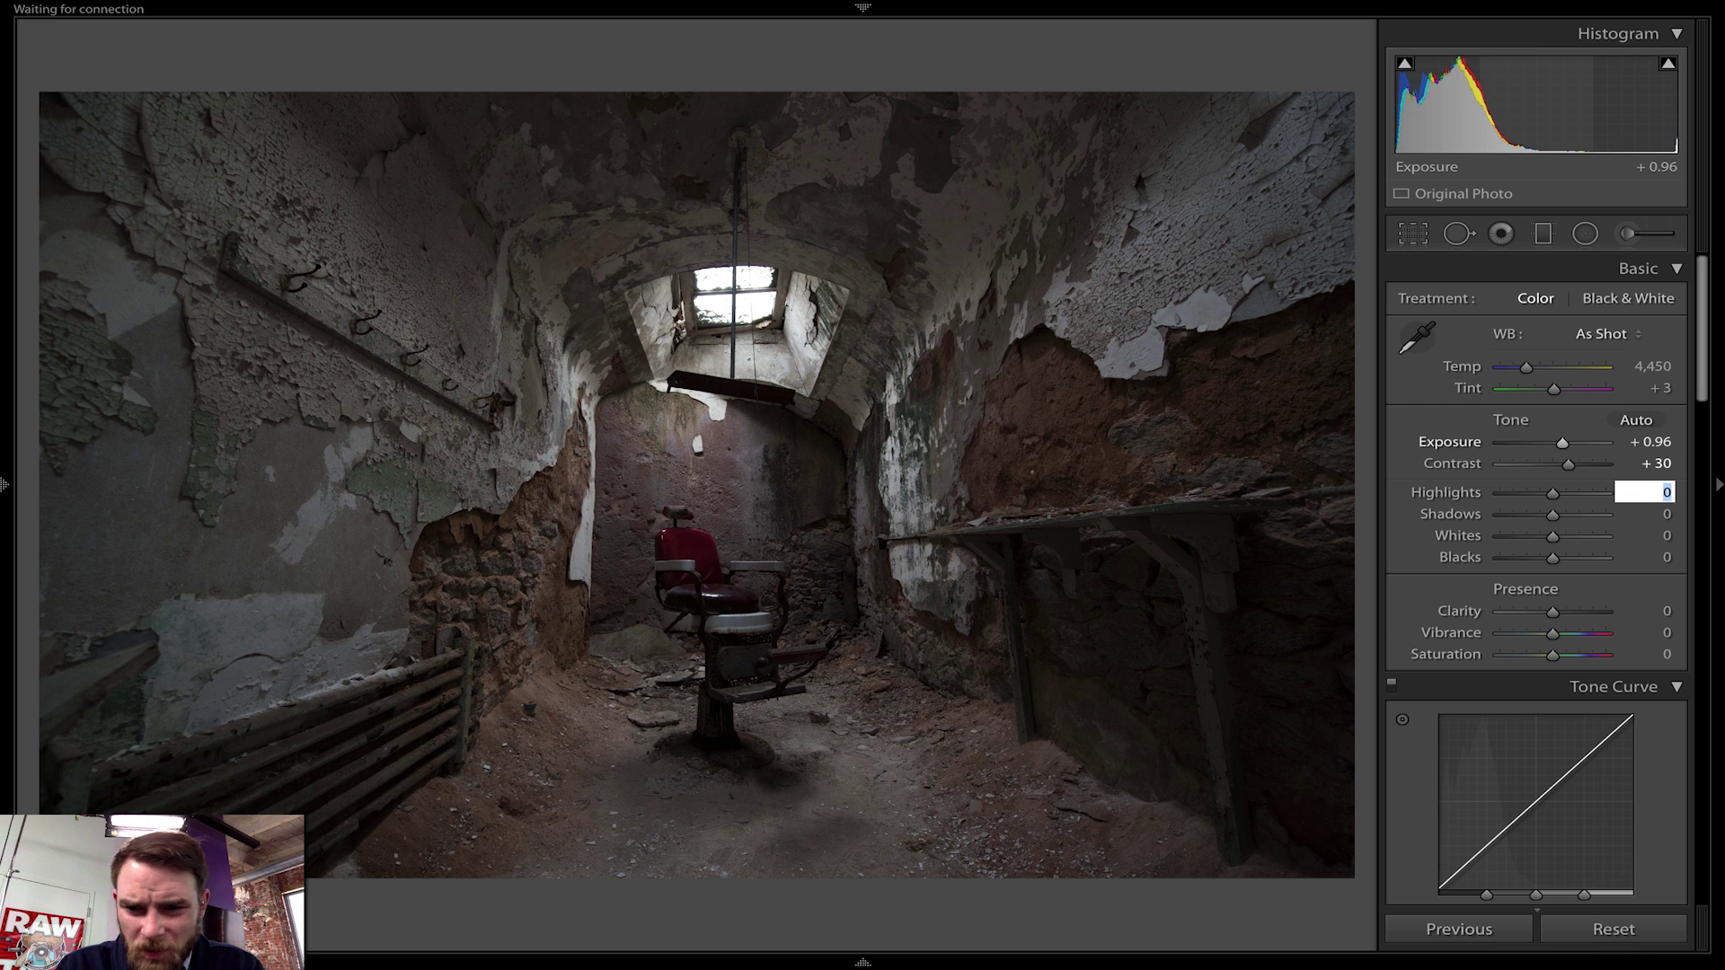
pyautogui.press('Tab')
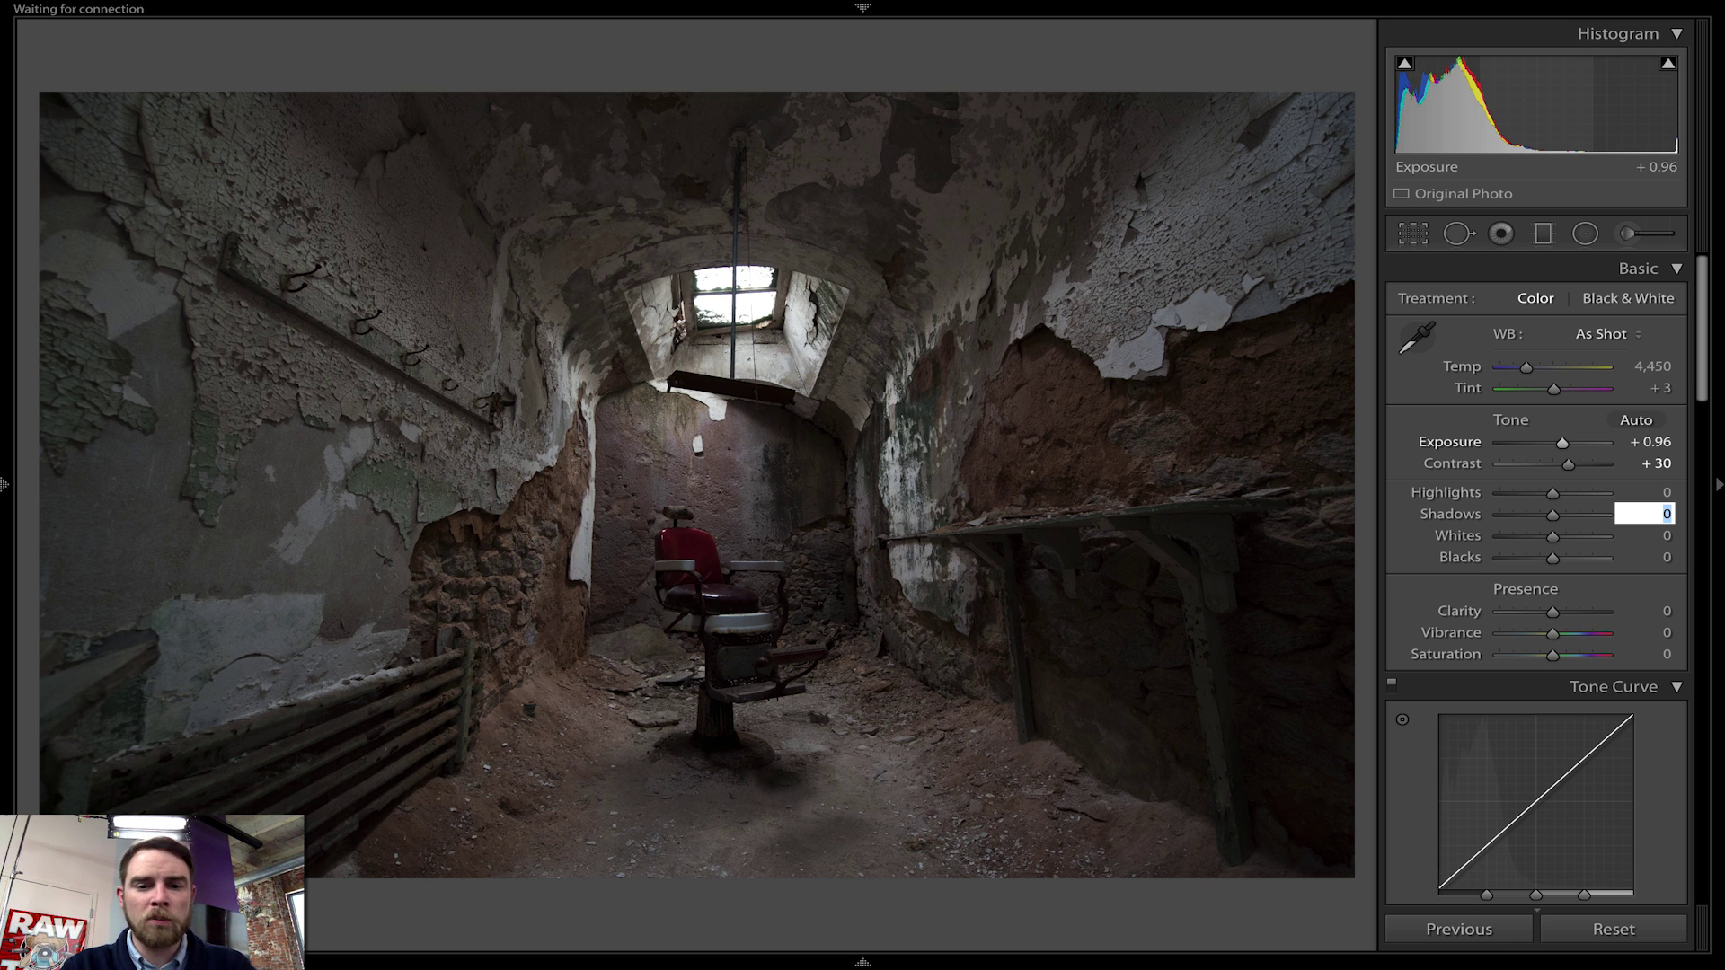
pyautogui.write('10')
pyautogui.press('Return')
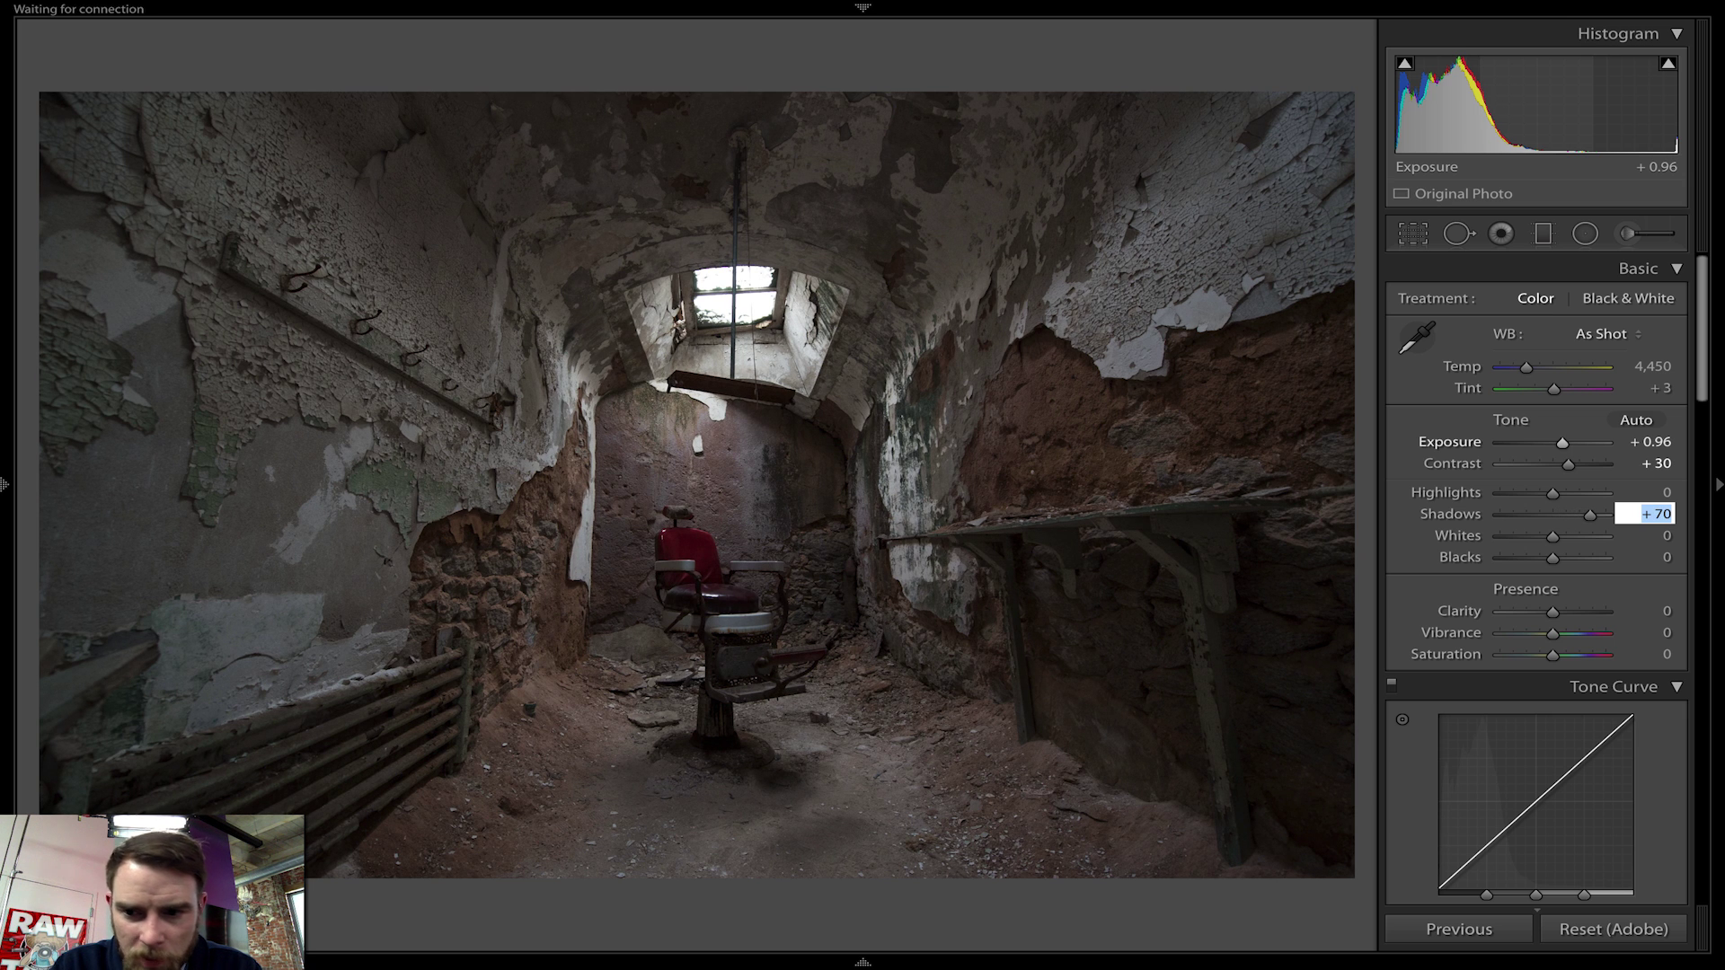
pyautogui.press('Tab')
pyautogui.press('Tab')
pyautogui.press('Tab')
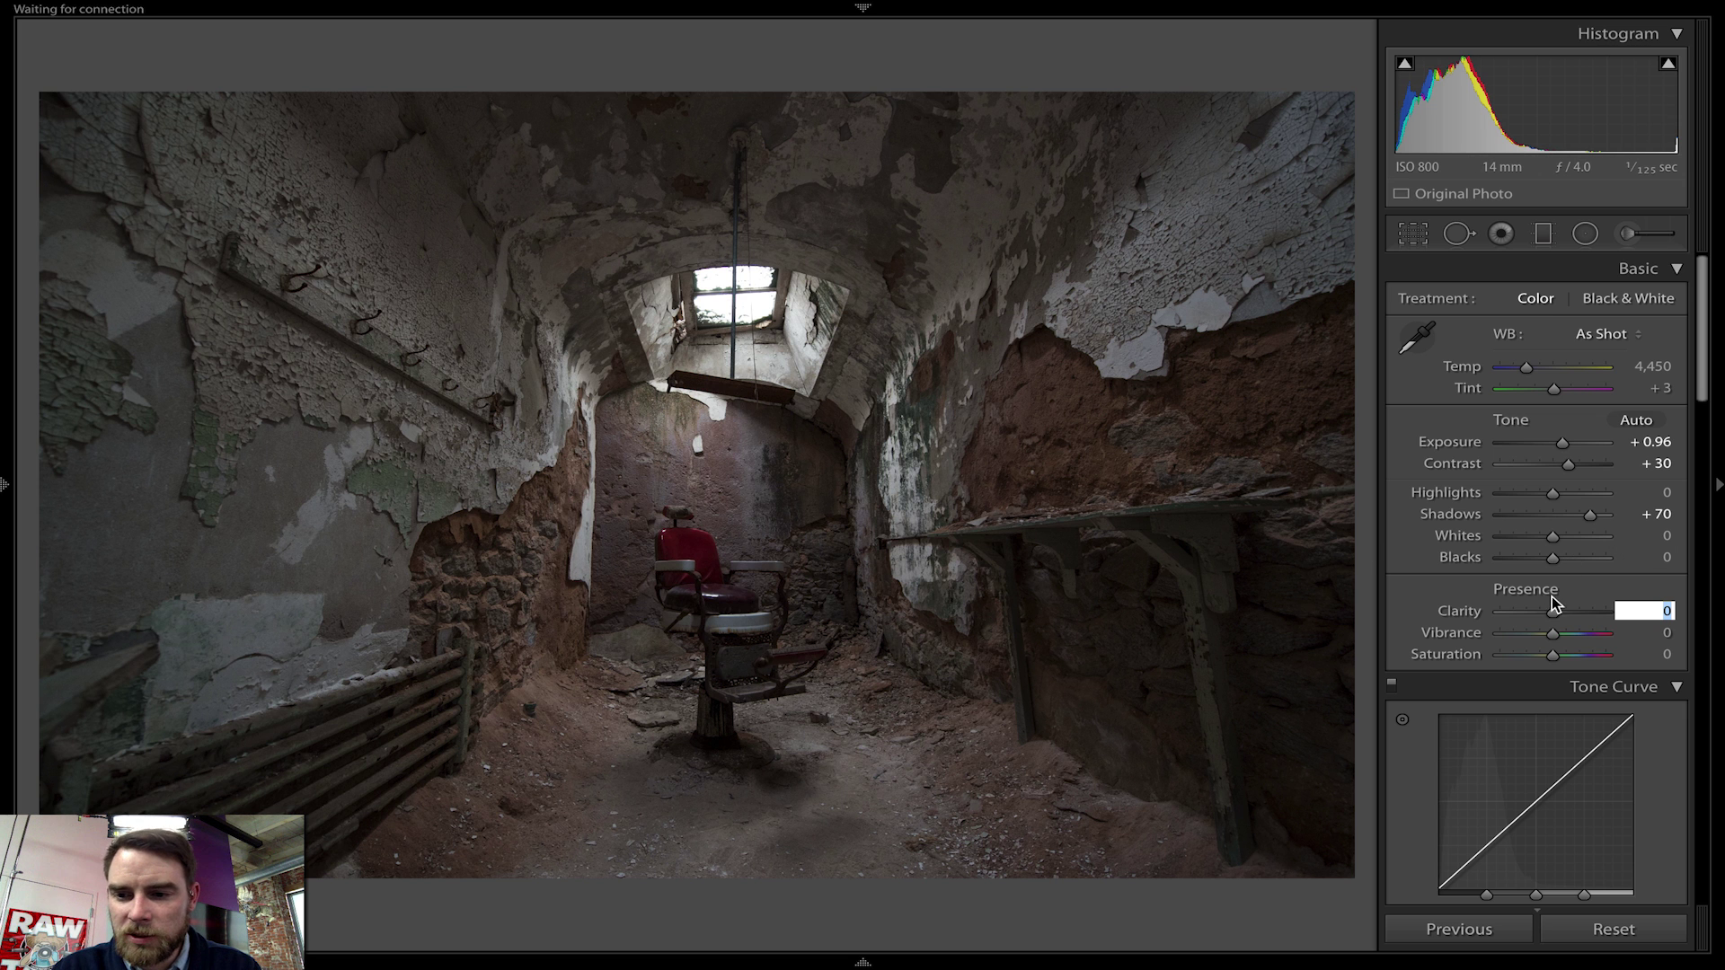
# - Raise Clarity to +46, Whites to +40 and Highlights to +11, and lower Vibrance to −21
pyautogui.moveTo(1557, 617); pyautogui.dragTo(1581, 617)
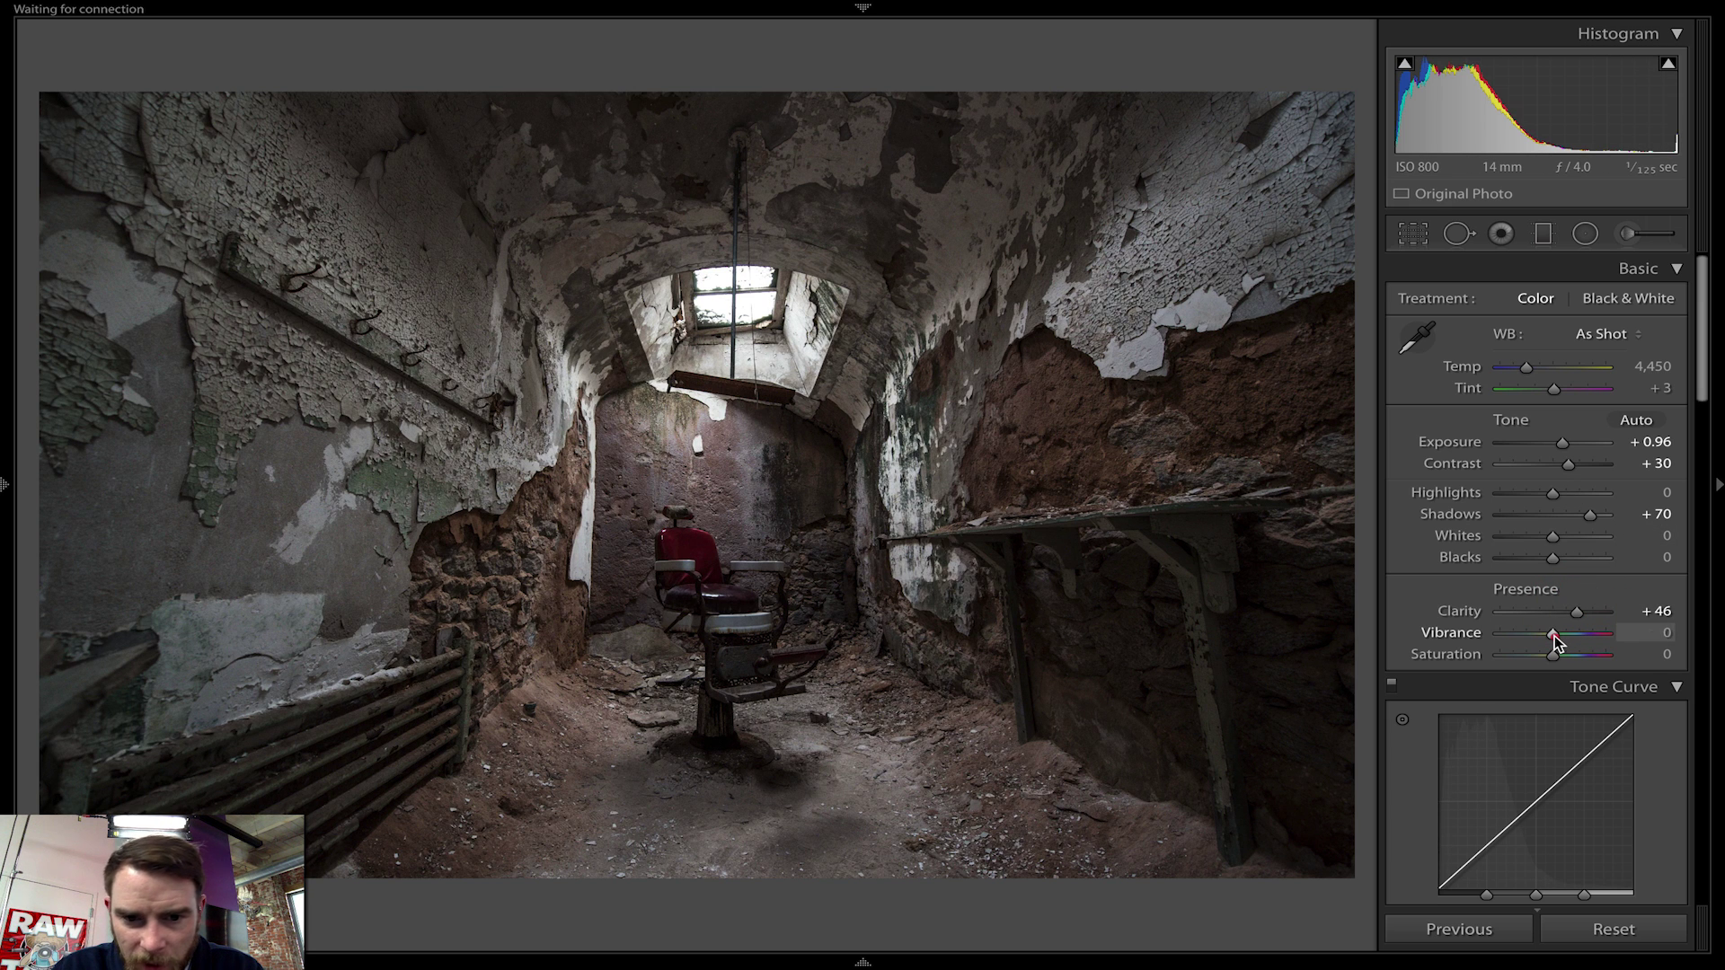
pyautogui.moveTo(1554, 635); pyautogui.dragTo(1543, 638)
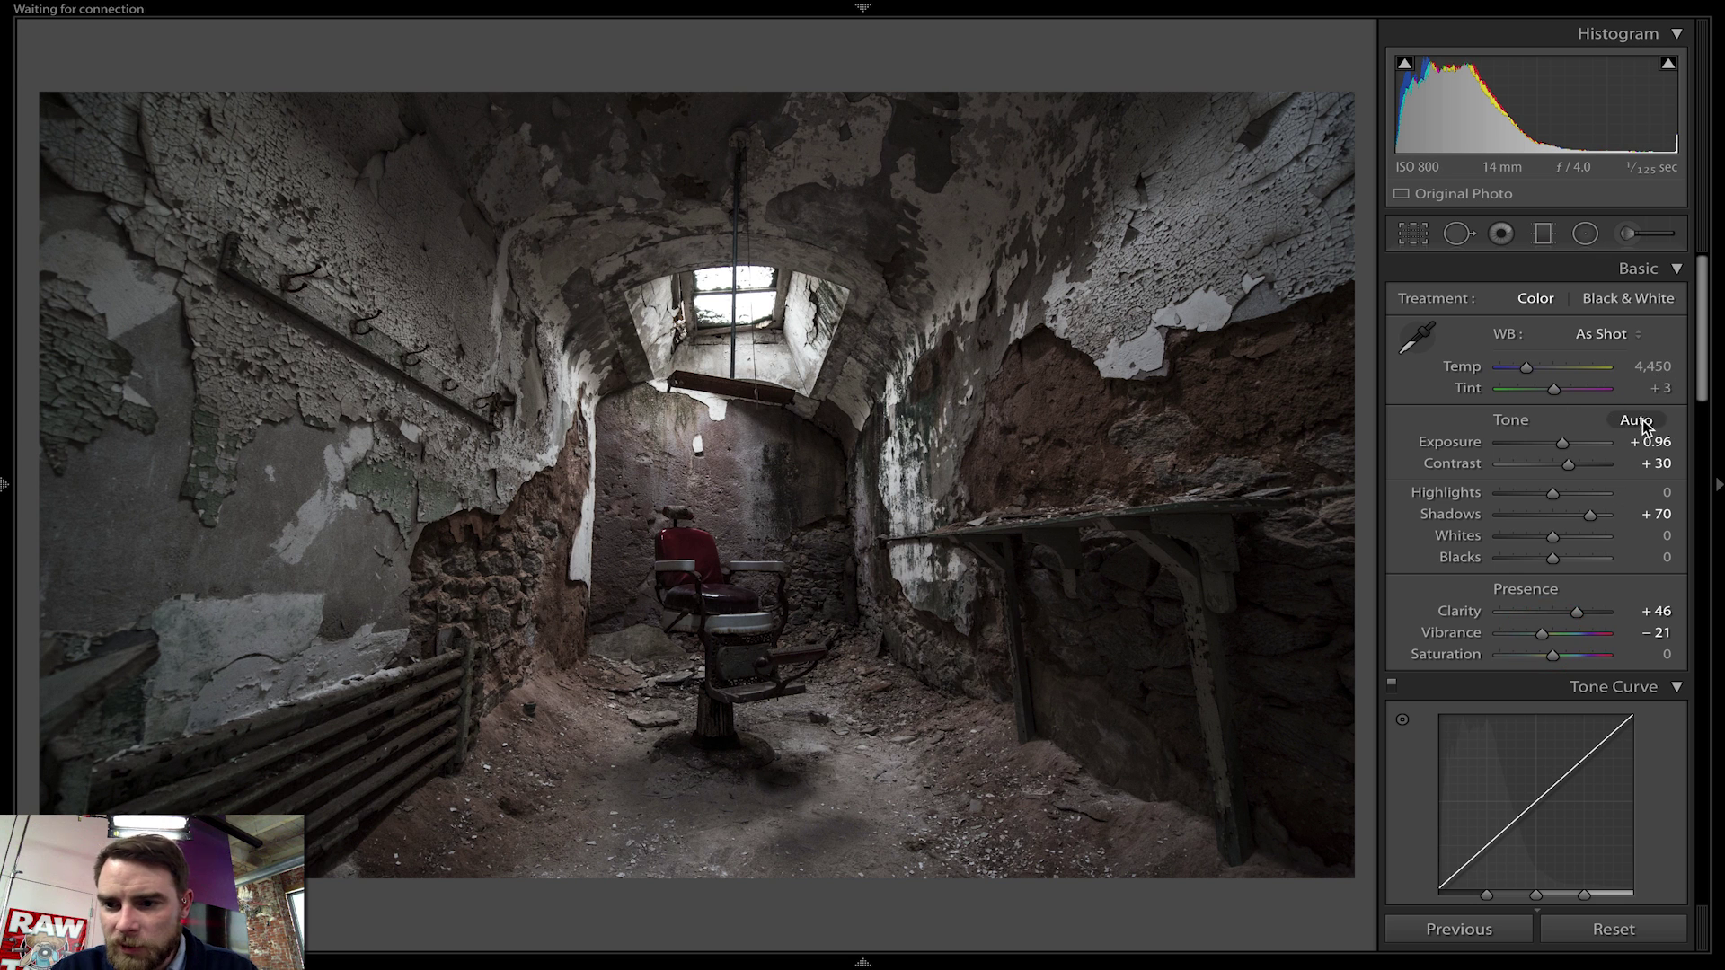
pyautogui.moveTo(1701, 388); pyautogui.dragTo(1701, 415)
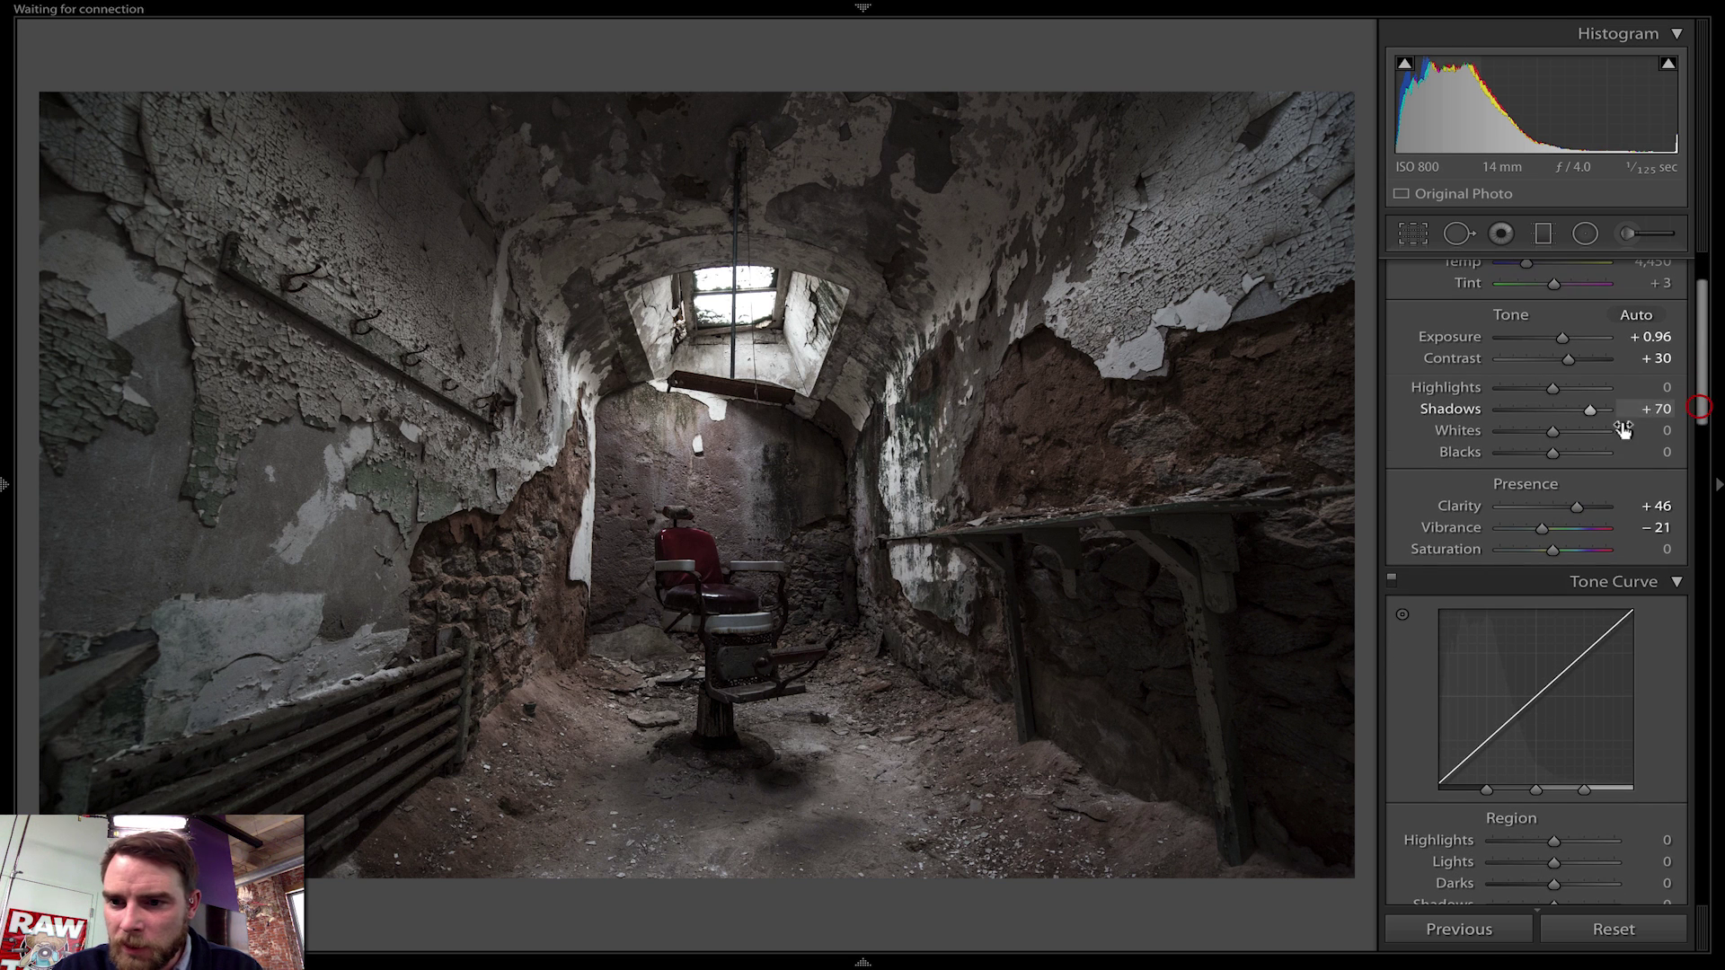
pyautogui.moveTo(1564, 435); pyautogui.dragTo(1577, 427)
pyautogui.press('j')
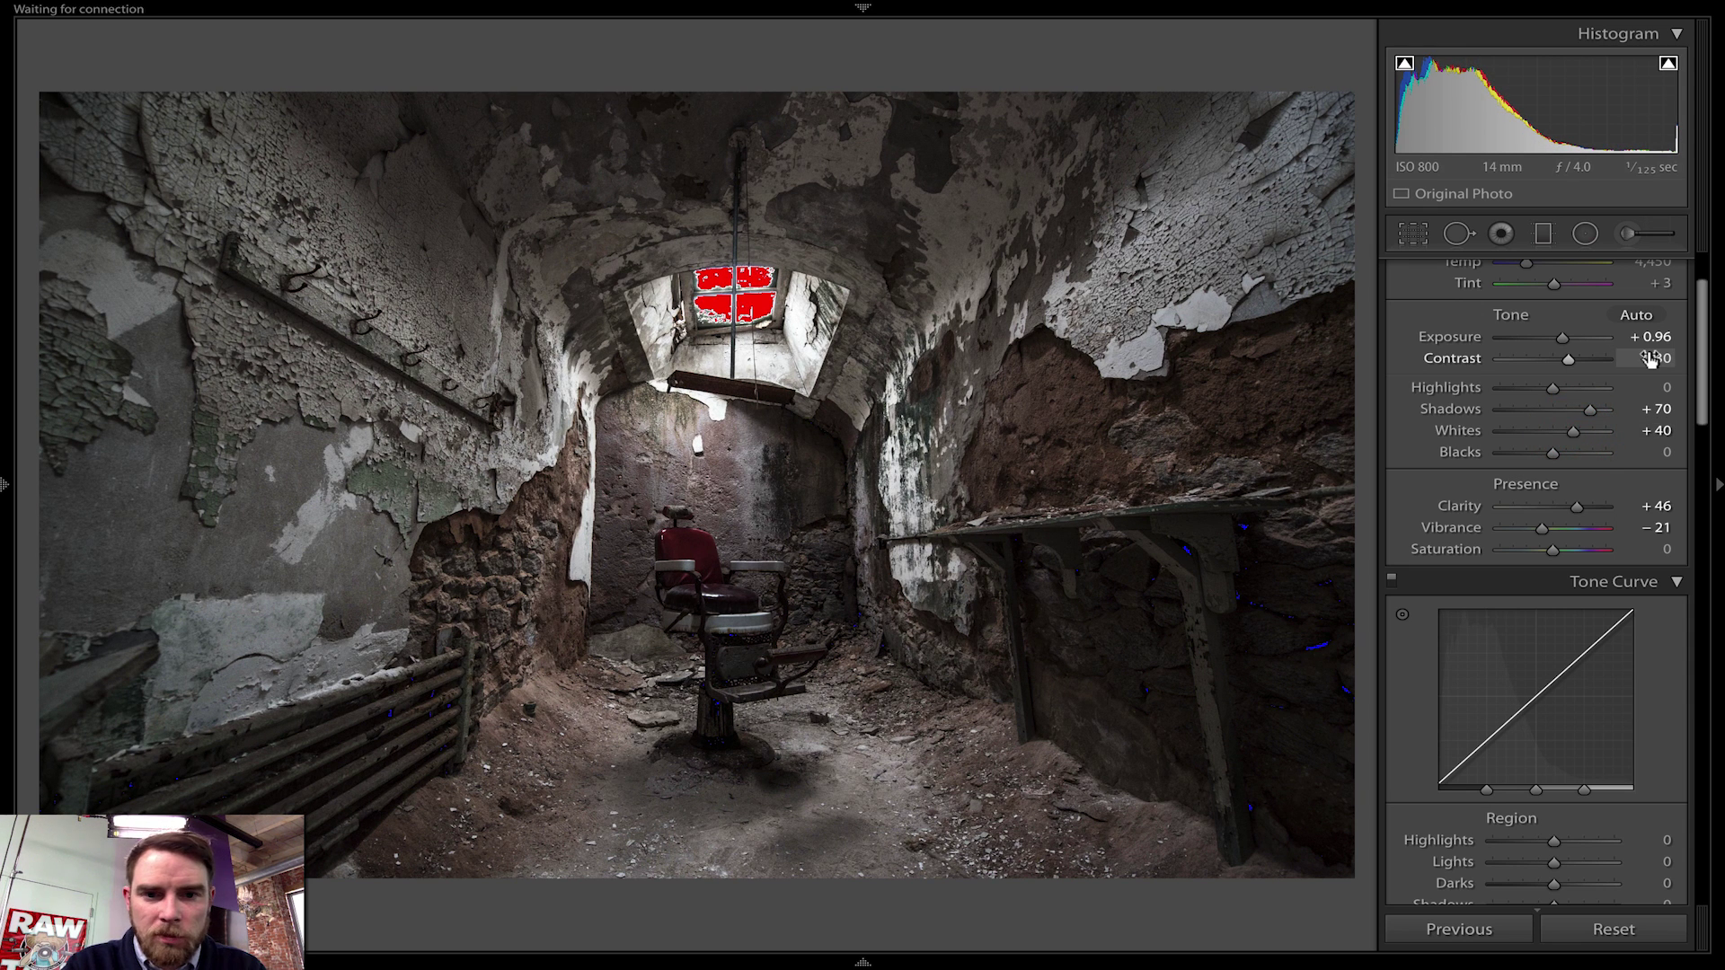
pyautogui.press('j')
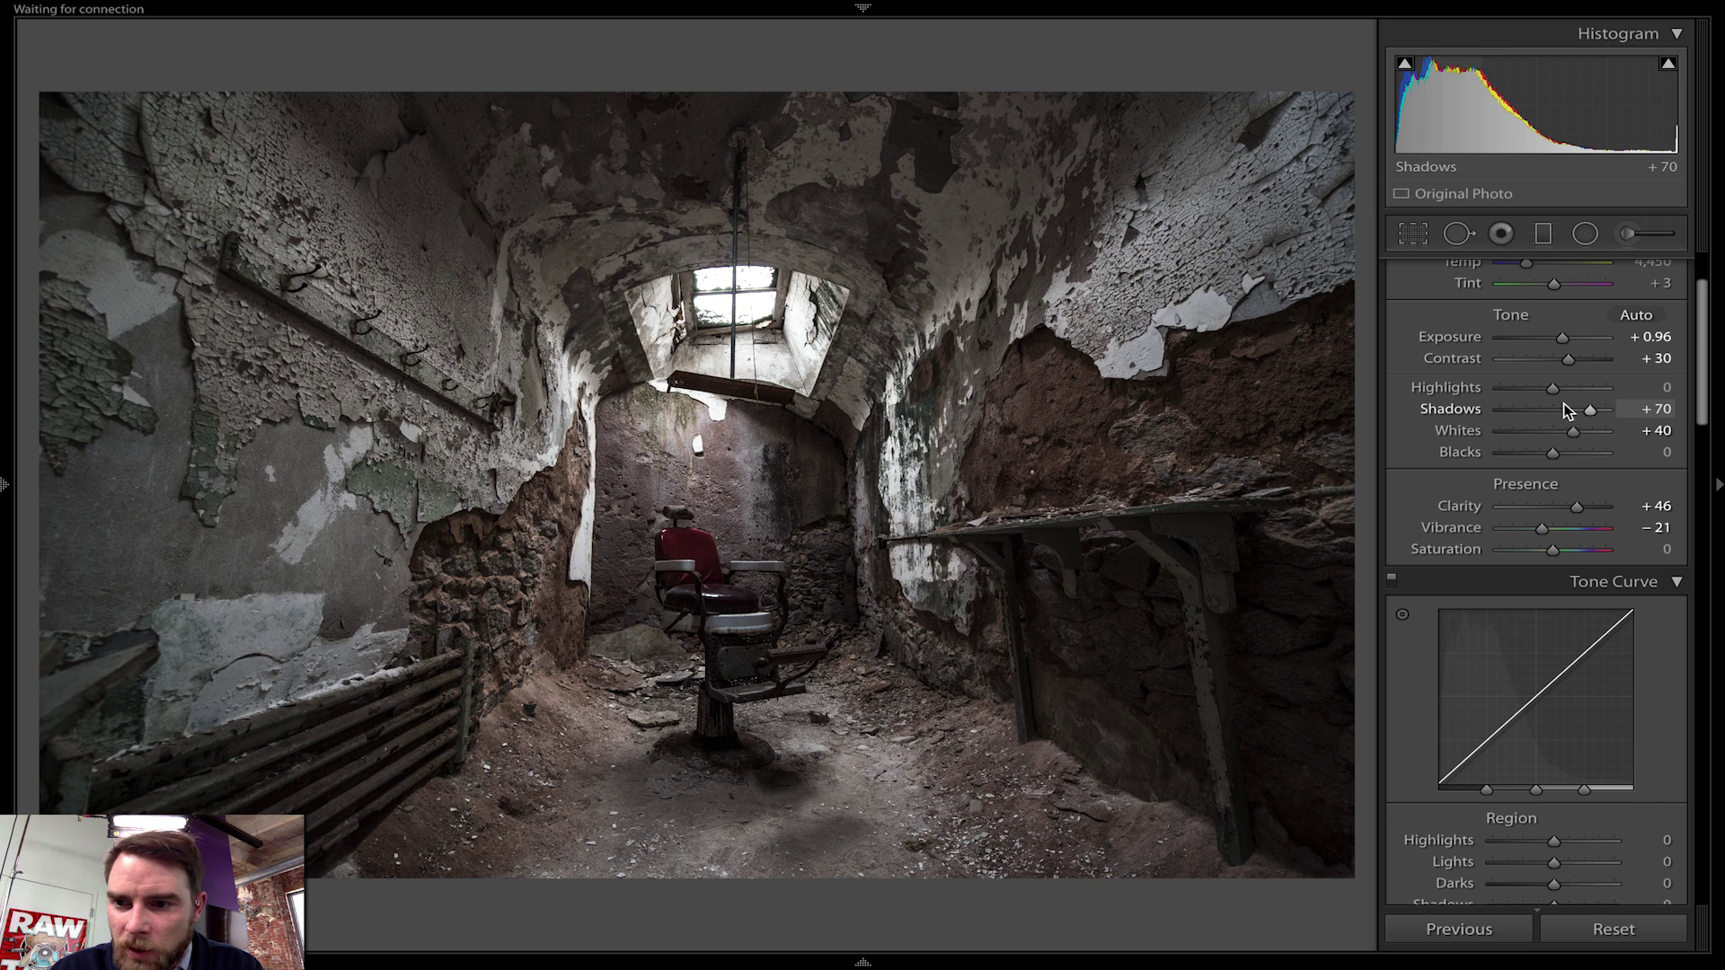
pyautogui.moveTo(1548, 391); pyautogui.dragTo(1556, 387)
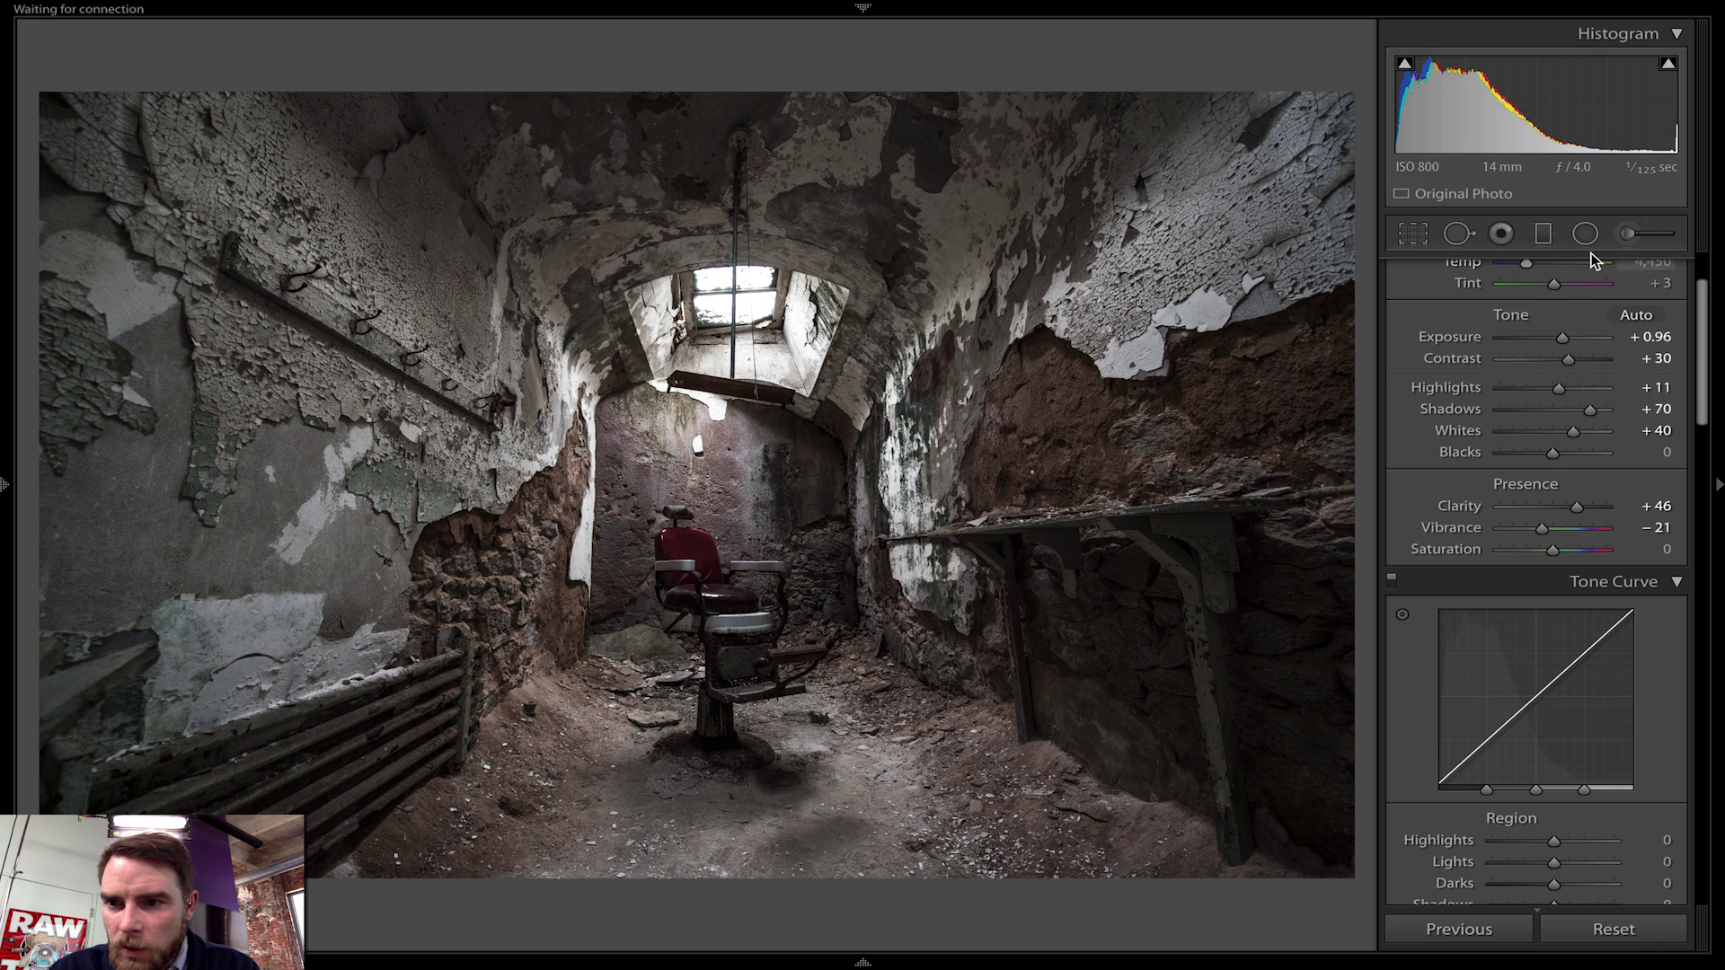
pyautogui.hotkey('shift', 'm')
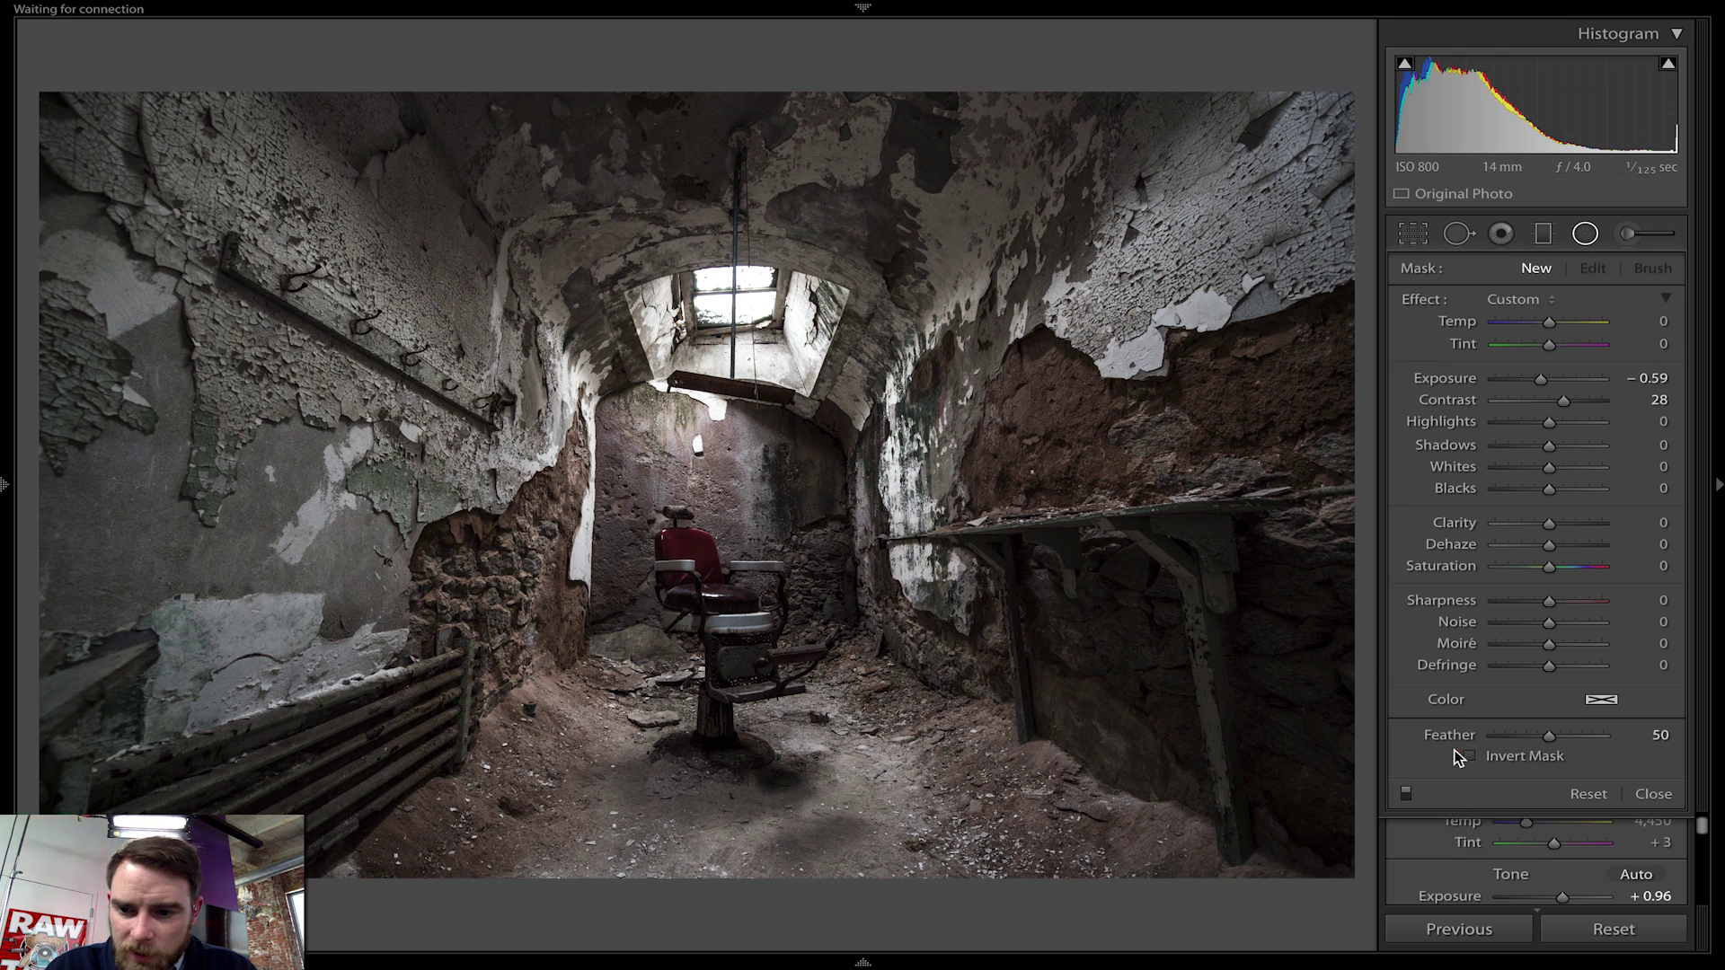
# - Draw a radial filter around the barber chair with Contrast 0, Exposure +0.42 and Shadows +22
pyautogui.moveTo(730, 532); pyautogui.dragTo(661, 697)
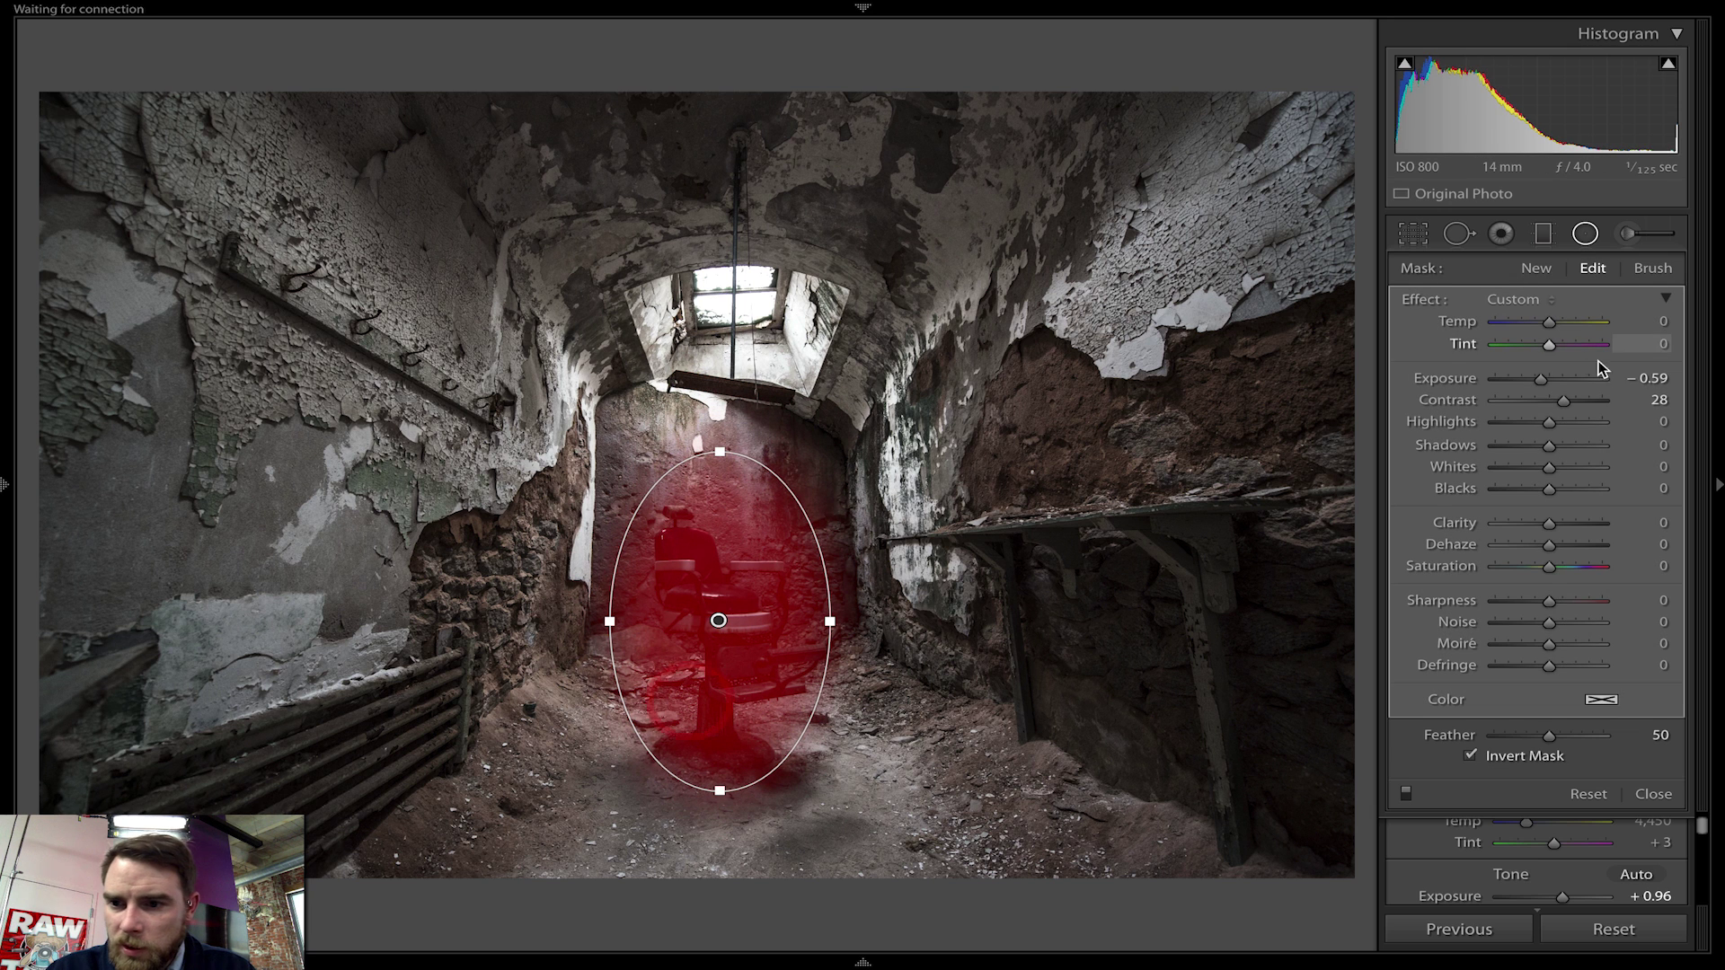
pyautogui.doubleClick(1448, 399)
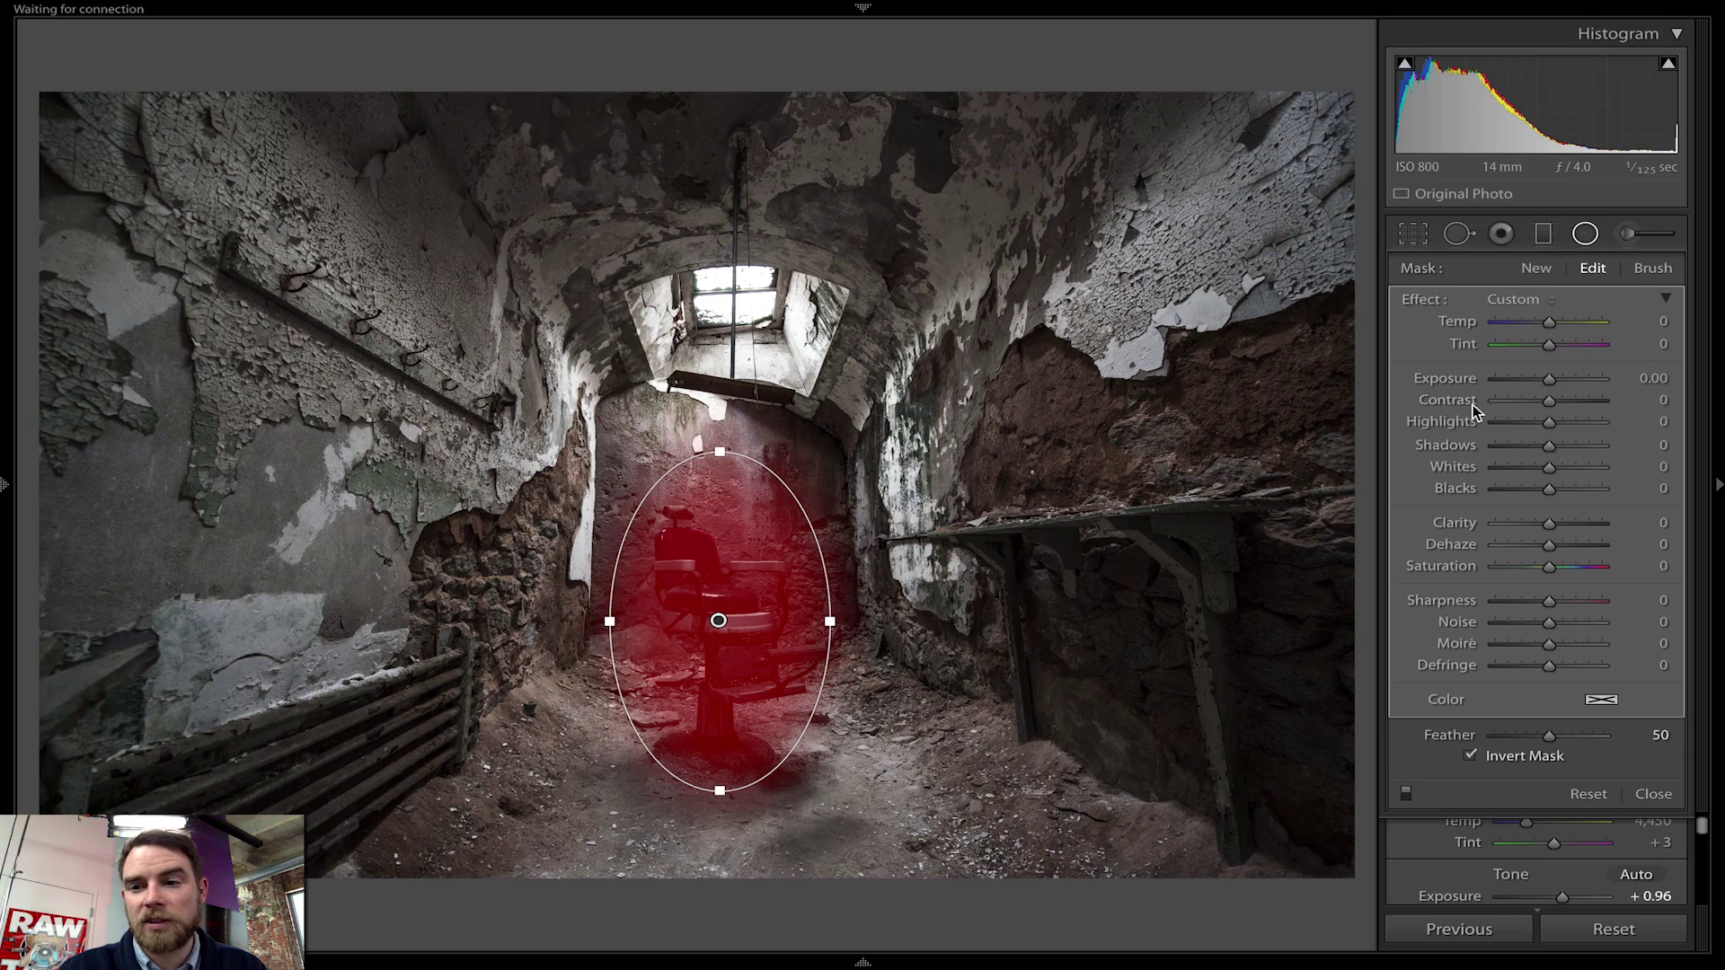
pyautogui.moveTo(1551, 381); pyautogui.dragTo(1555, 381)
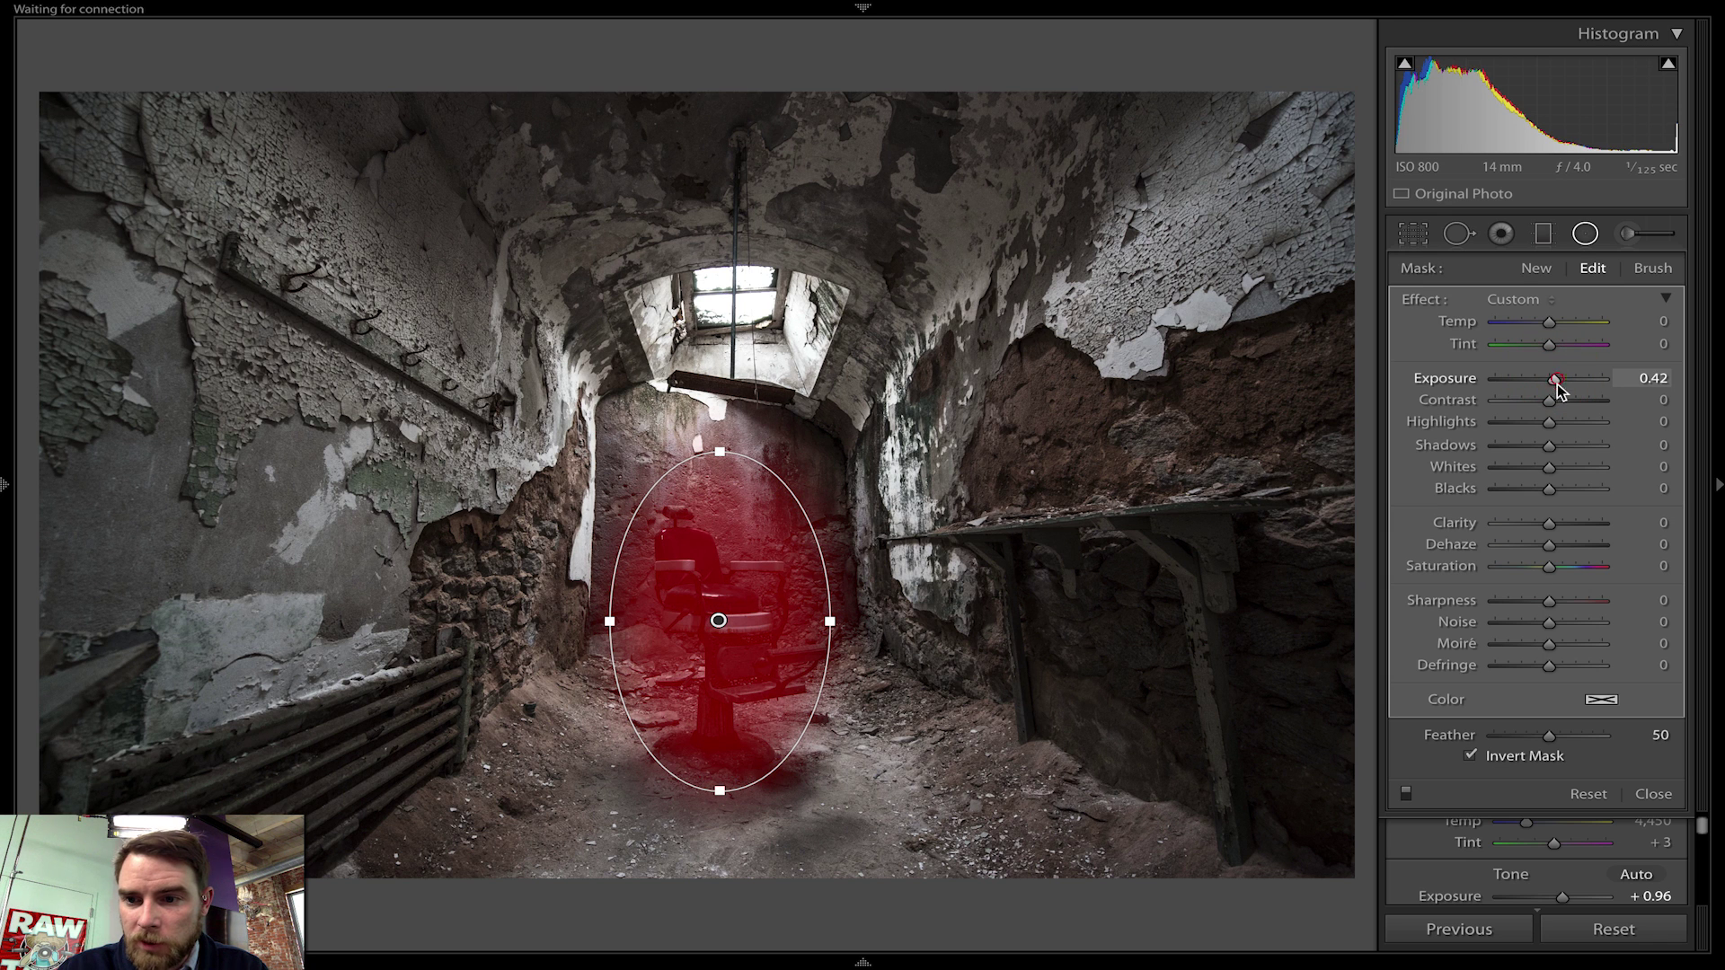
pyautogui.moveTo(1561, 449); pyautogui.dragTo(1563, 451)
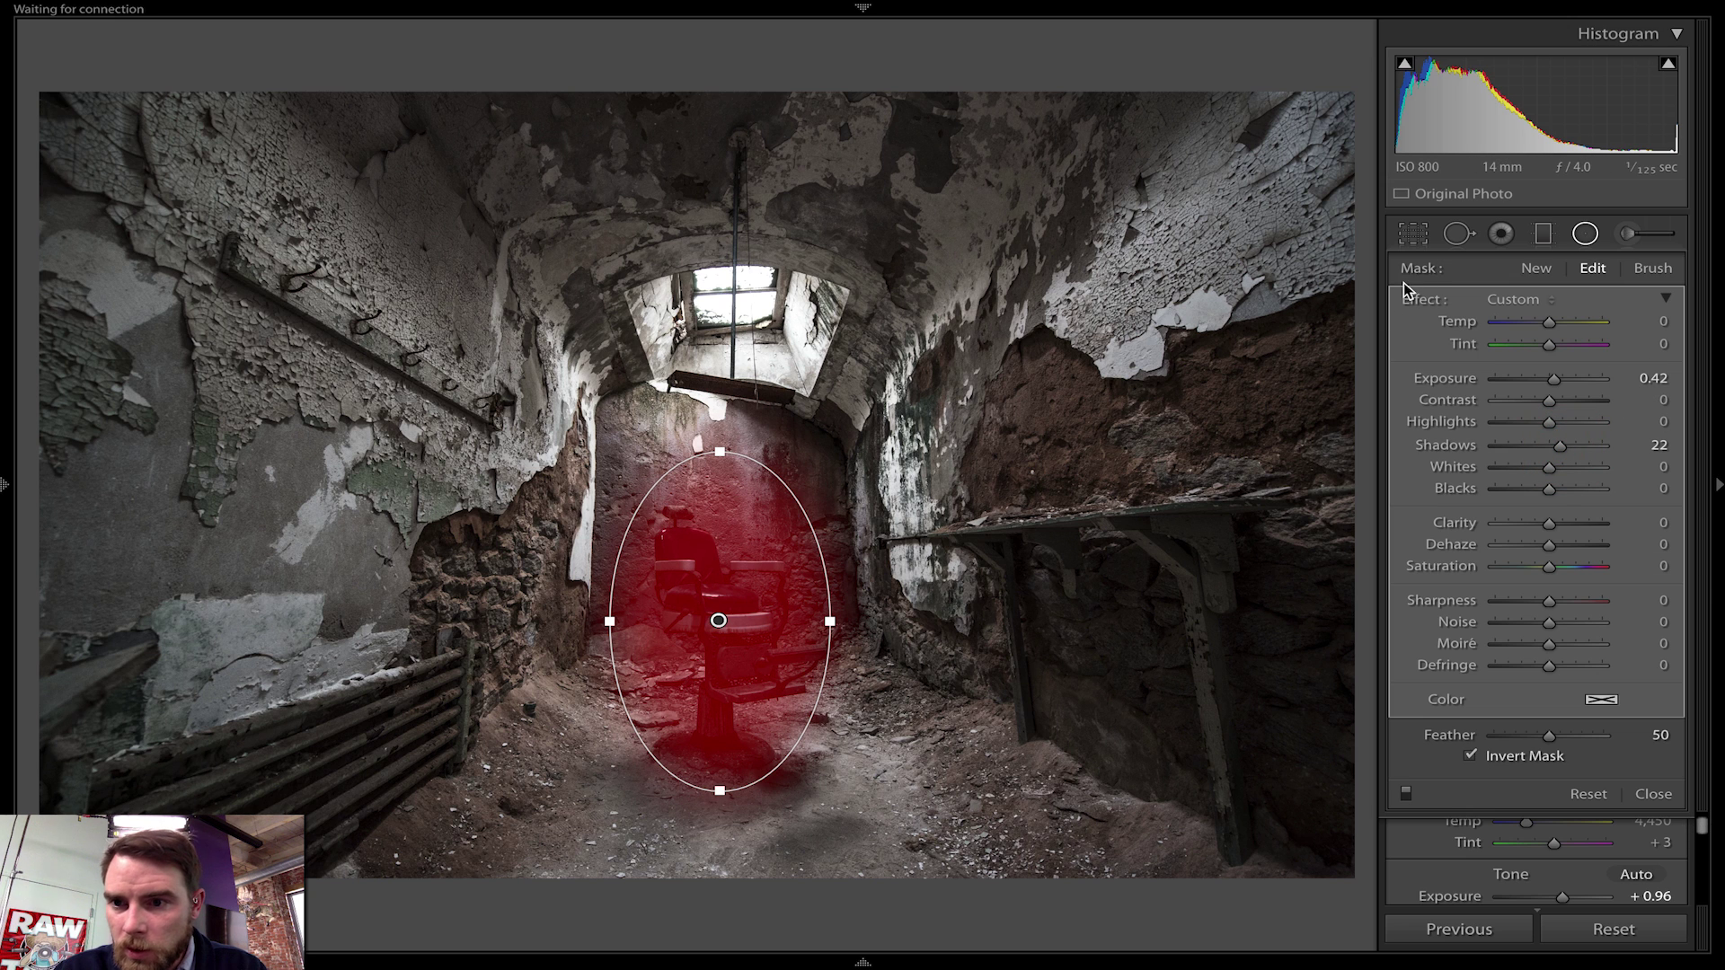
pyautogui.click(1429, 271)
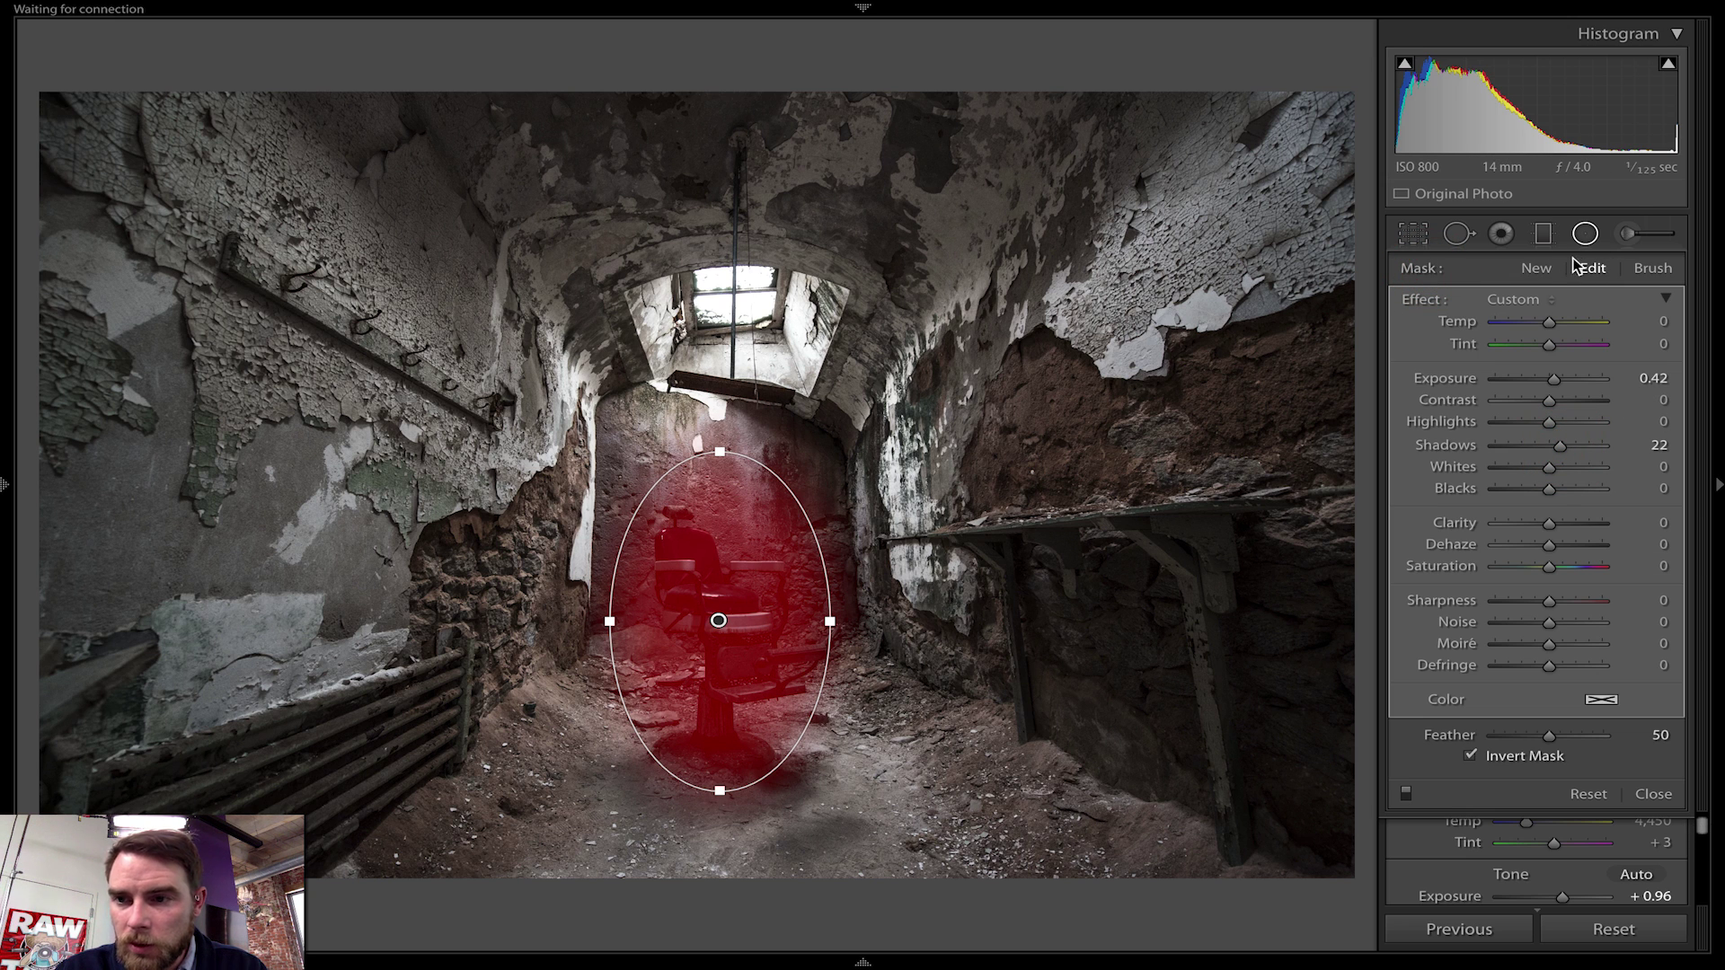
pyautogui.press('Return')
# - Compare the before and after views, then close the Radial Filter tool
pyautogui.press('\\')
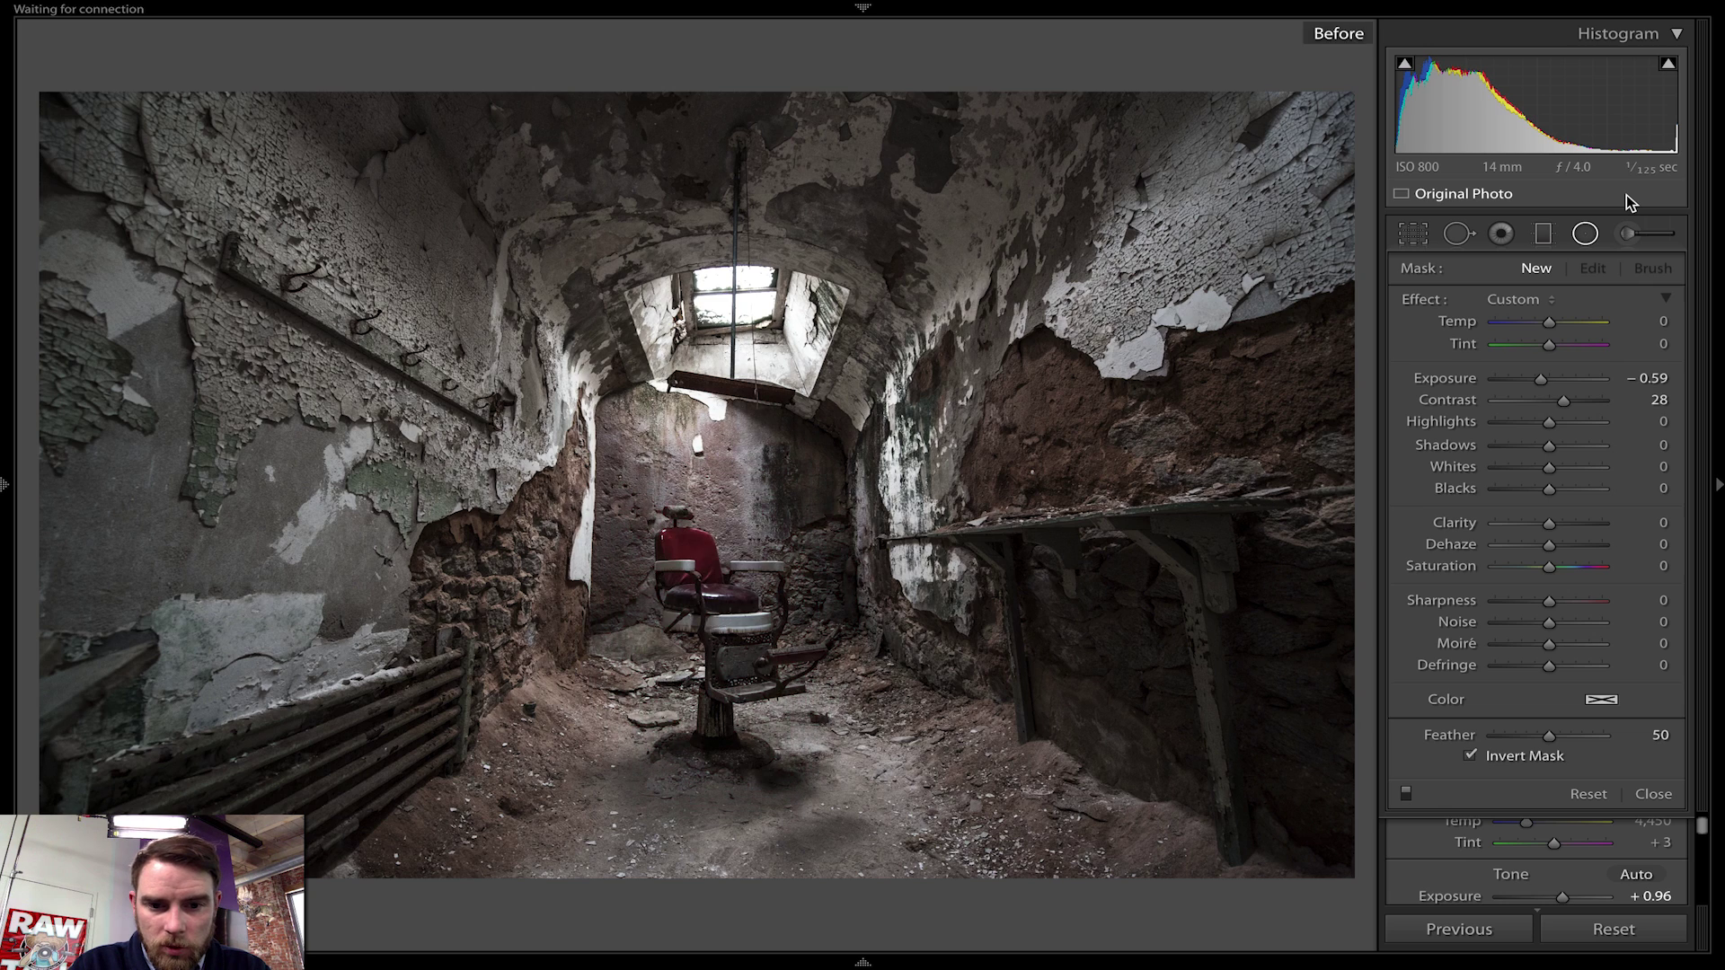
pyautogui.press('\\')
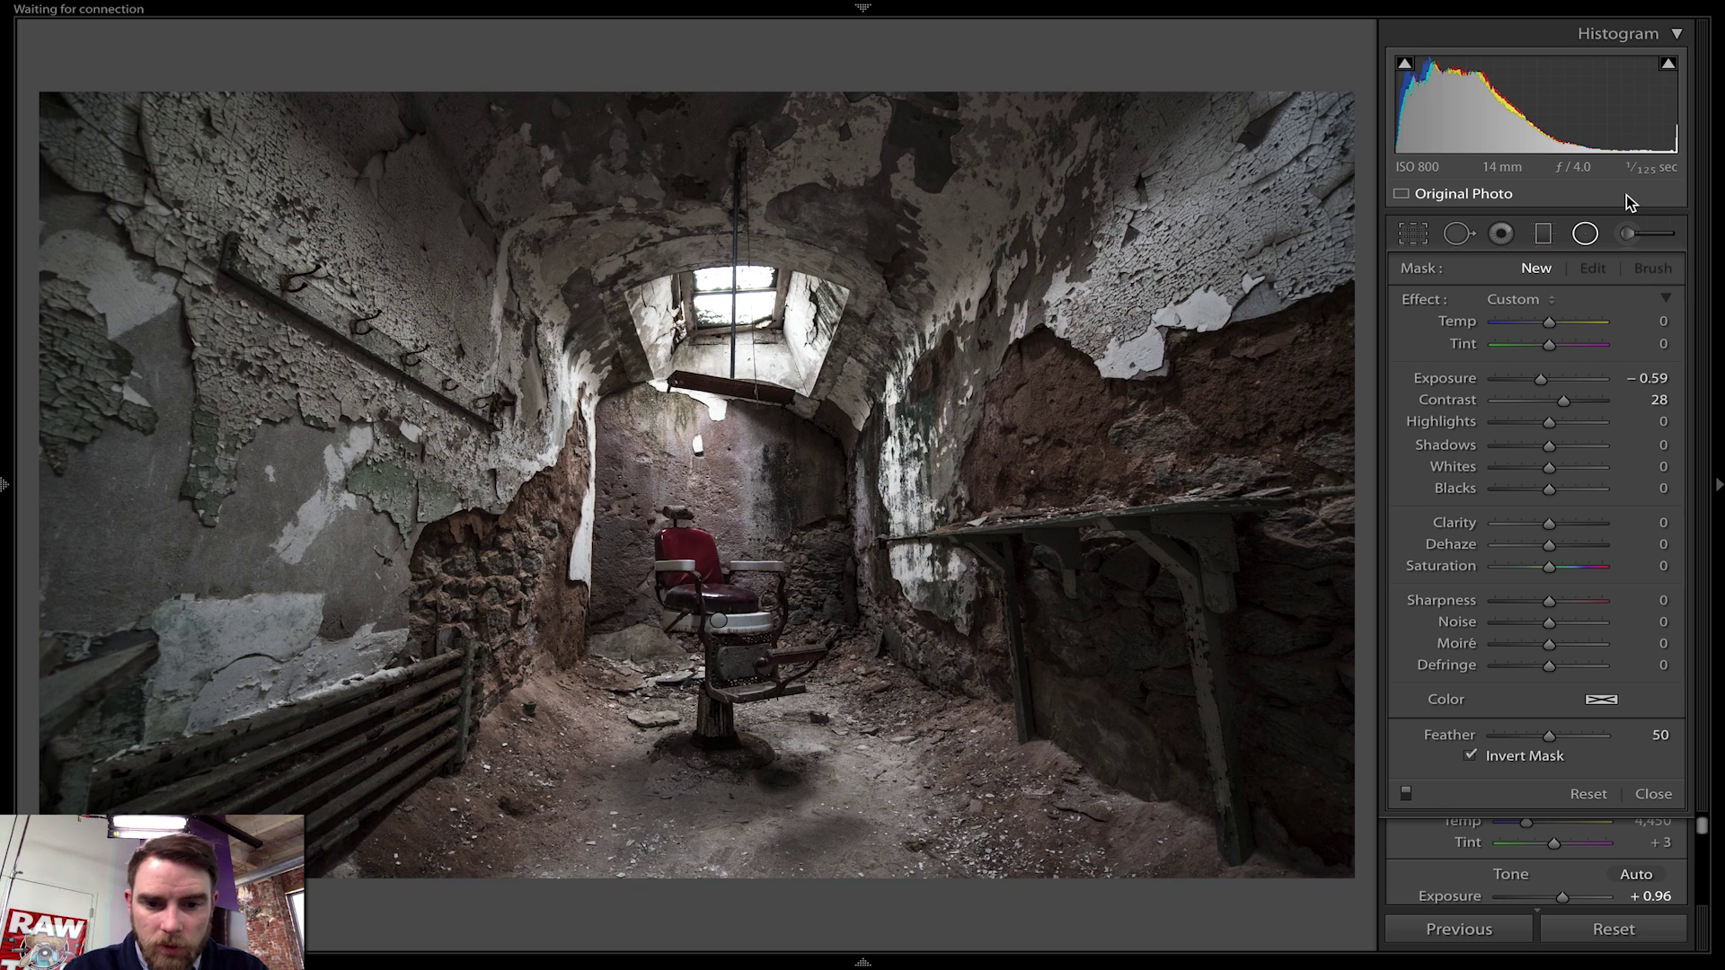
pyautogui.click(730, 621)
pyautogui.hotkey('shift', 'm')
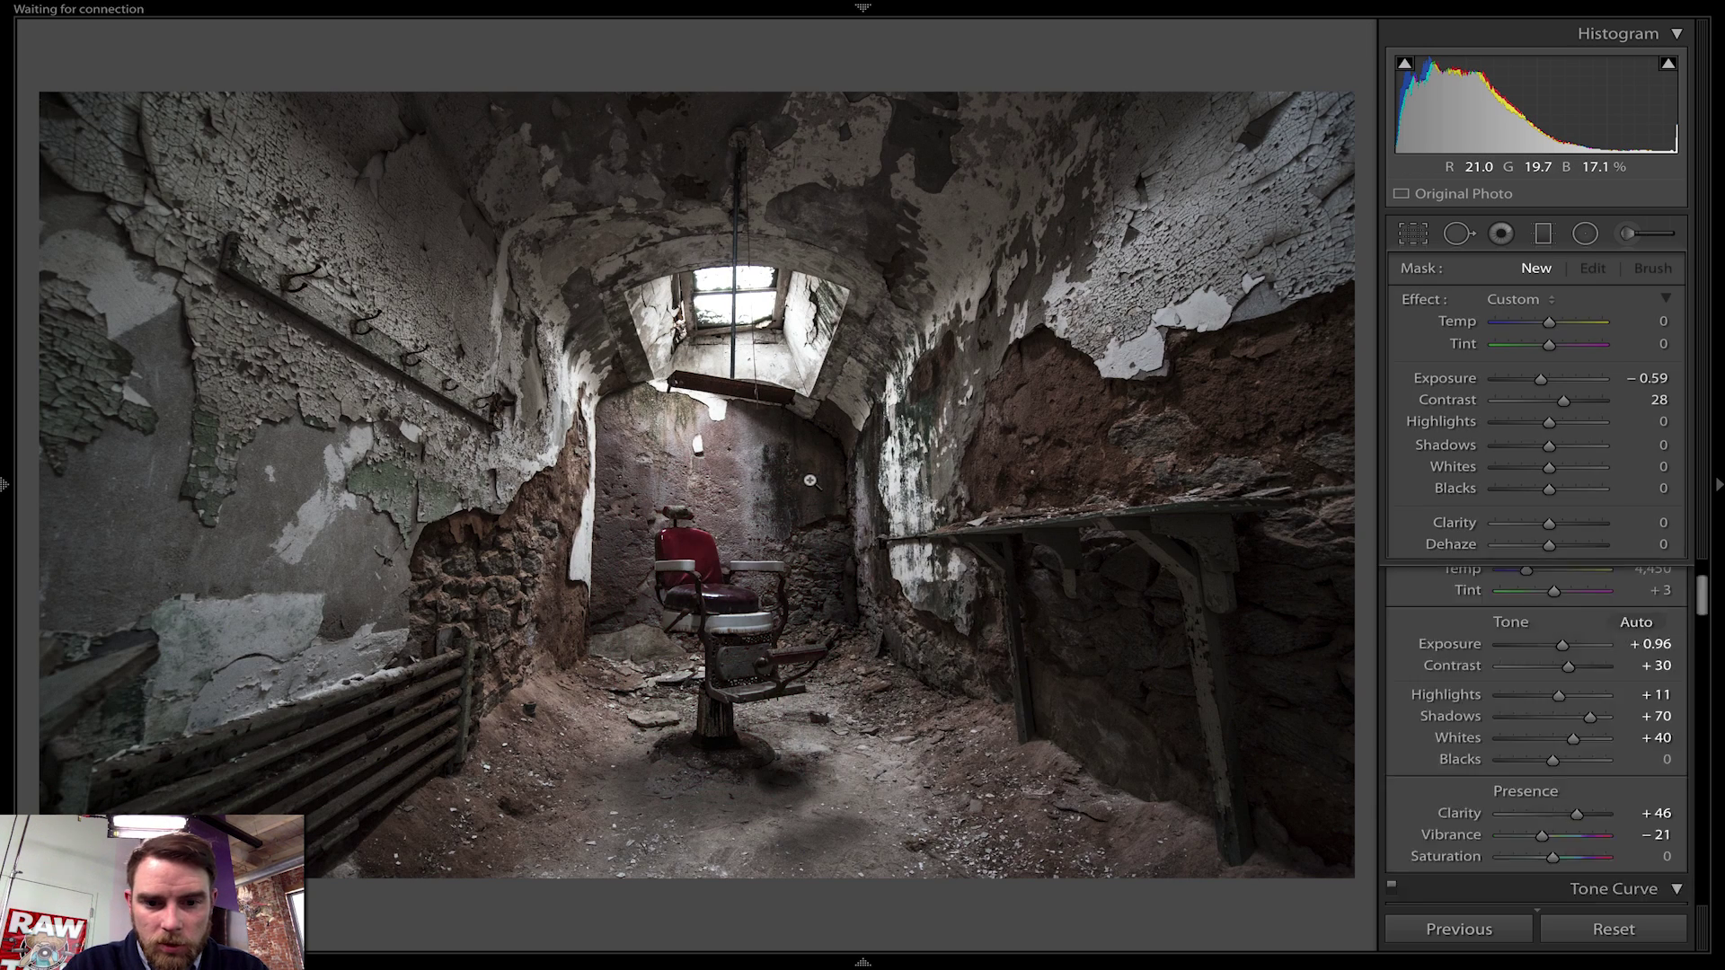
# - View the photo alone in Library, compare versions, and return to Develop on the virtual copy
pyautogui.press('g')
pyautogui.press('e')
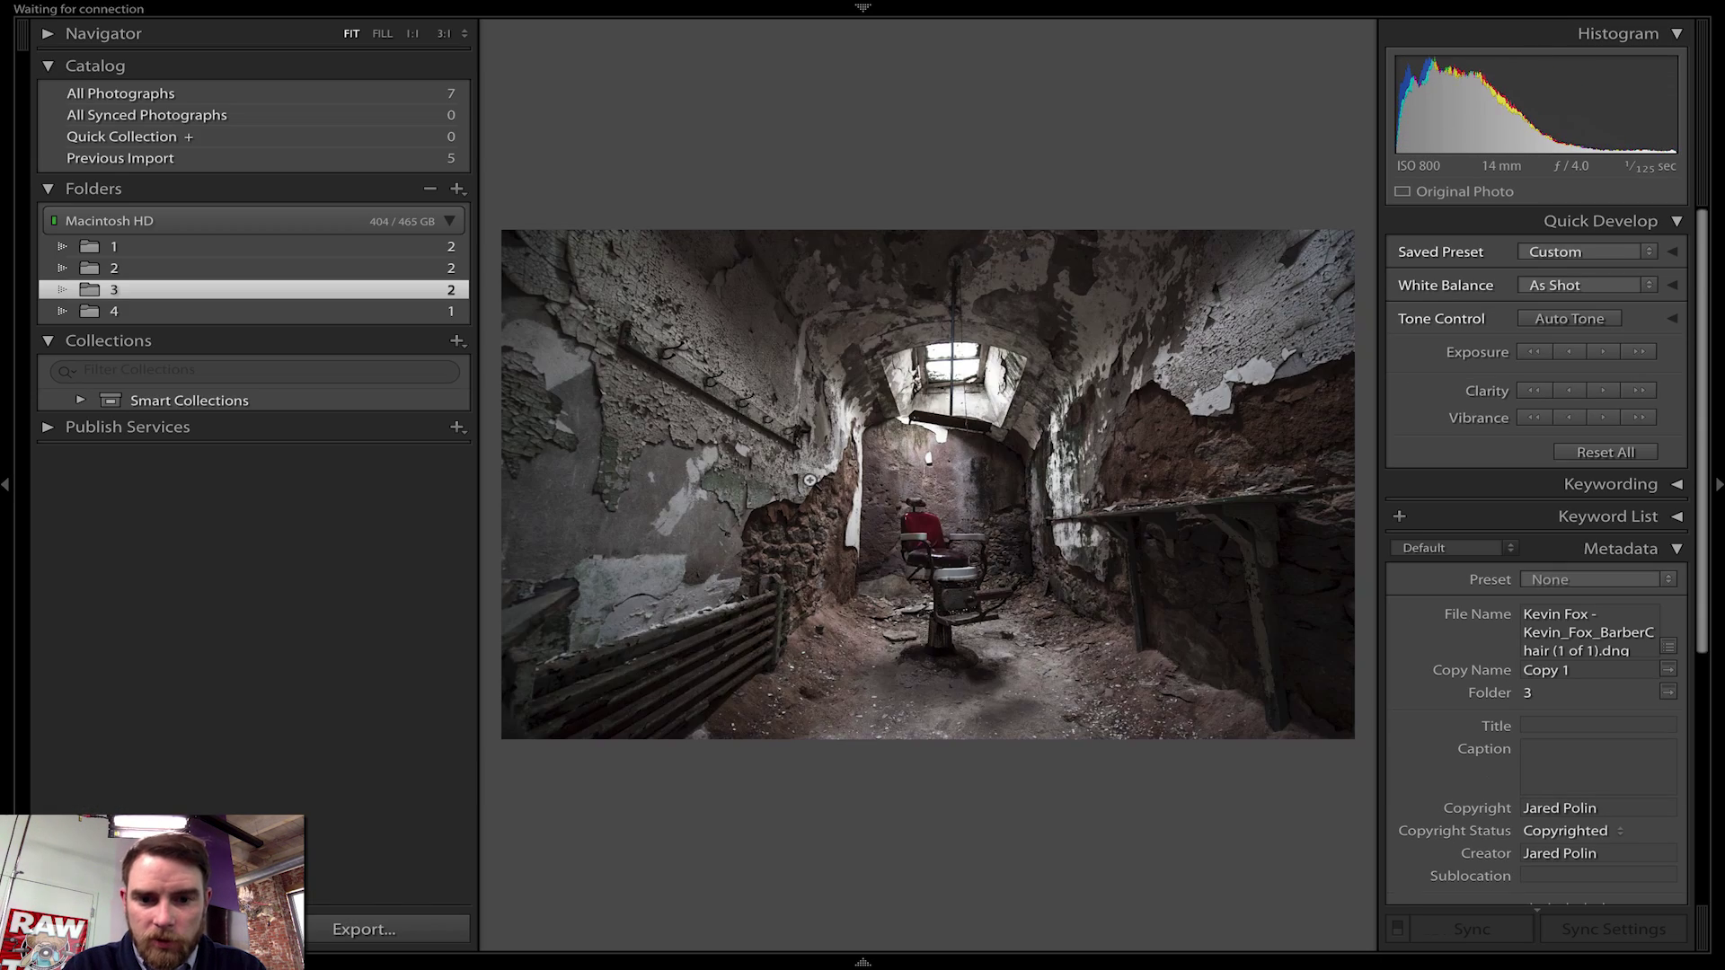
pyautogui.press('\\')
pyautogui.press('\\')
pyautogui.press('\\')
pyautogui.press('\\')
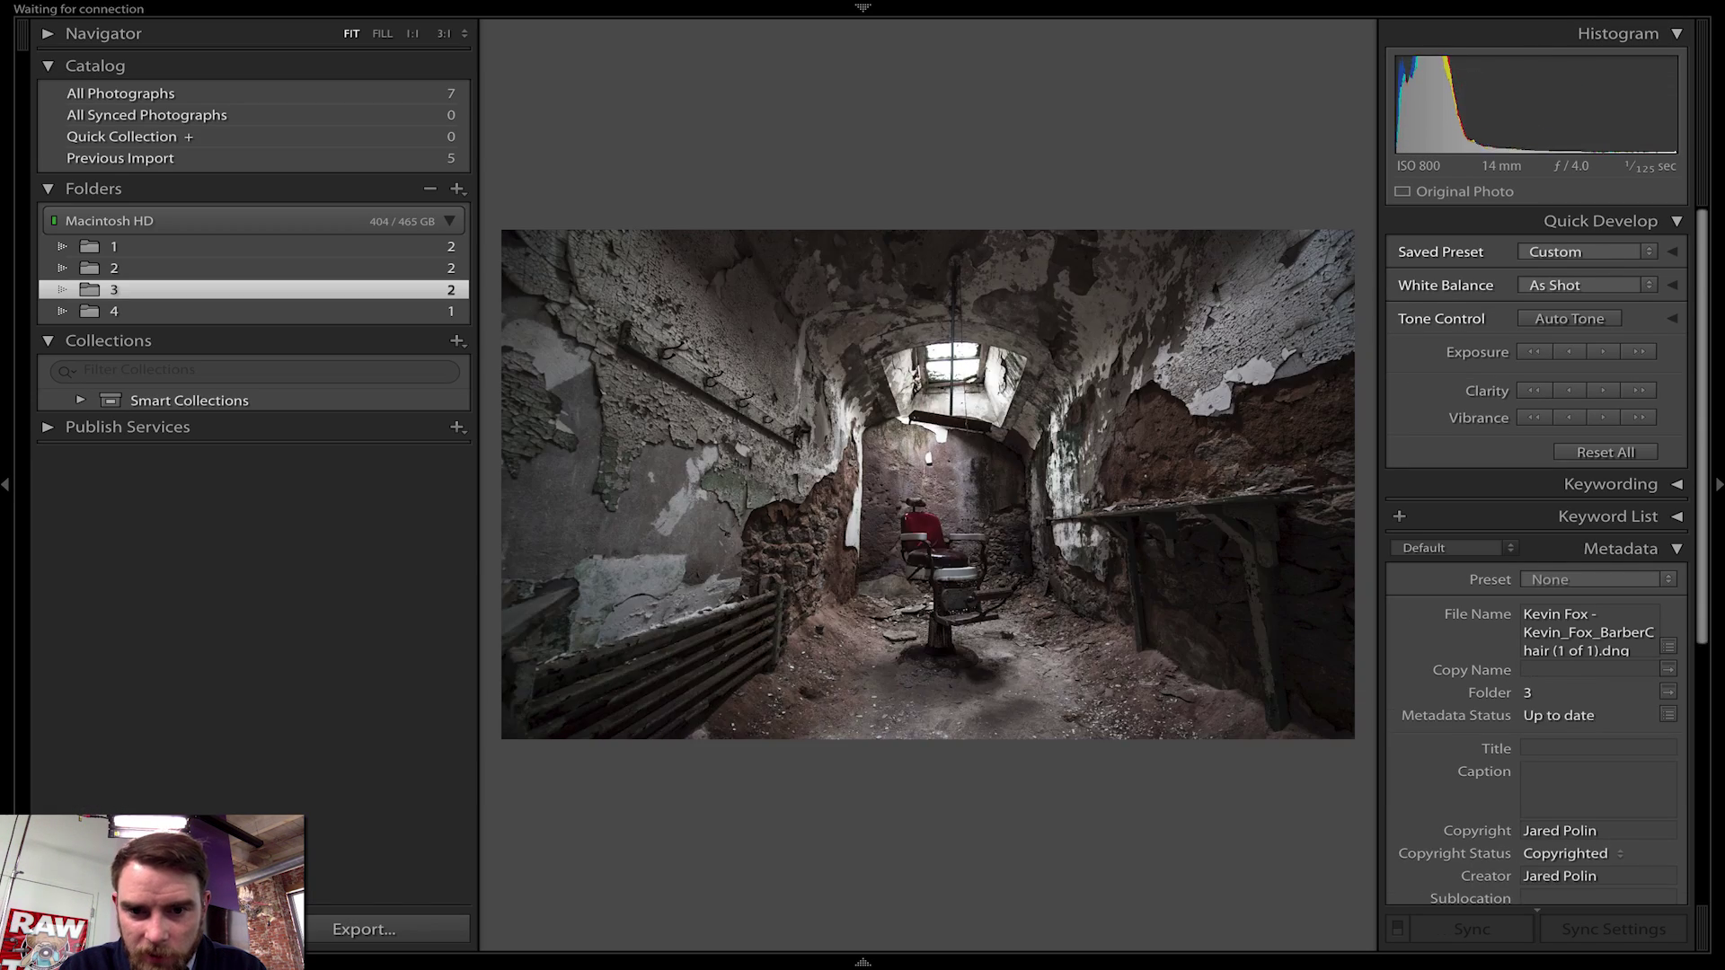
pyautogui.press('Right')
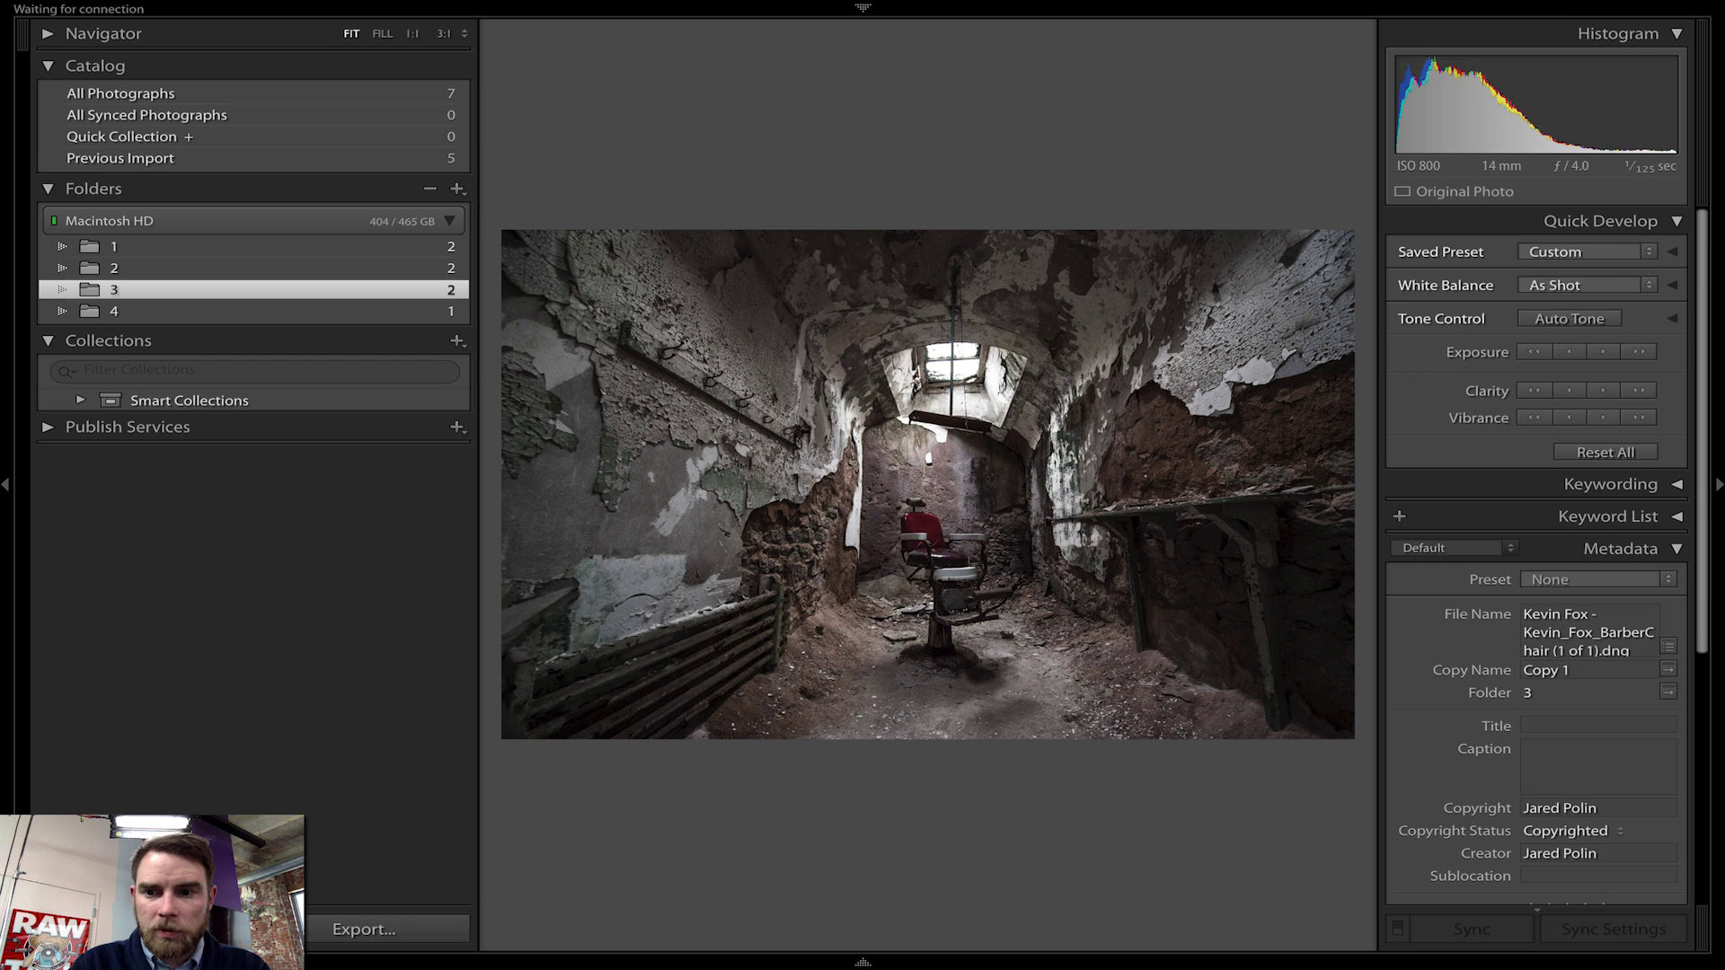
pyautogui.press('d')
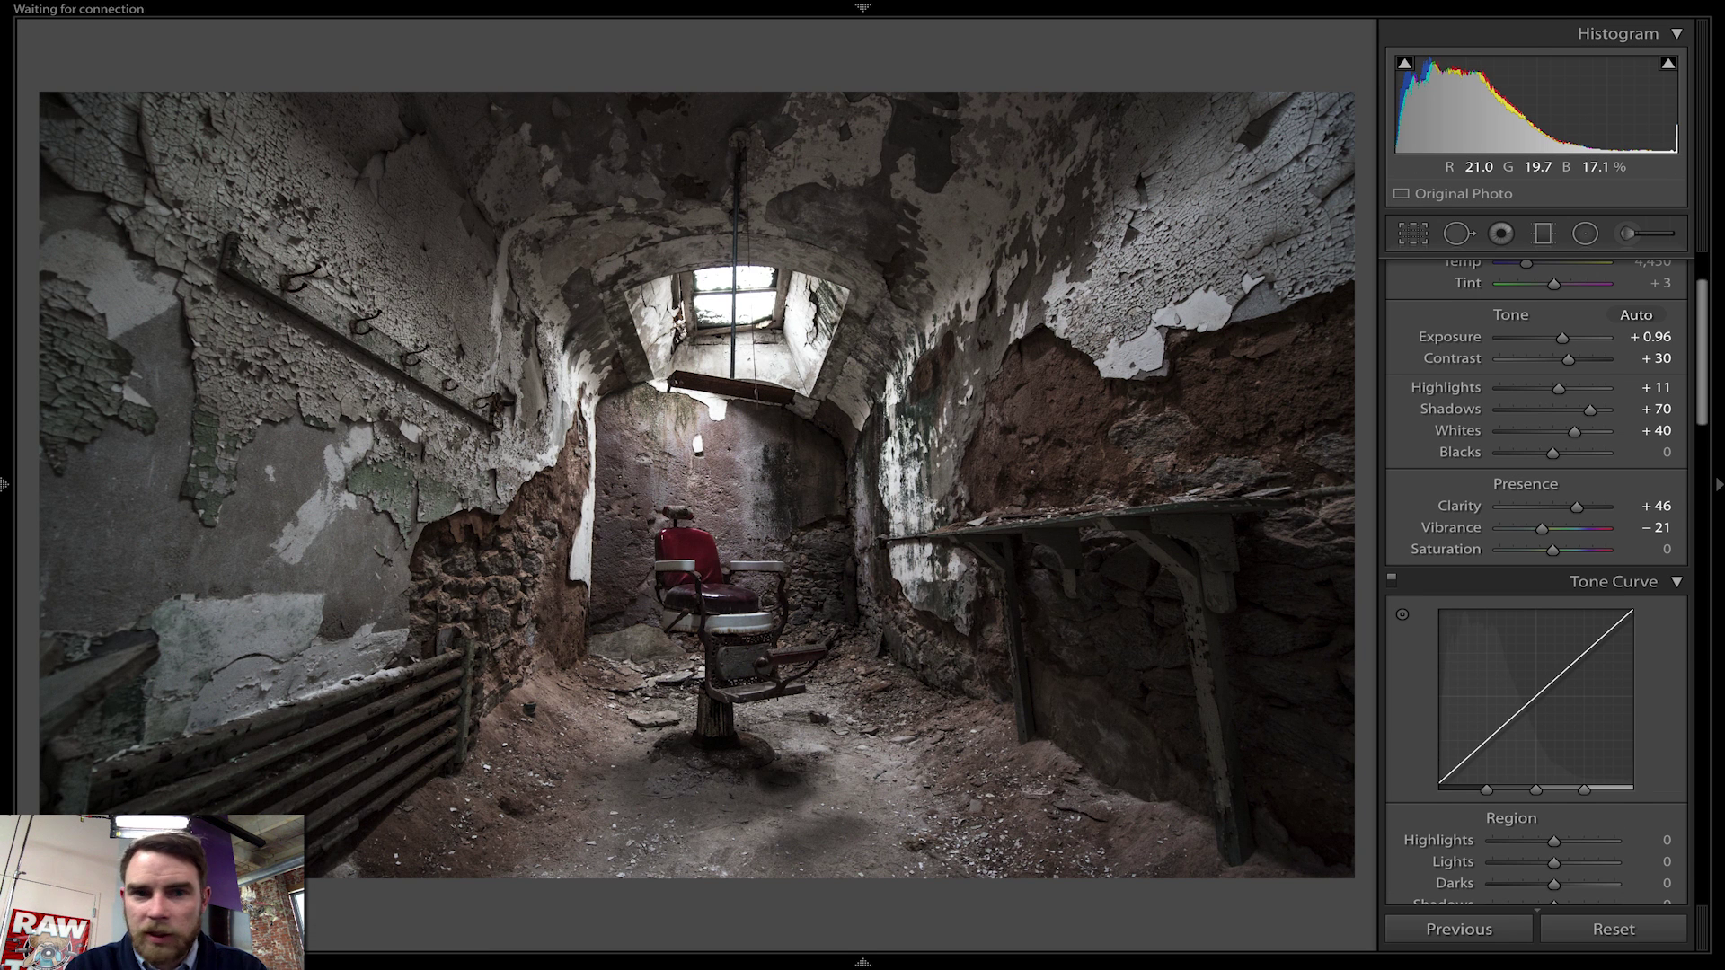
# - Lower Saturation to −21 and try Dehaze at −8 before resetting it to 0
pyautogui.scroll(-2, 1595, 481)
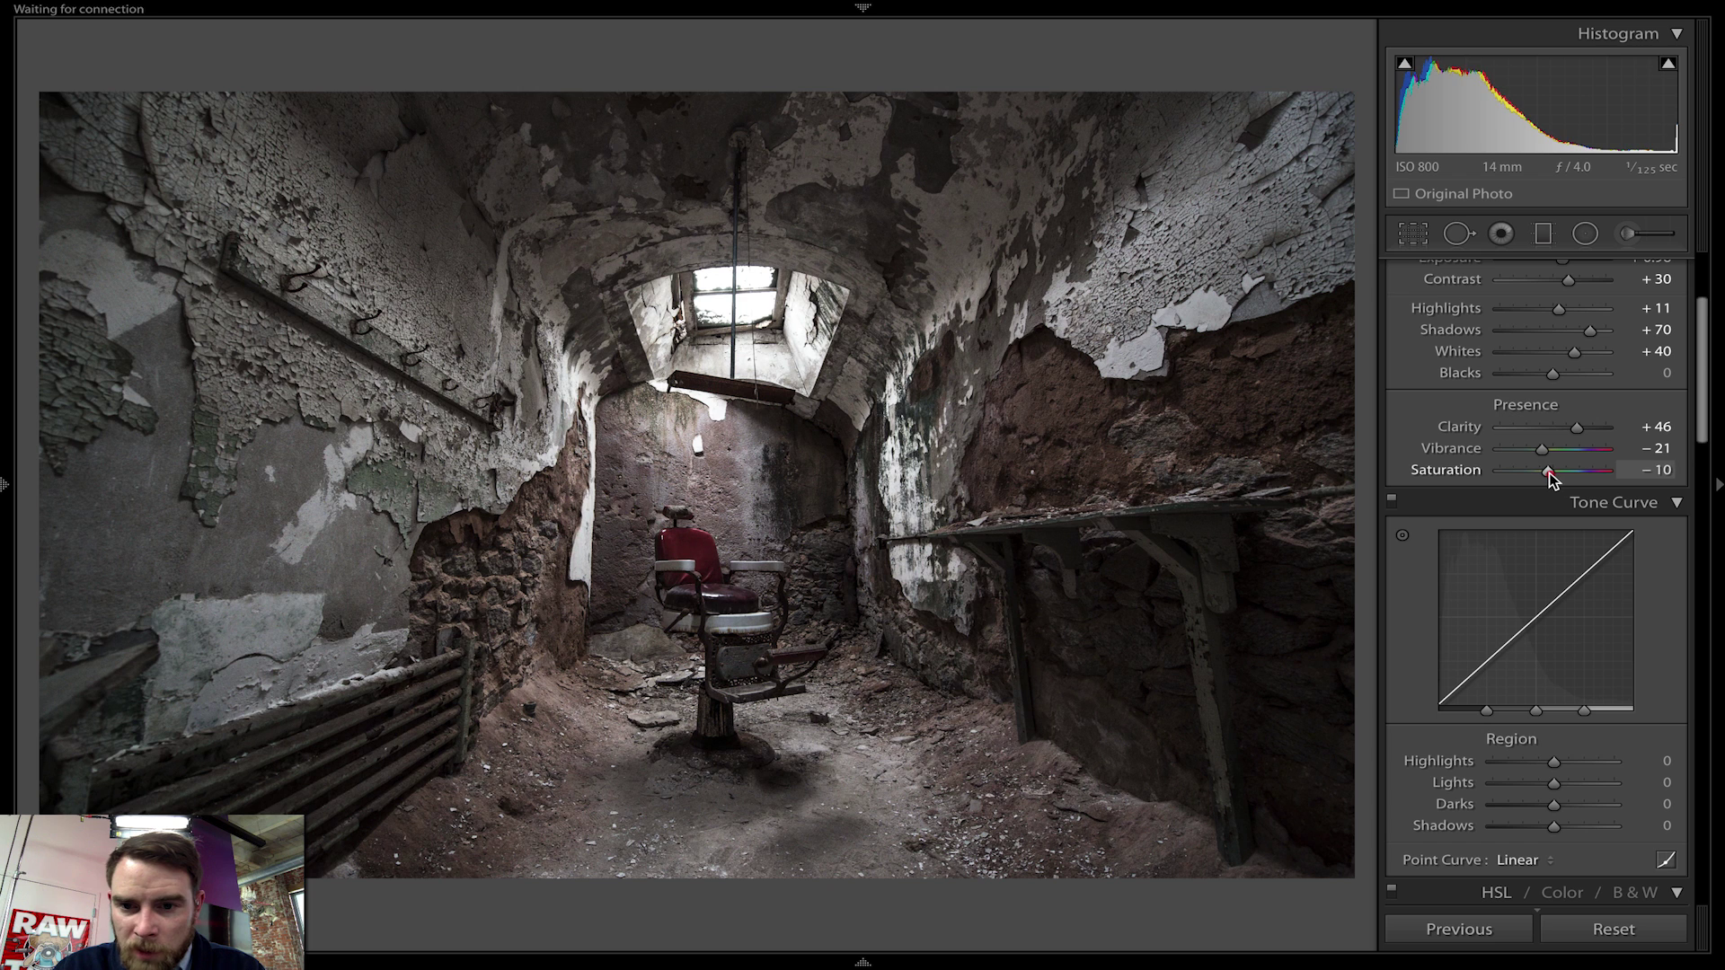
pyautogui.press('Down')
pyautogui.press('Down')
pyautogui.press('Down')
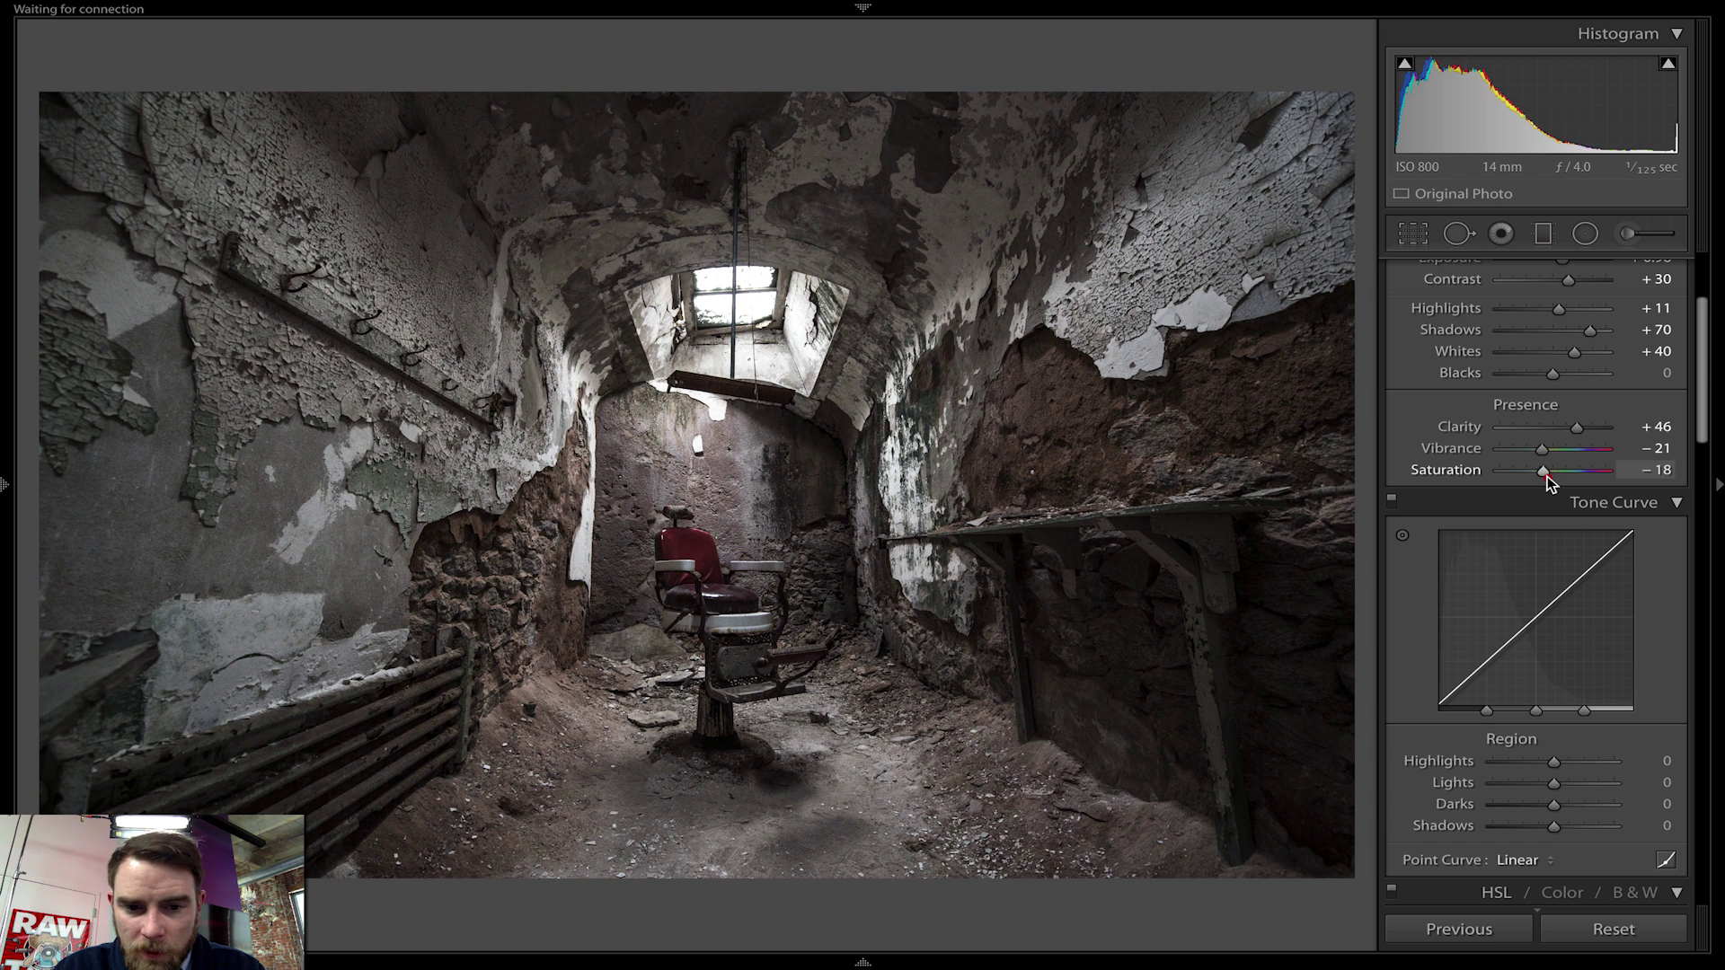
pyautogui.press('Down')
pyautogui.press('Down')
pyautogui.press('Down')
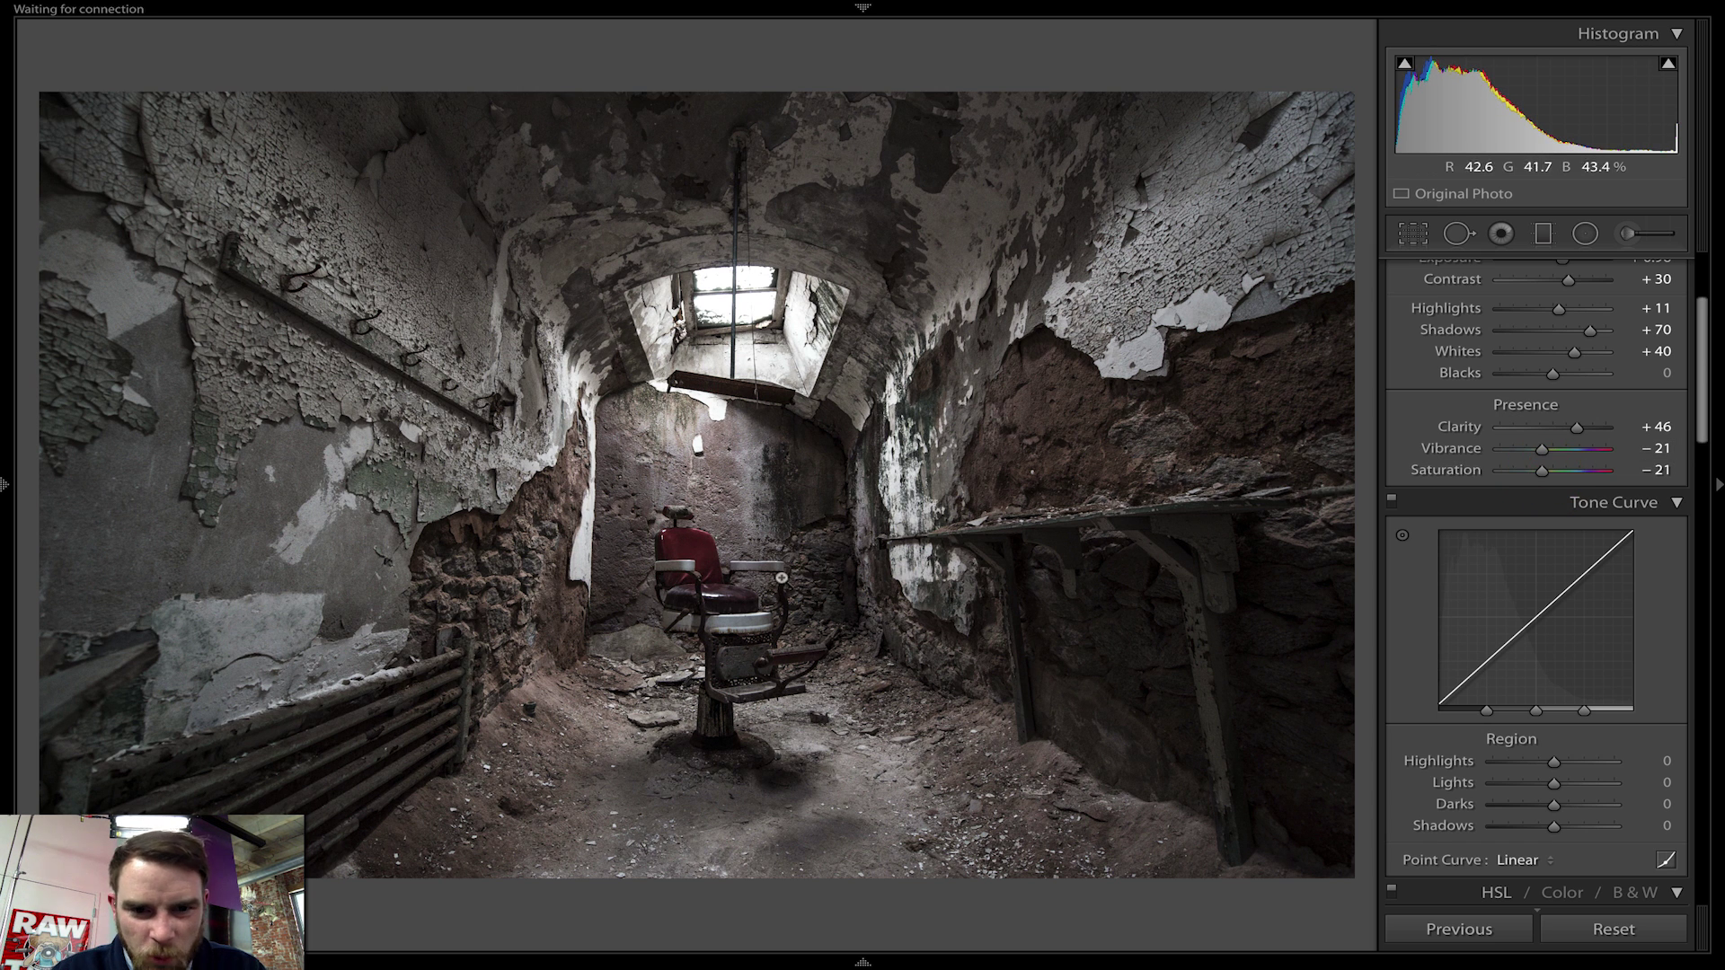
pyautogui.moveTo(1699, 388); pyautogui.dragTo(1722, 809)
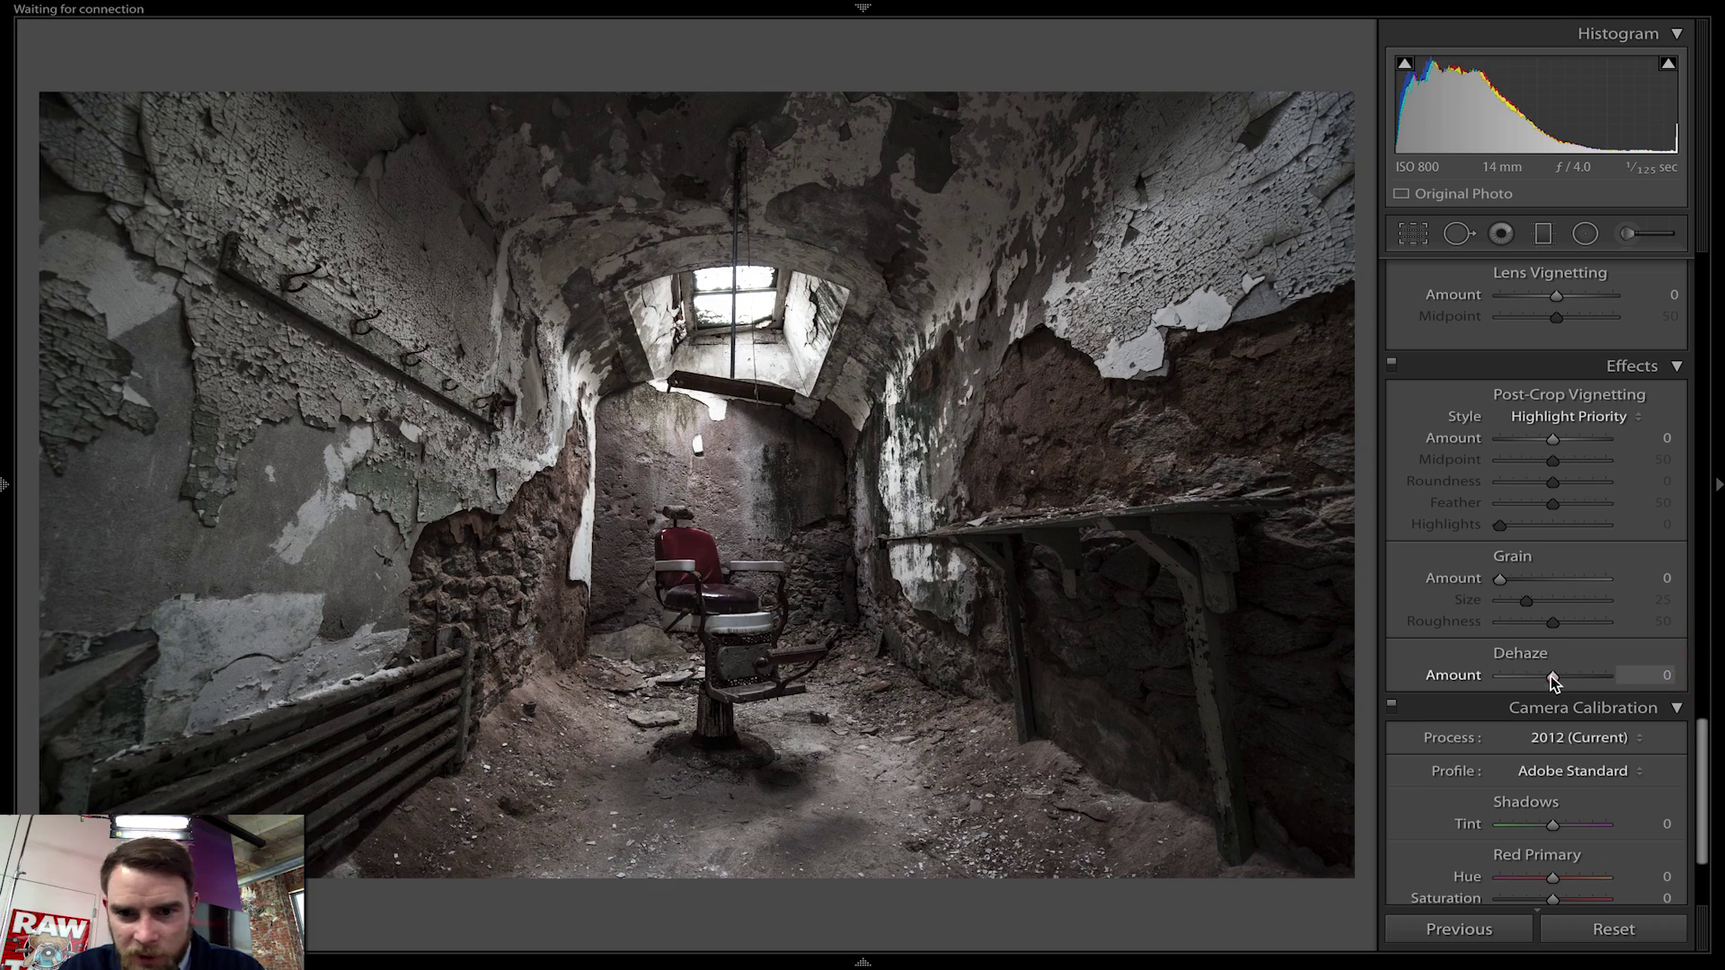
pyautogui.moveTo(1550, 676)
pyautogui.mouseDown()
pyautogui.moveTo(1527, 679)
pyautogui.moveTo(1549, 682)
pyautogui.mouseUp()
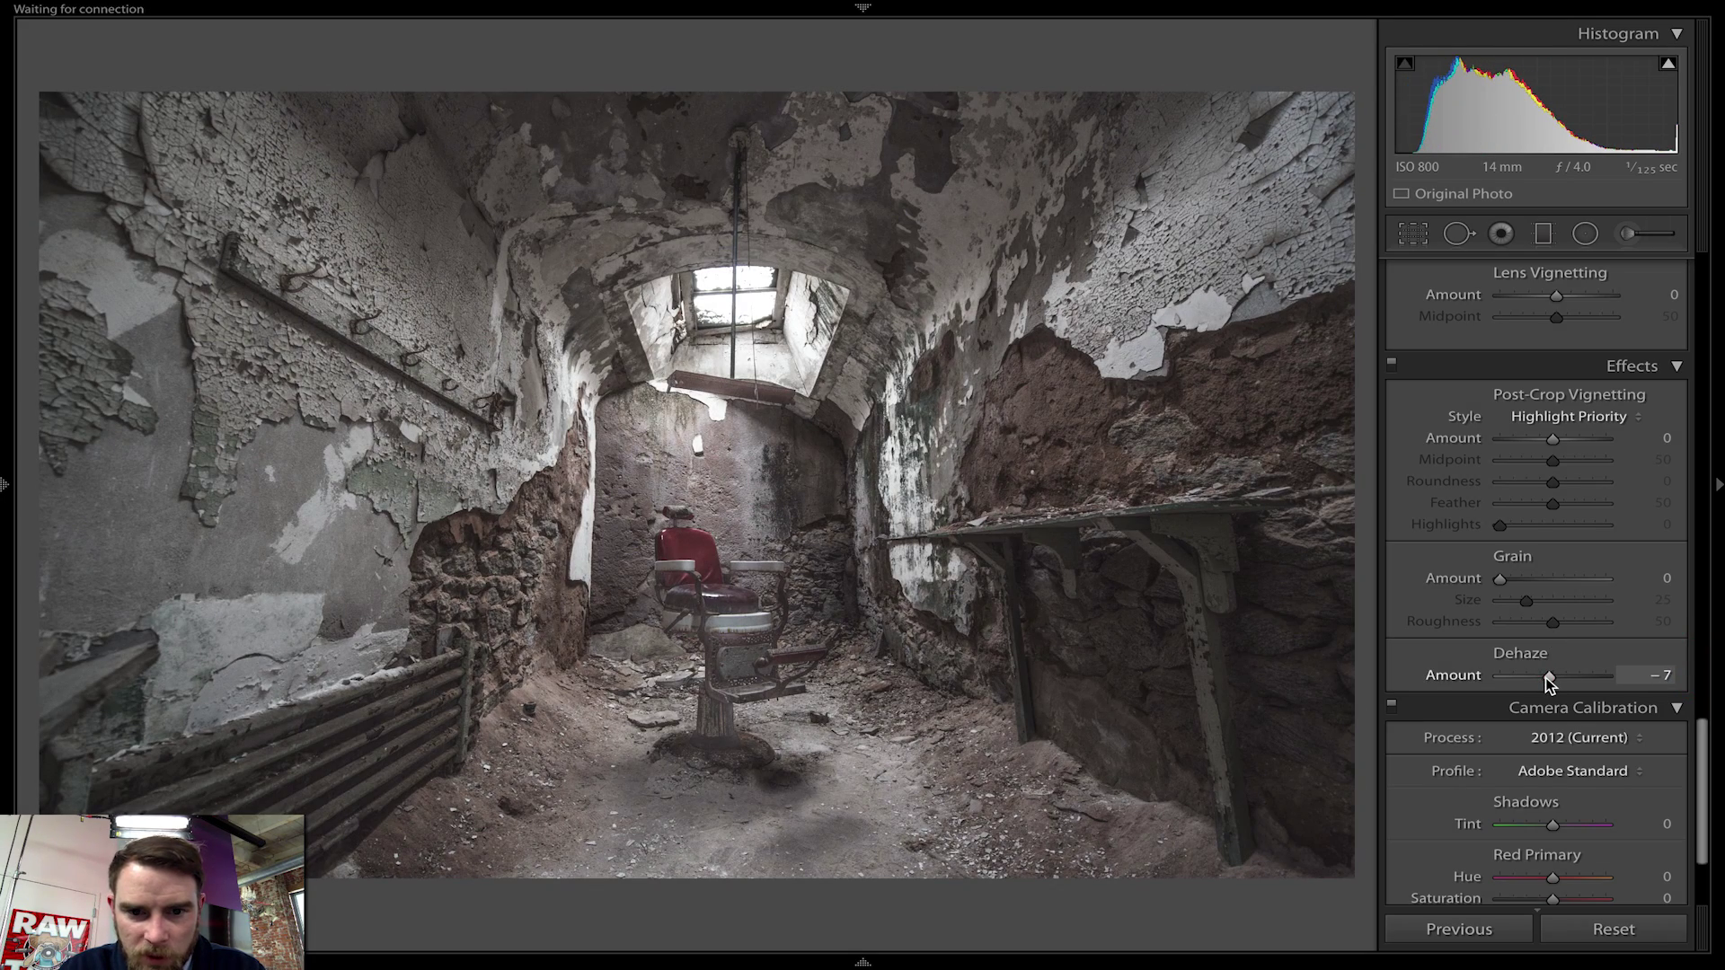
pyautogui.click(1670, 674)
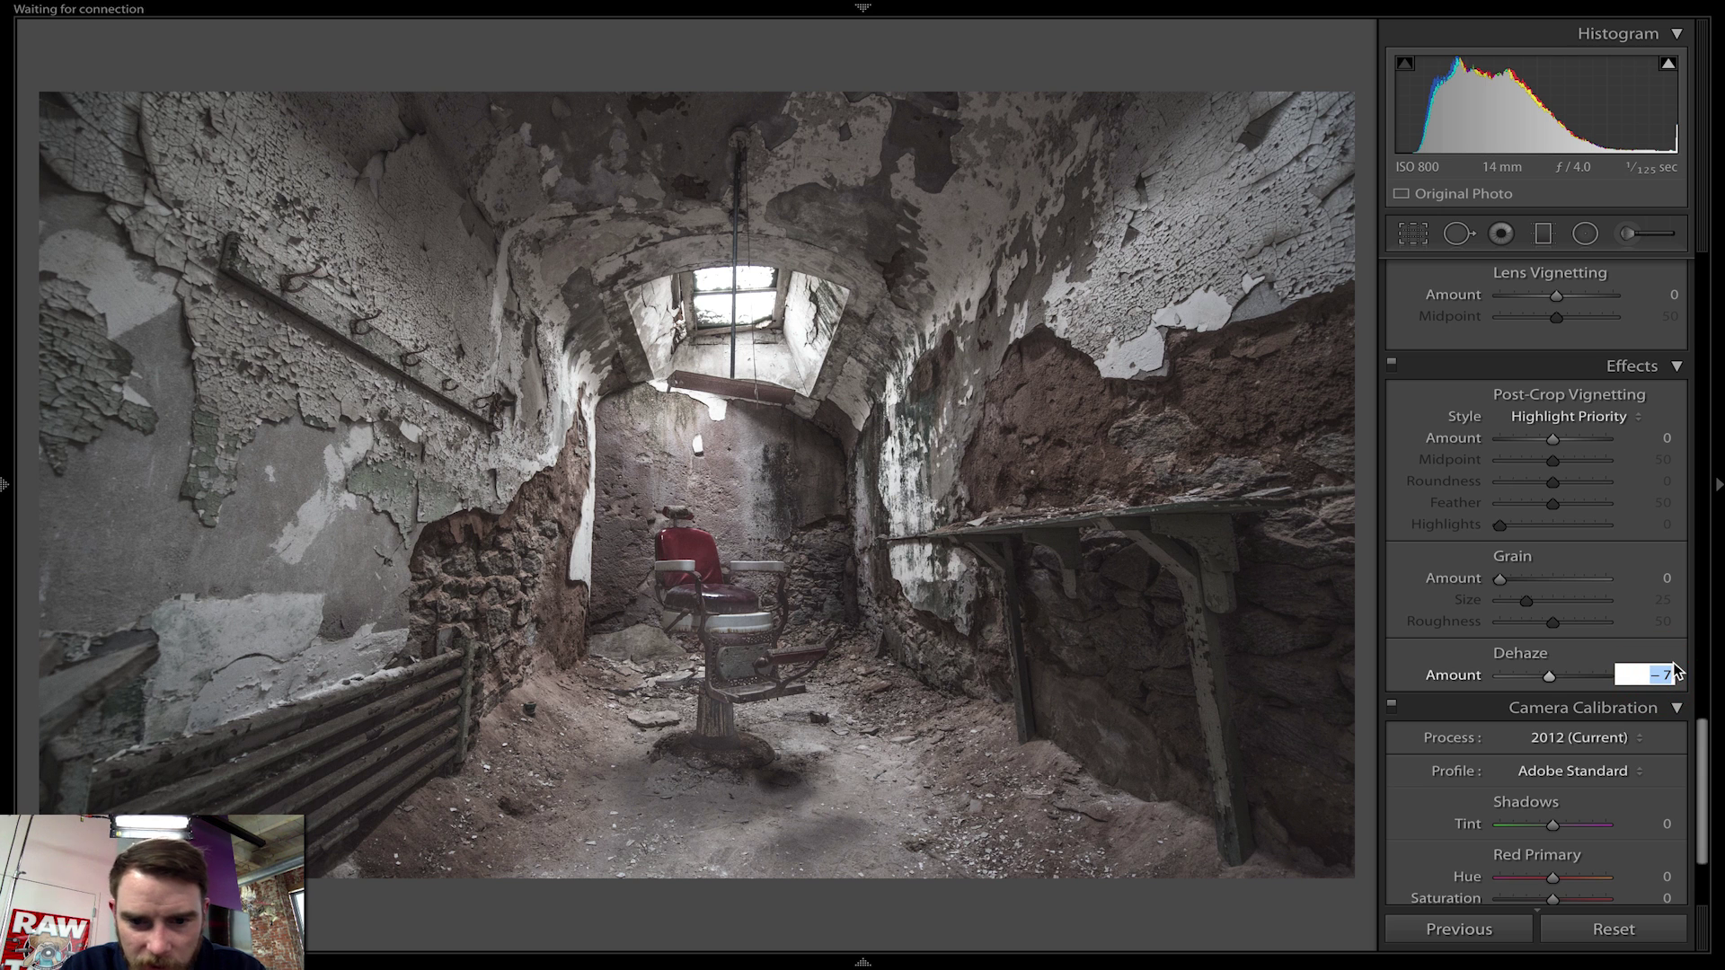
pyautogui.press('Down')
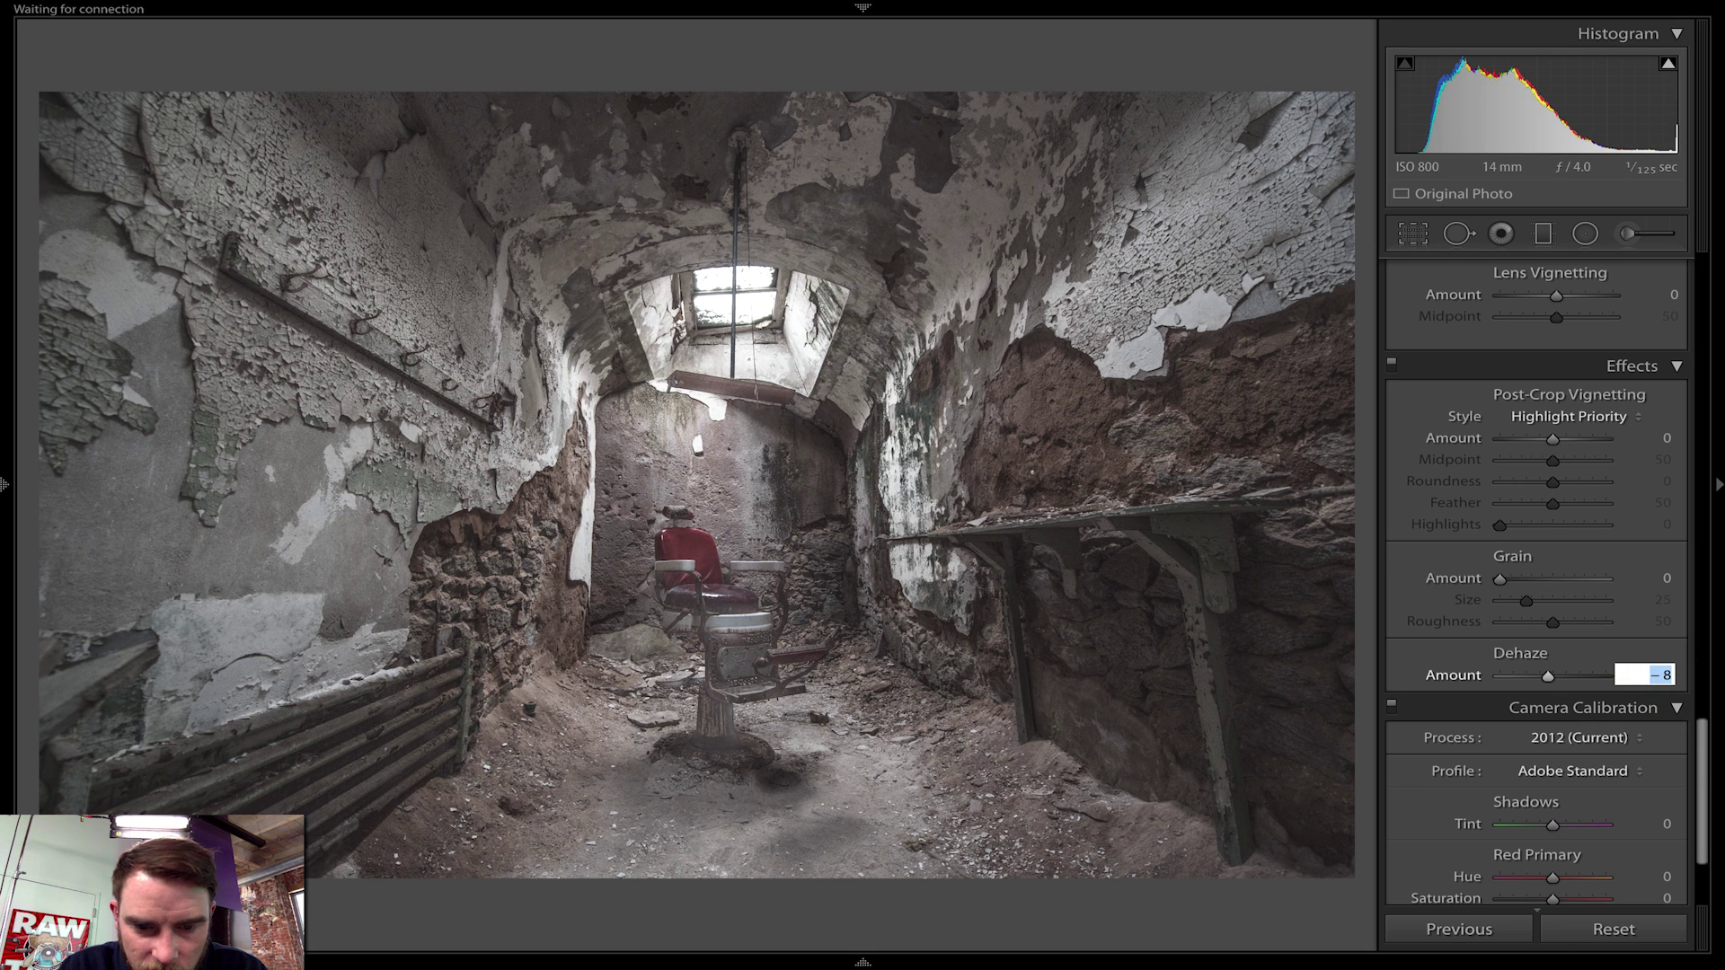
pyautogui.press('Return')
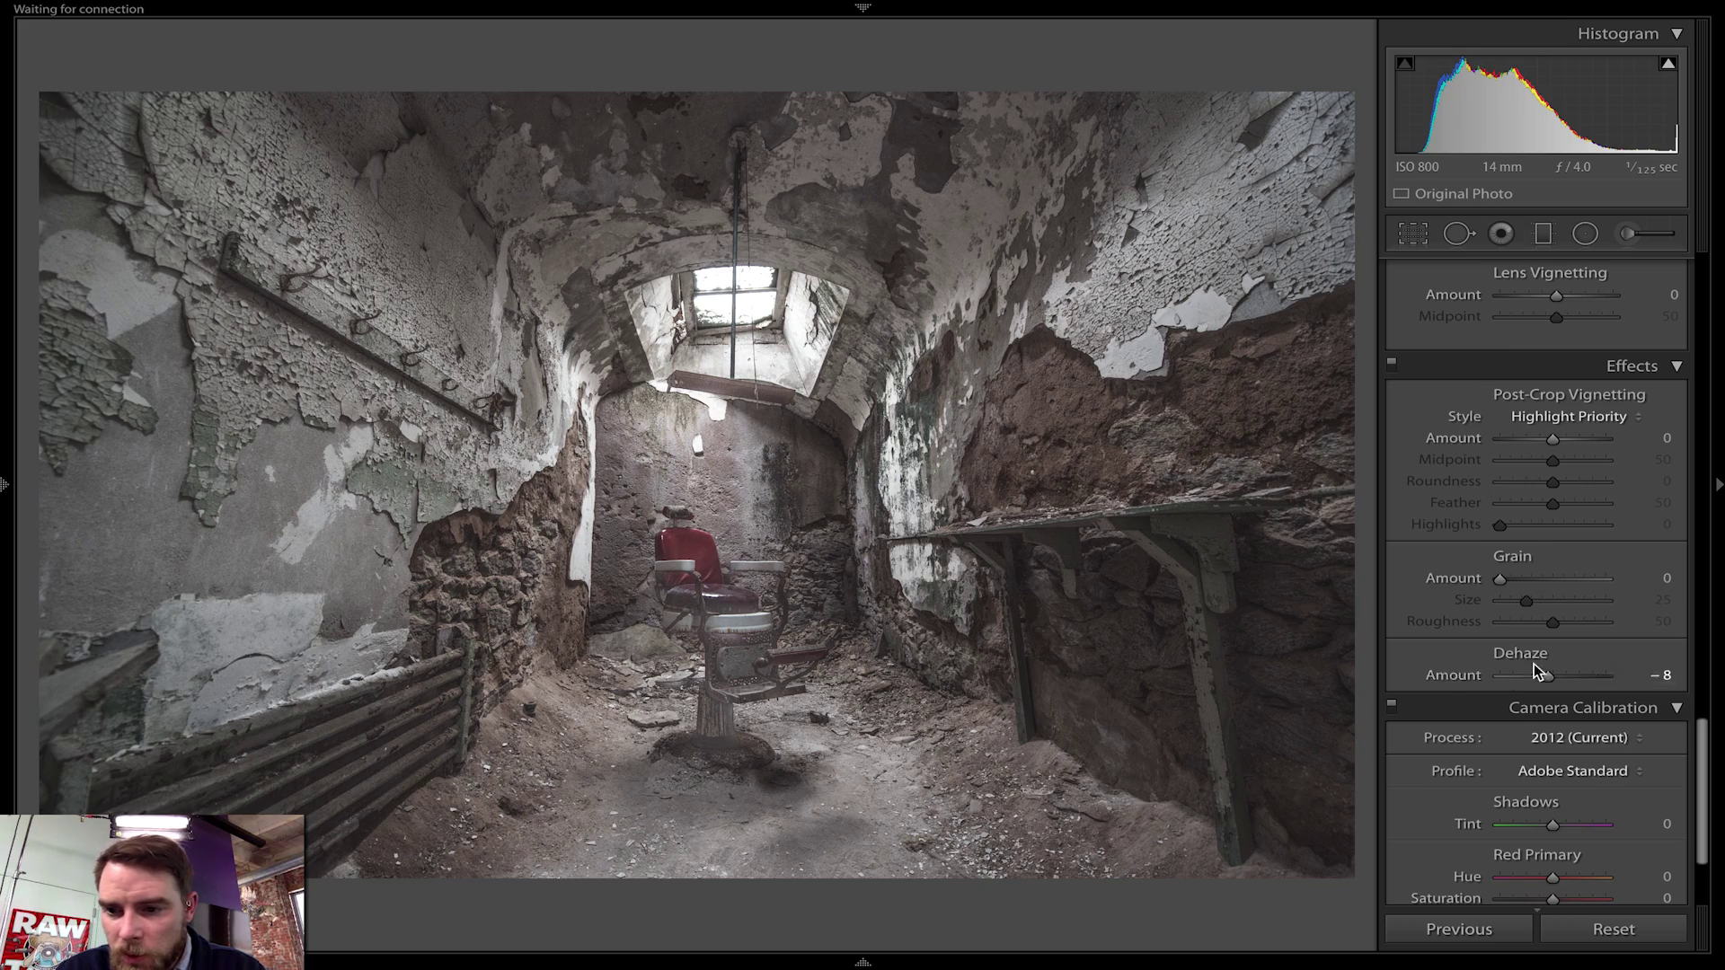
pyautogui.doubleClick(1442, 679)
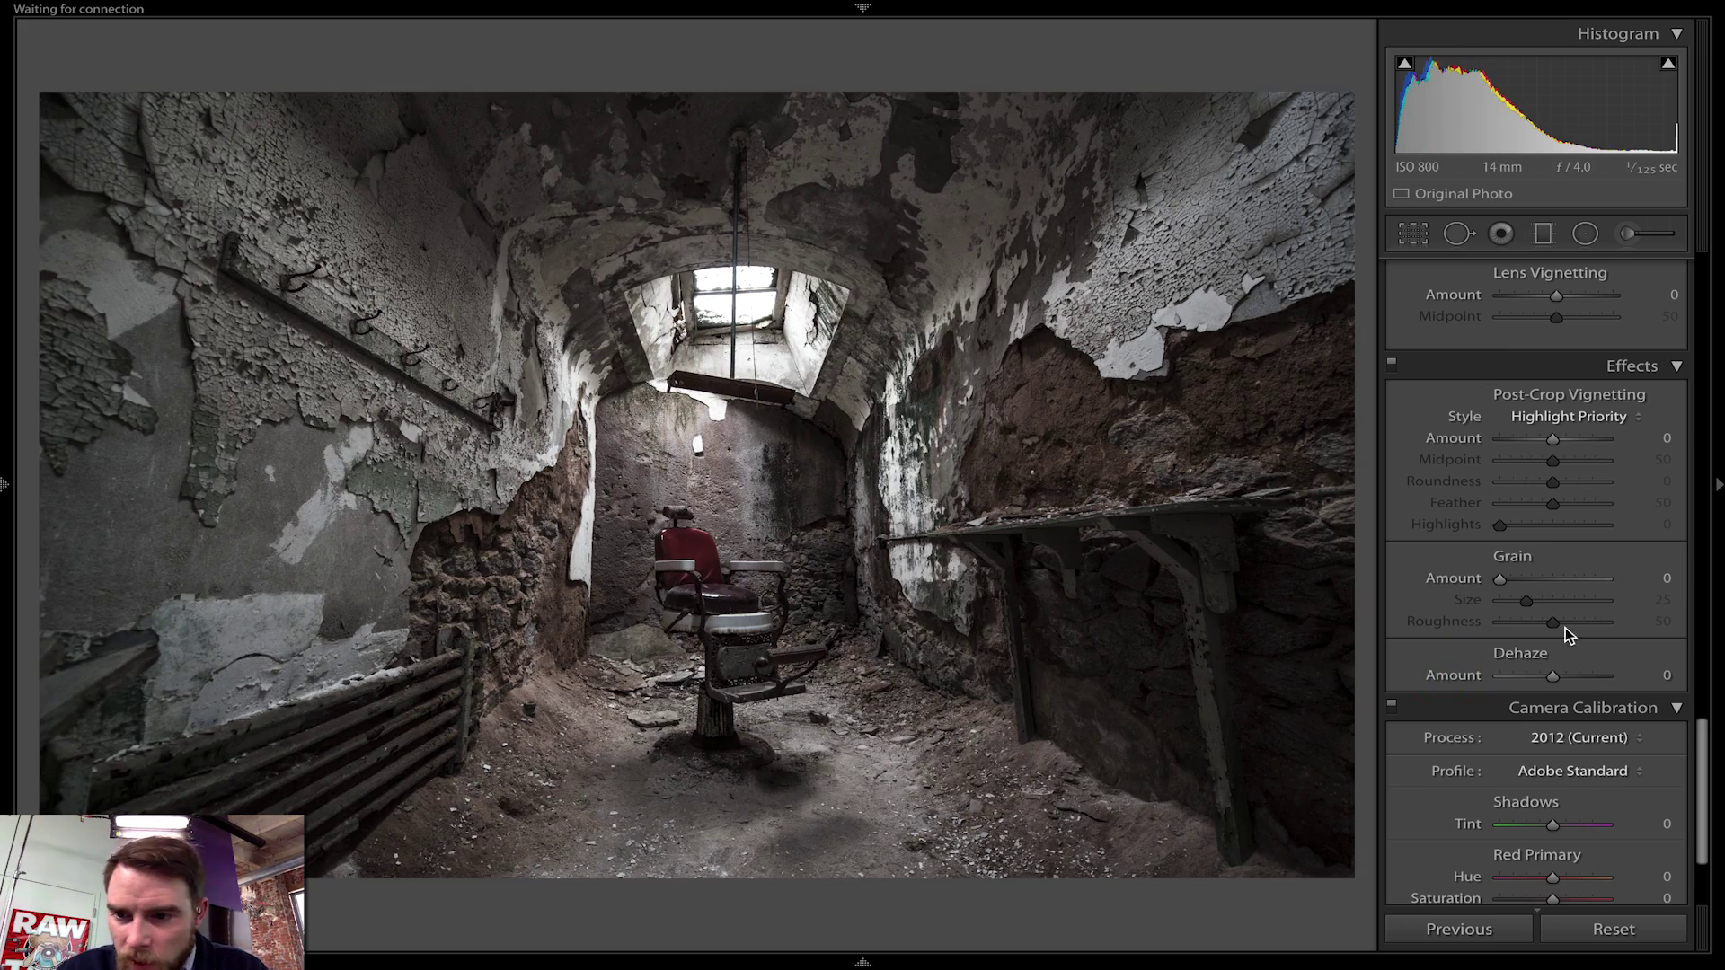
# - Zoom in on the chair and back out, then show the radial filter settings and left panel
pyautogui.click(710, 604)
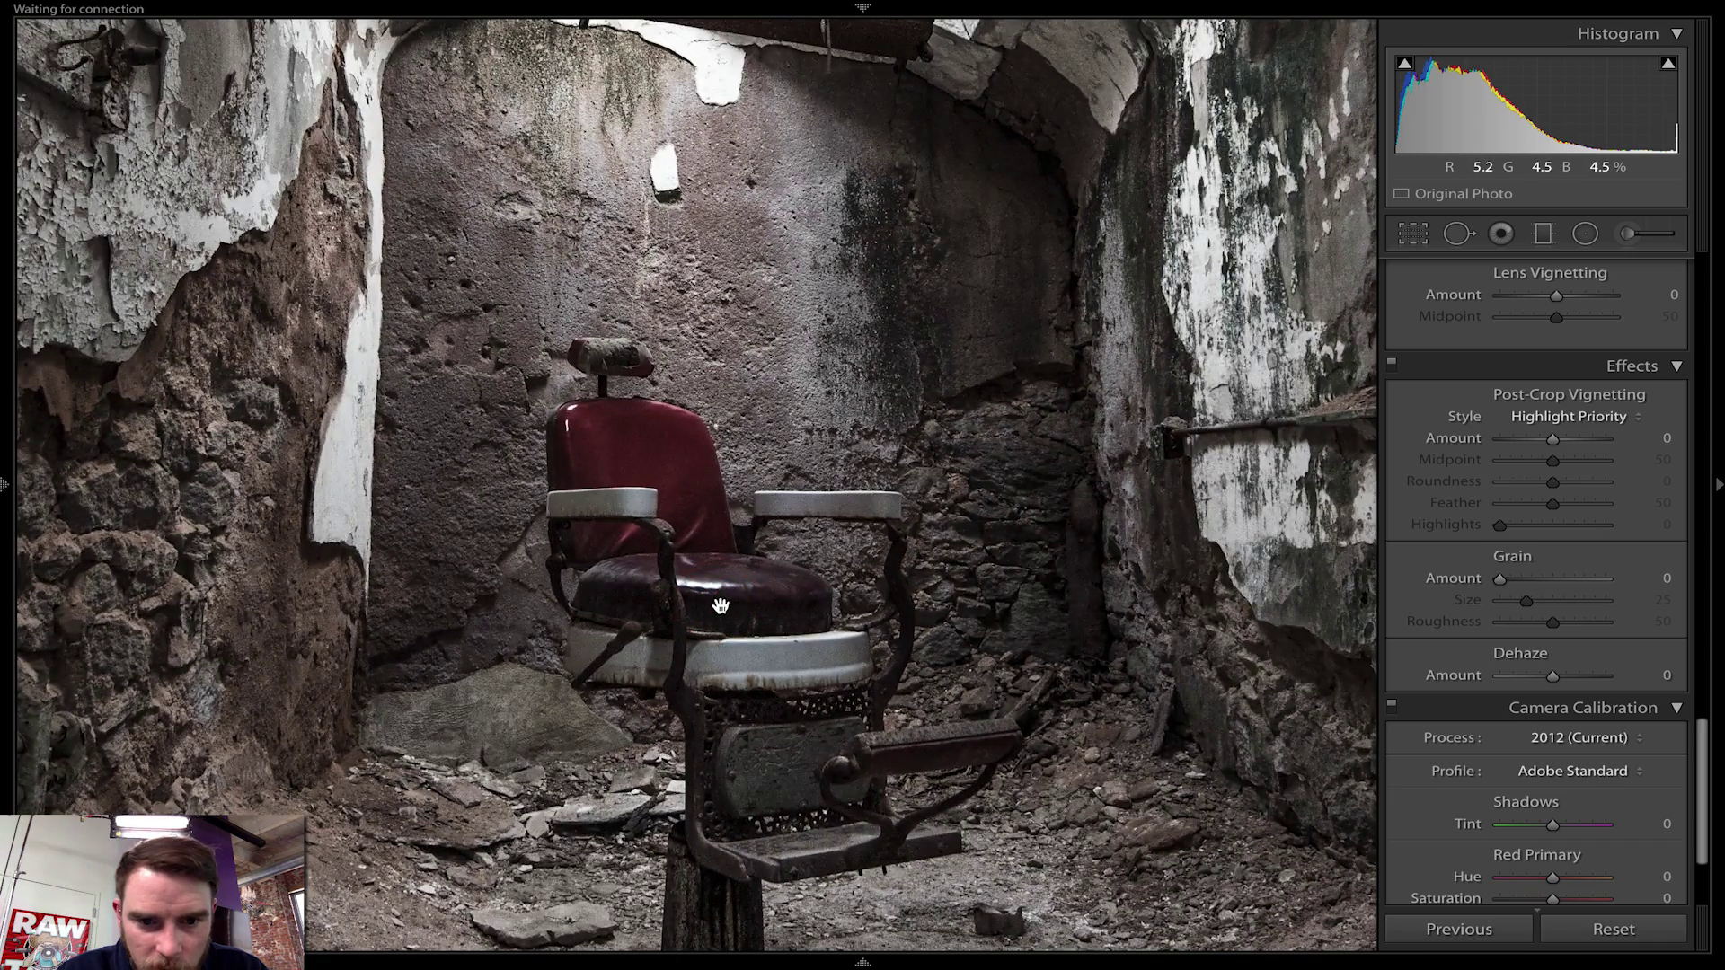
pyautogui.click(721, 608)
pyautogui.click(1585, 234)
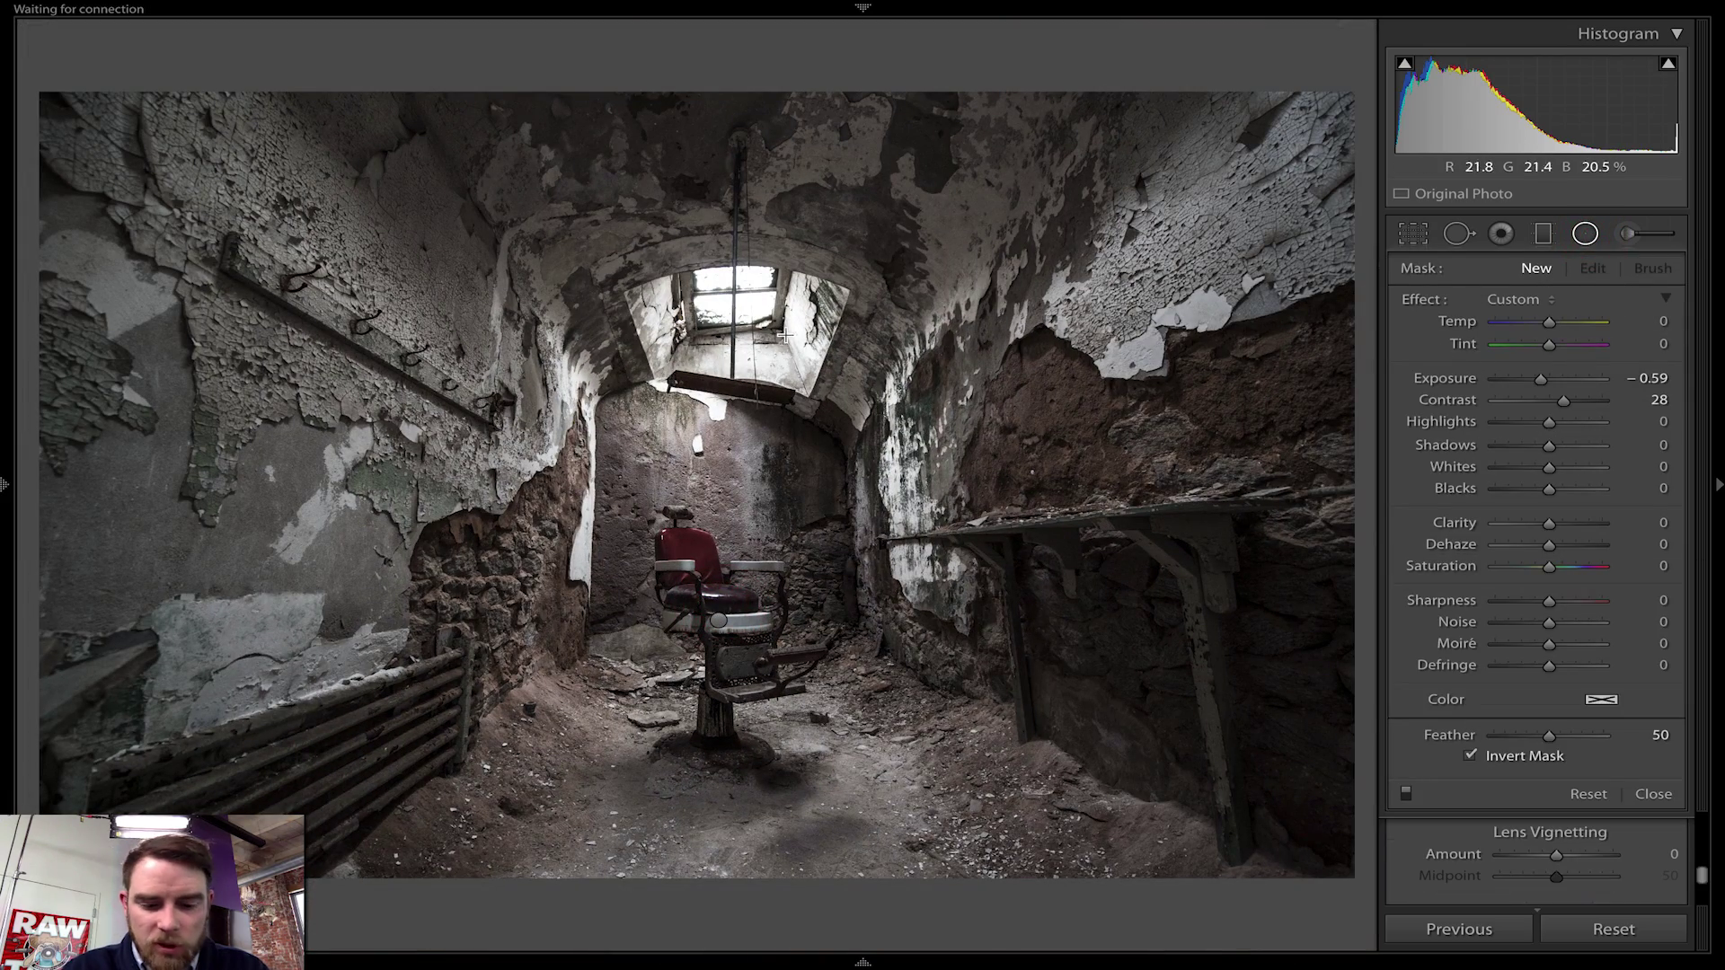
pyautogui.press('F7')
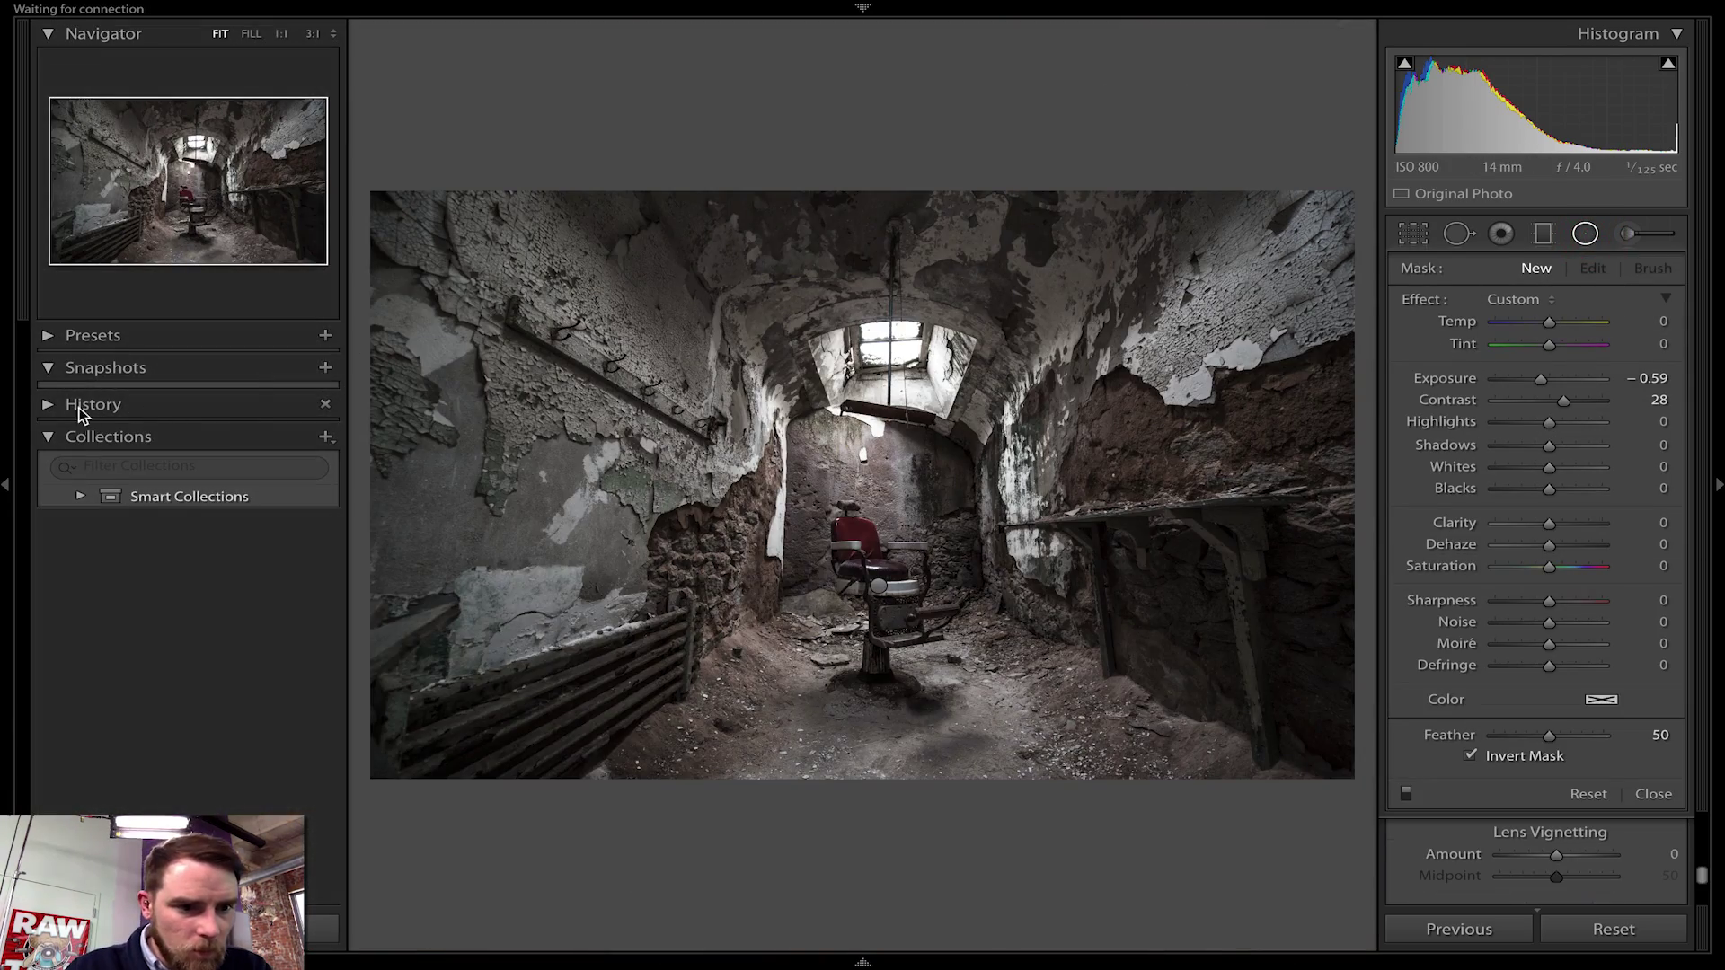
# - Save a snapshot named 'before haze adjustment'
pyautogui.click(325, 366)
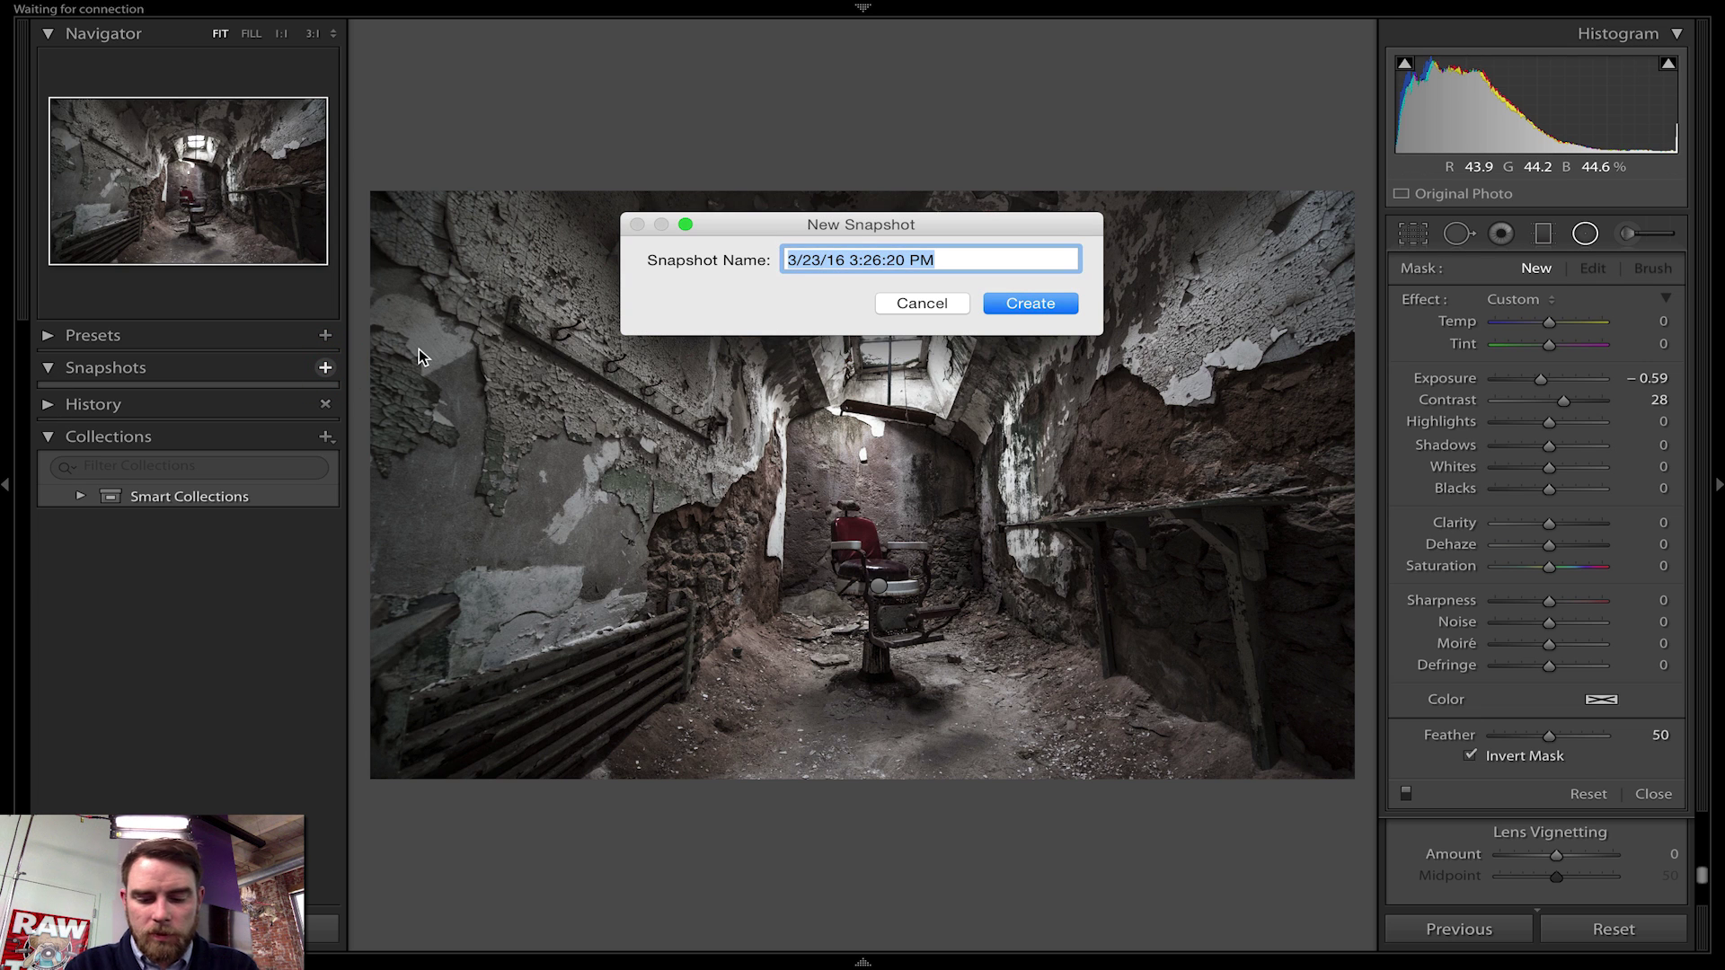
pyautogui.write('before haz')
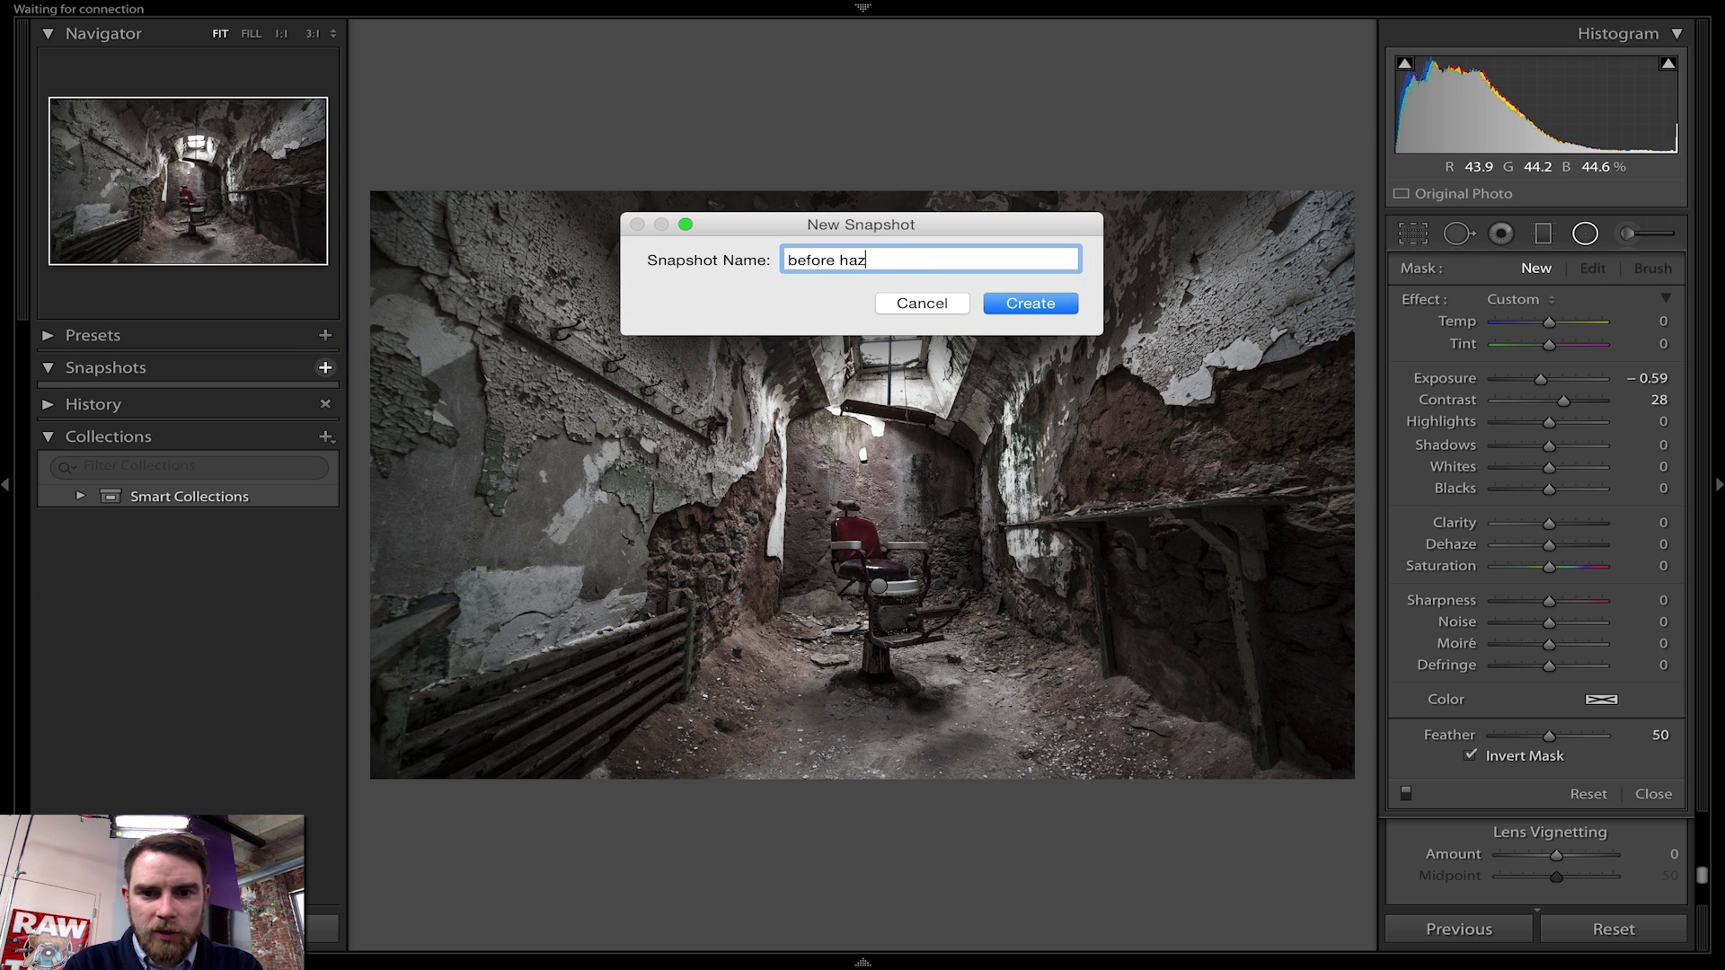
pyautogui.write('e adjustment')
pyautogui.press('Return')
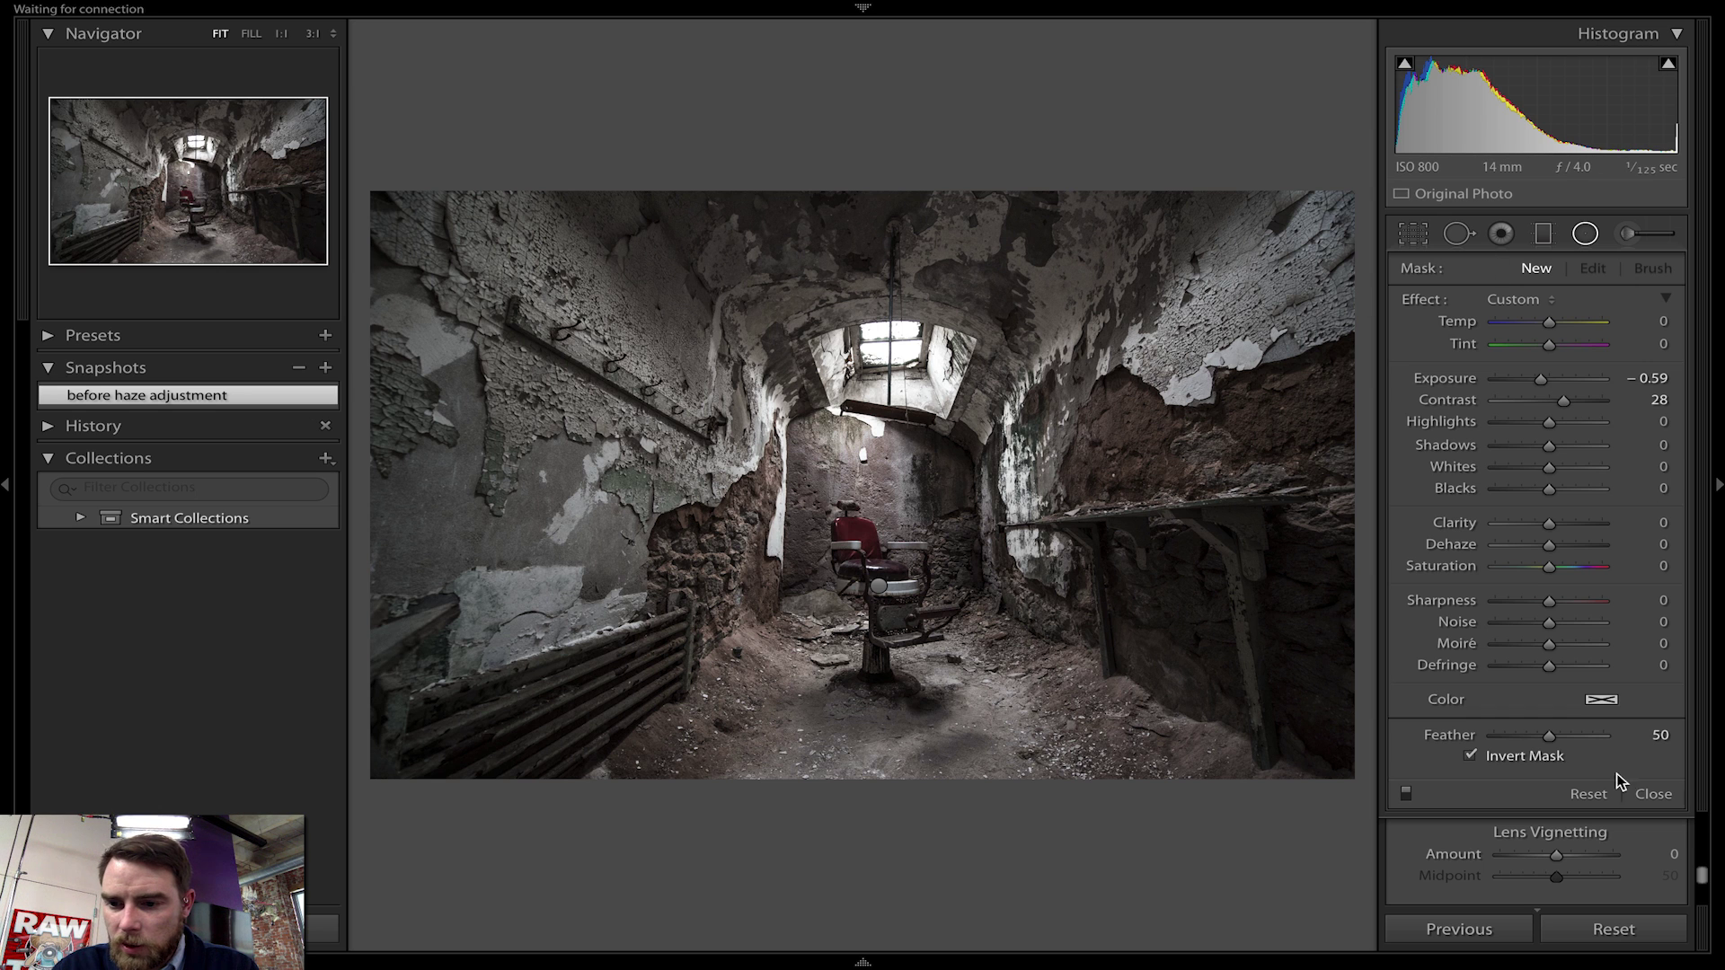
# - Close the radial filter, lower Dehaze to −13 and apply the Strong Contrast point curve
pyautogui.click(1656, 796)
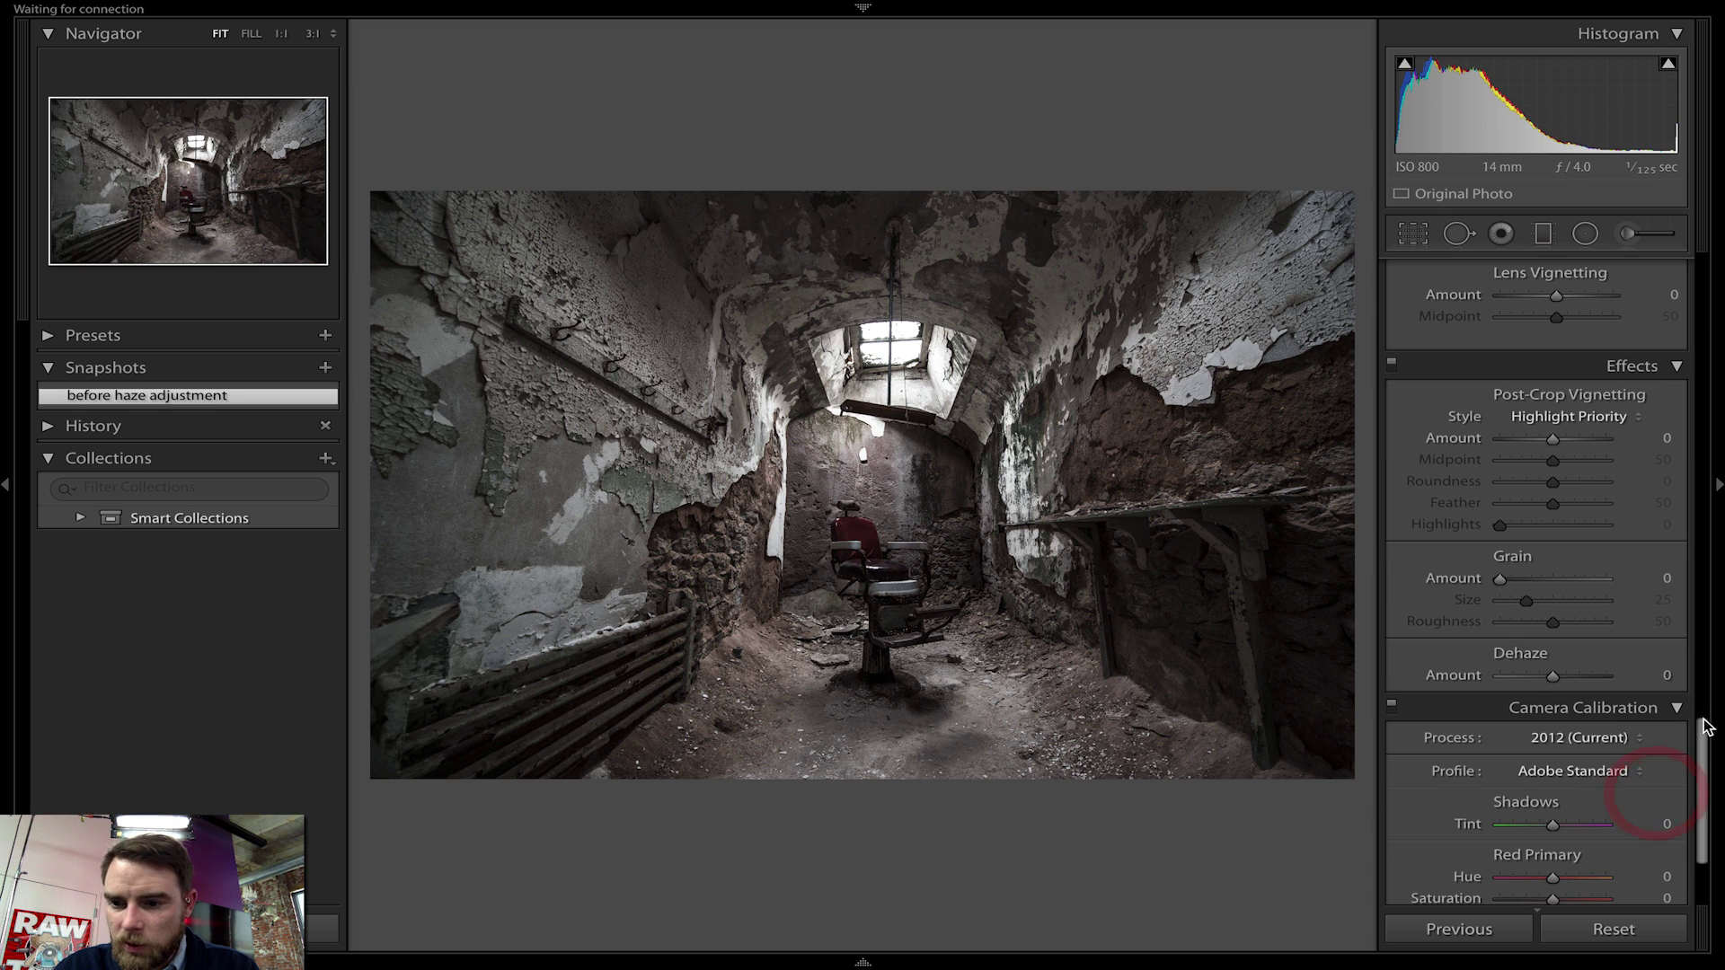
pyautogui.scroll(-3, 1700, 669)
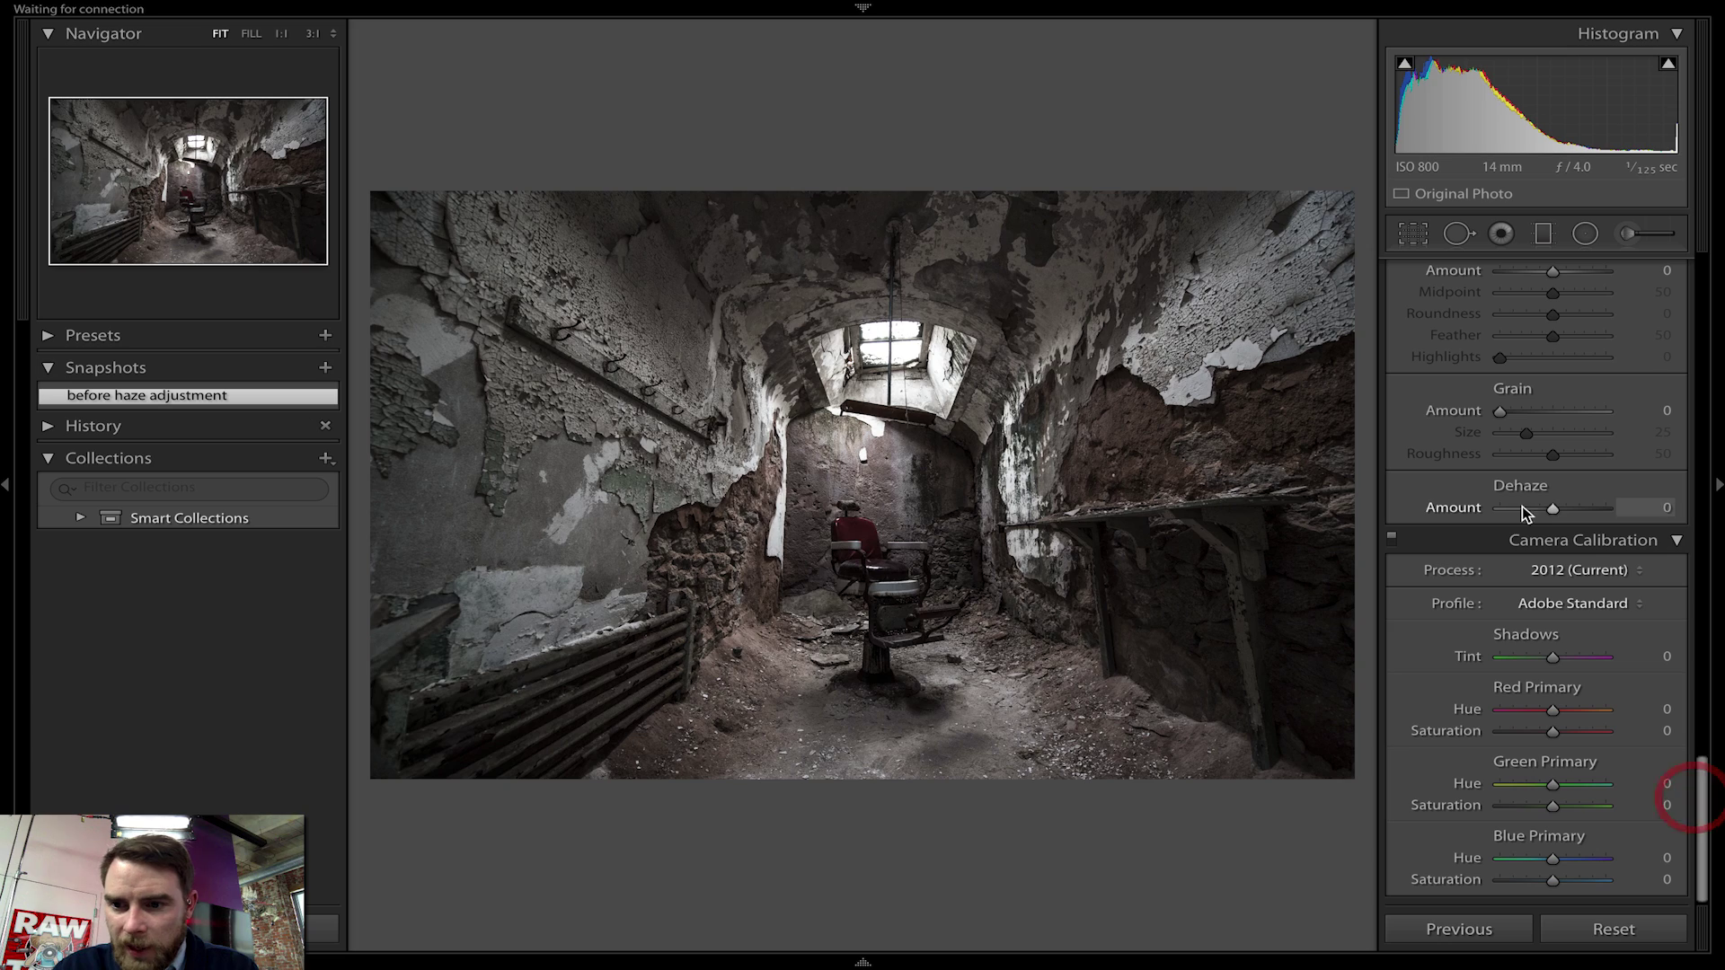
pyautogui.moveTo(1549, 510); pyautogui.dragTo(1544, 510)
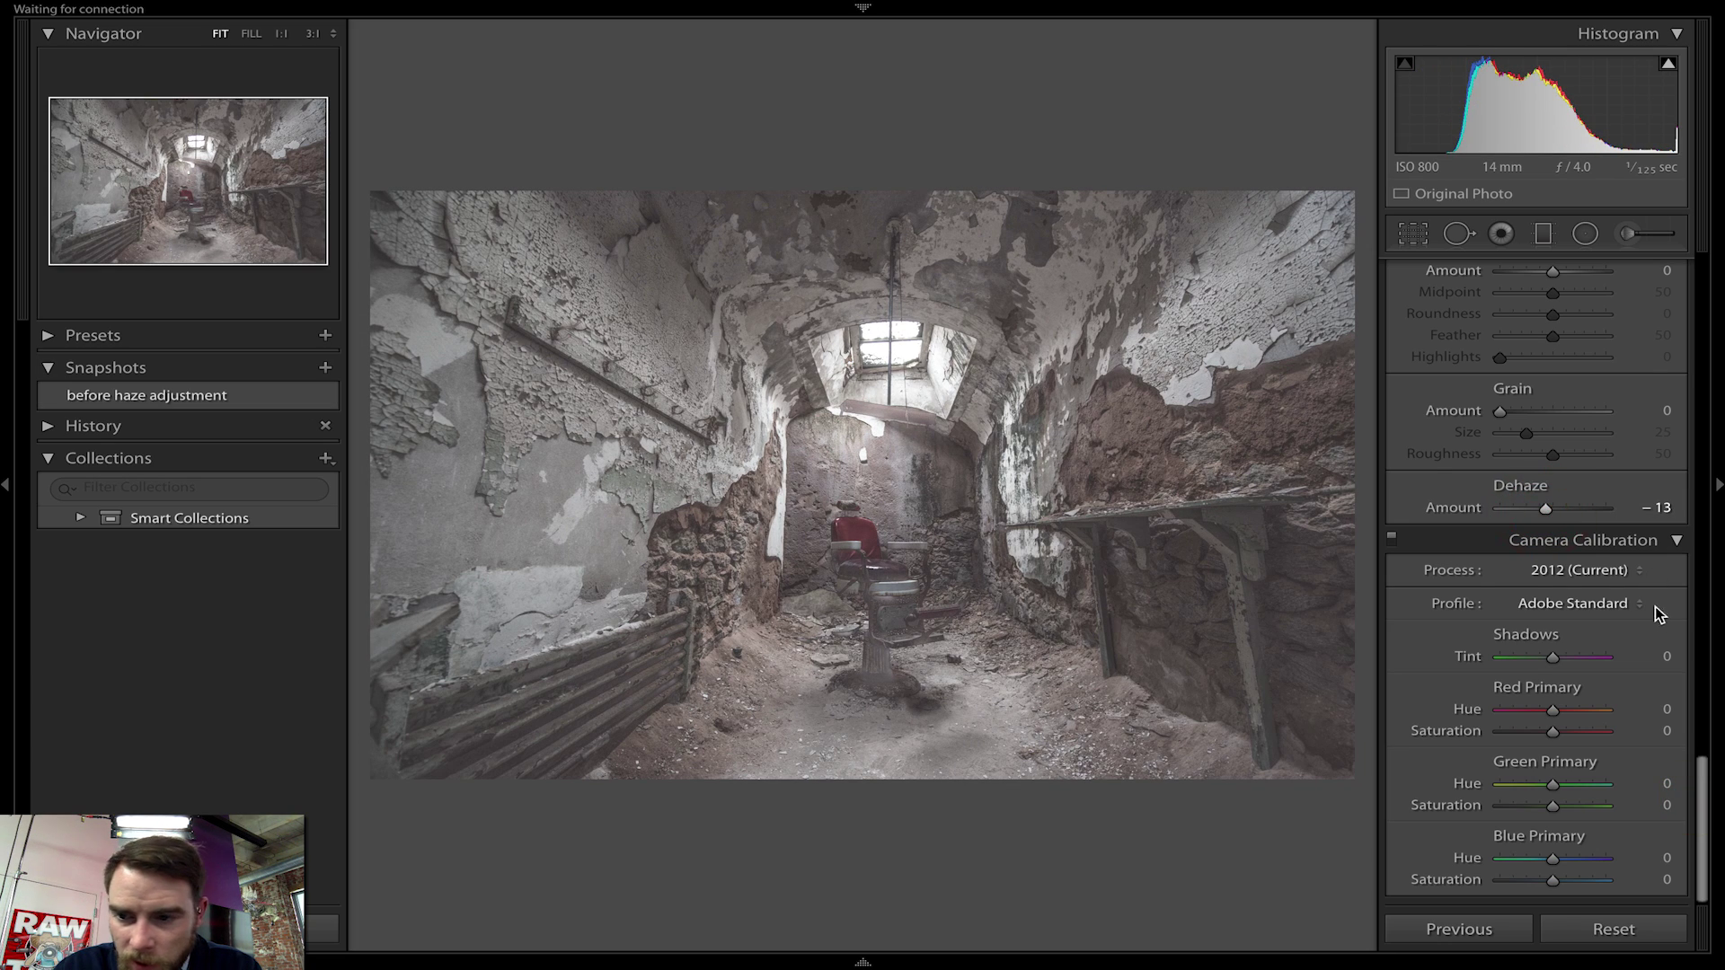
pyautogui.moveTo(1693, 772); pyautogui.dragTo(1697, 382)
pyautogui.click(1550, 742)
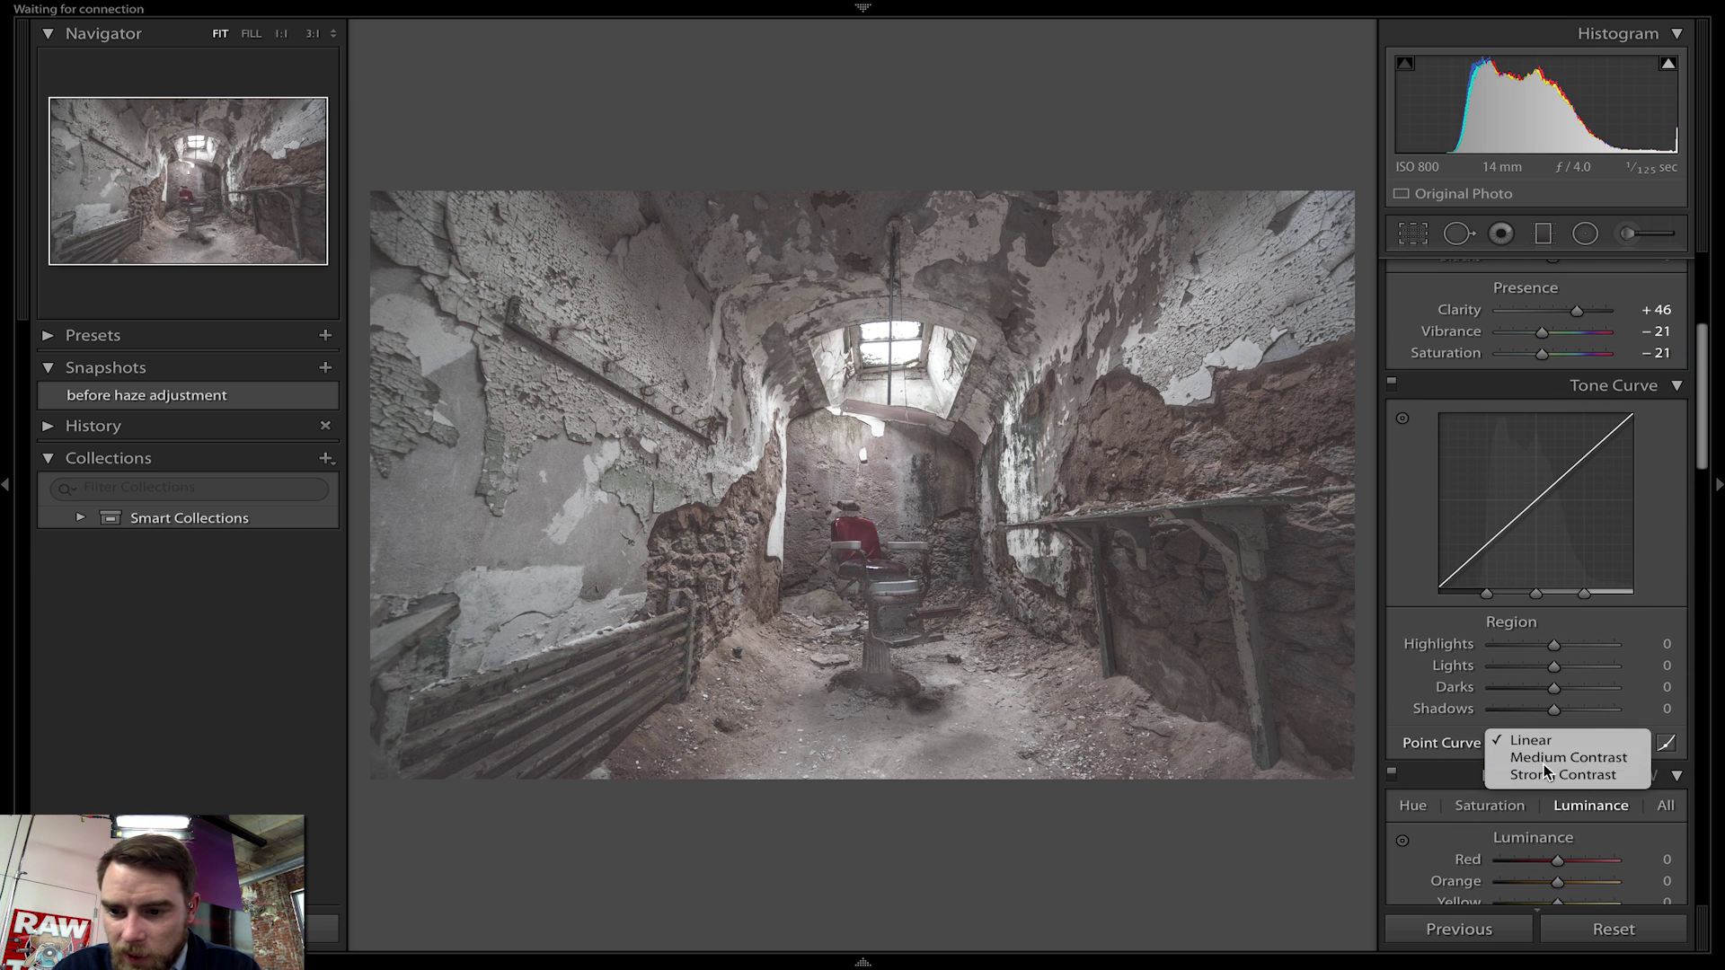
pyautogui.click(1555, 778)
# - Set Shadows to +42 and Clarity to +50, and darken the corners with lens vignetting at −32
pyautogui.moveTo(1699, 442); pyautogui.dragTo(1689, 375)
pyautogui.moveTo(1588, 469); pyautogui.dragTo(1577, 474)
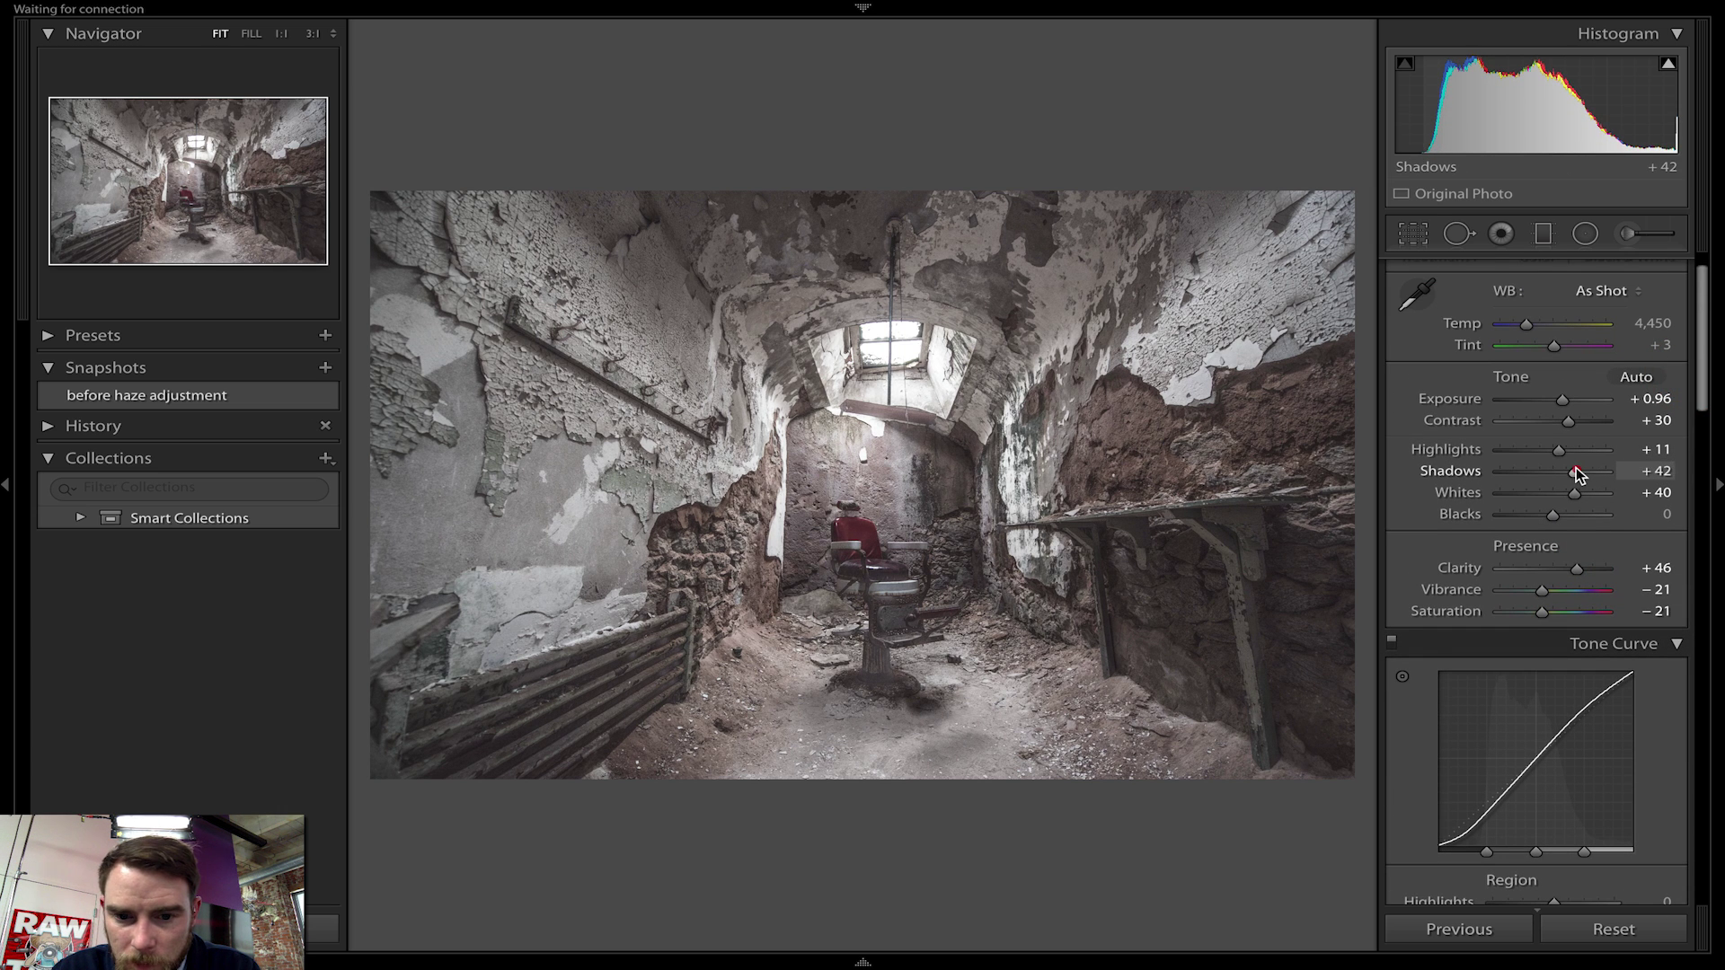
pyautogui.moveTo(1575, 569); pyautogui.dragTo(1541, 526)
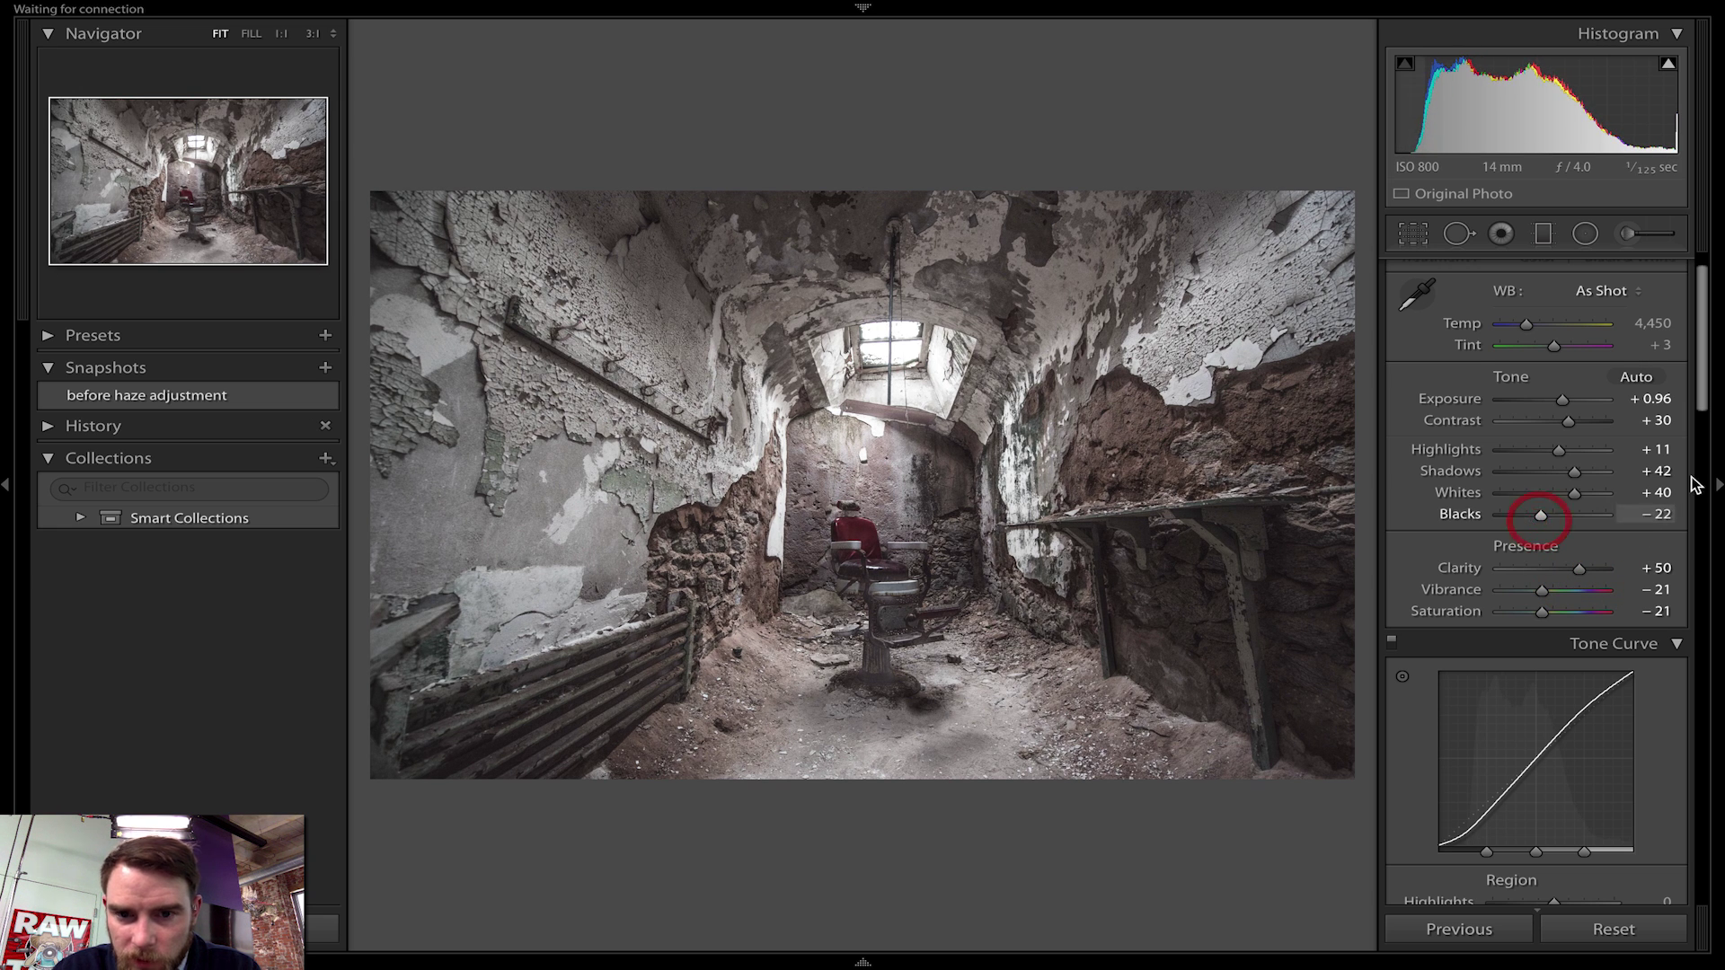
pyautogui.moveTo(1702, 413); pyautogui.dragTo(1702, 746)
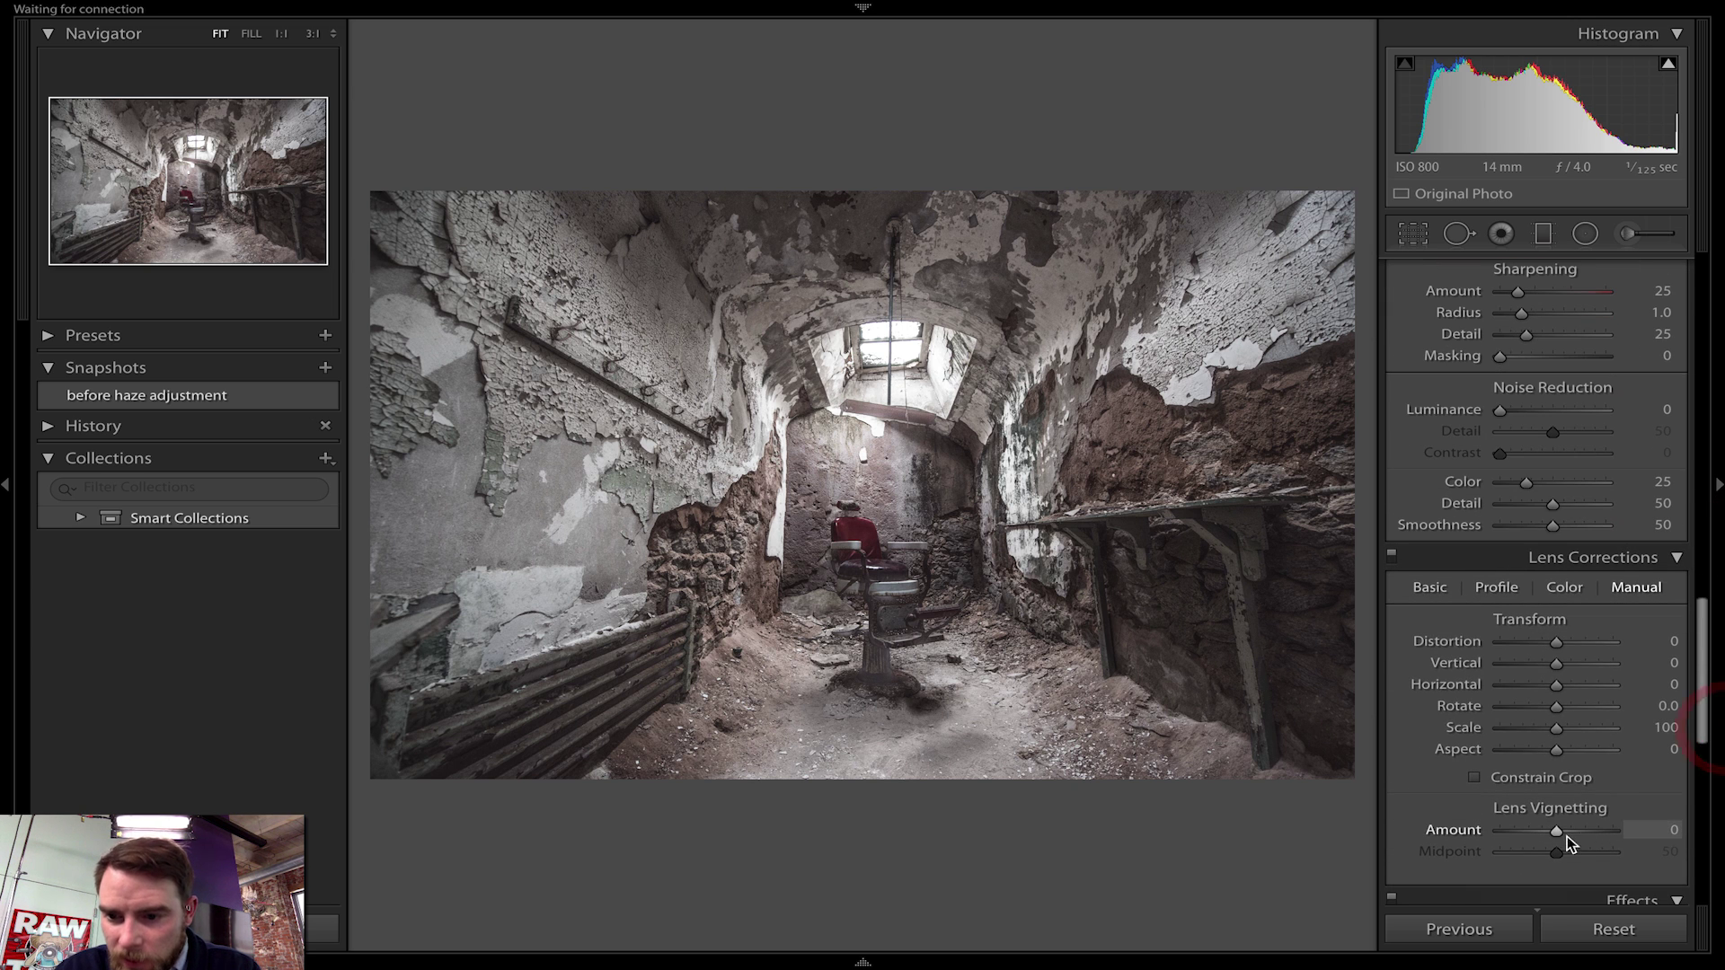
pyautogui.moveTo(1567, 836)
pyautogui.mouseDown()
pyautogui.moveTo(1533, 836)
pyautogui.moveTo(1598, 851)
pyautogui.moveTo(1521, 831)
pyautogui.moveTo(1610, 851)
pyautogui.moveTo(1540, 832)
pyautogui.mouseUp()
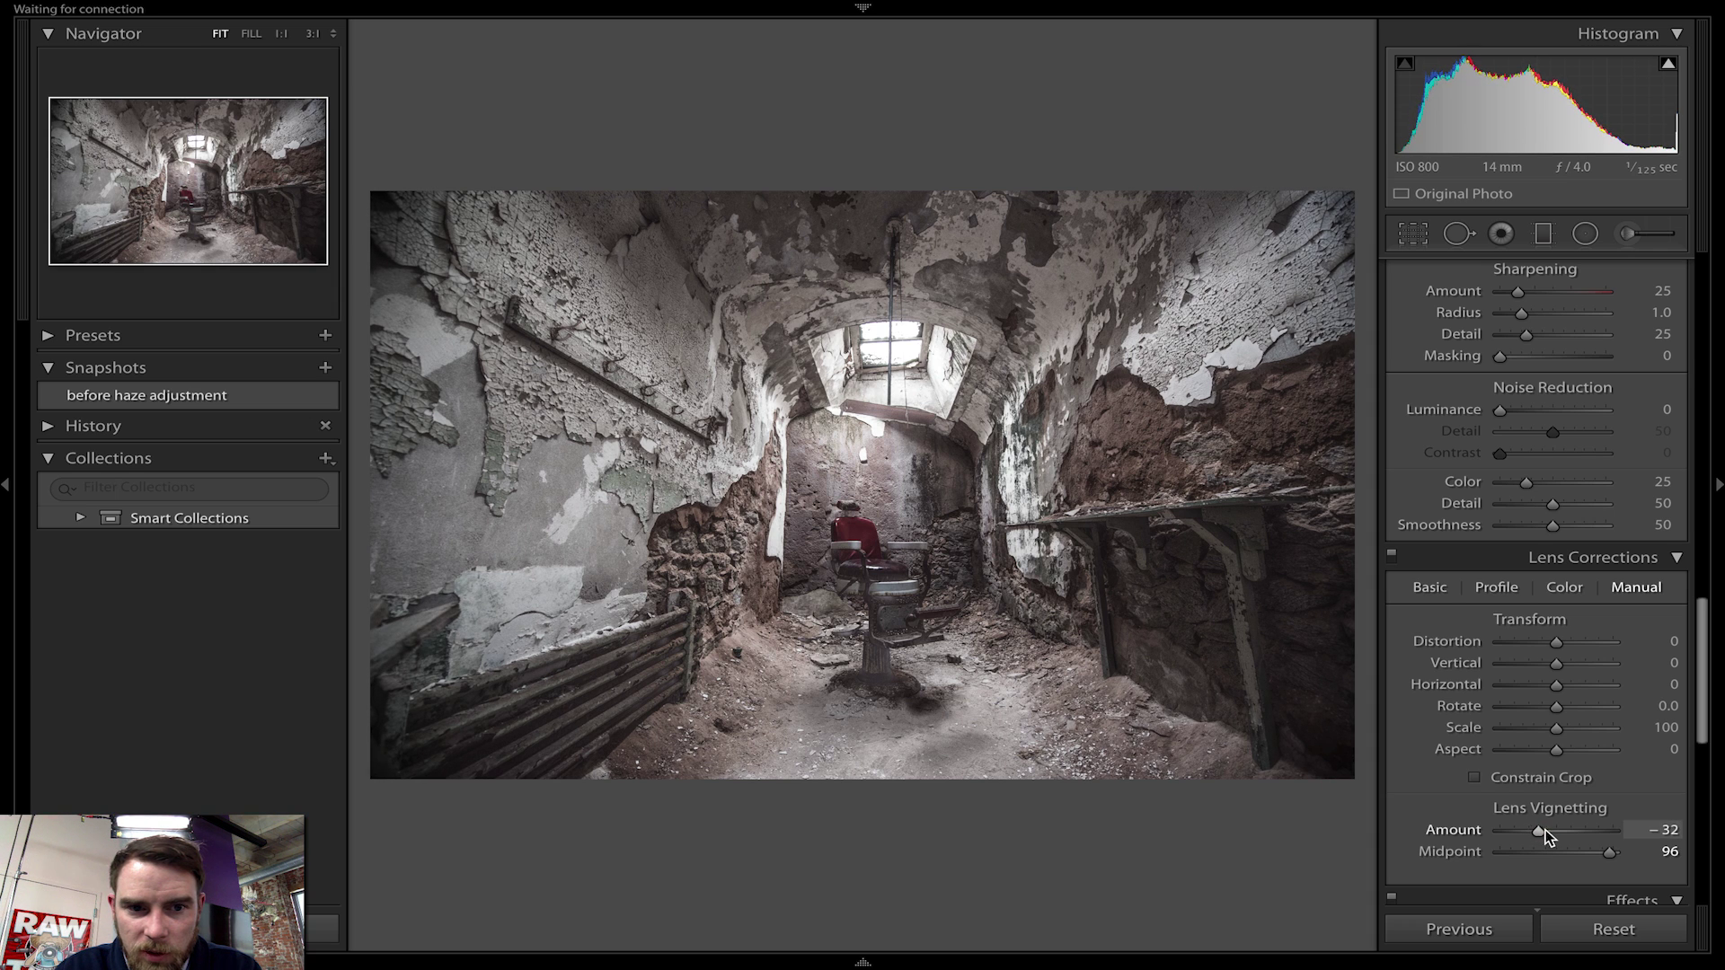
# - Ease the lens vignetting Amount to −25 at Midpoint 96 and check the chair at 1:1
pyautogui.moveTo(1545, 836); pyautogui.dragTo(1549, 832)
pyautogui.click(892, 575)
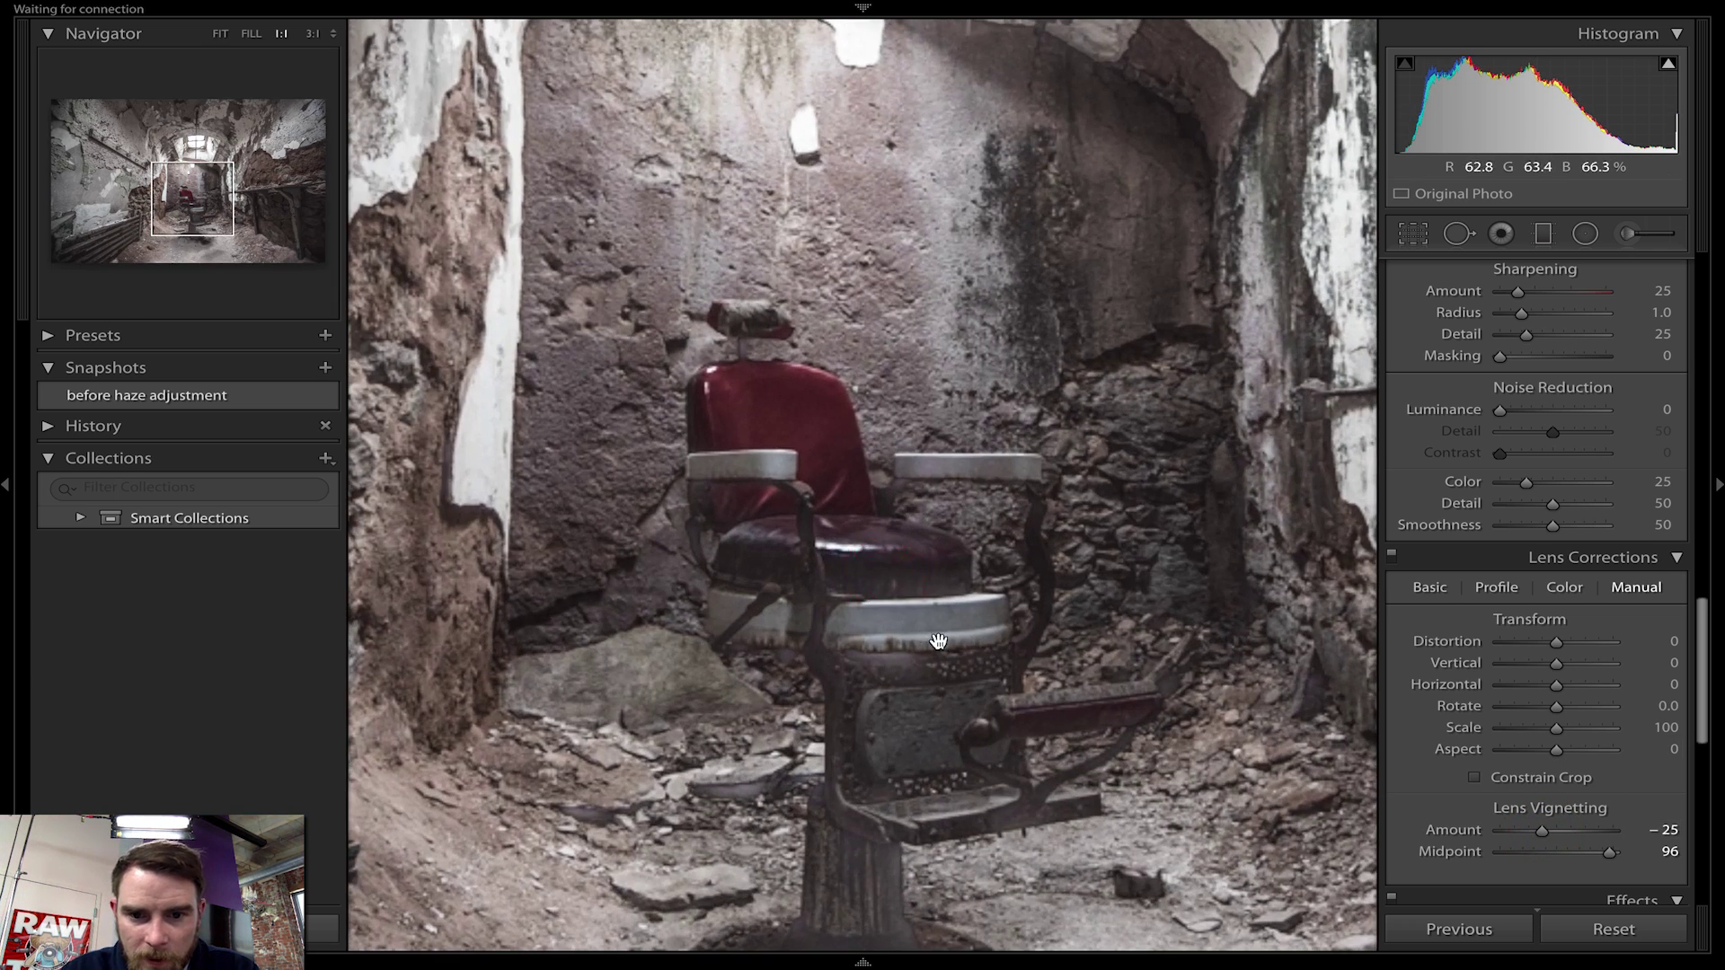
pyautogui.click(923, 639)
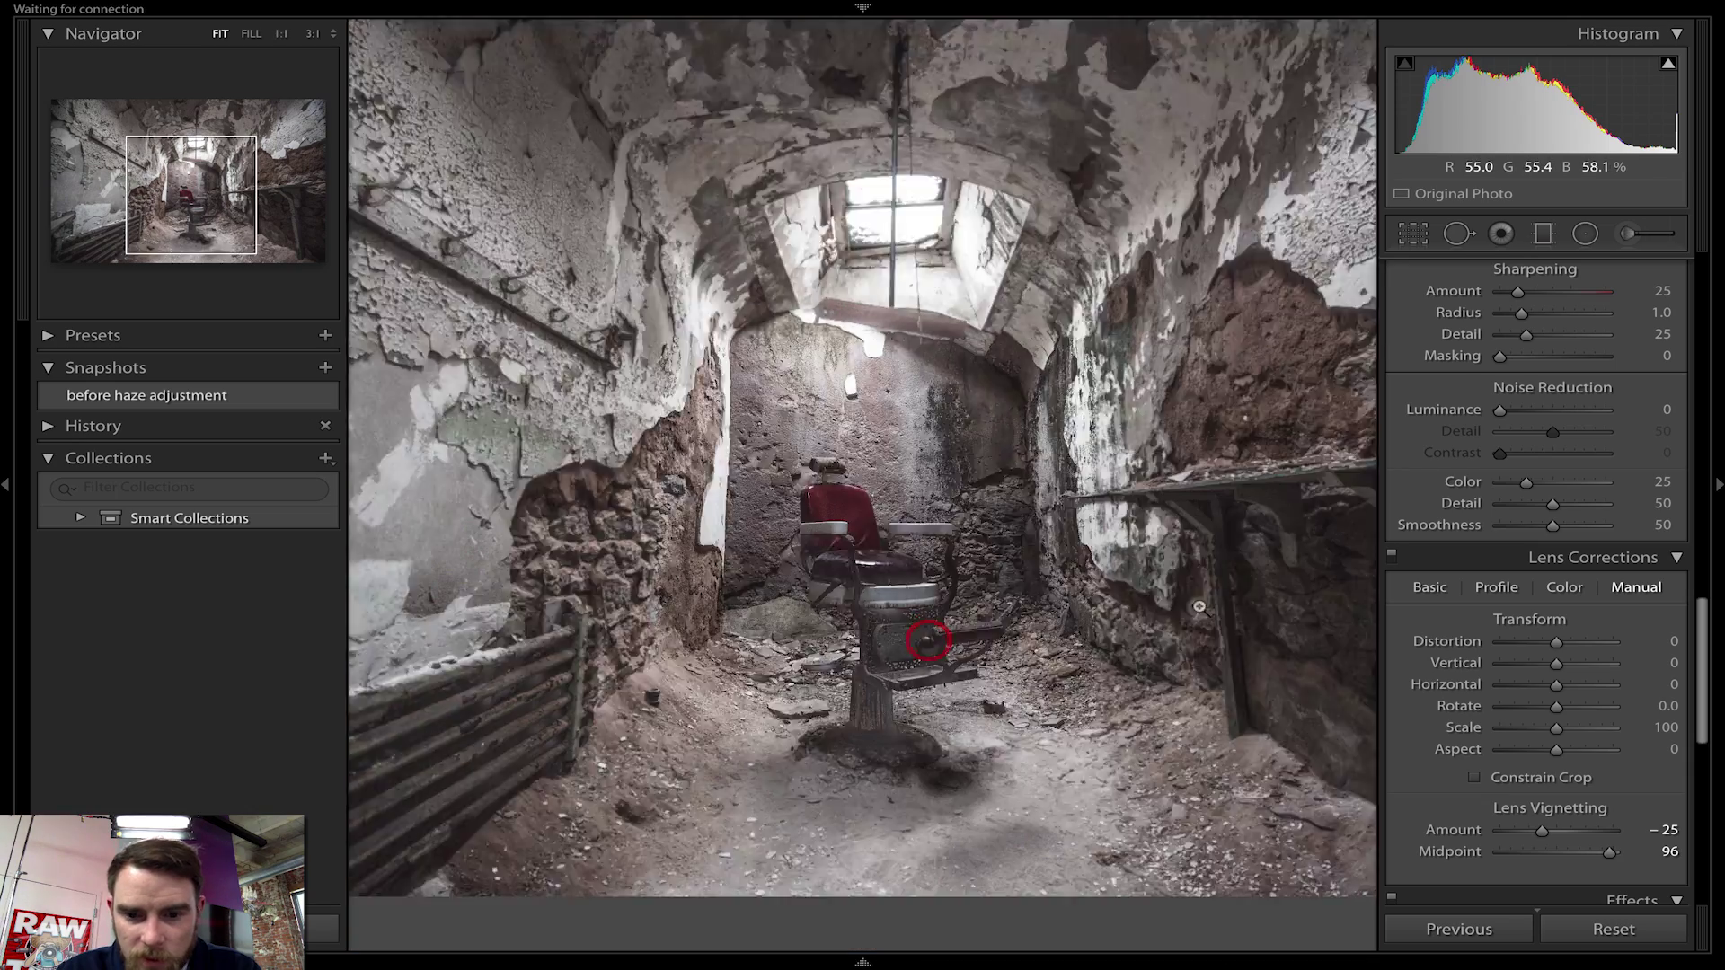
pyautogui.scroll(3, 1698, 575)
# - Compare this edit with the other versions in Library, then return to Develop
pyautogui.scroll(5, 1698, 545)
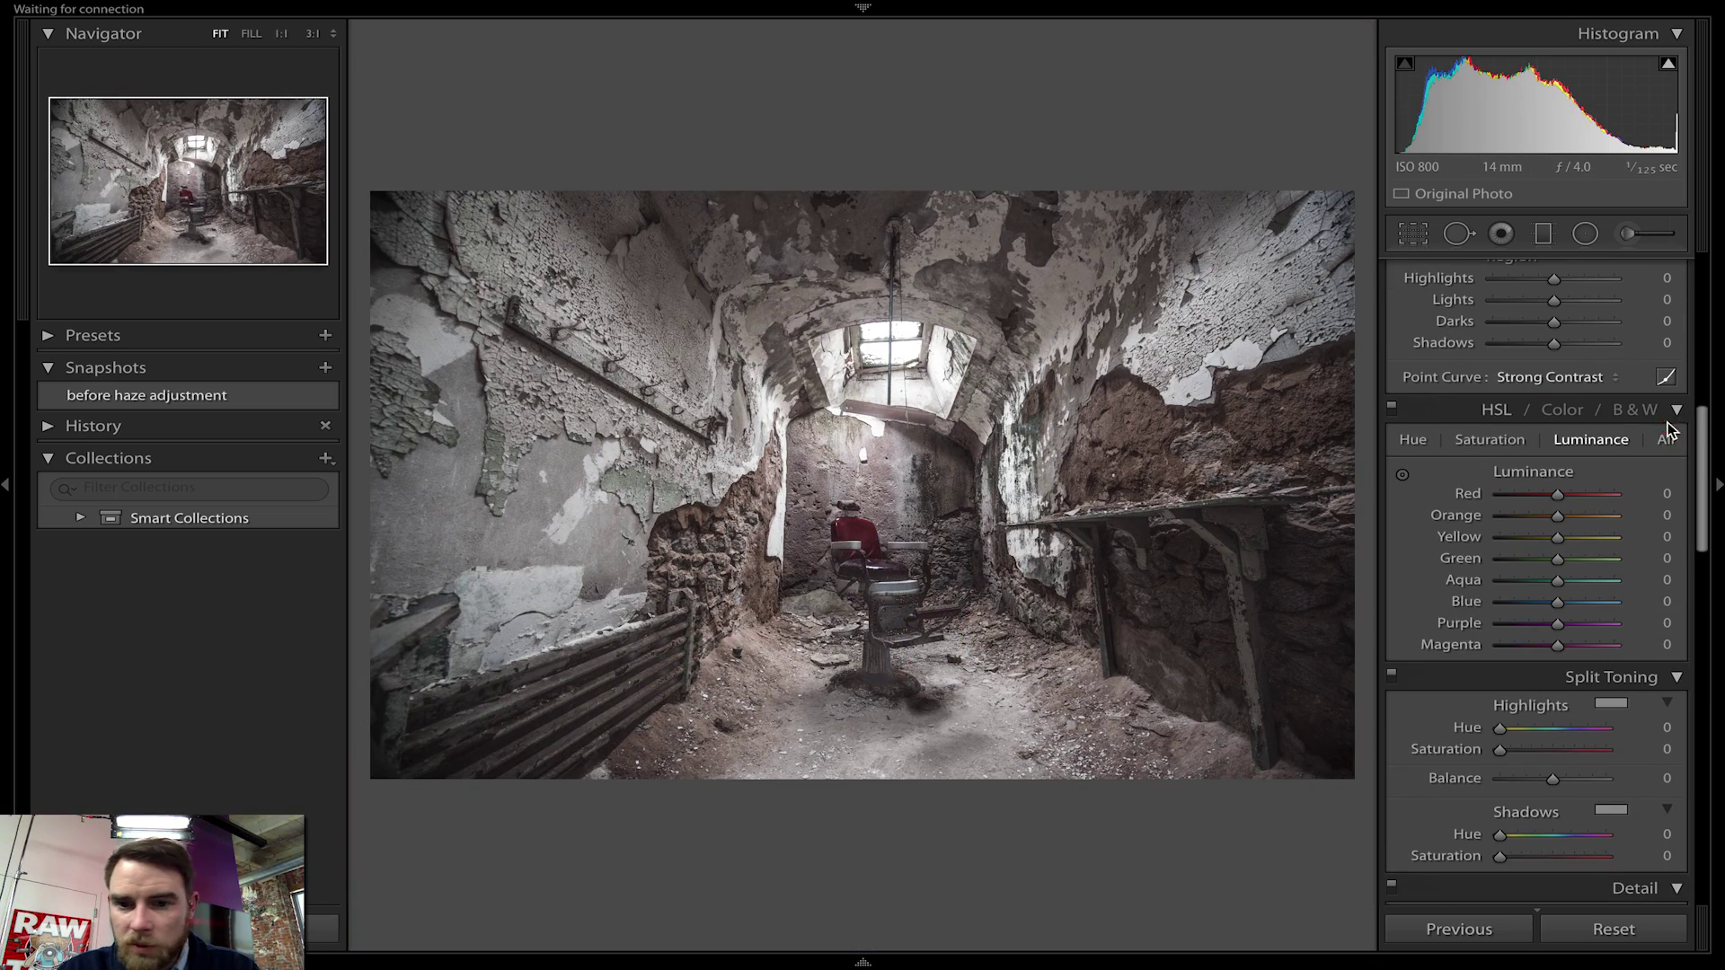
pyautogui.press('c')
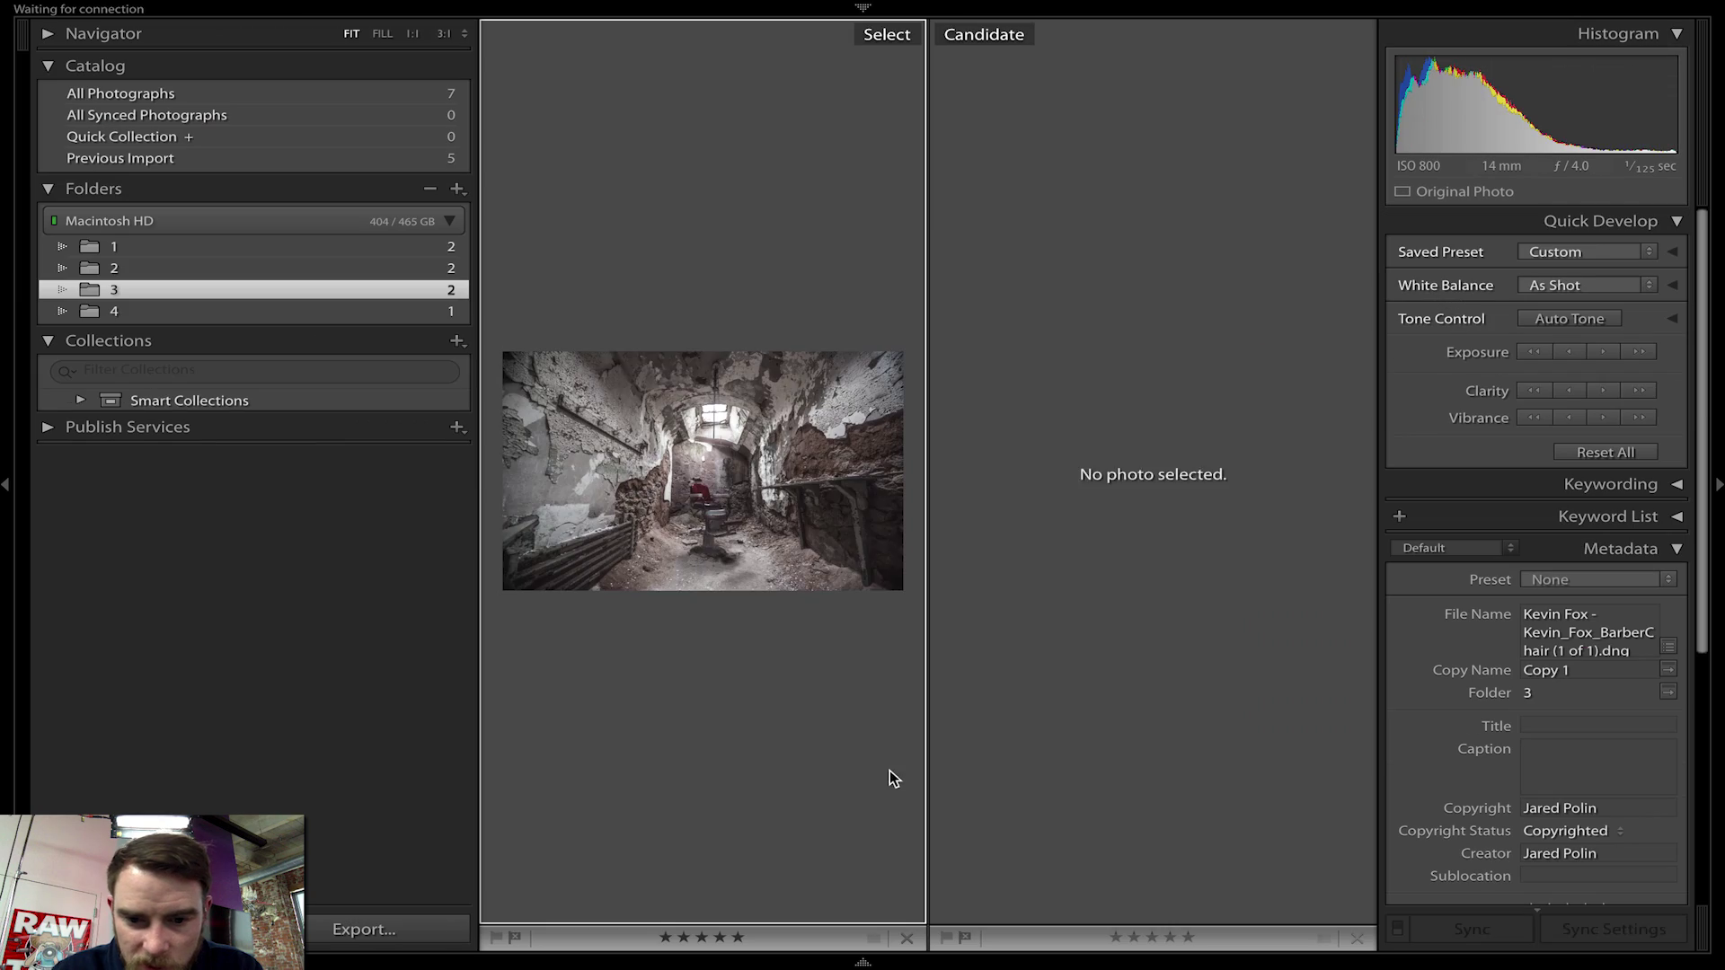
pyautogui.press('g')
pyautogui.press('e')
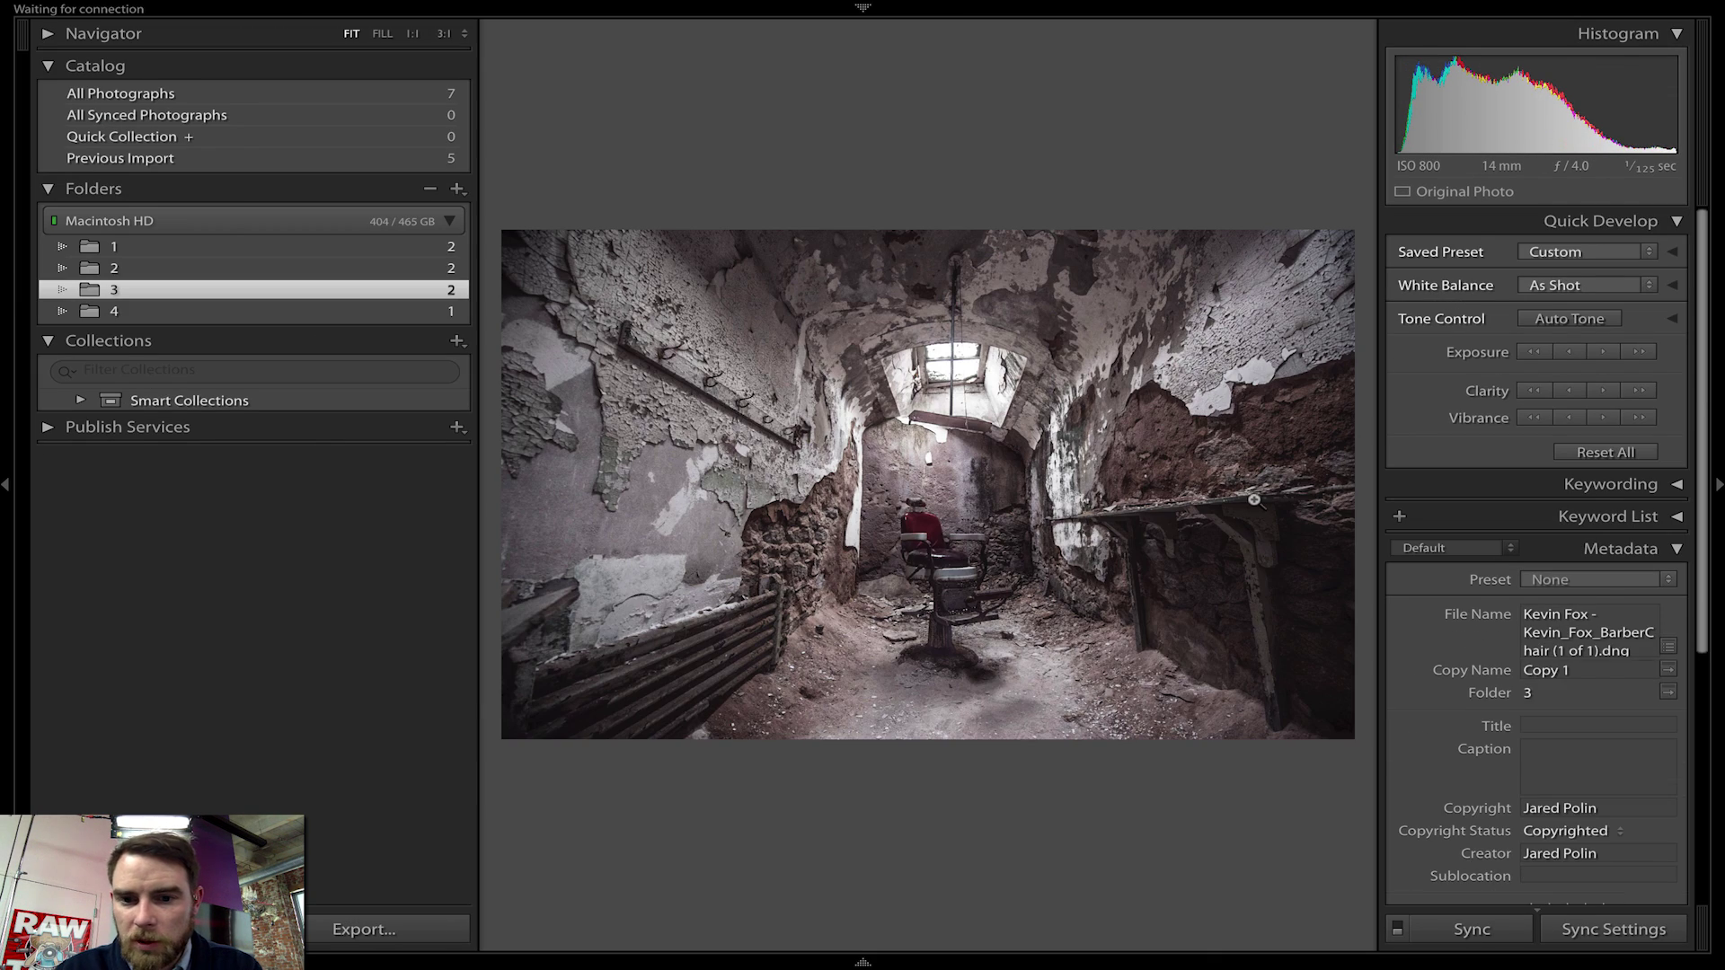
pyautogui.press('d')
# - Reset the crop and draw a tall vertical frame centred on the barber chair
pyautogui.press('r')
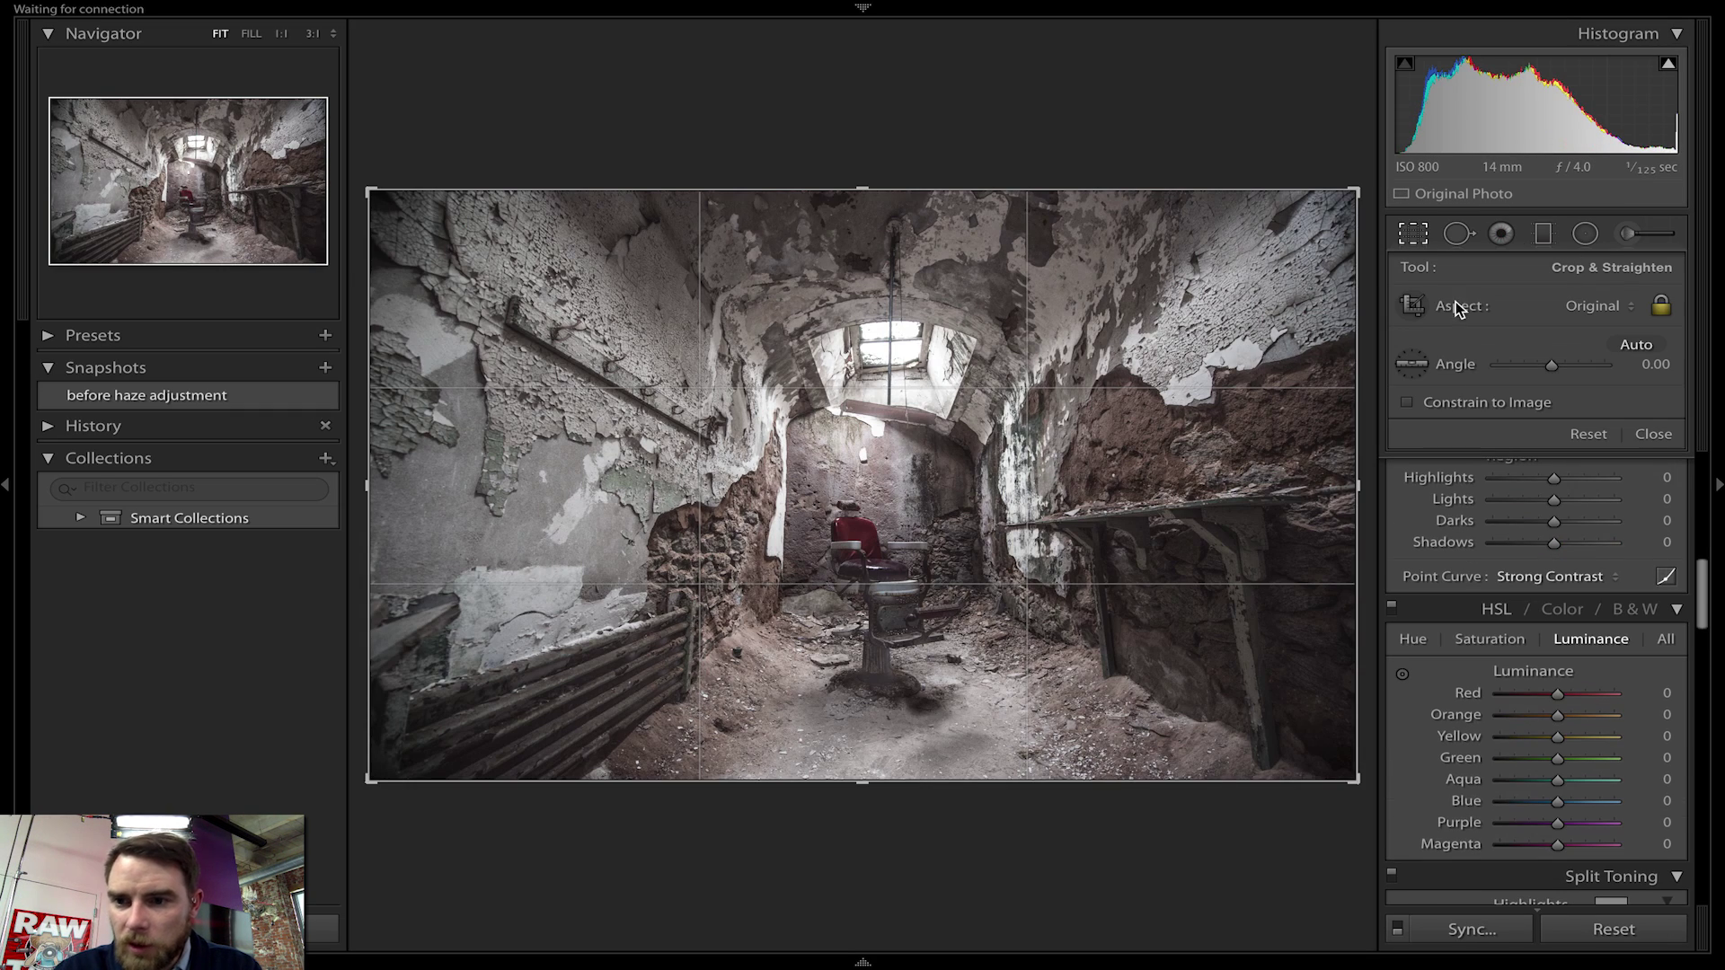
pyautogui.moveTo(885, 190); pyautogui.dragTo(892, 231)
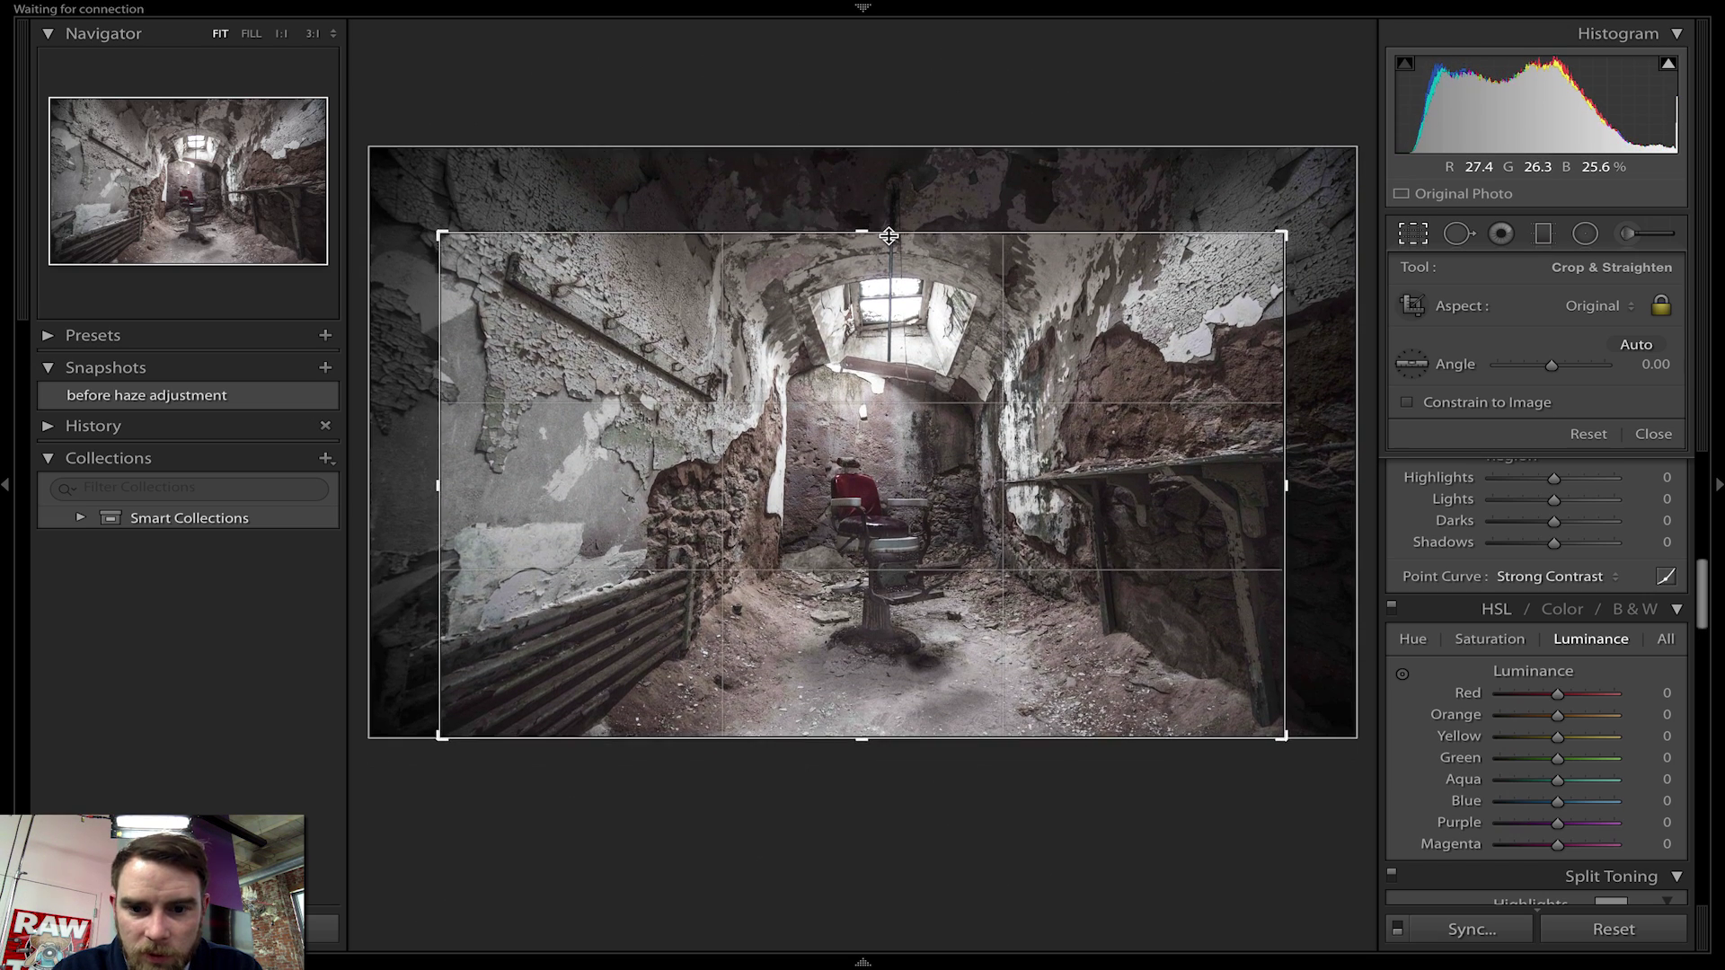
pyautogui.moveTo(887, 723)
pyautogui.mouseDown()
pyautogui.moveTo(854, 734)
pyautogui.moveTo(905, 697)
pyautogui.mouseUp()
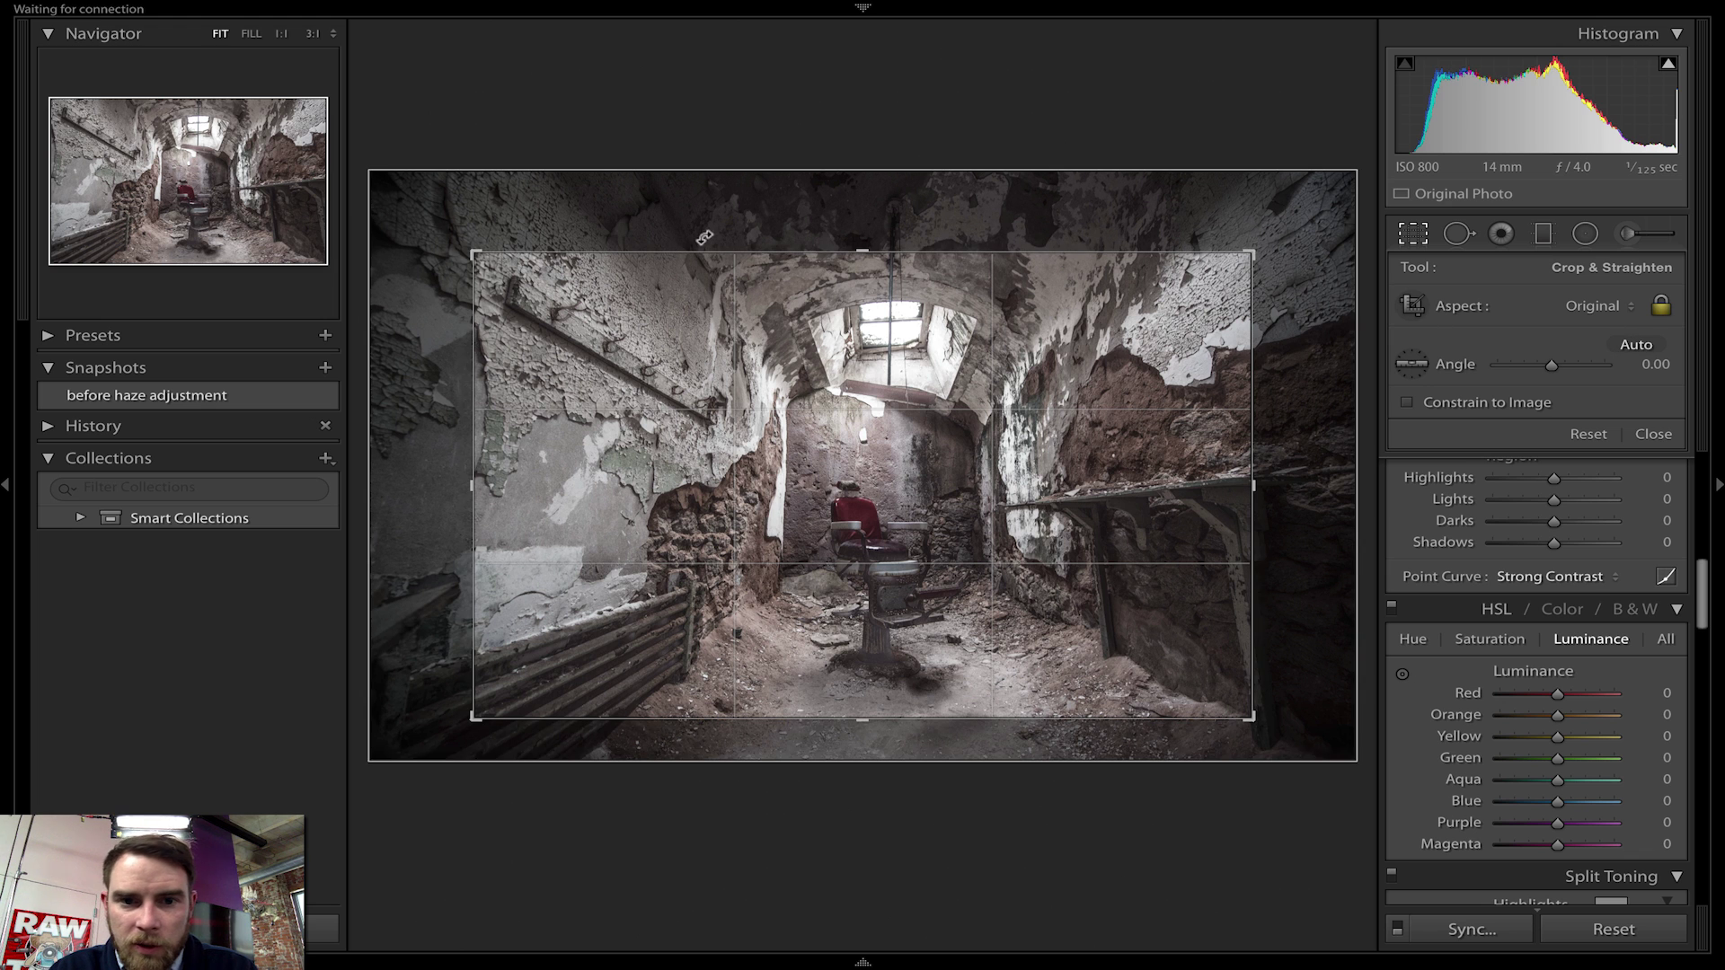
pyautogui.click(1589, 433)
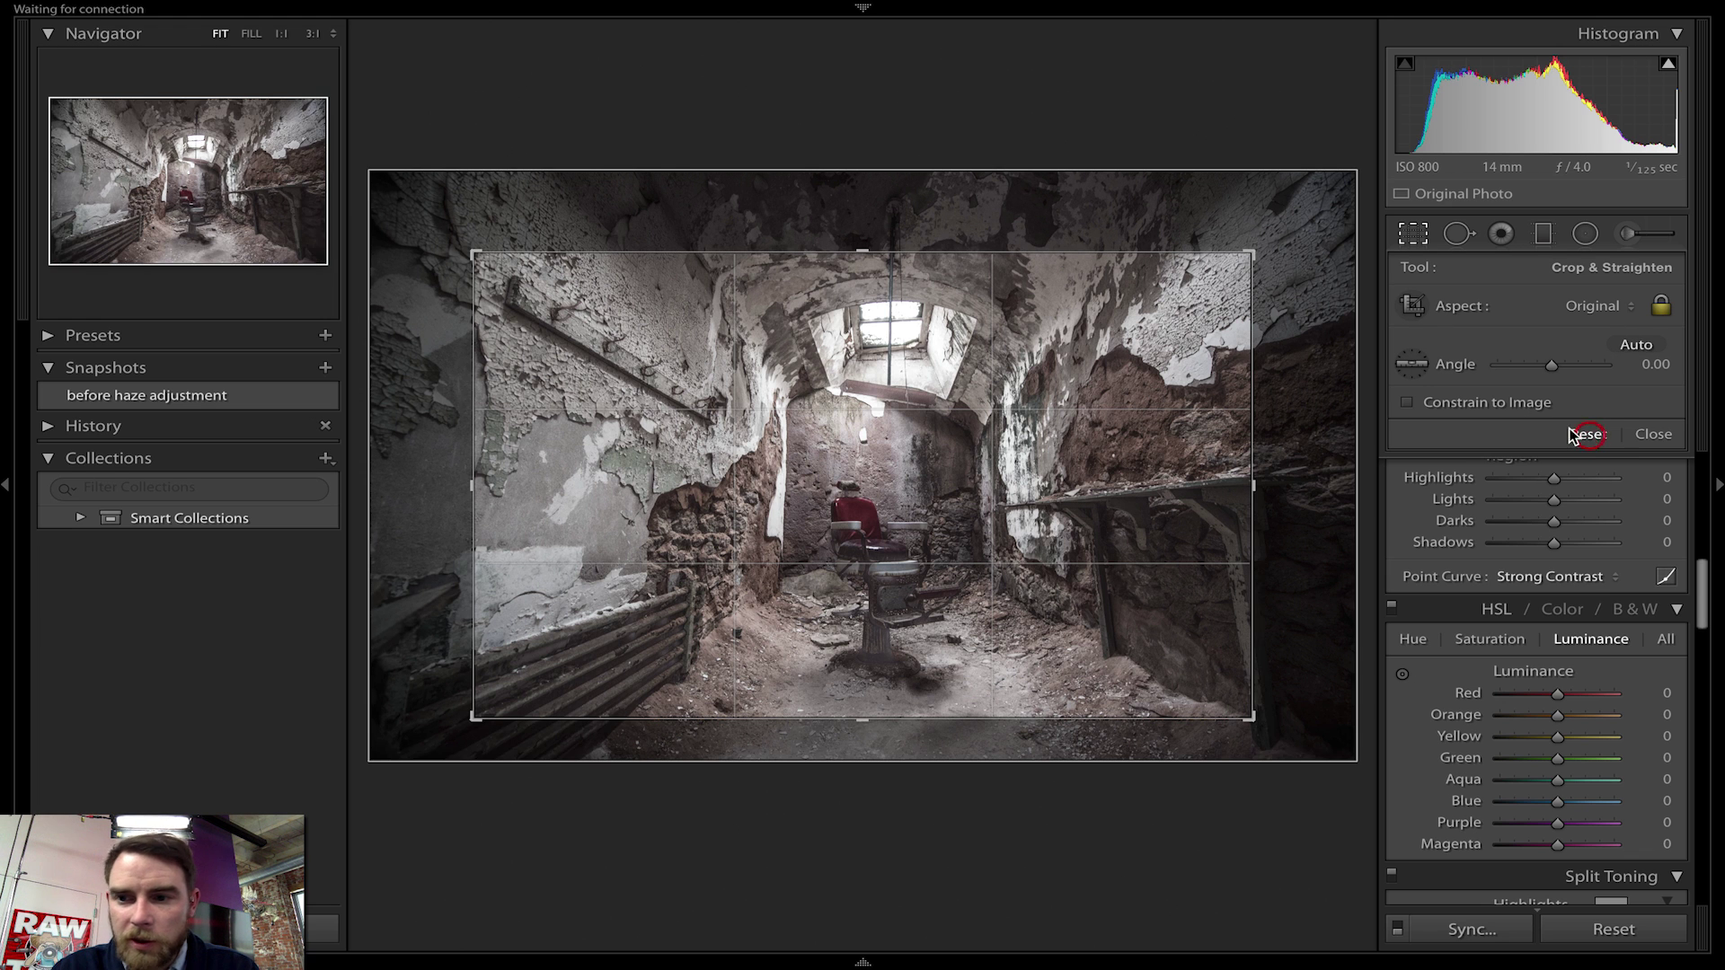
pyautogui.click(1413, 305)
pyautogui.moveTo(649, 220)
pyautogui.mouseDown()
pyautogui.moveTo(1082, 878)
pyautogui.moveTo(1156, 928)
pyautogui.mouseUp()
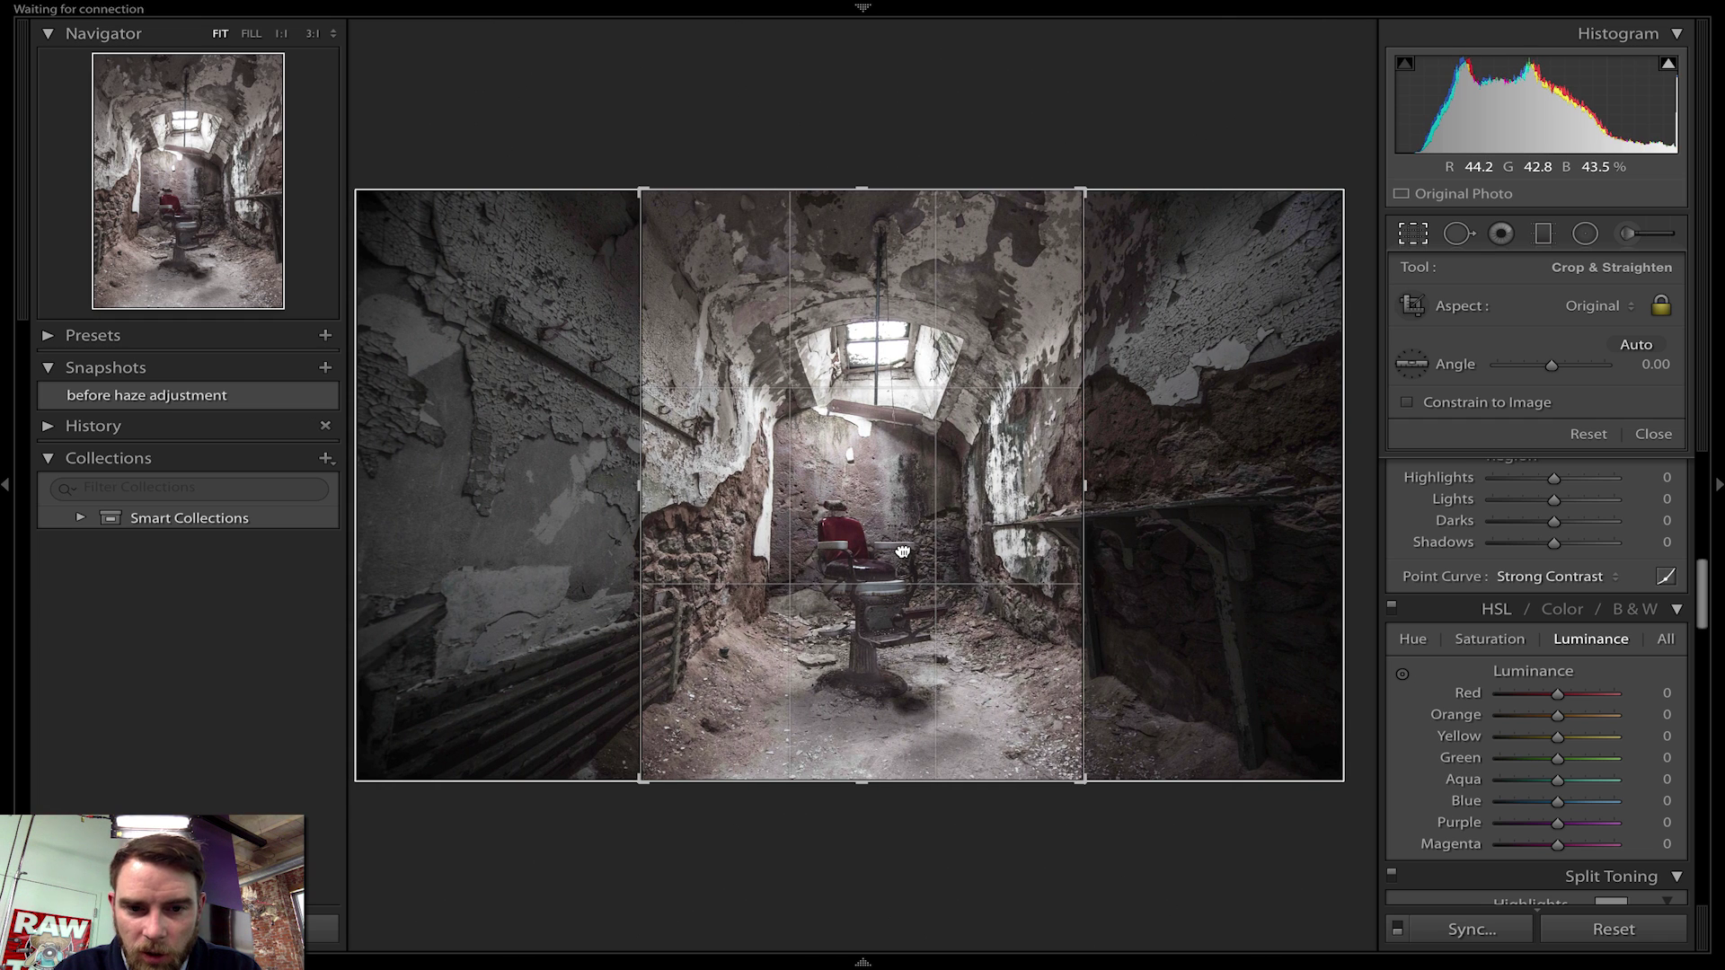
pyautogui.moveTo(856, 489)
pyautogui.mouseDown()
pyautogui.moveTo(839, 575)
pyautogui.moveTo(850, 772)
pyautogui.moveTo(855, 759)
pyautogui.mouseUp()
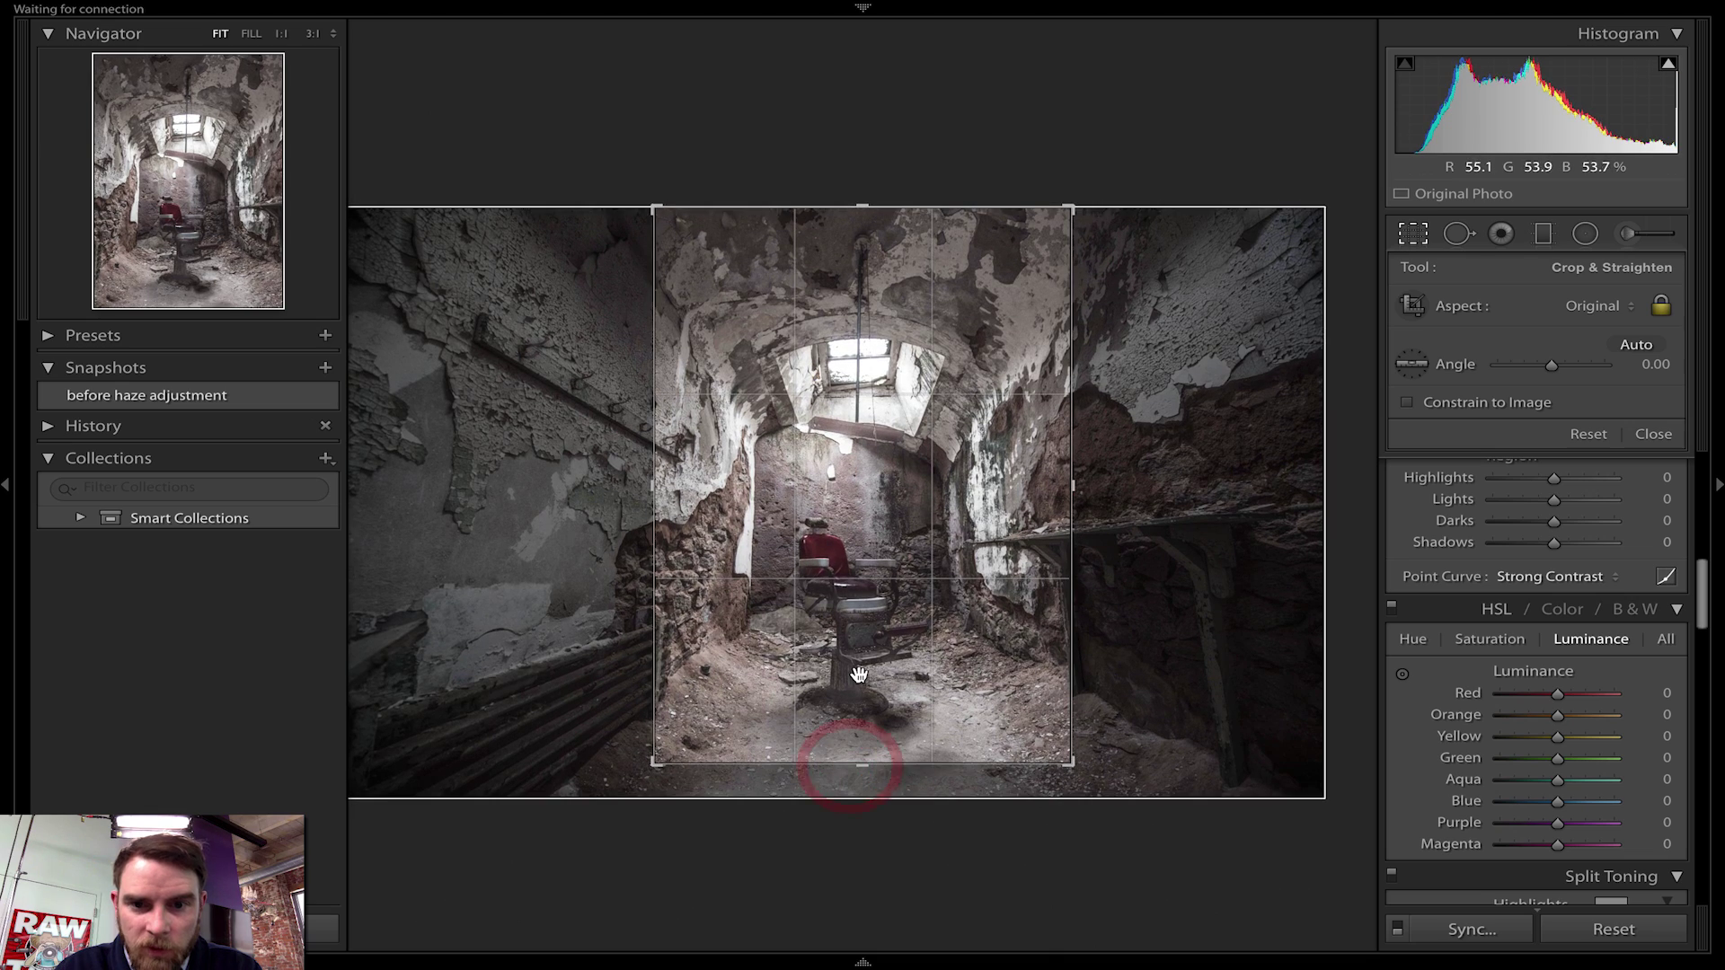
pyautogui.moveTo(863, 208); pyautogui.dragTo(853, 232)
pyautogui.moveTo(839, 471); pyautogui.dragTo(858, 432)
pyautogui.press('Return')
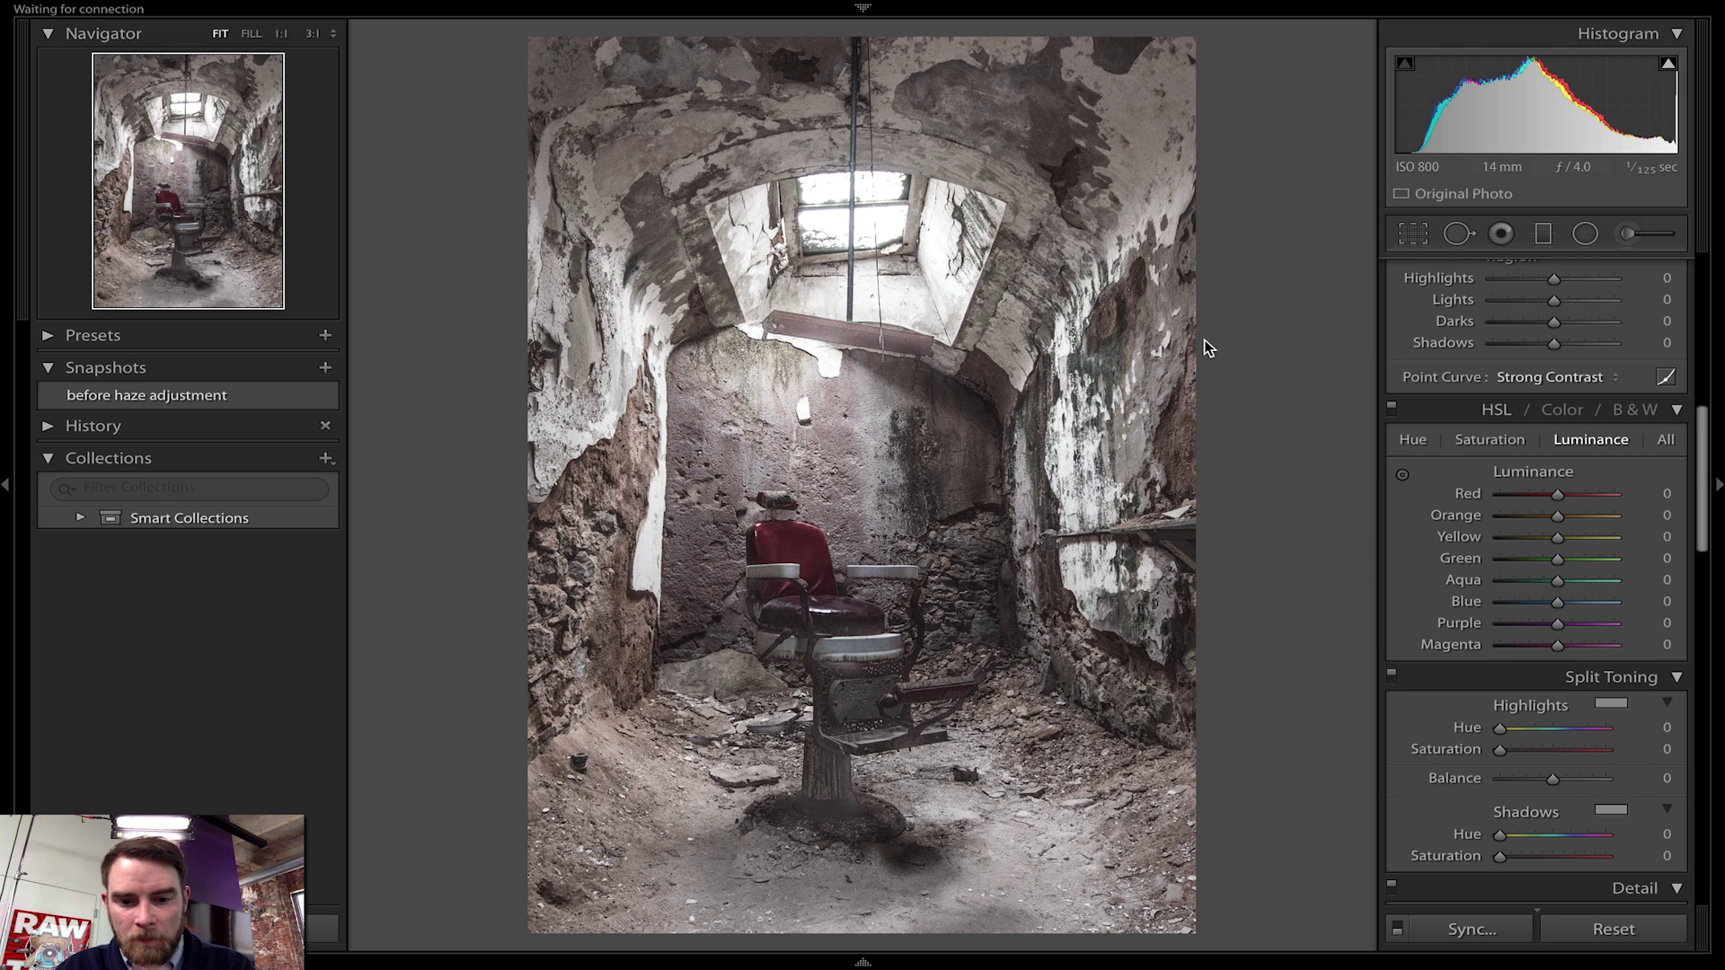
# - Set Exposure to +0.76
pyautogui.scroll(10, 1685, 467)
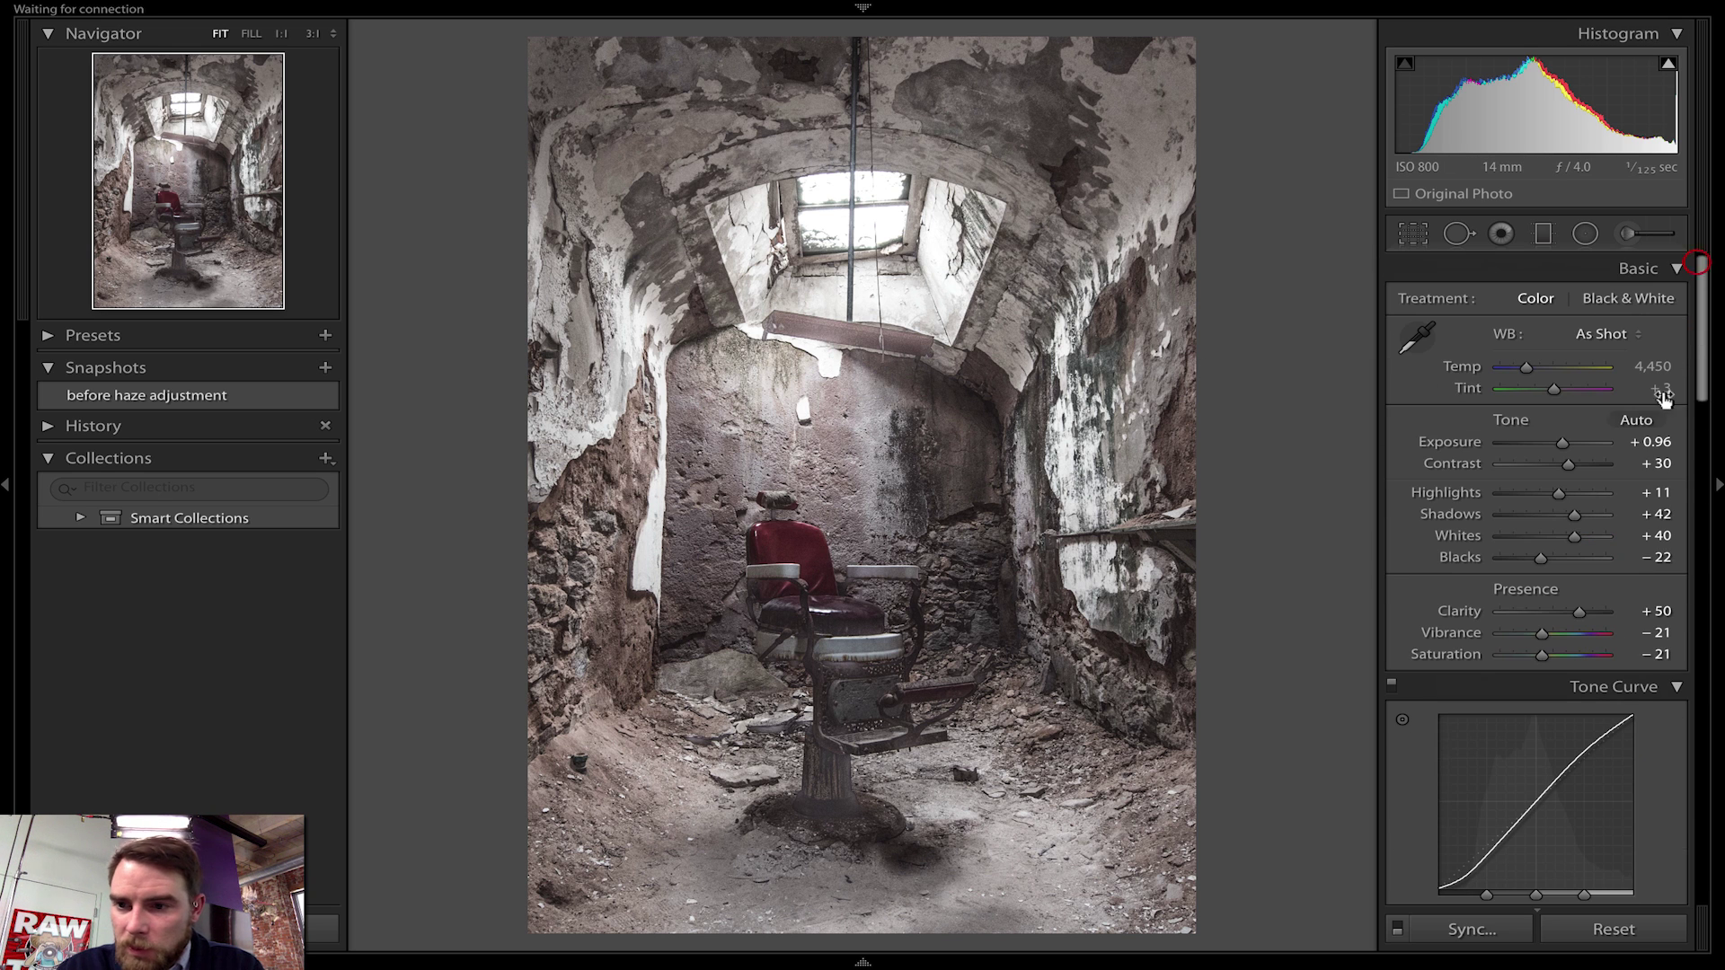
pyautogui.click(1663, 441)
pyautogui.write('0.76')
pyautogui.press('Return')
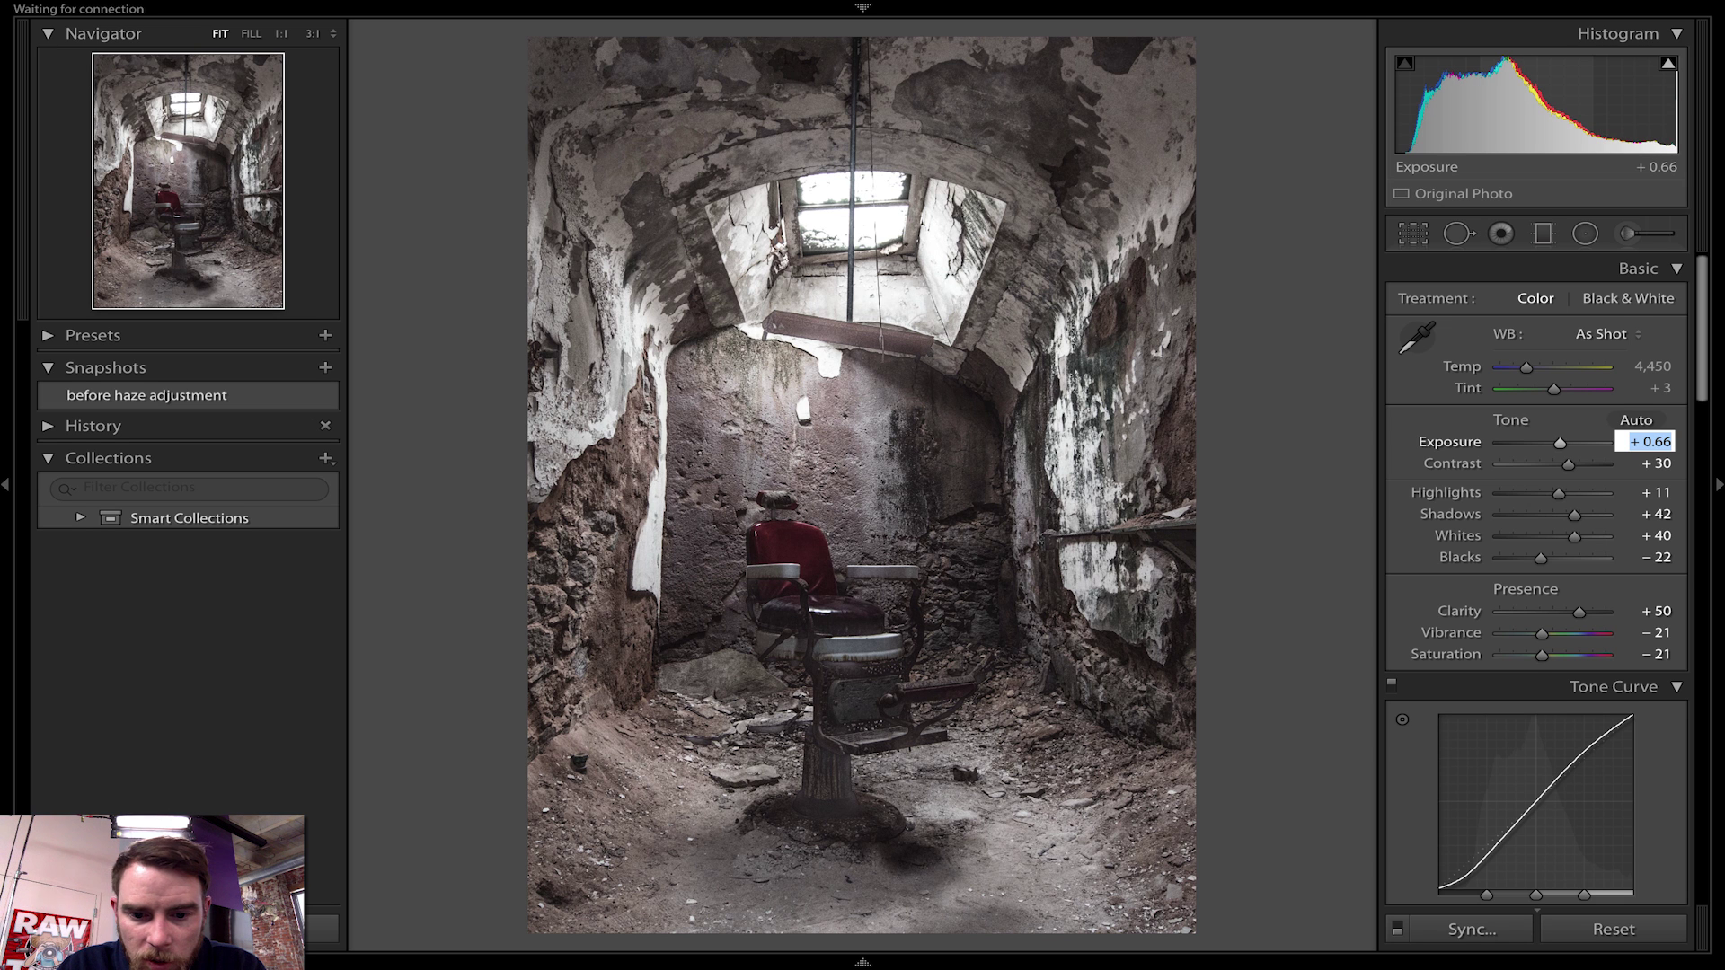
pyautogui.press('Return')
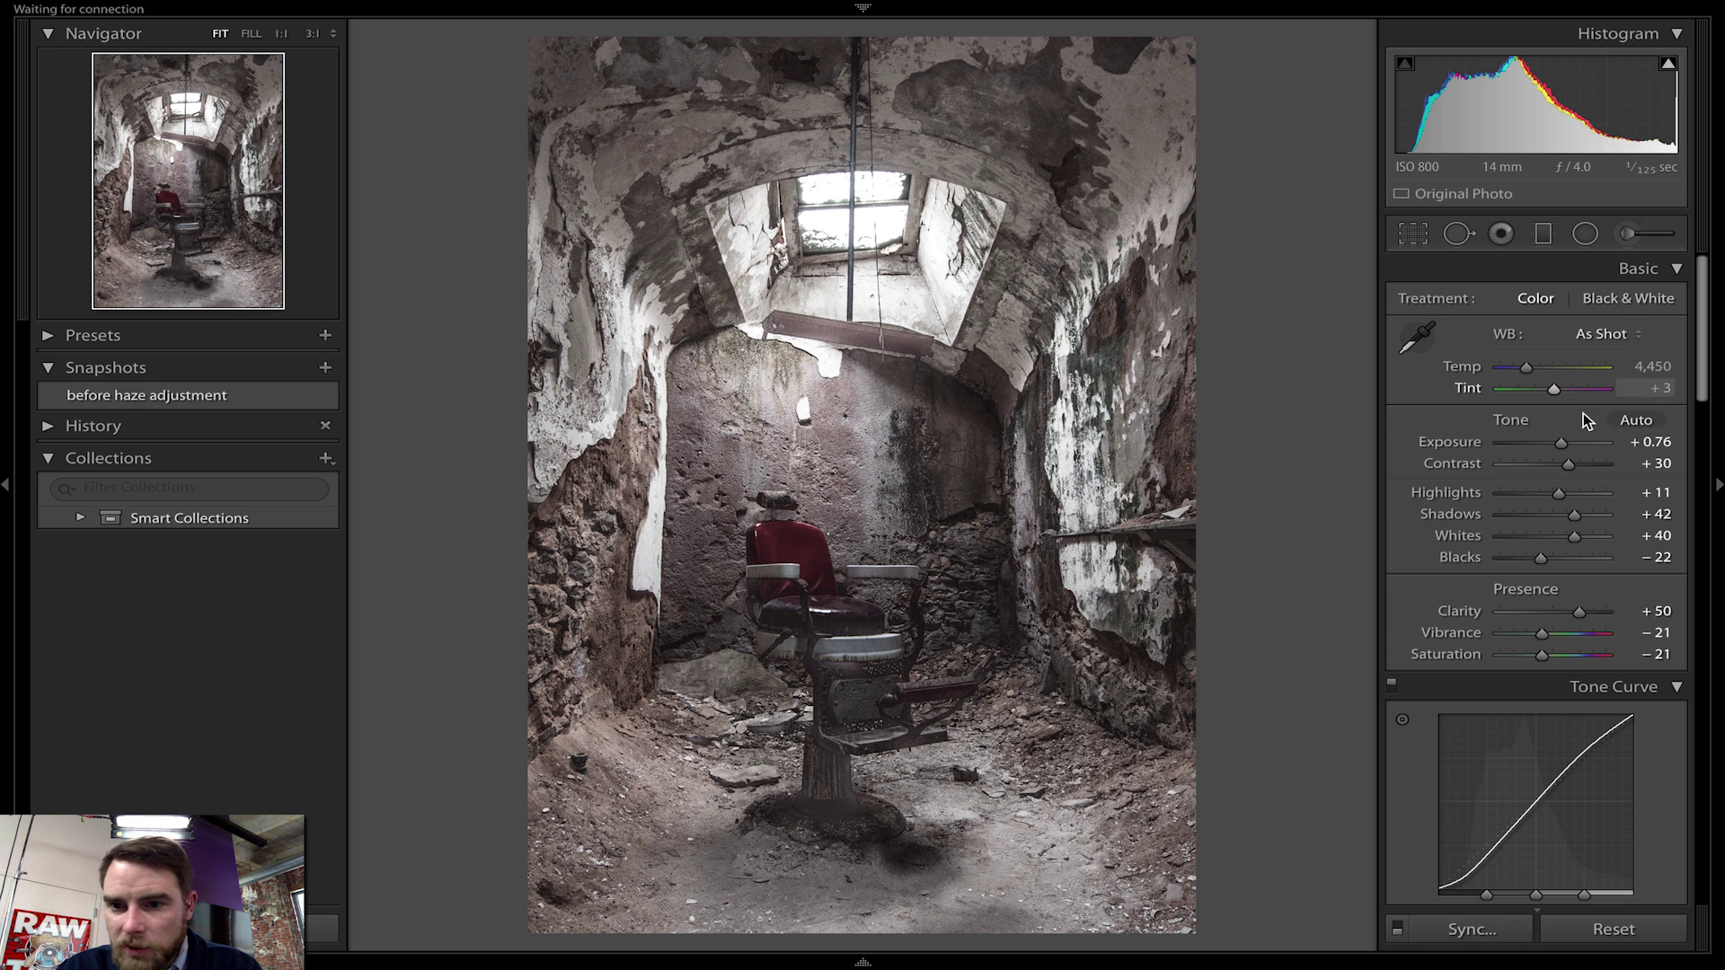
# - Set Lens Vignetting to Amount −88 and Midpoint 21, toggling Constrain Crop along the way
pyautogui.scroll(-3, 1714, 492)
pyautogui.scroll(-10, 1584, 634)
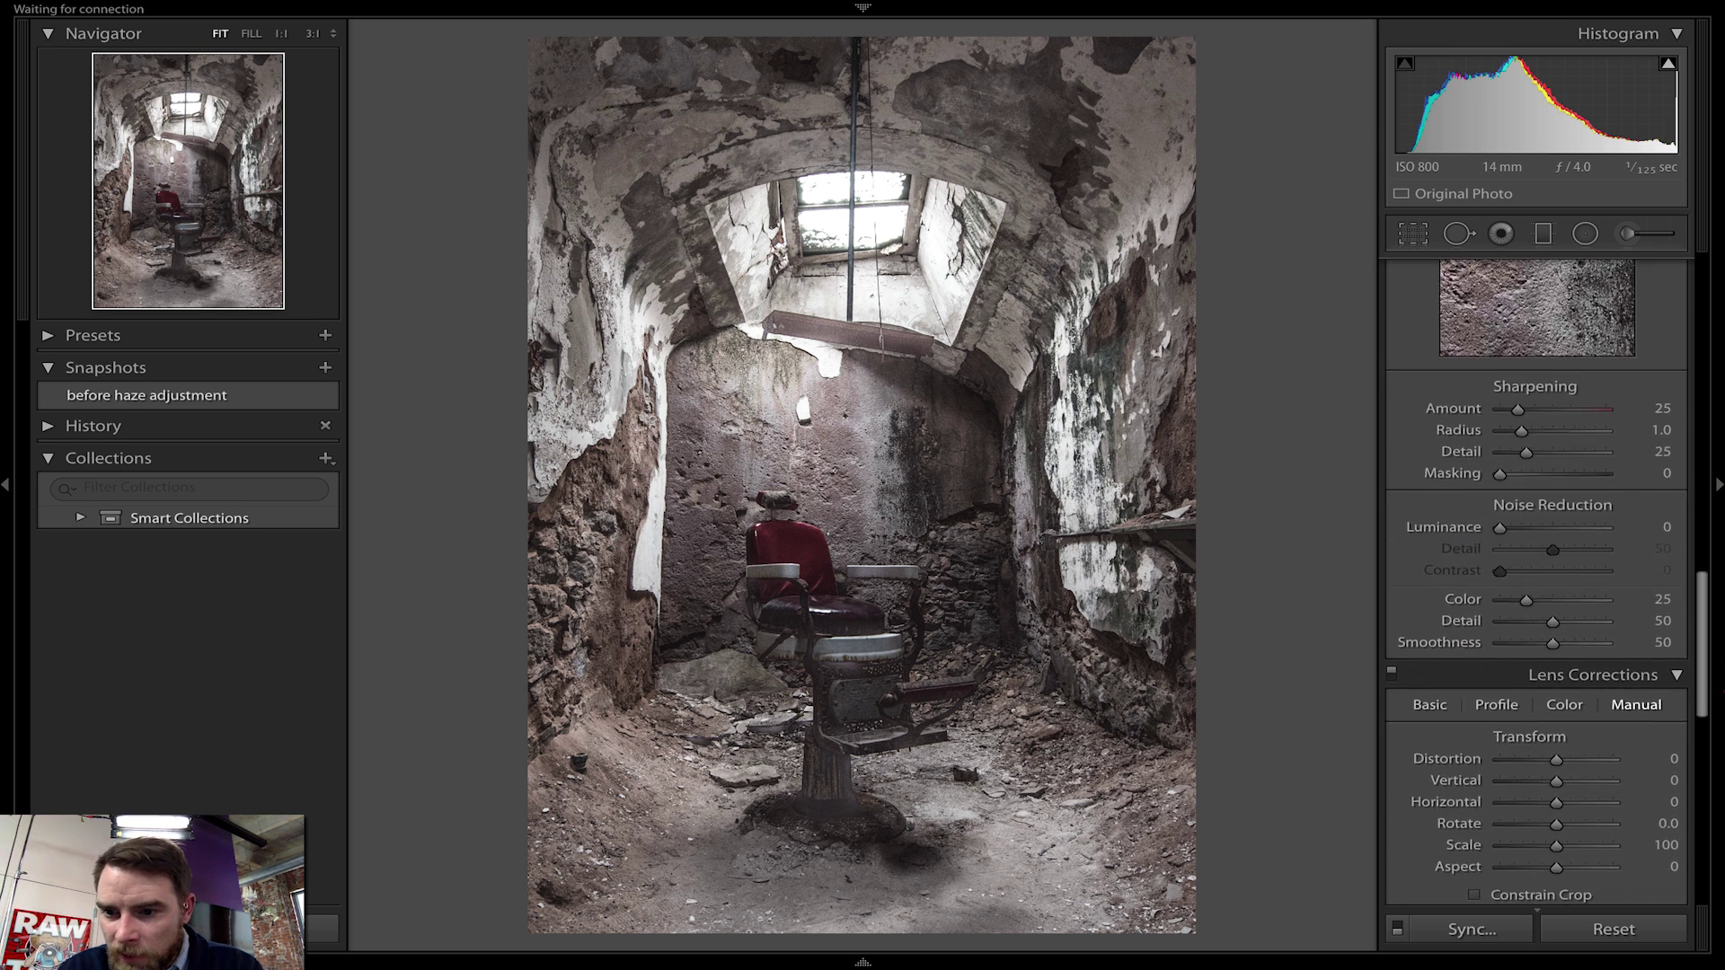
pyautogui.click(1526, 604)
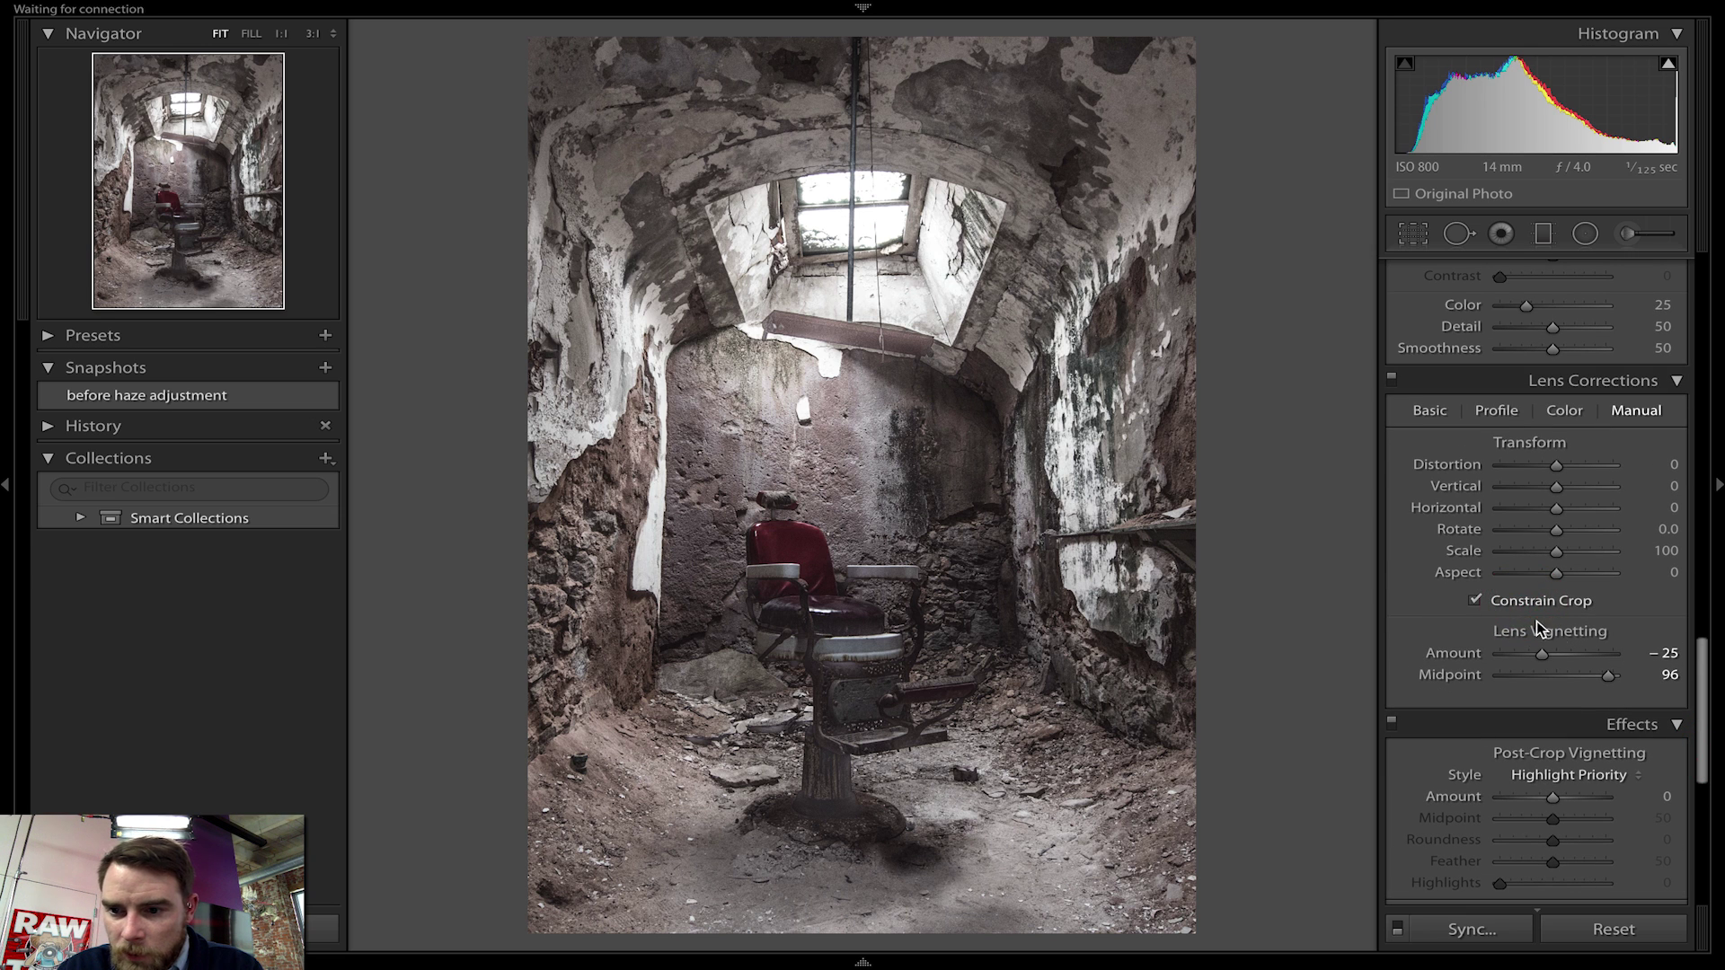
pyautogui.click(1517, 606)
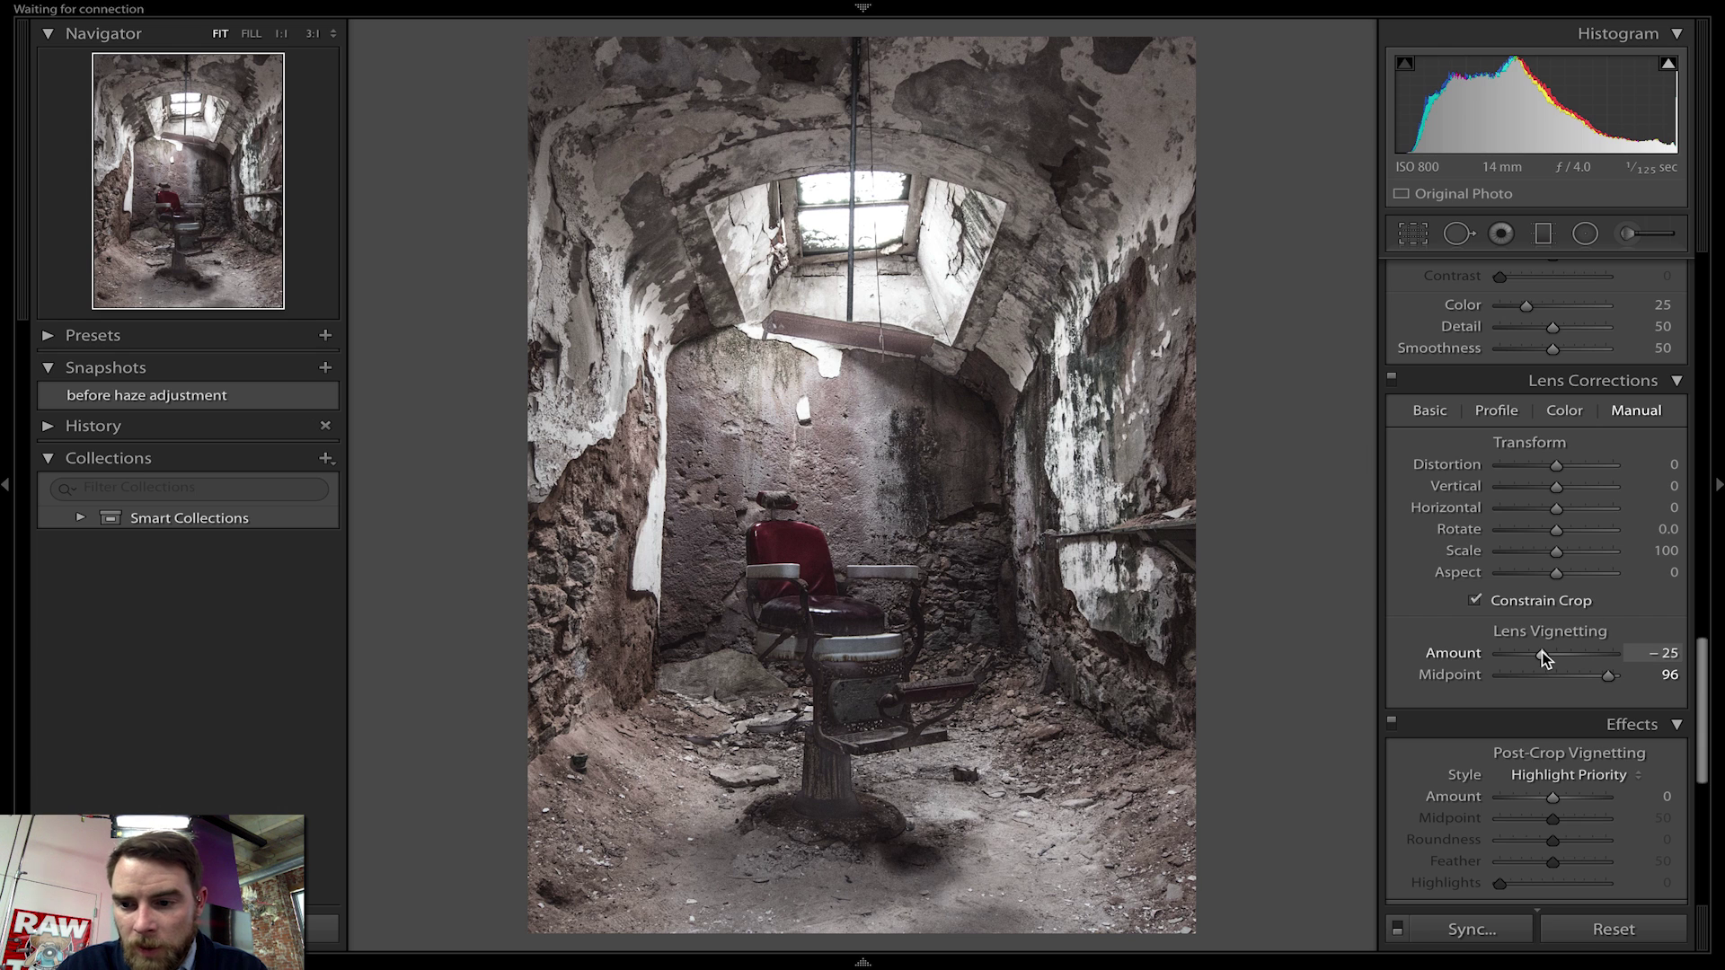
pyautogui.moveTo(1514, 660)
pyautogui.mouseDown()
pyautogui.moveTo(1546, 688)
pyautogui.moveTo(1507, 662)
pyautogui.mouseUp()
pyautogui.click(1523, 602)
pyautogui.click(1518, 603)
pyautogui.click(1517, 603)
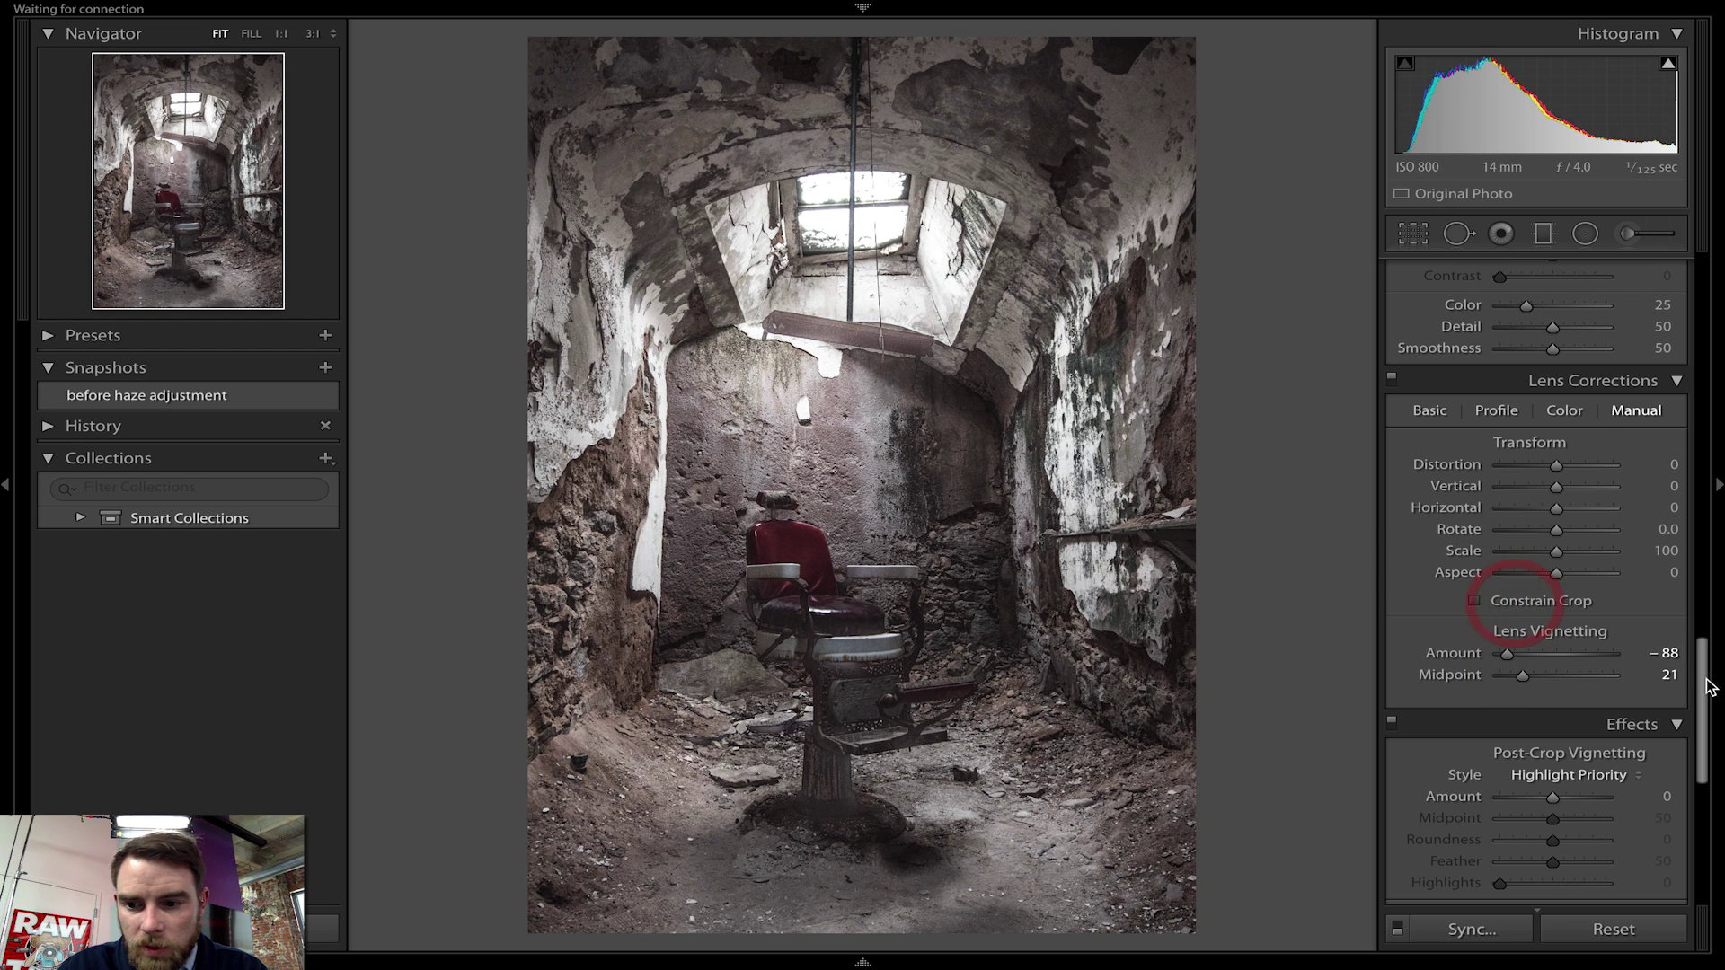
pyautogui.click(1429, 410)
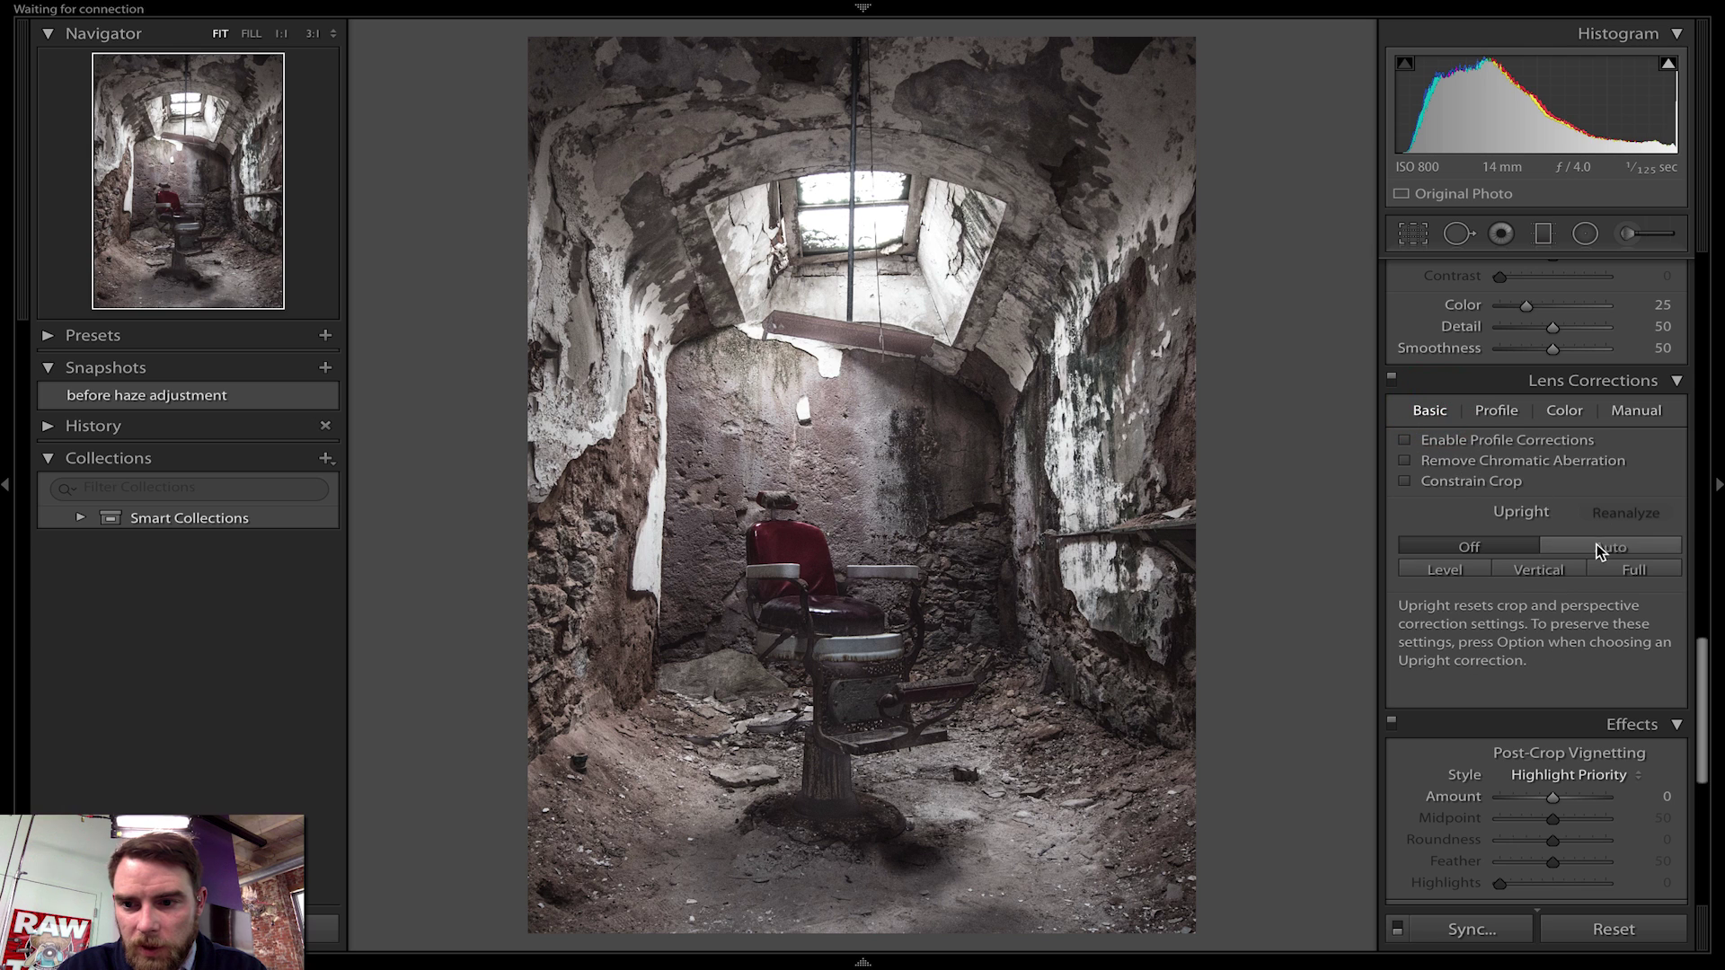
pyautogui.click(1585, 415)
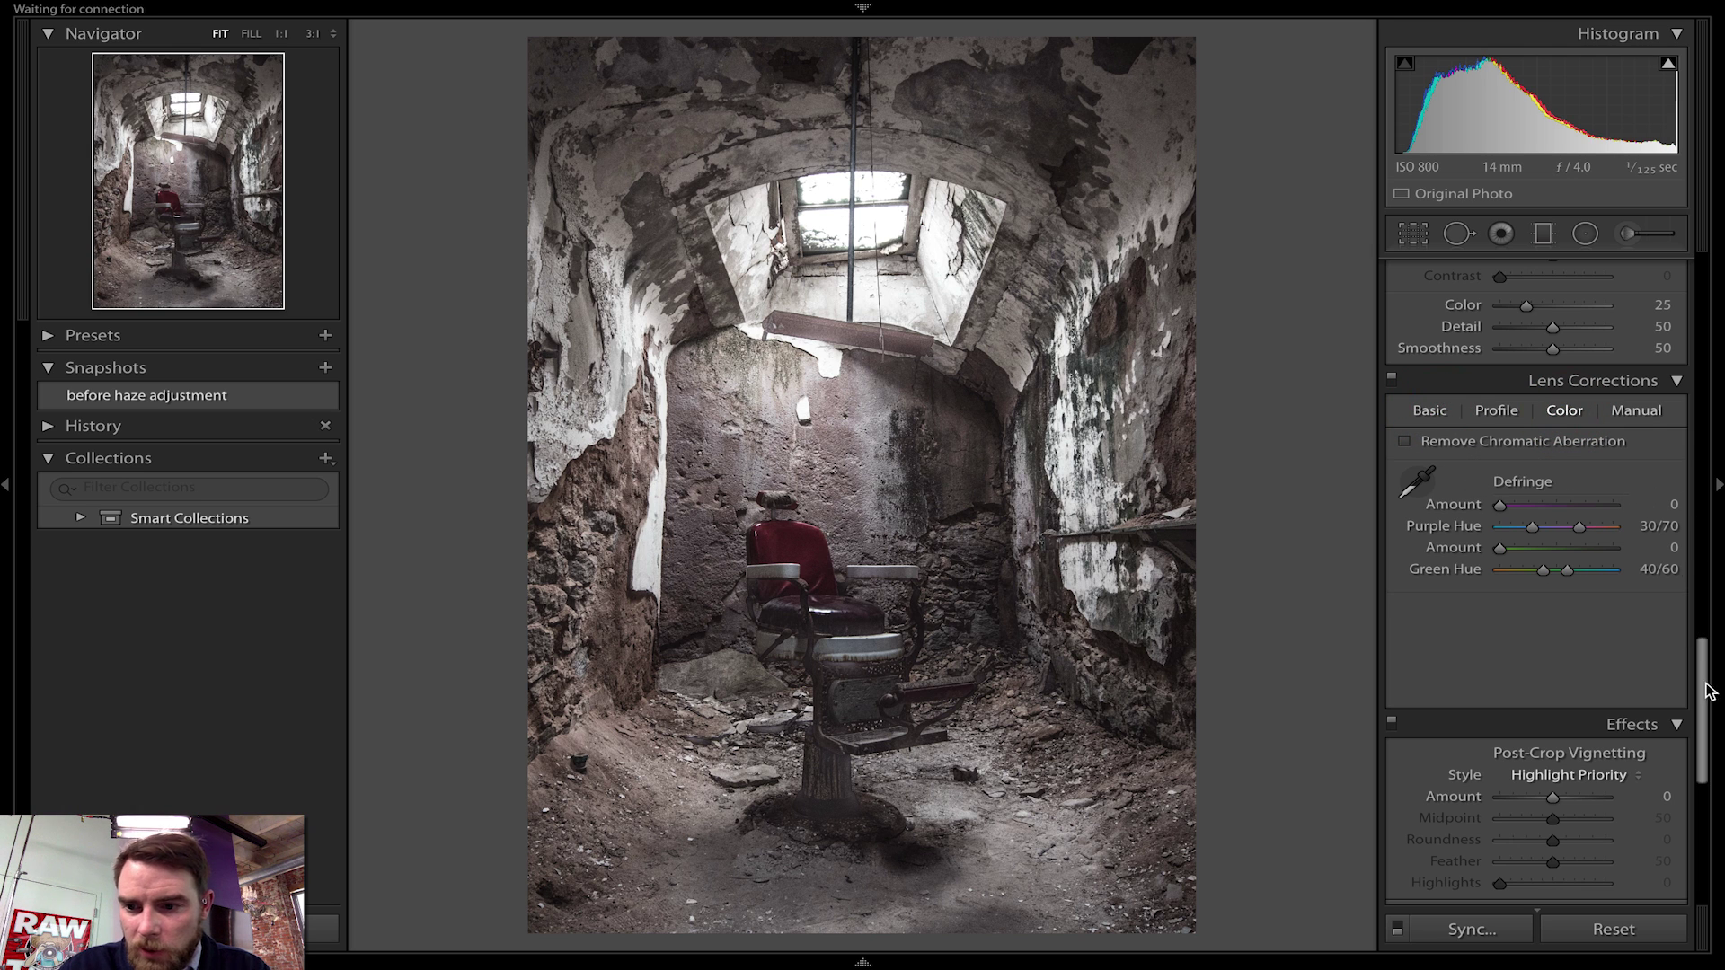
pyautogui.moveTo(1701, 686); pyautogui.dragTo(1709, 753)
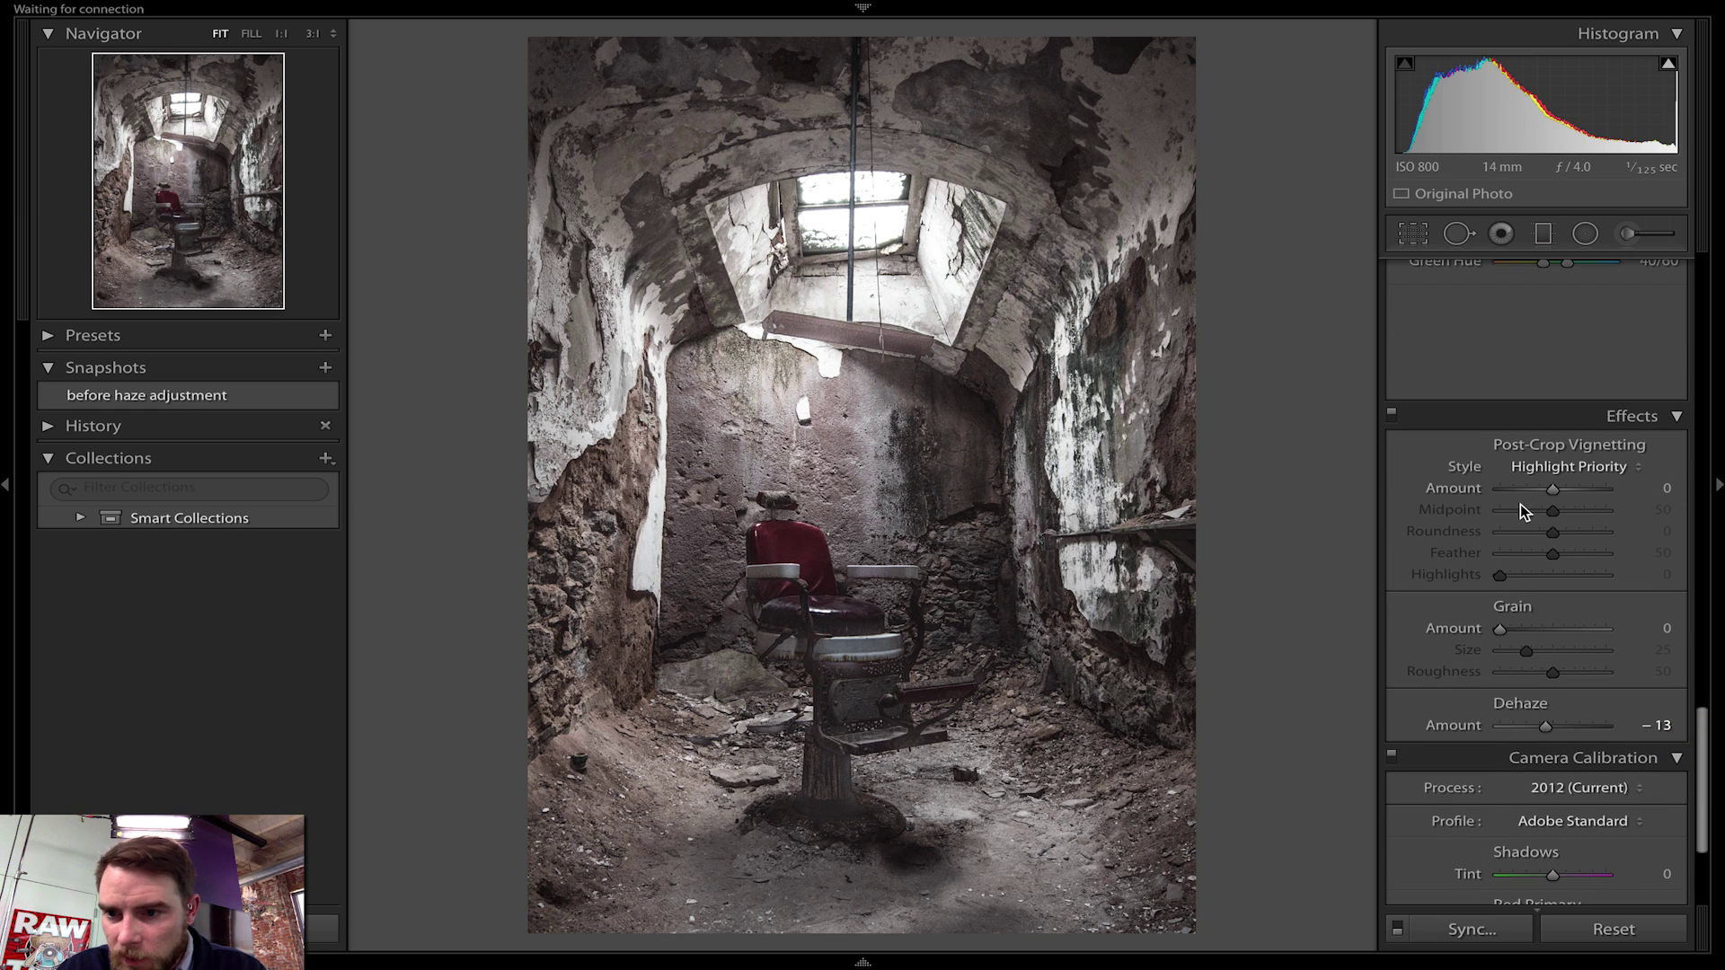
# - Add a post-crop vignette at Amount −15 with Midpoint 35, Roundness −29 and Feather 89
pyautogui.moveTo(1544, 488)
pyautogui.mouseDown()
pyautogui.moveTo(1531, 497)
pyautogui.moveTo(1558, 531)
pyautogui.moveTo(1538, 535)
pyautogui.moveTo(1597, 559)
pyautogui.moveTo(1537, 517)
pyautogui.moveTo(1540, 492)
pyautogui.mouseUp()
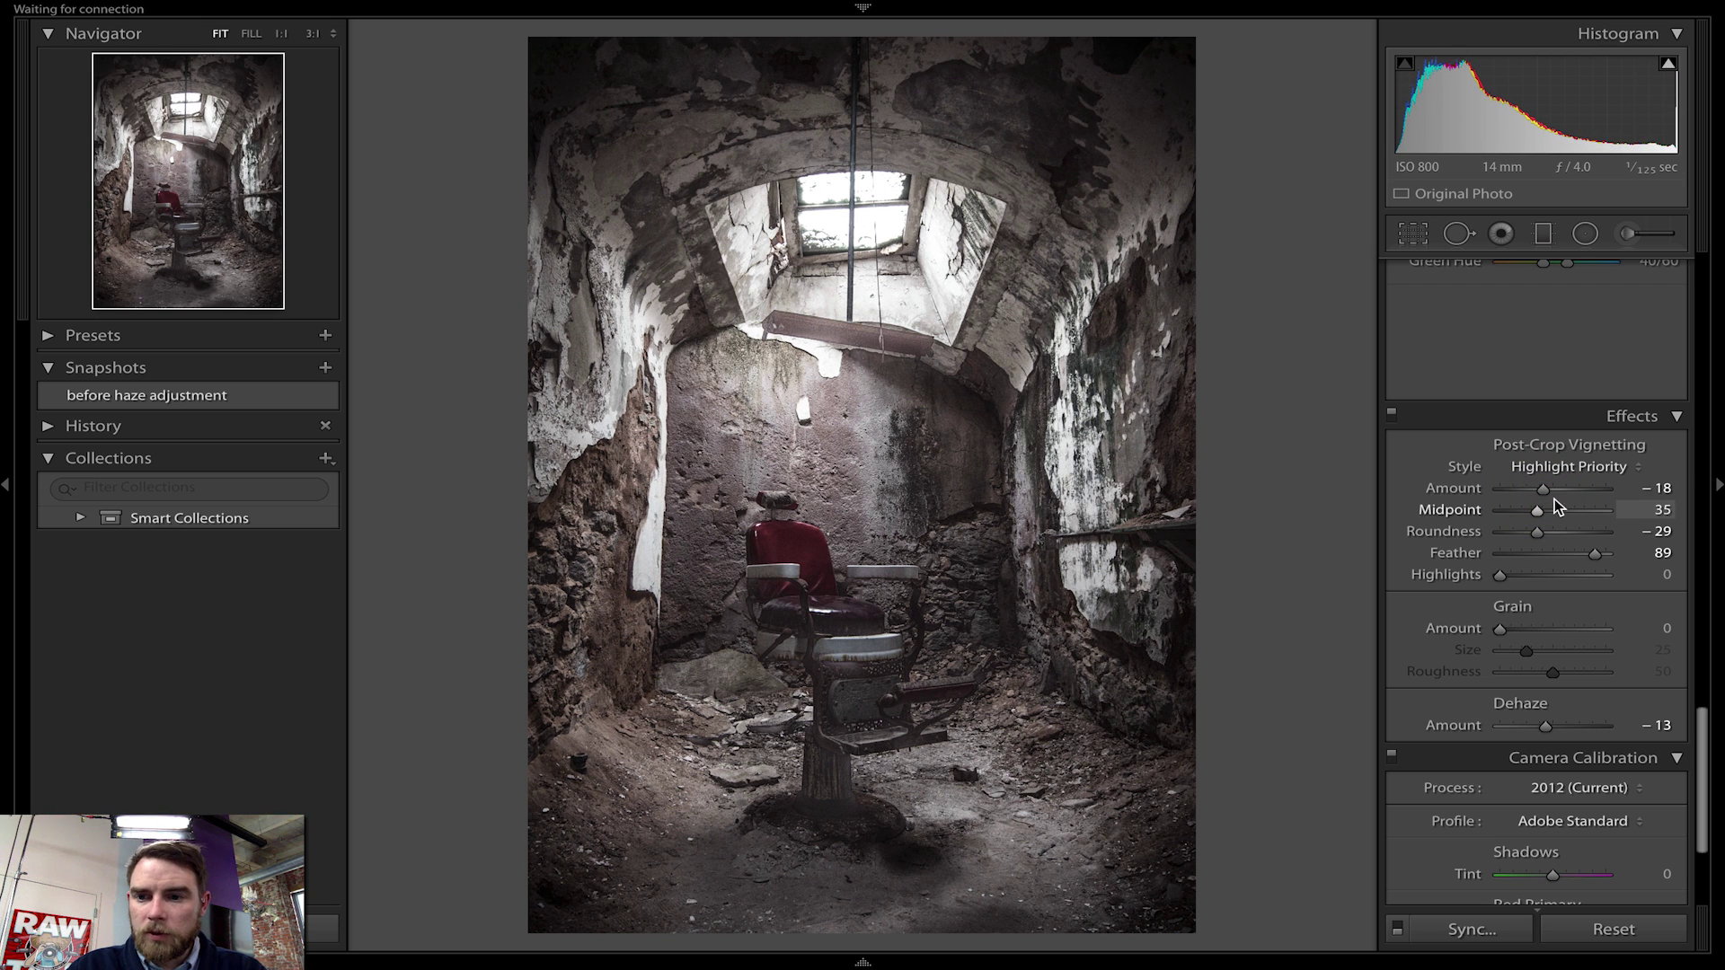
pyautogui.click(1656, 488)
pyautogui.write('-16')
pyautogui.press('Return')
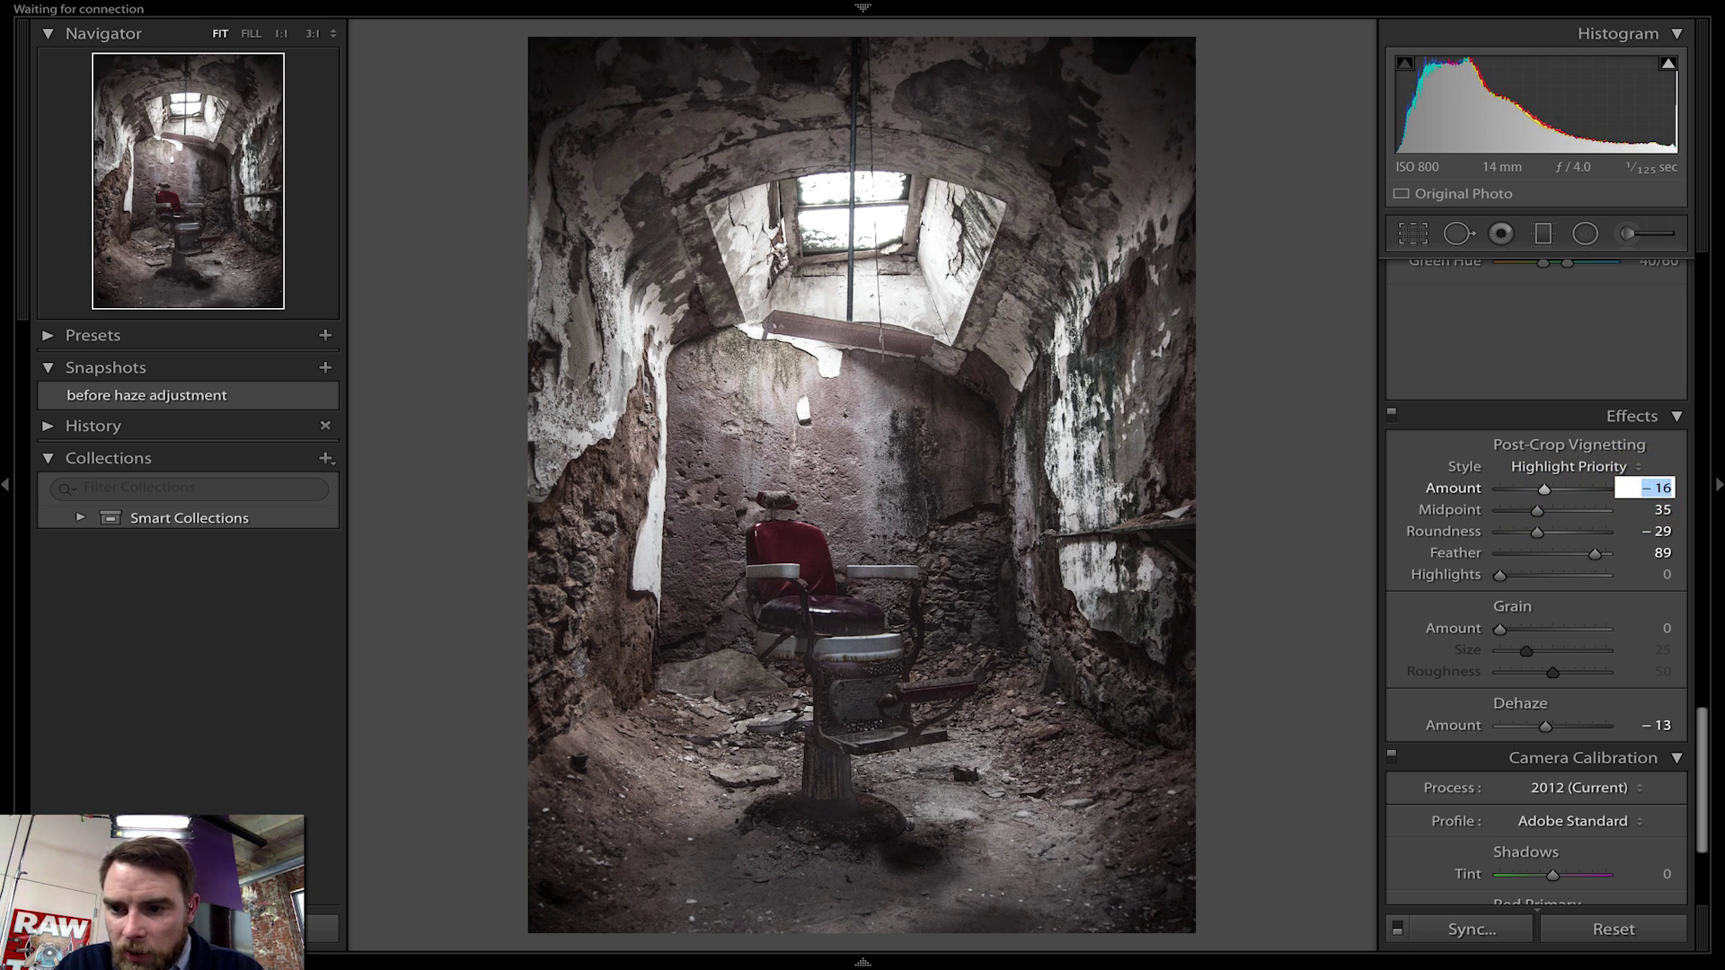
pyautogui.press('Up')
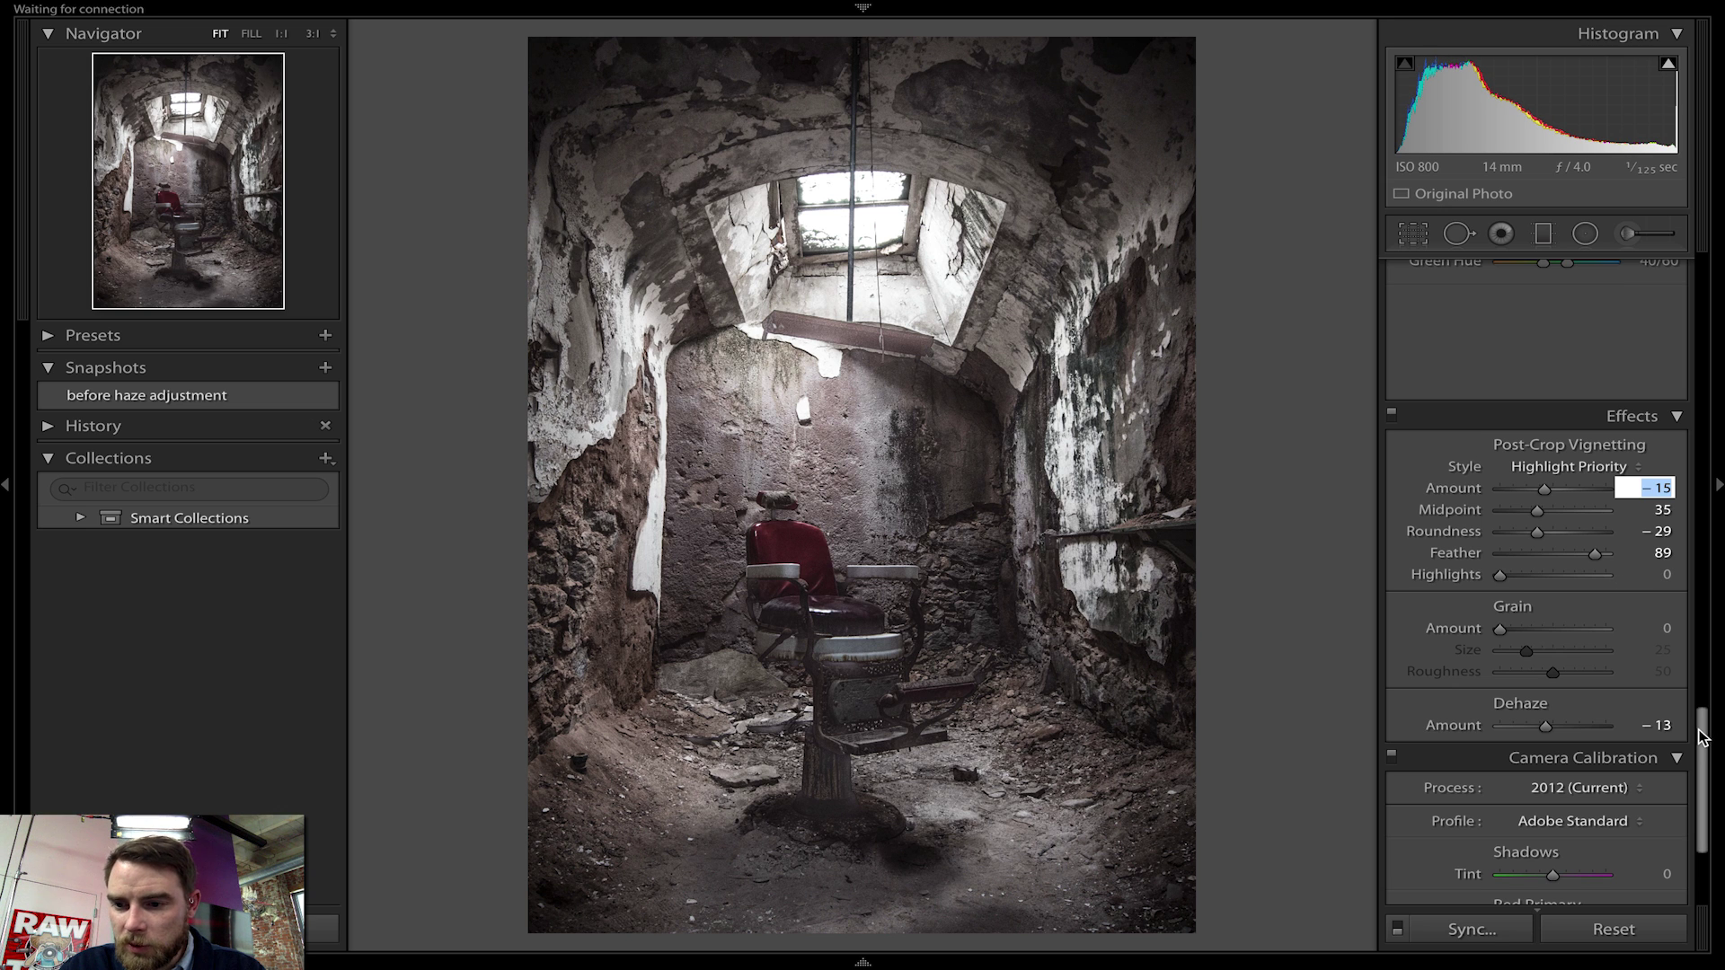
# - Ease lens vignetting to Amount −54 with Midpoint 36 and compare before and after
pyautogui.moveTo(1701, 737); pyautogui.dragTo(1700, 635)
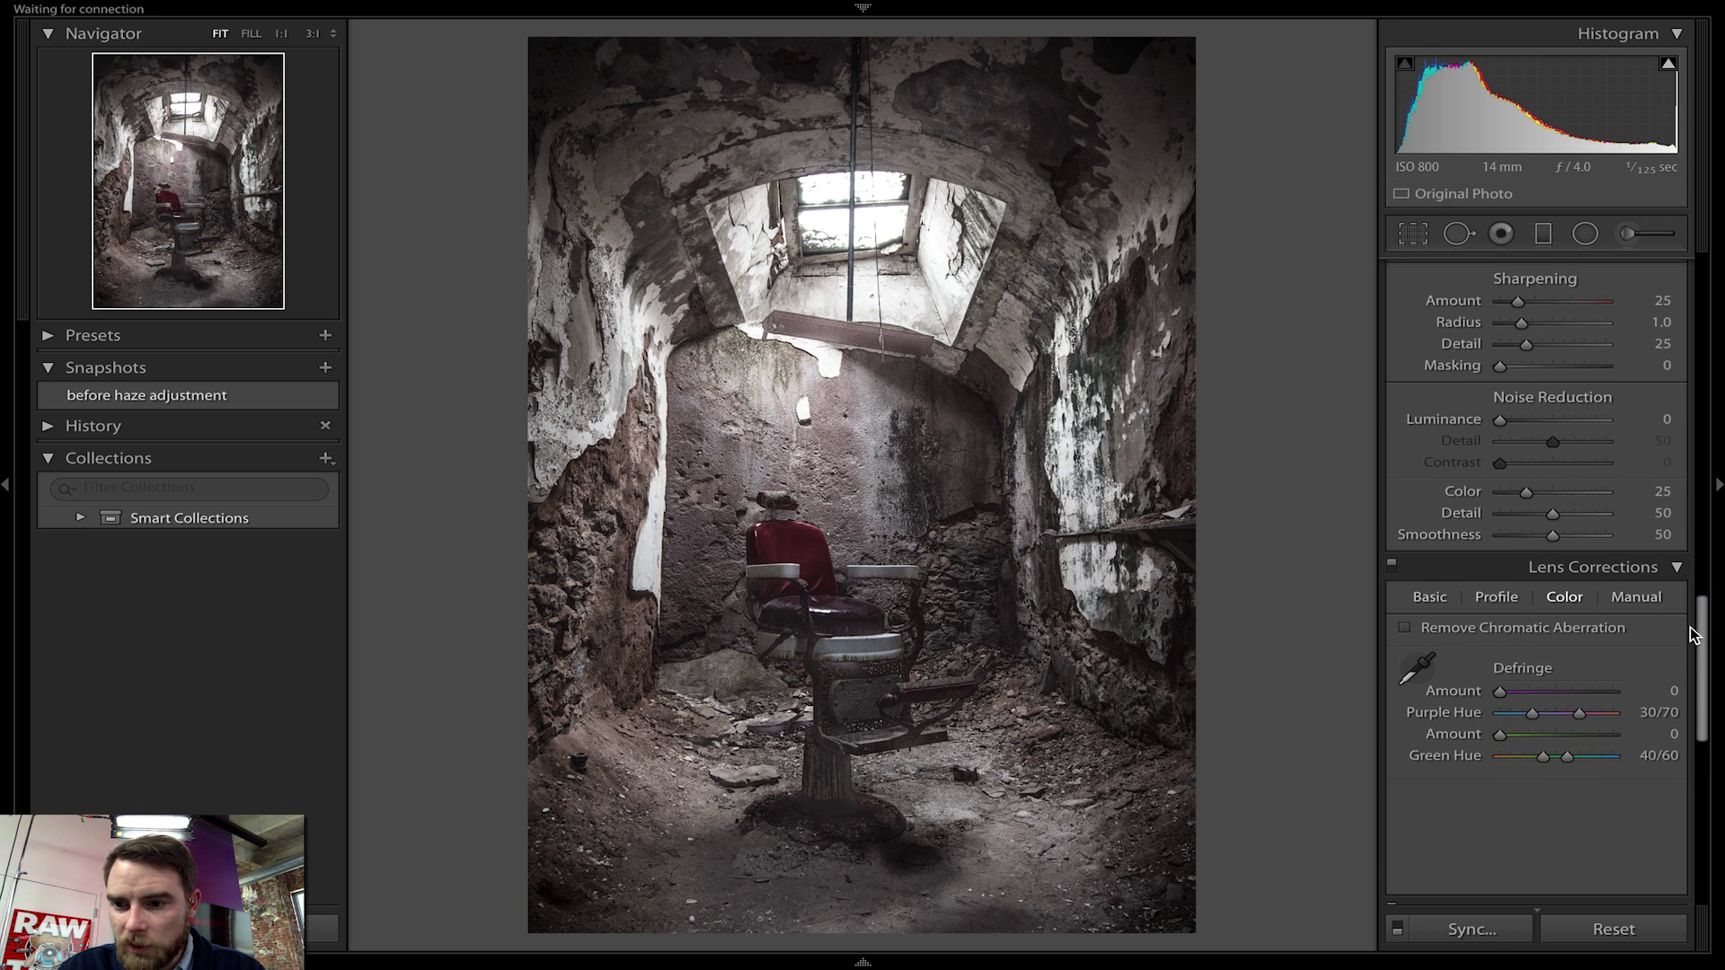
pyautogui.click(1636, 596)
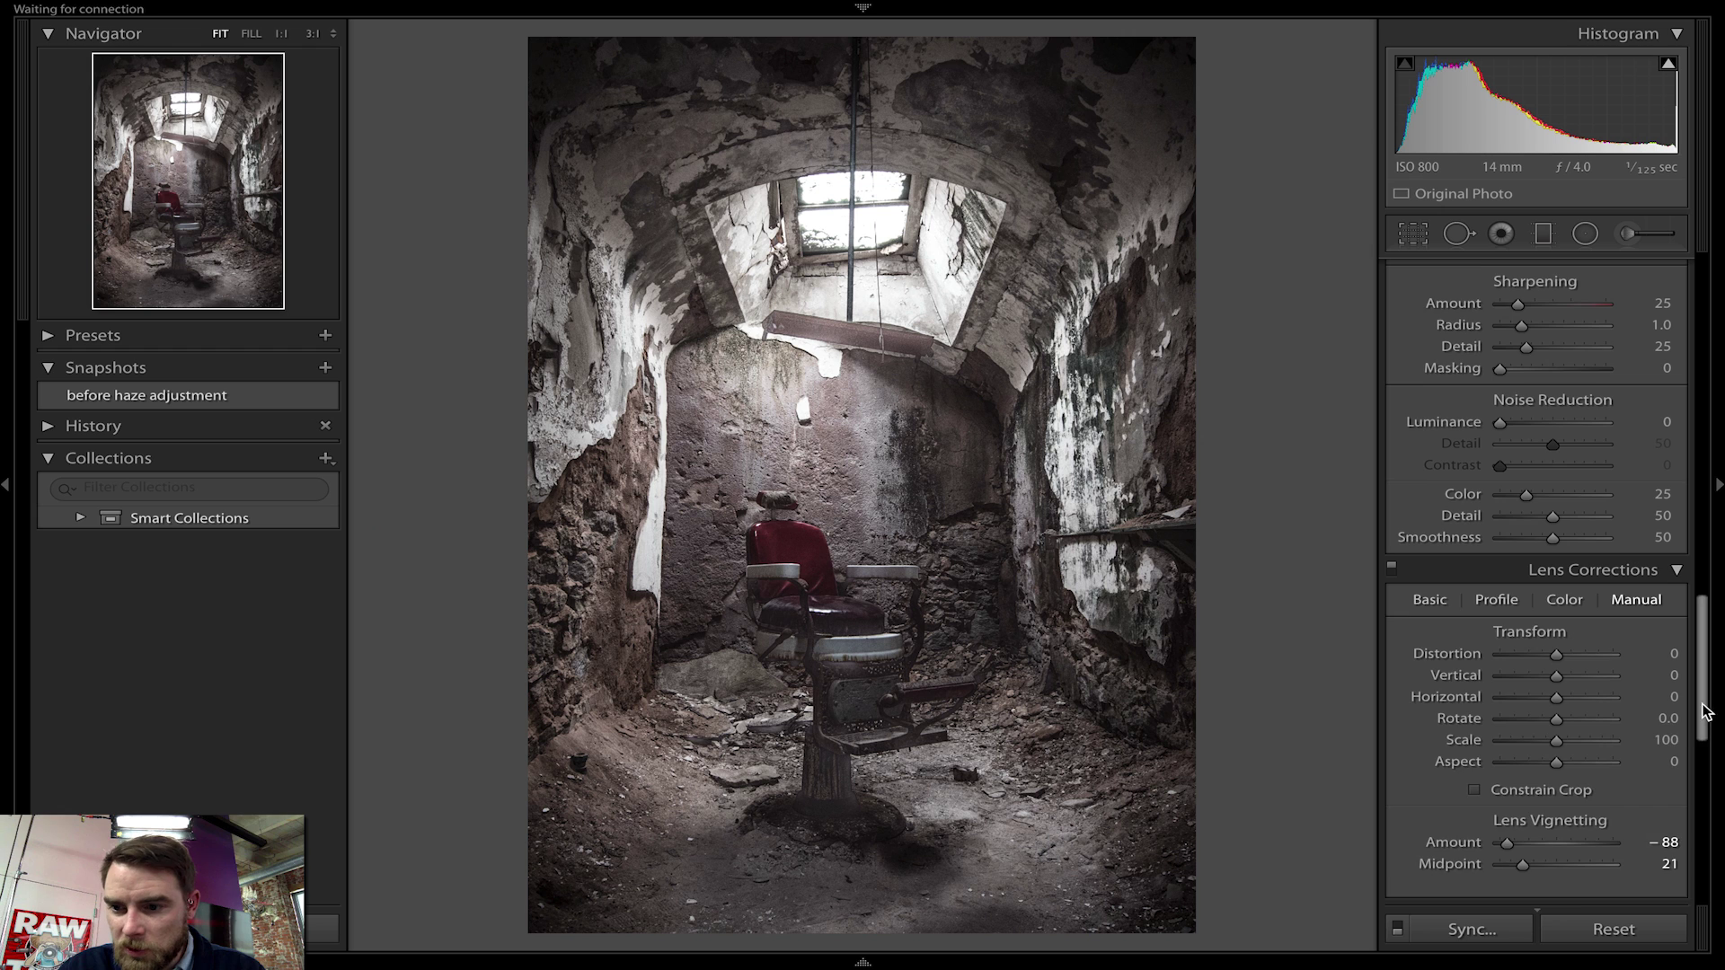
pyautogui.moveTo(1707, 712); pyautogui.dragTo(1707, 726)
pyautogui.moveTo(1517, 786); pyautogui.dragTo(1542, 808)
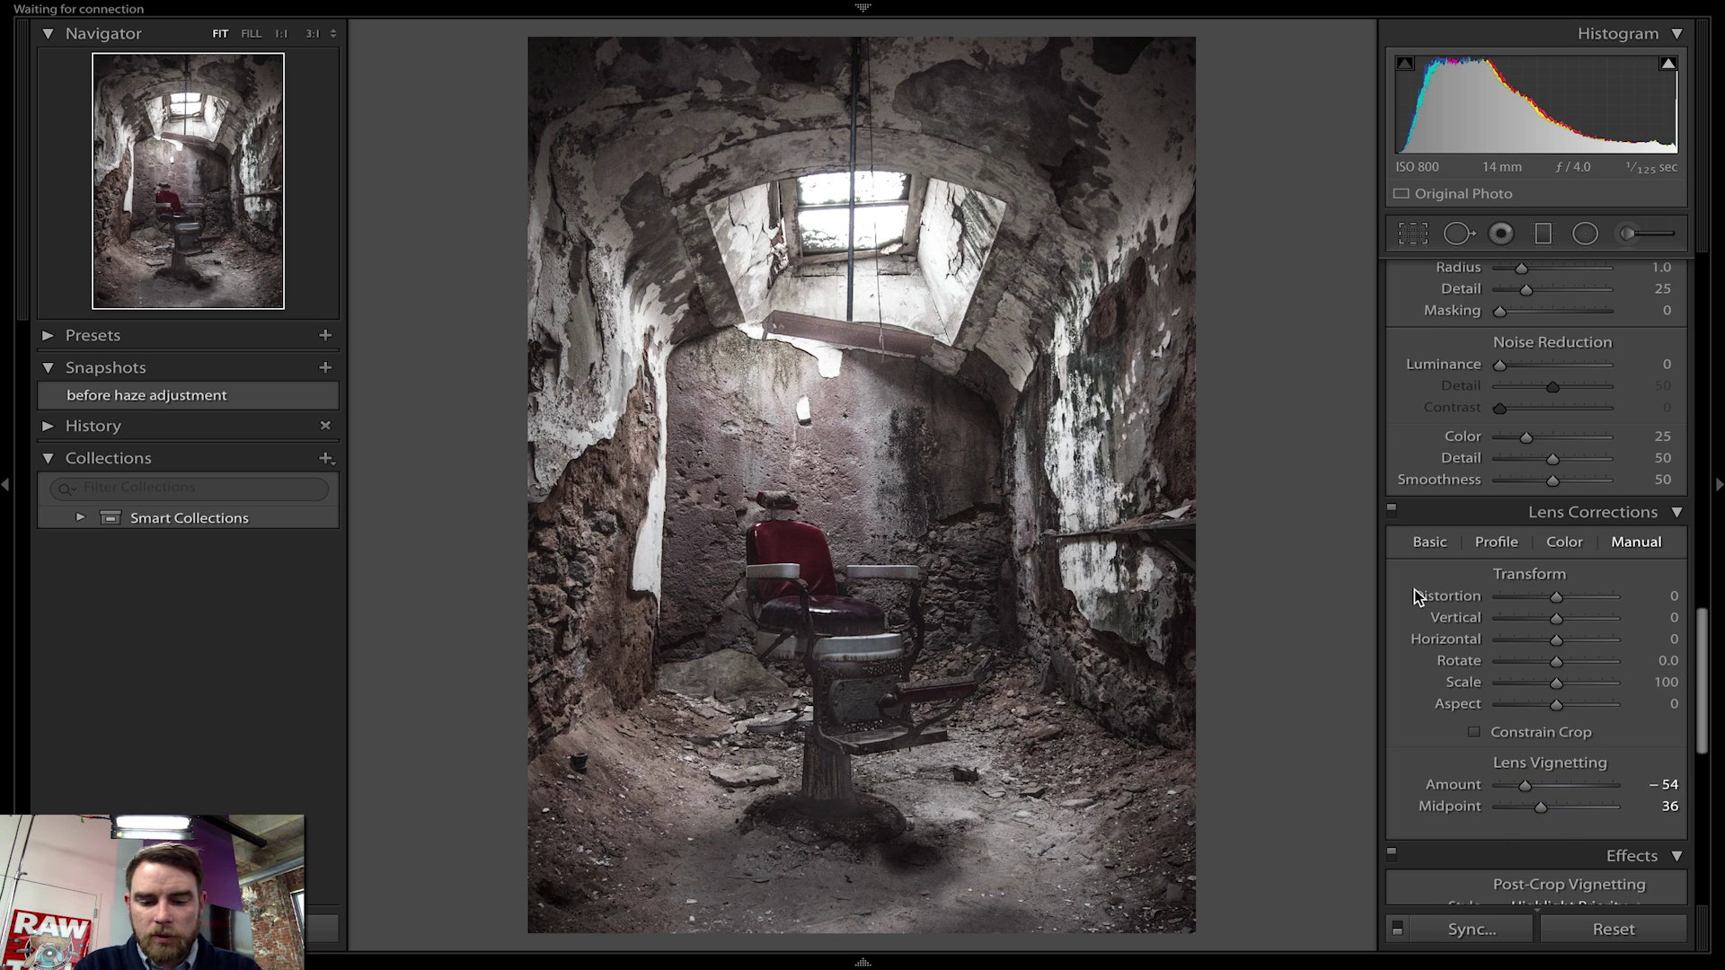
pyautogui.press('\\')
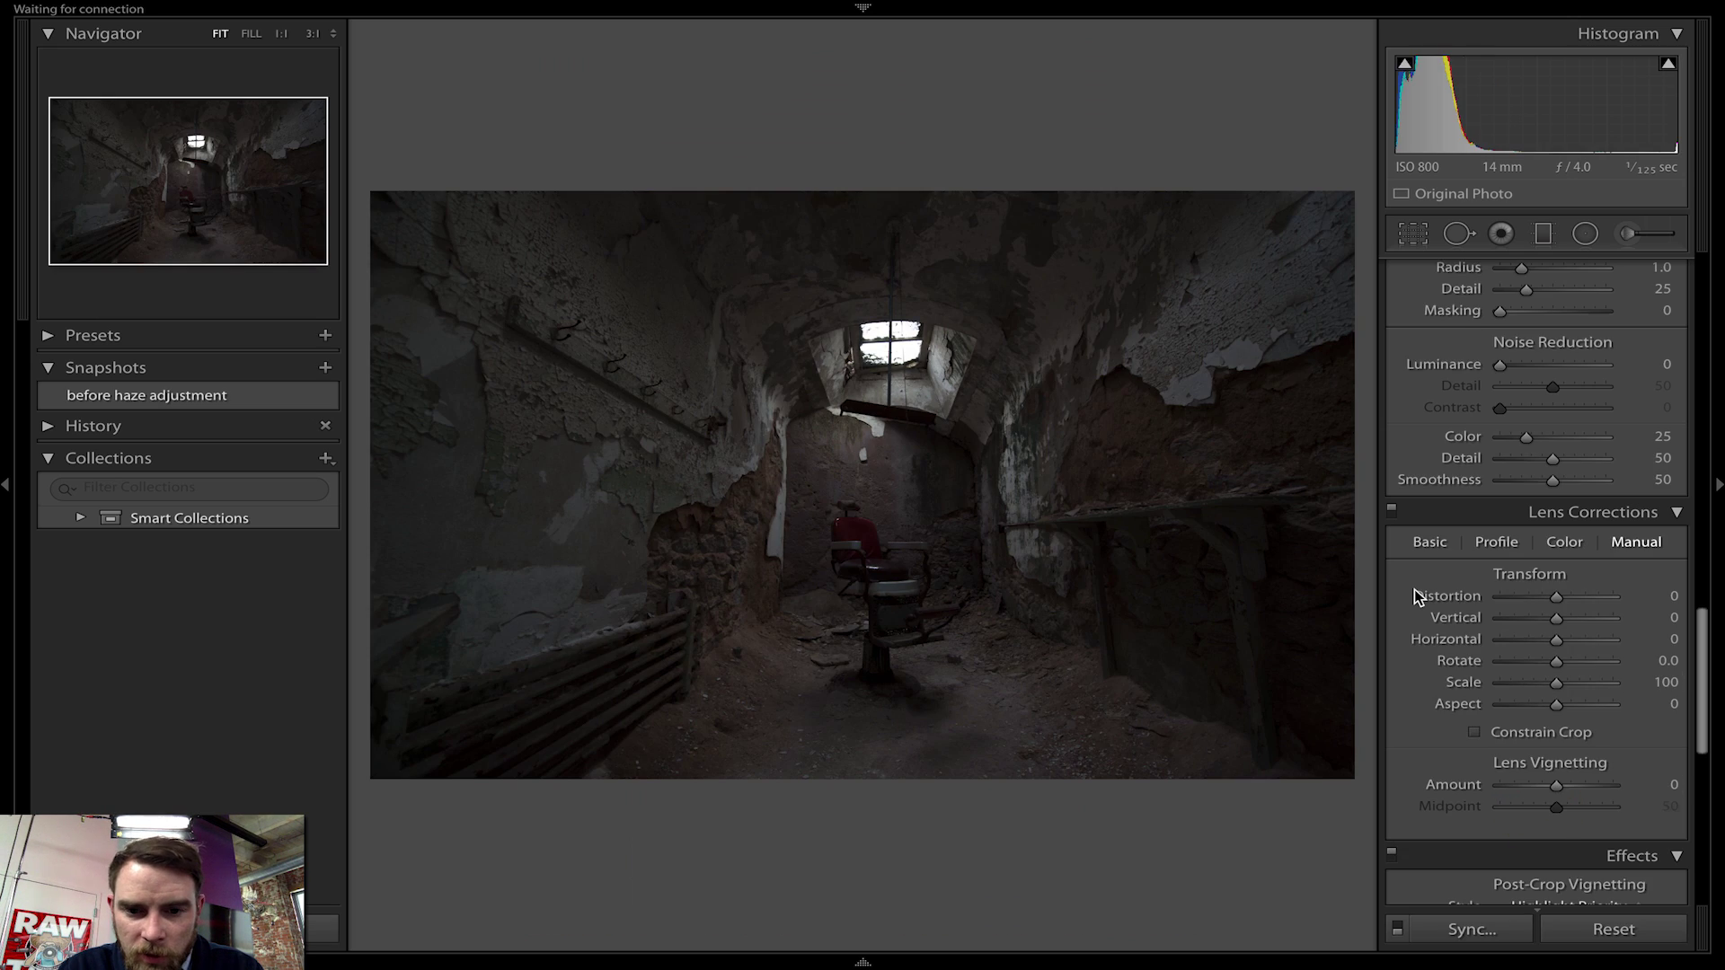
pyautogui.press('\\')
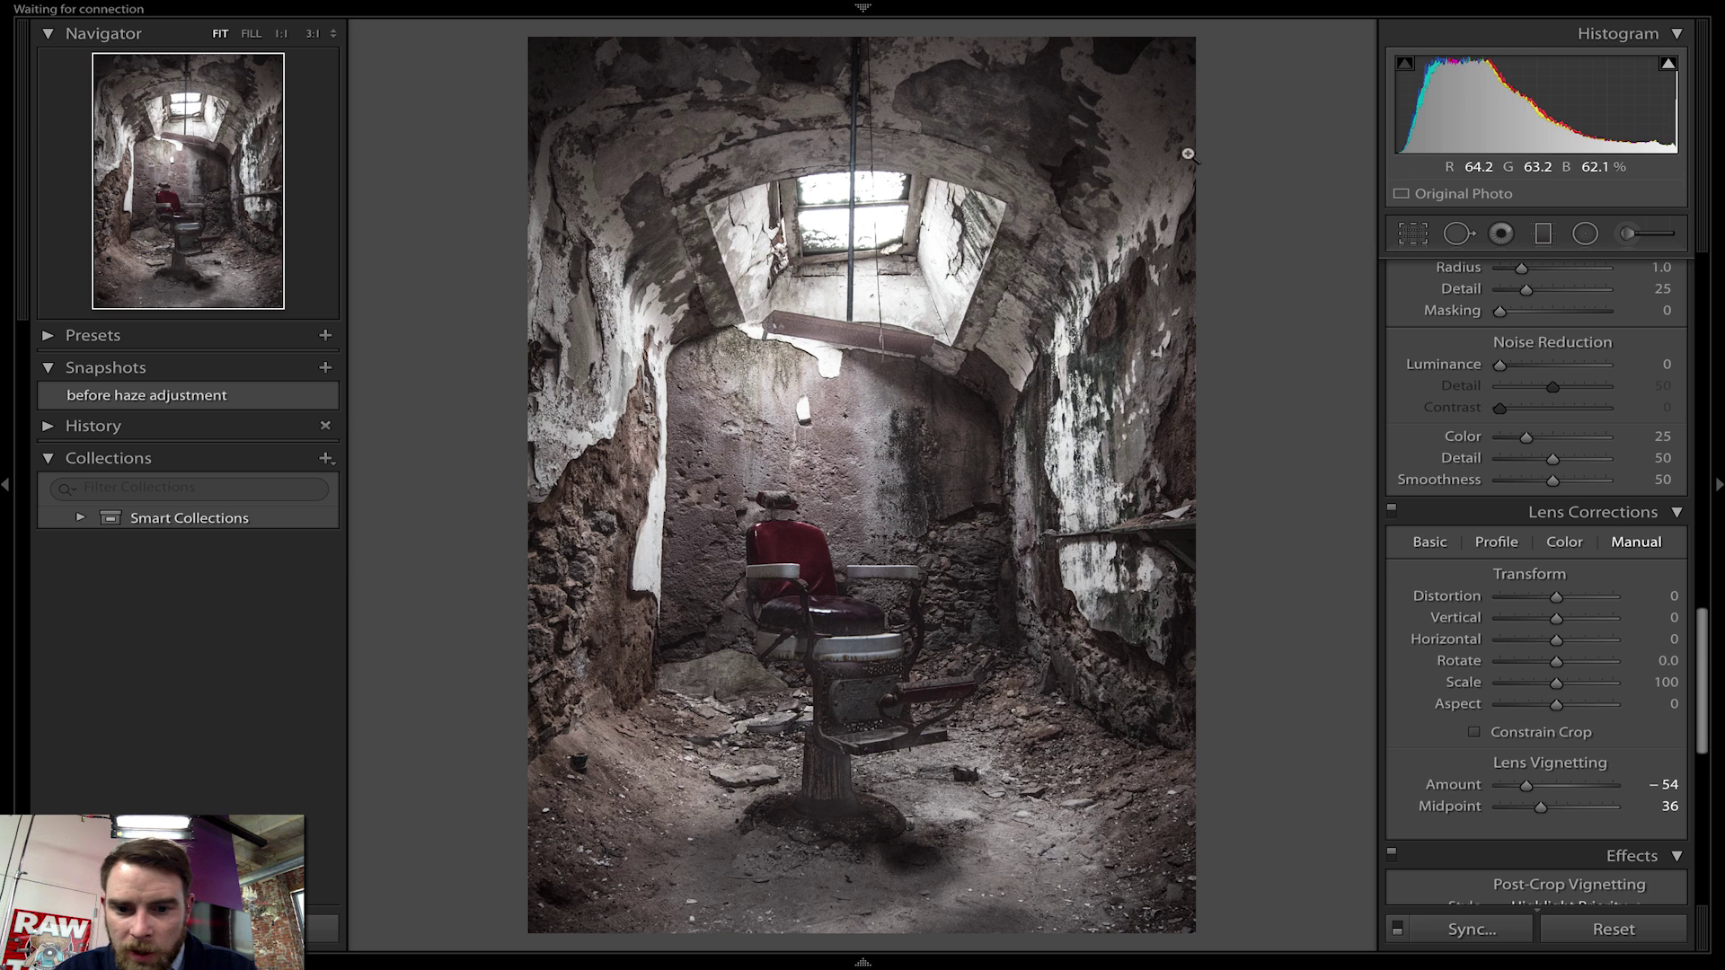
pyautogui.press('r')
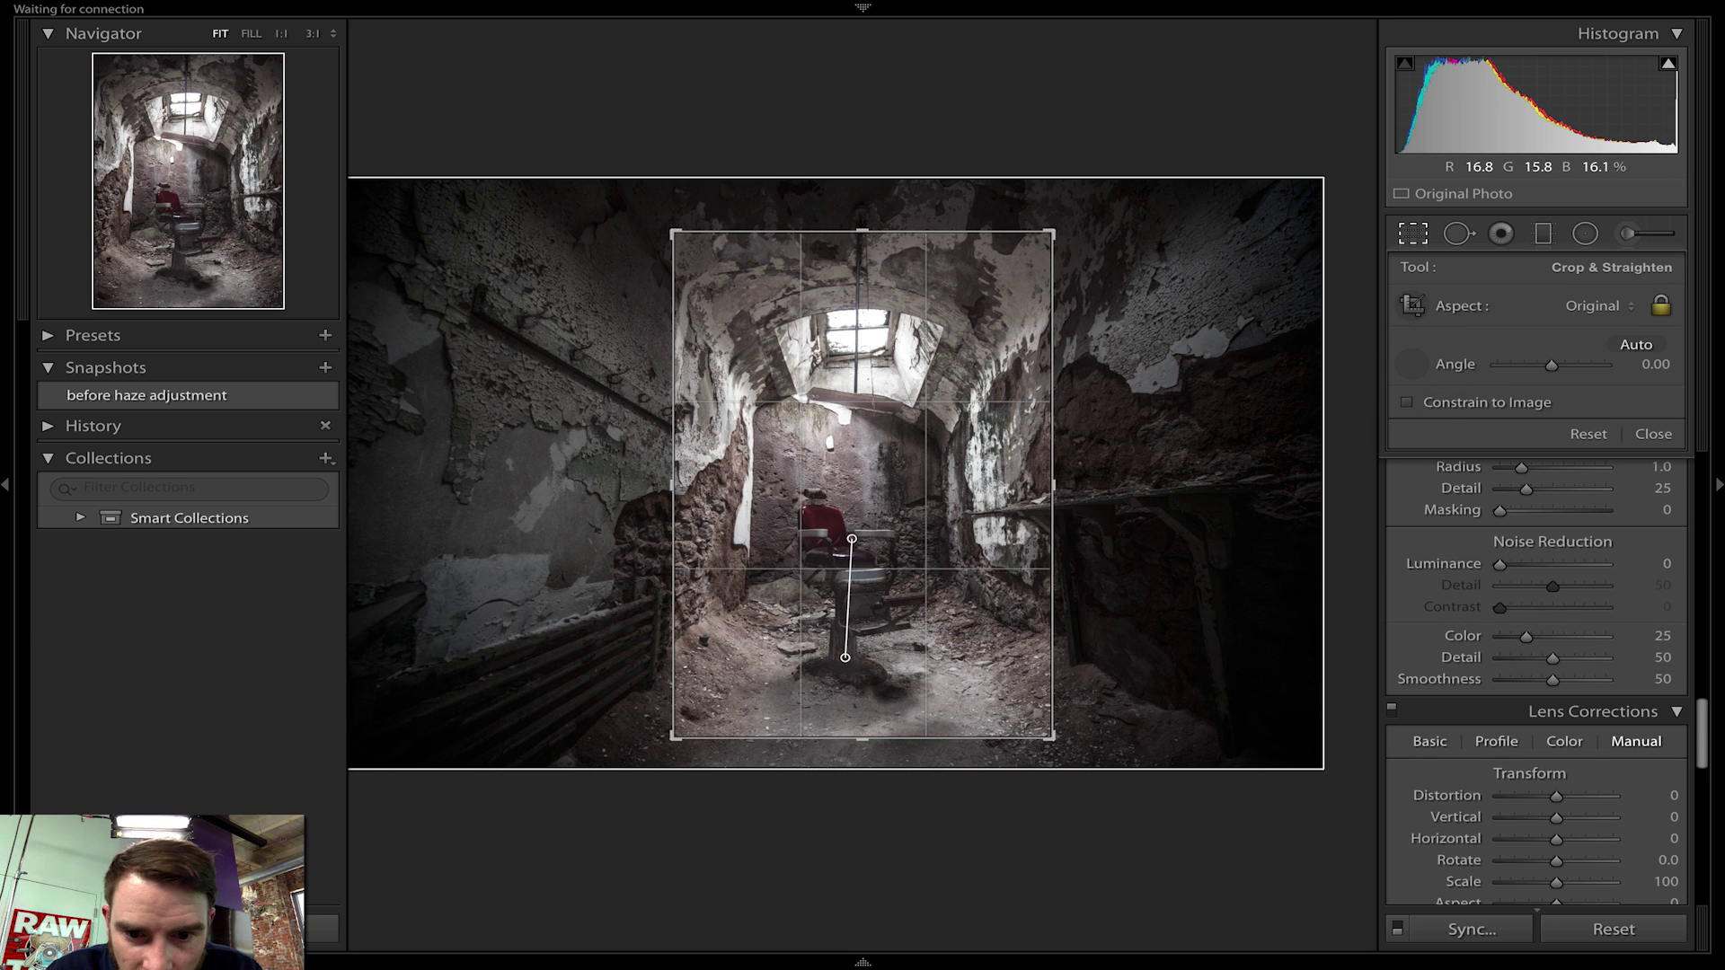
# - Straighten the photo along the chair's upright post and apply the crop
pyautogui.moveTo(852, 539); pyautogui.dragTo(851, 469)
pyautogui.press('Return')
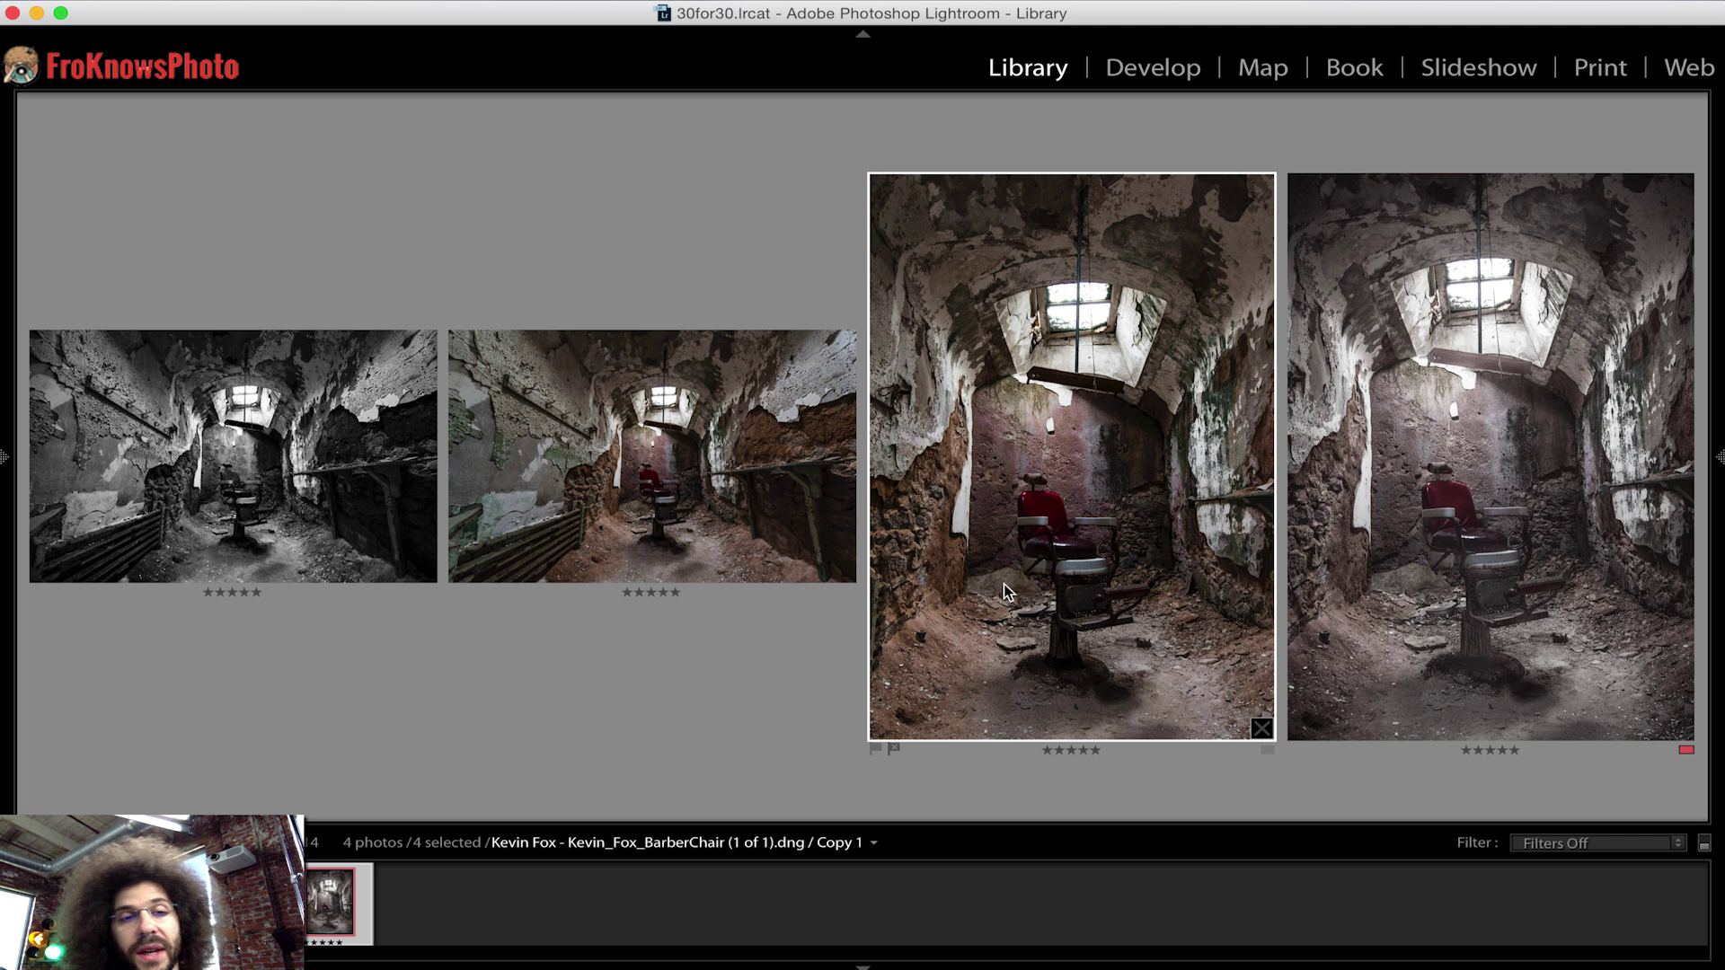
# - Zoom into the barber-chair photo, then compare all four edits side by side in Survey
pyautogui.press('z')
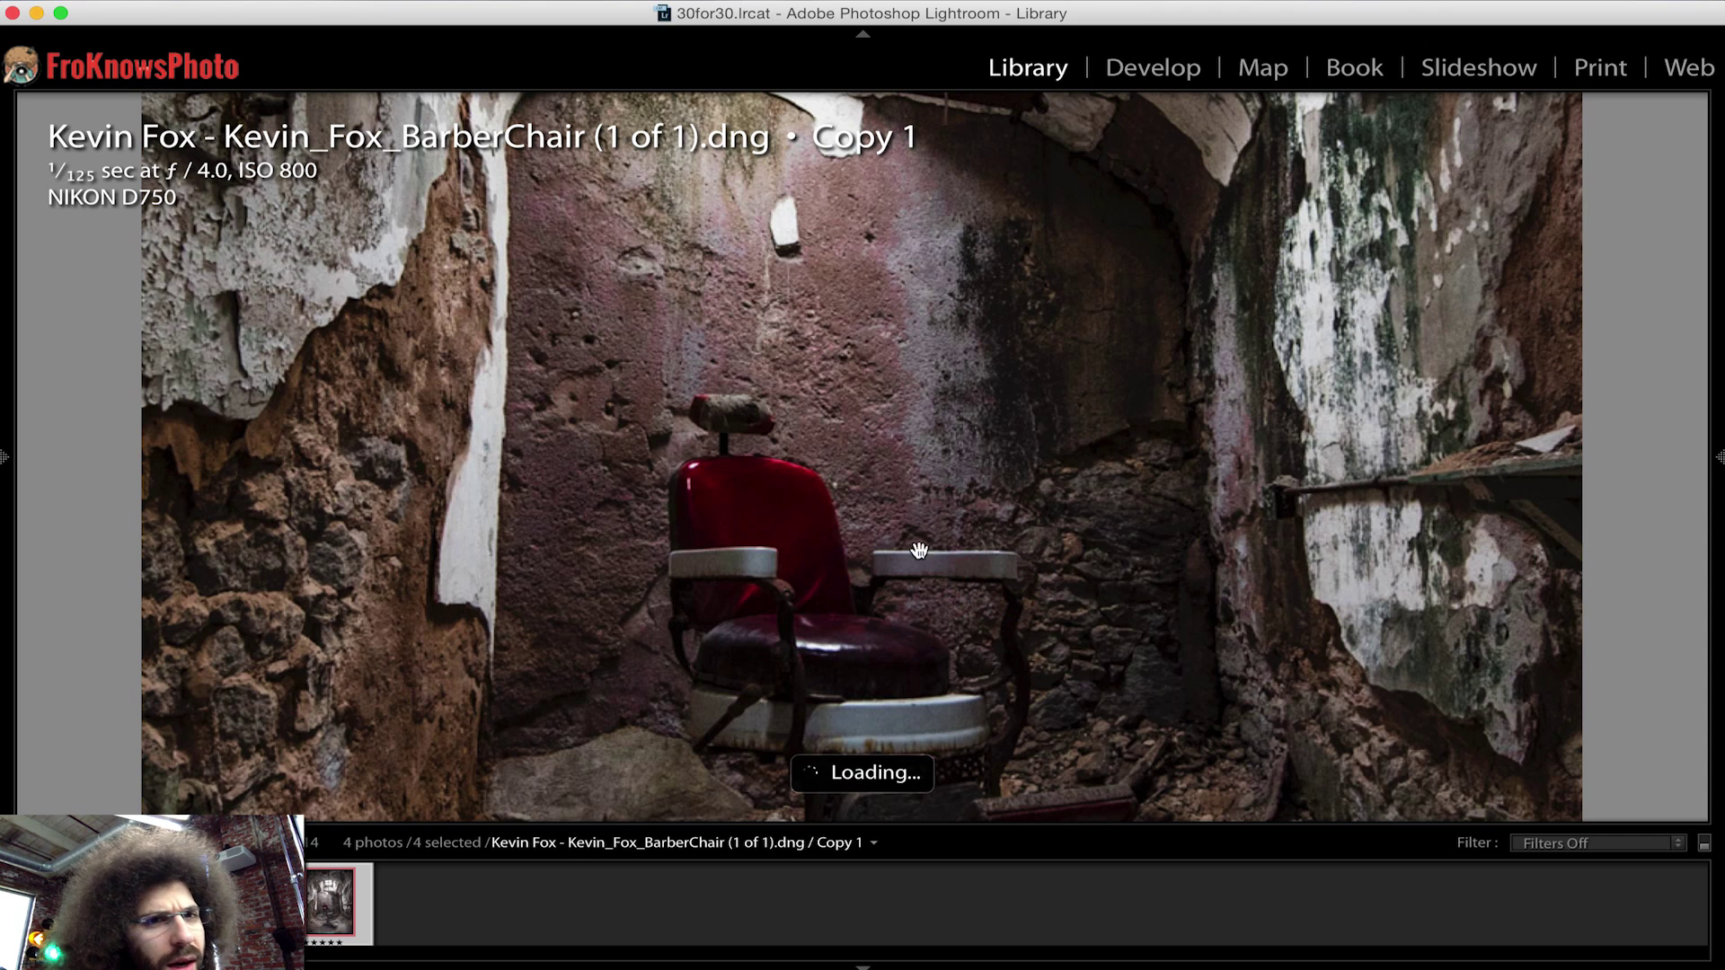
pyautogui.click(750, 393)
pyautogui.press('g')
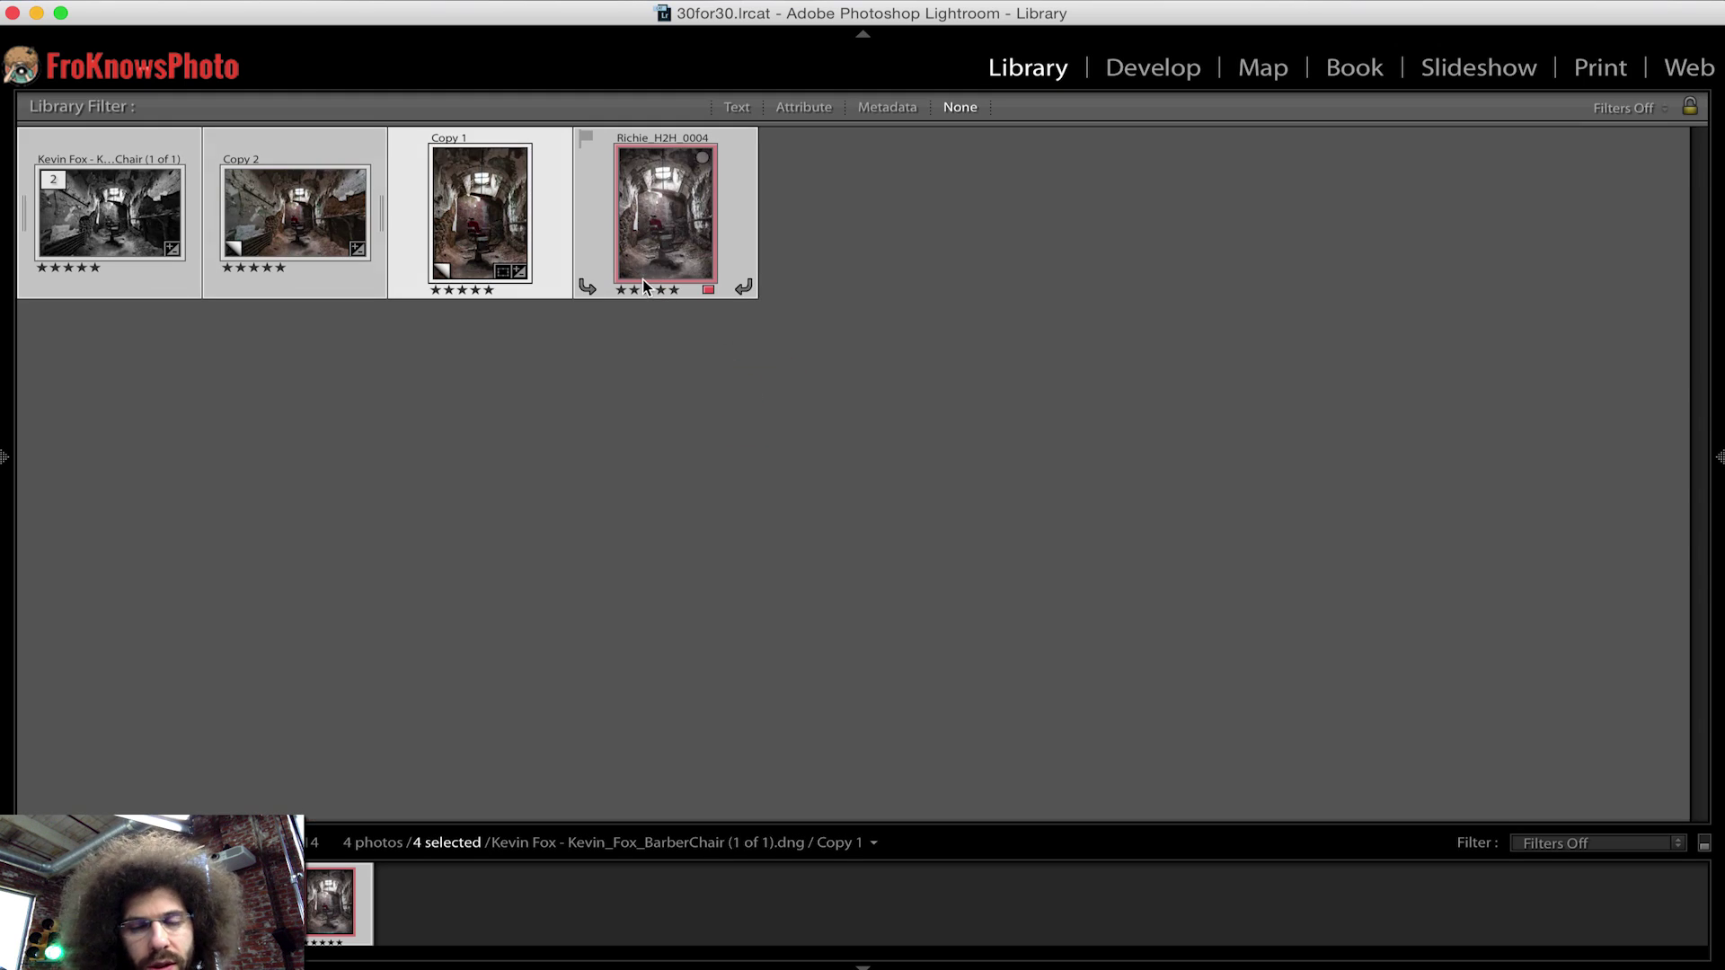
pyautogui.press('n')
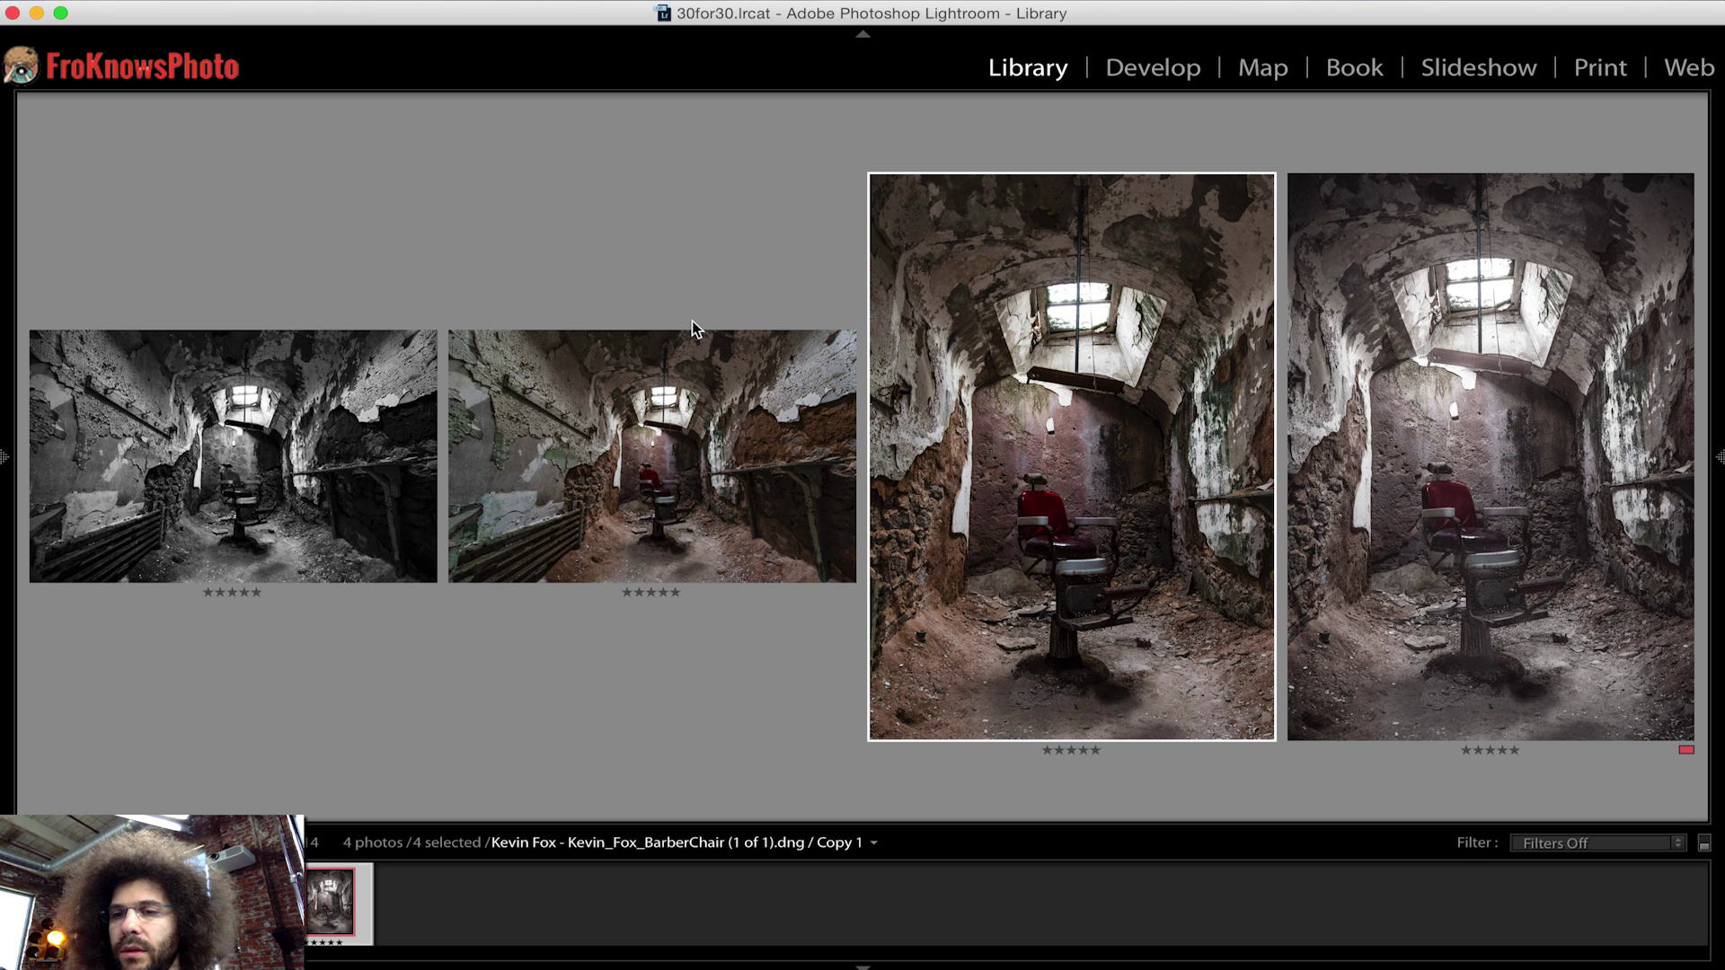
# - Inspect the fourth edit alone, return to Survey, then show the black-and-white version alone
pyautogui.doubleClick(1389, 426)
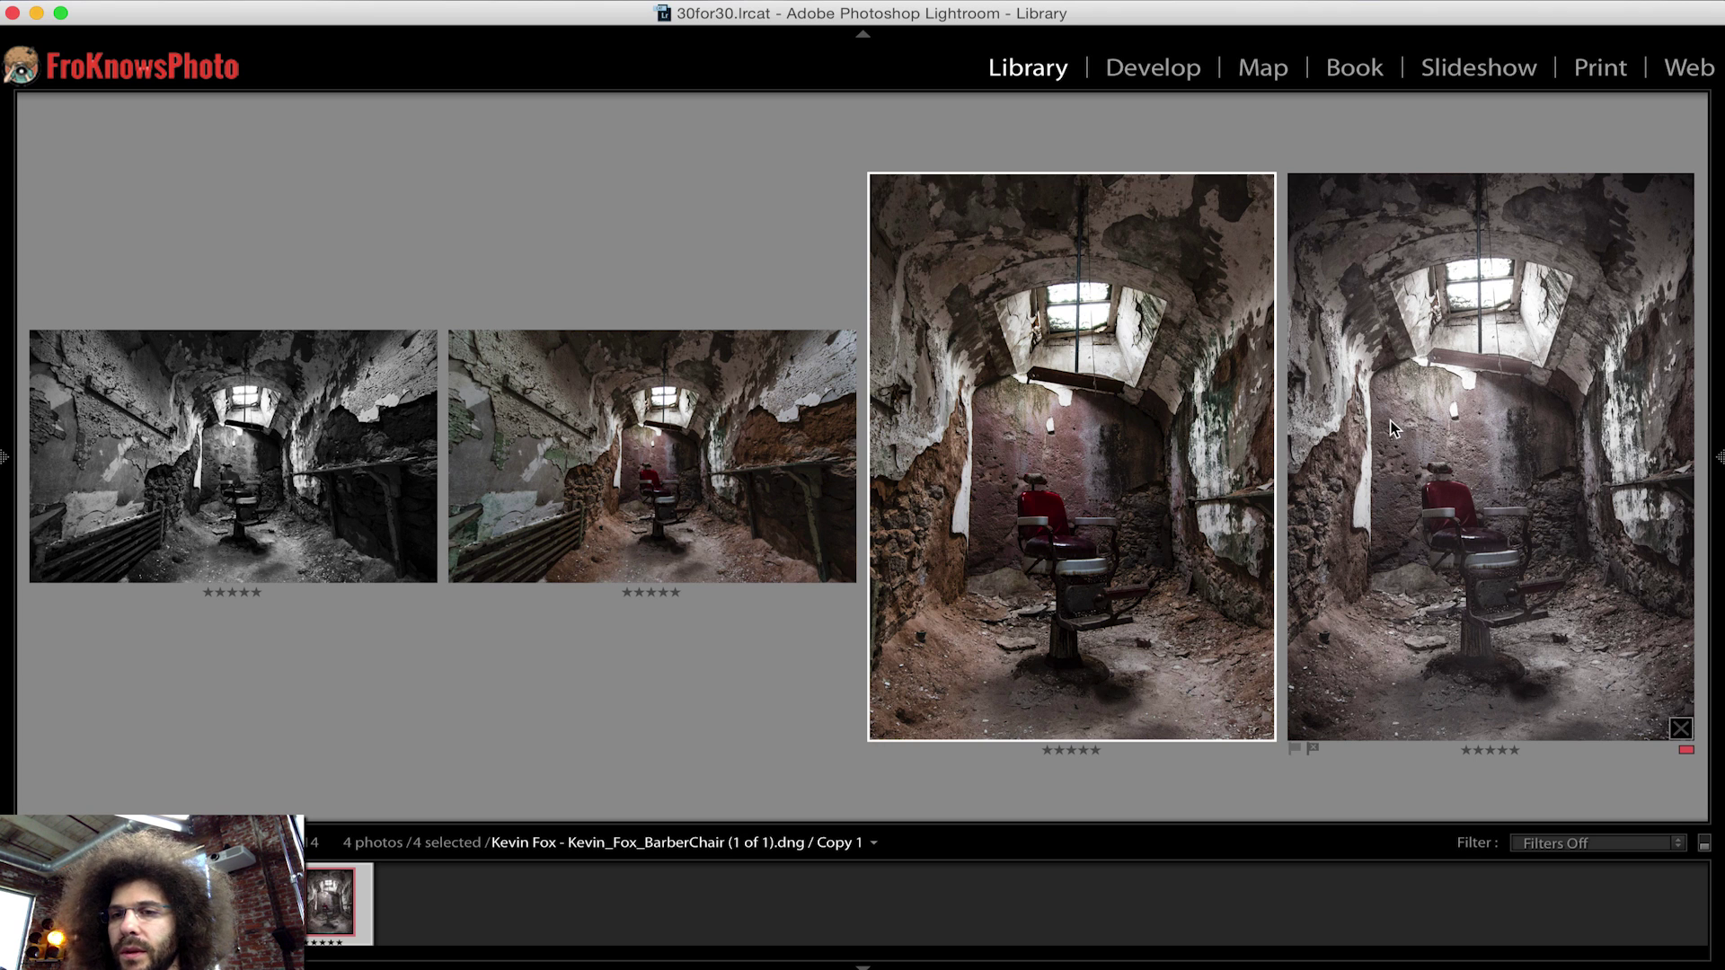
pyautogui.press('Left')
pyautogui.click(714, 424)
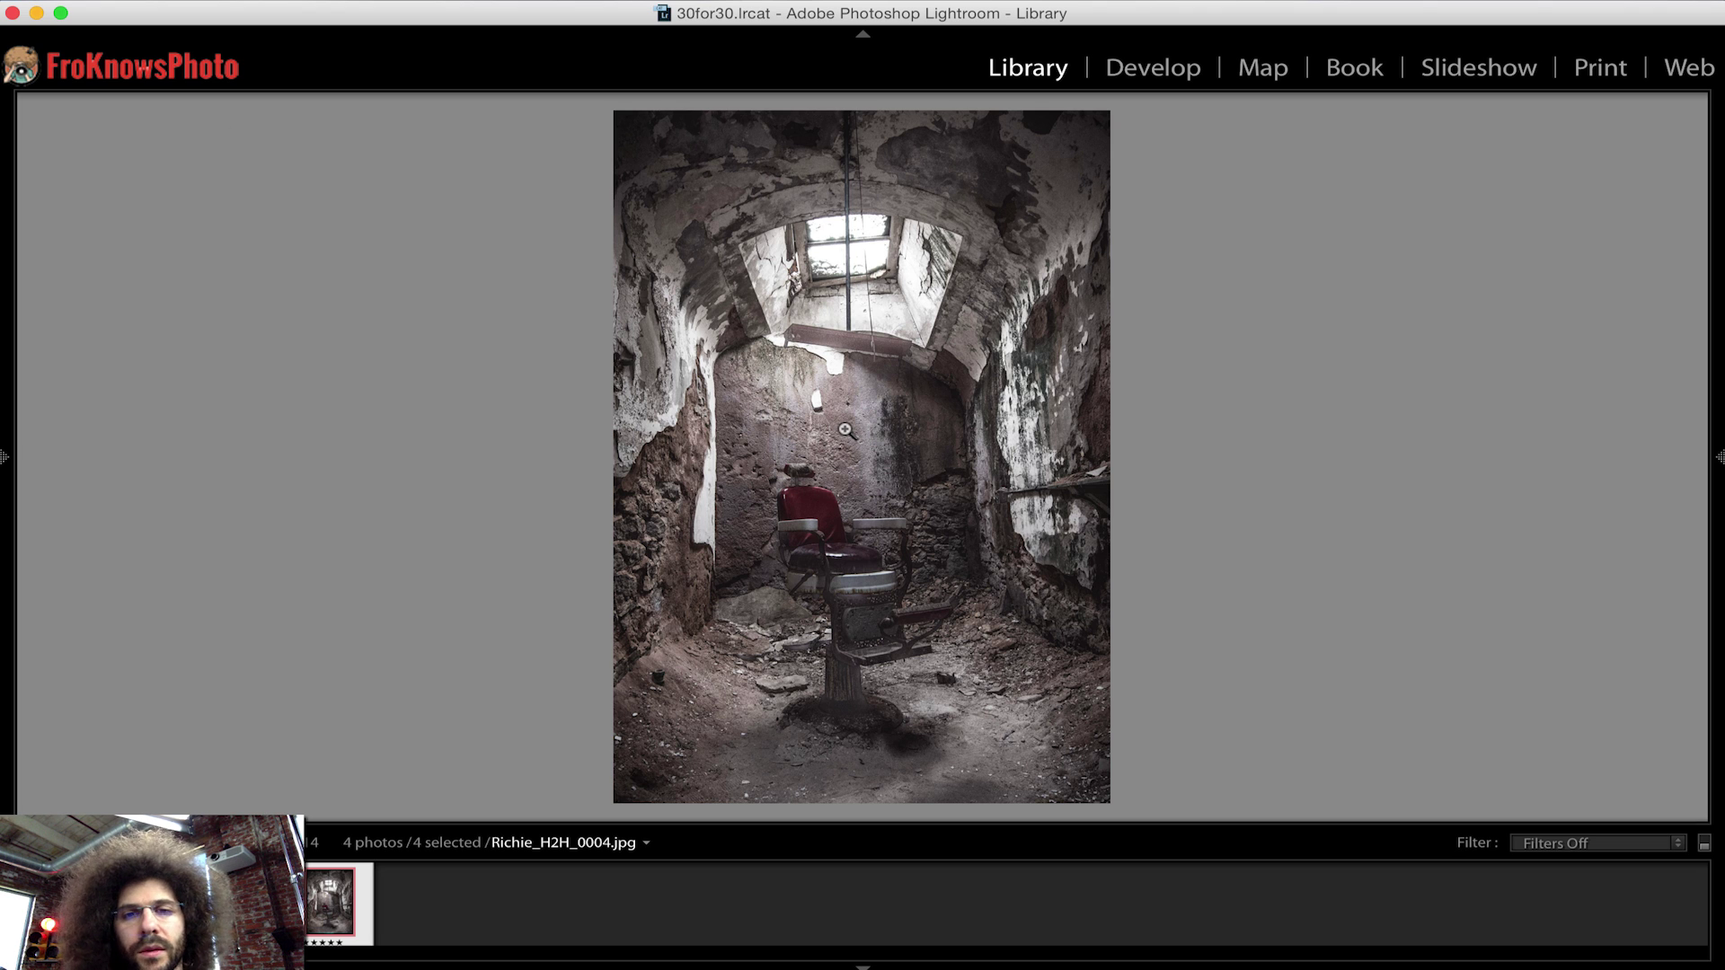
pyautogui.press('n')
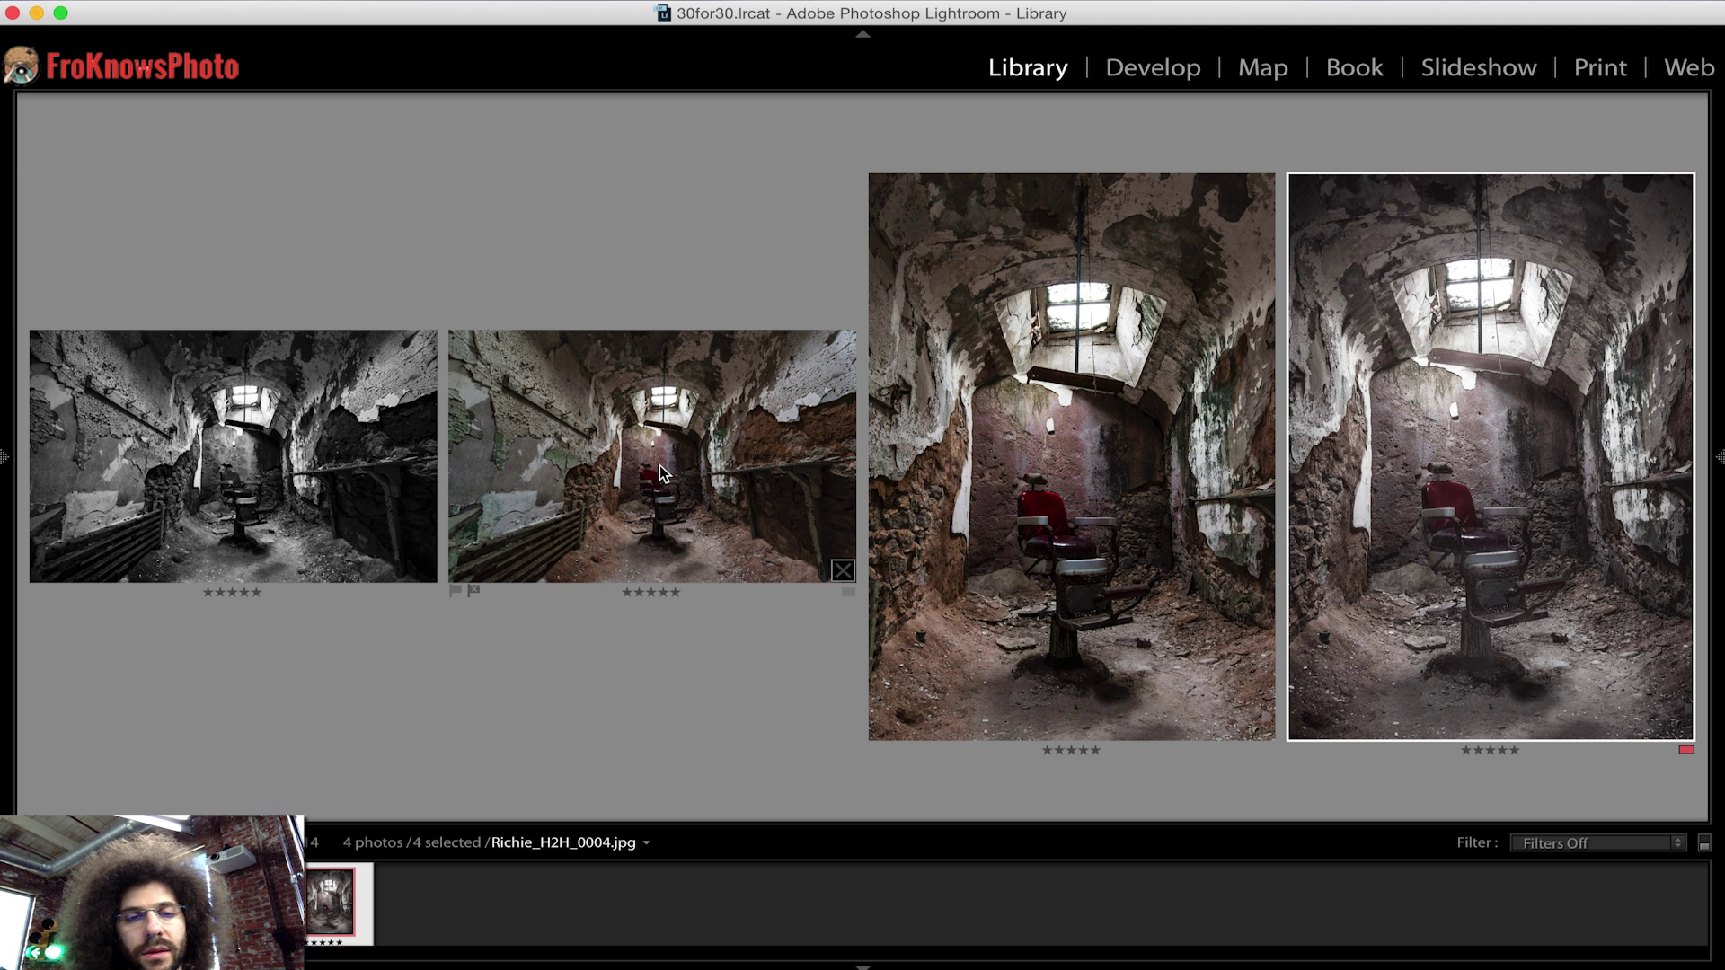
pyautogui.doubleClick(260, 499)
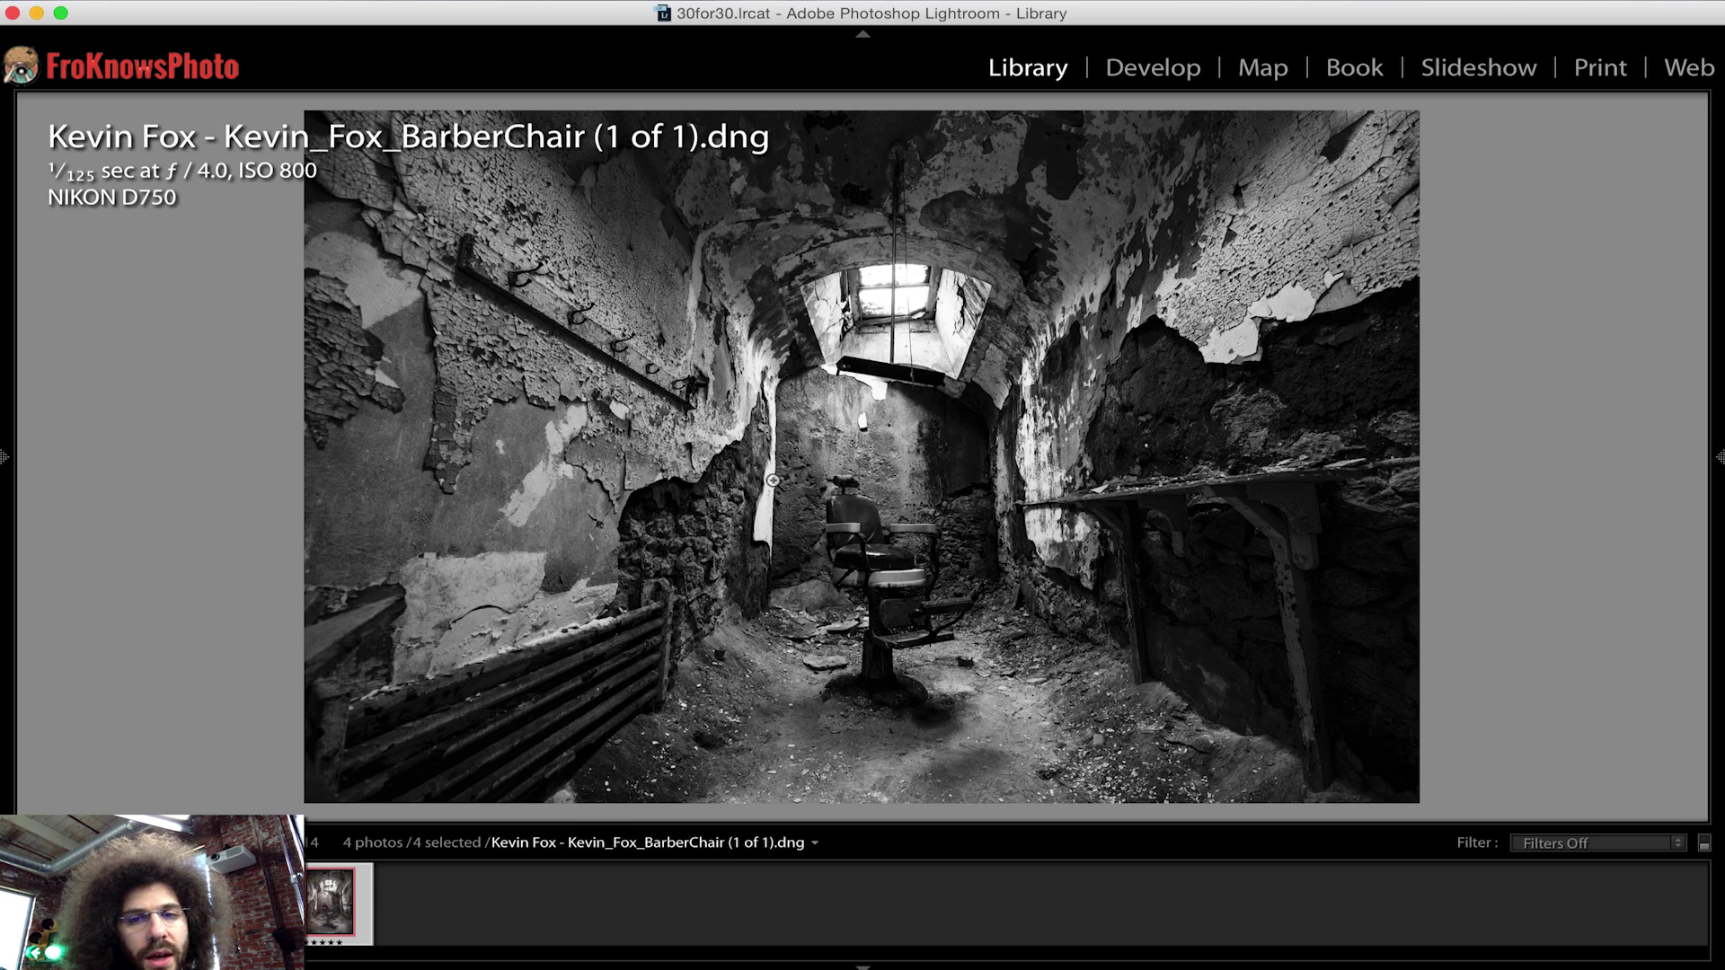
# - View the Copy 2 version and the fourth vertical edit alone, returning to Survey after each
pyautogui.doubleClick(815, 480)
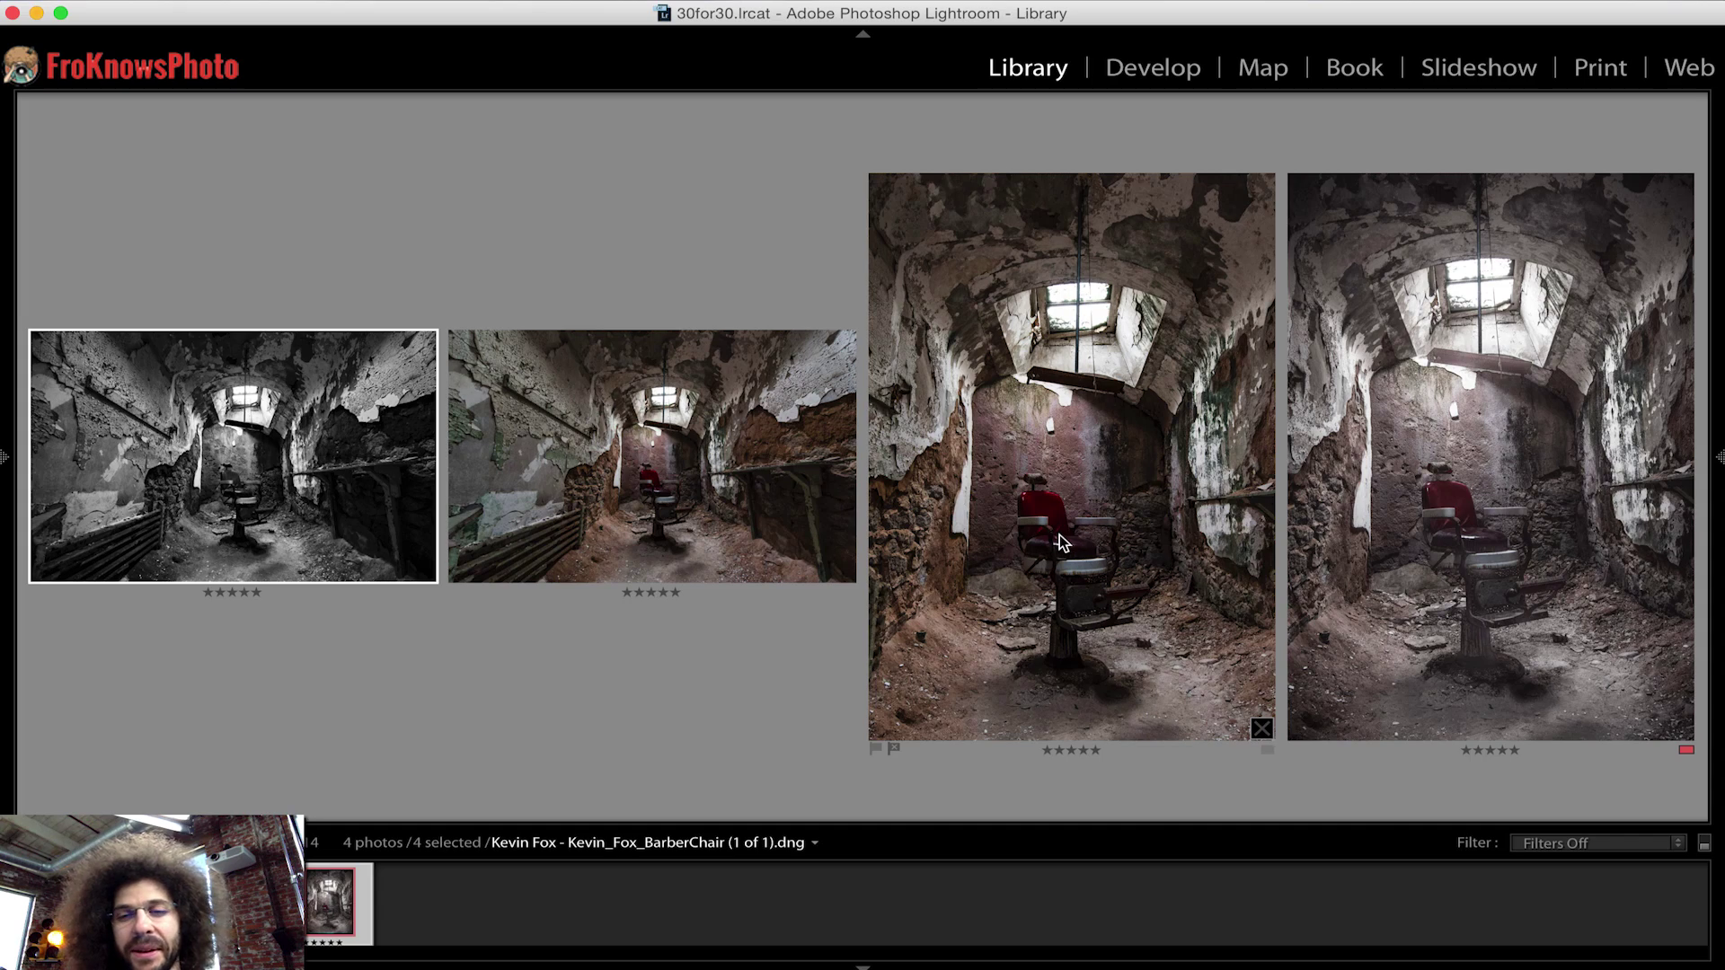
pyautogui.doubleClick(717, 499)
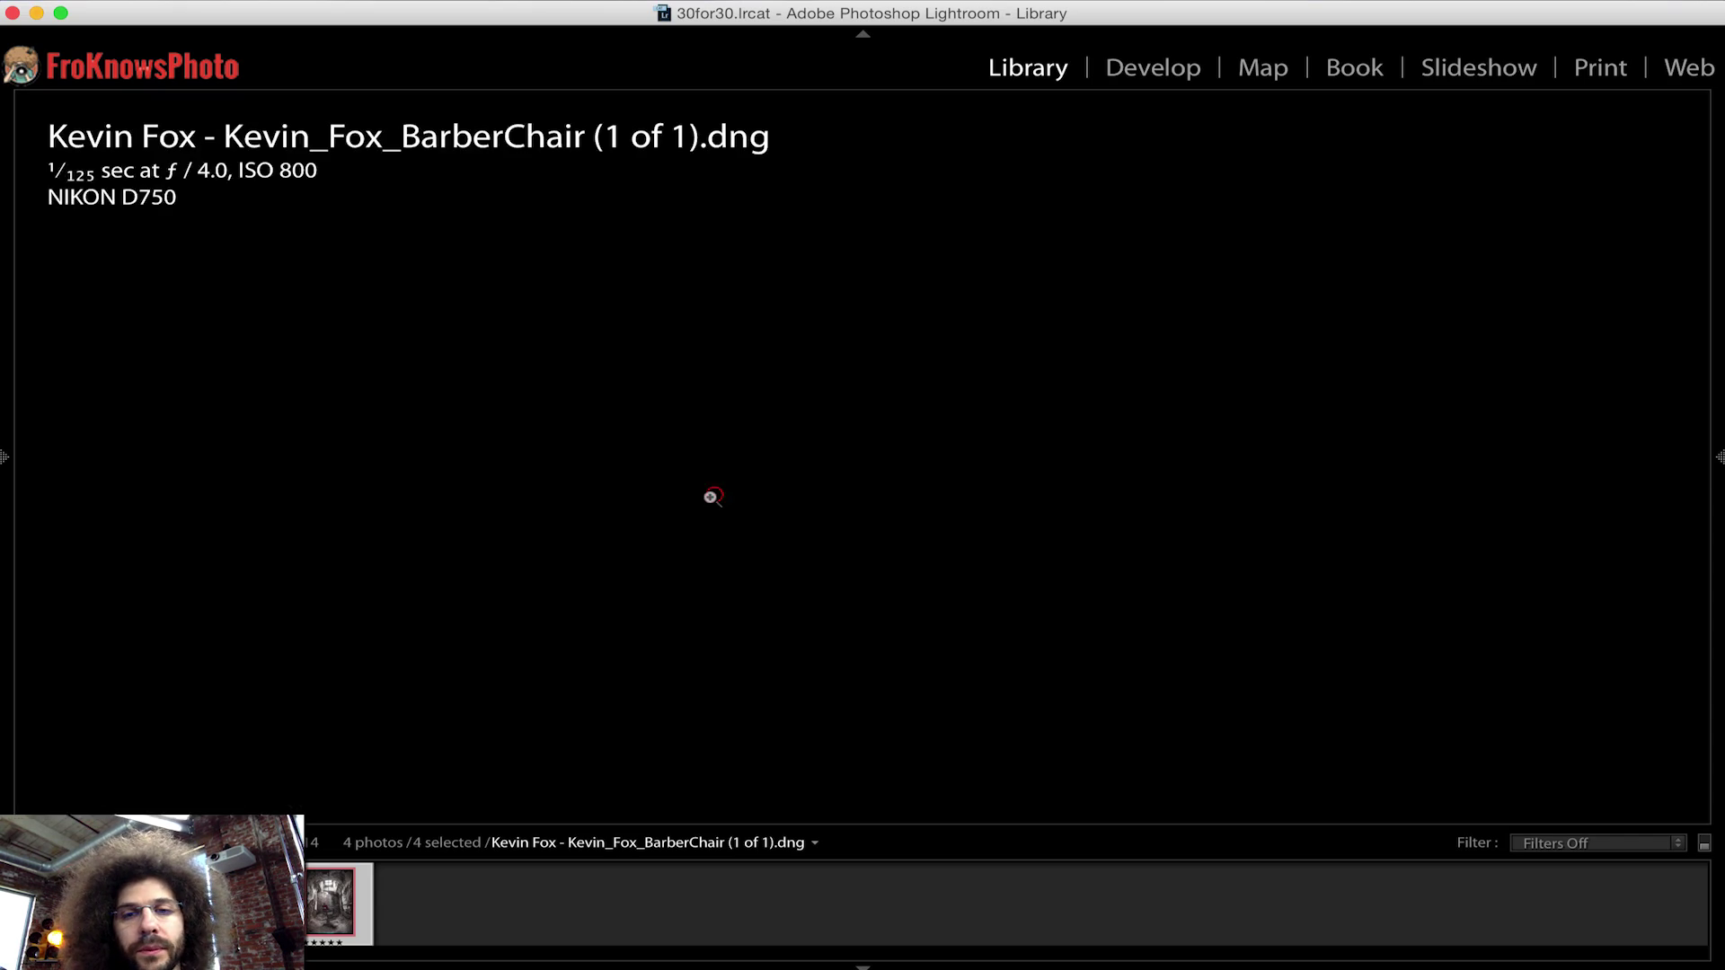
pyautogui.doubleClick(852, 500)
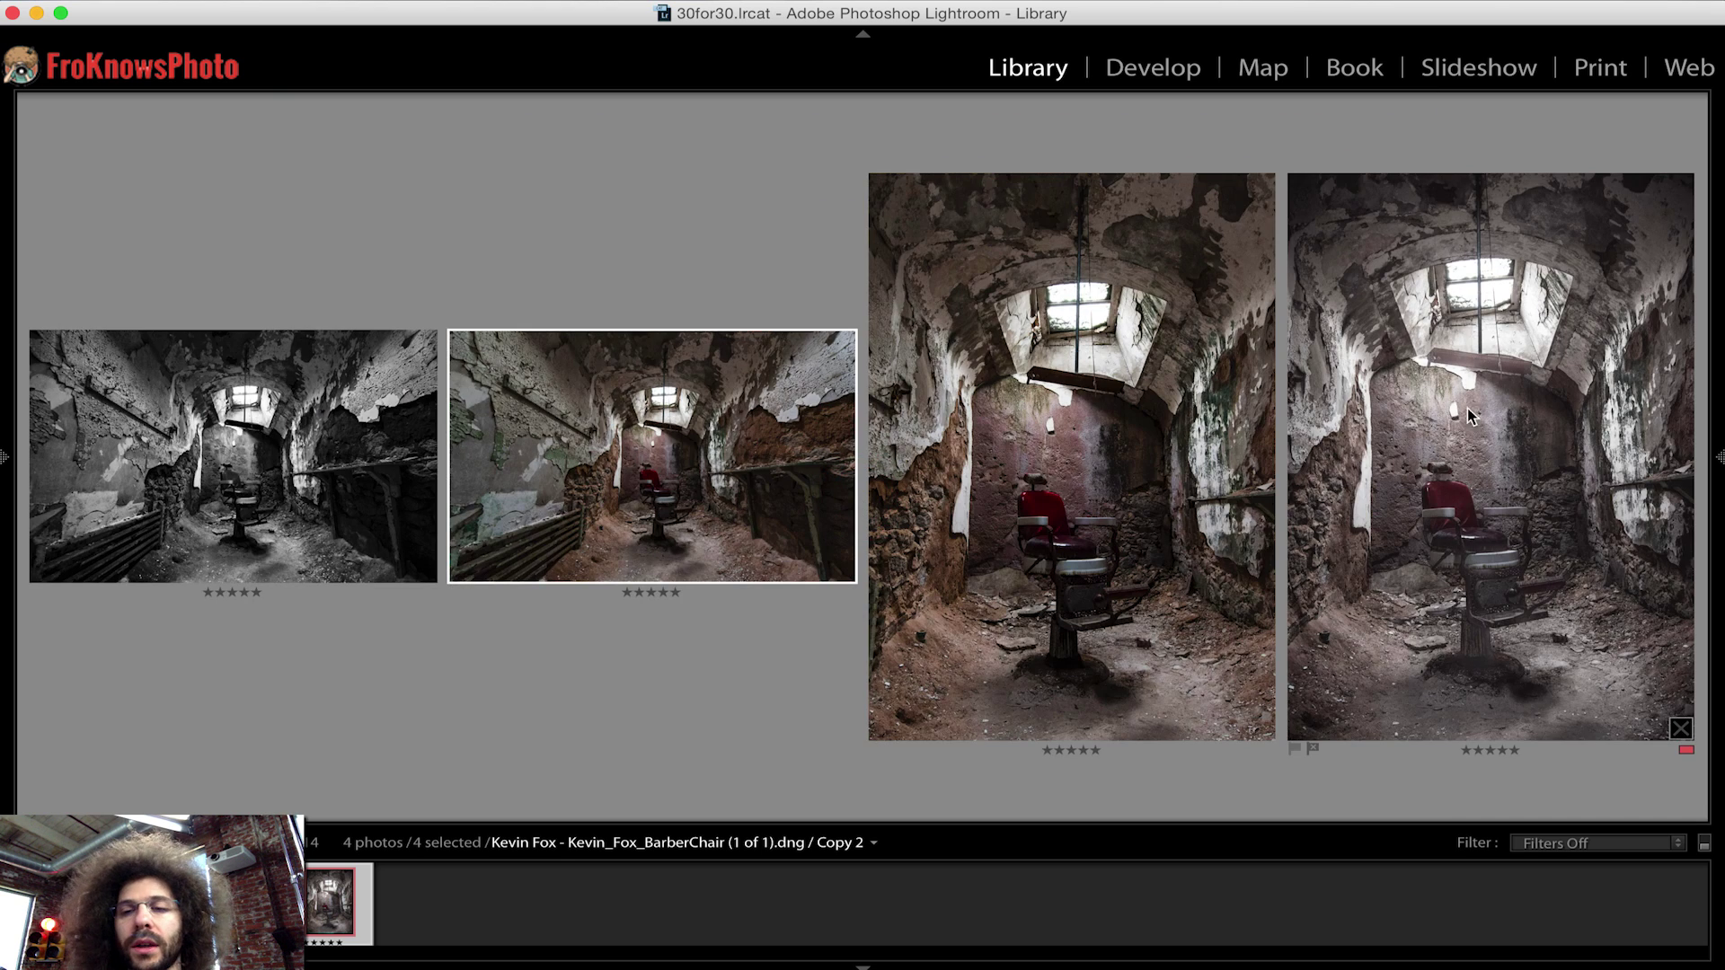
pyautogui.doubleClick(1446, 469)
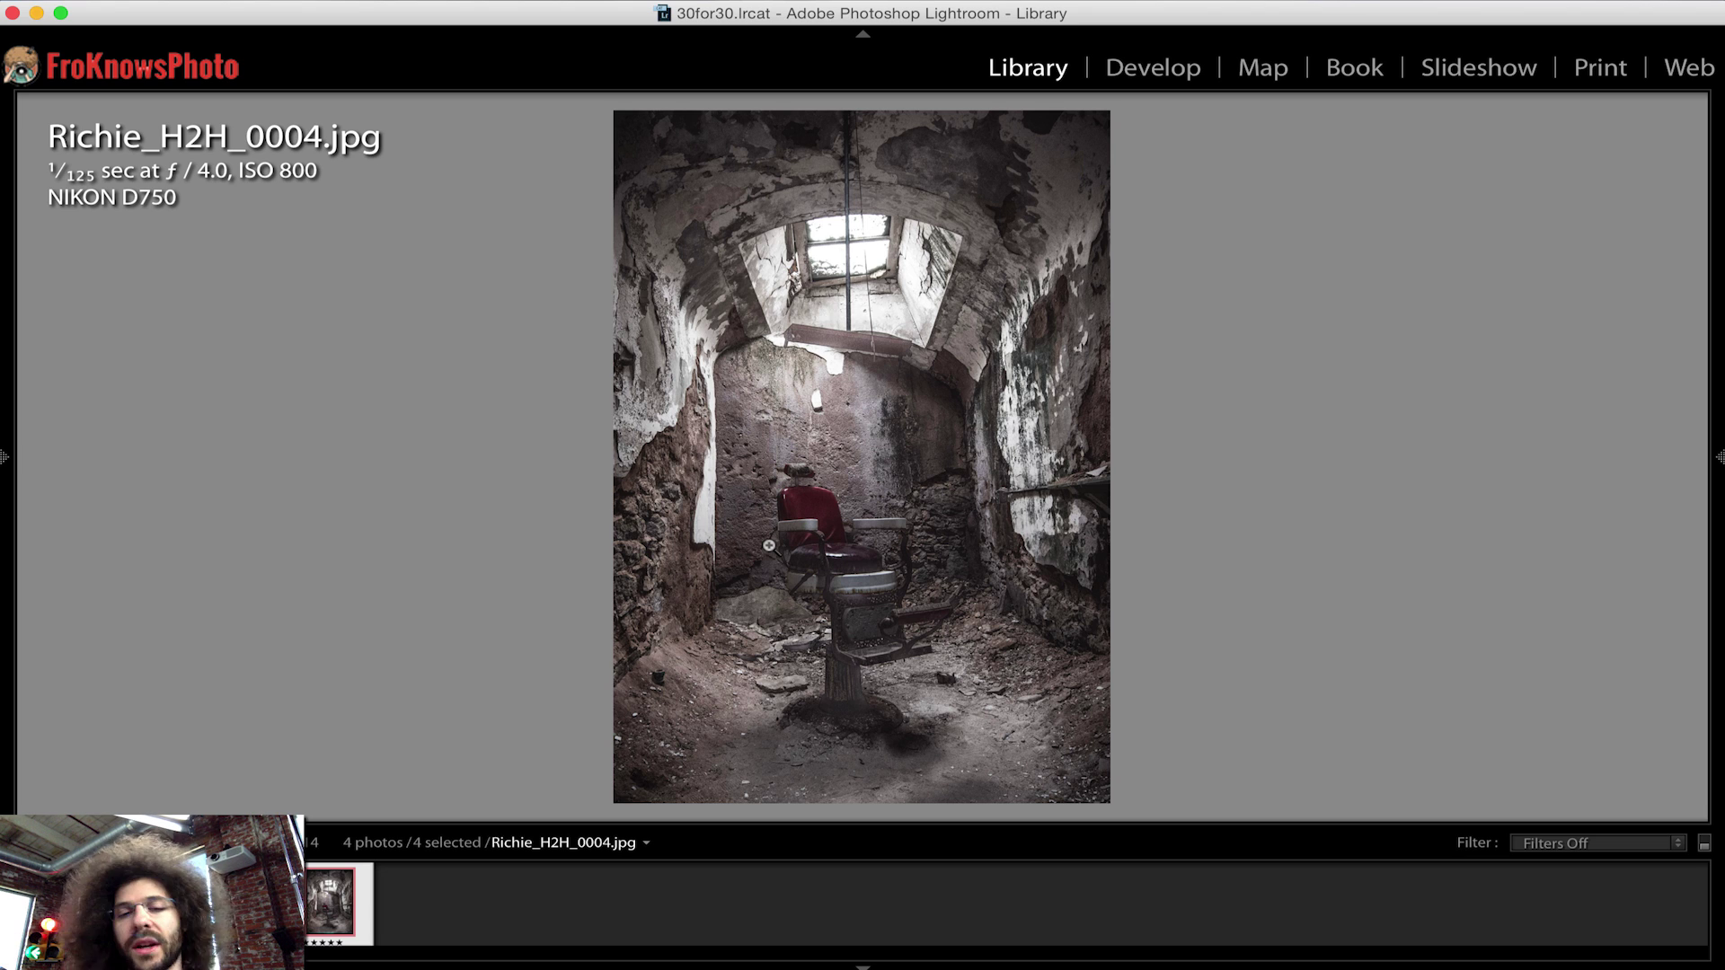
pyautogui.press('n')
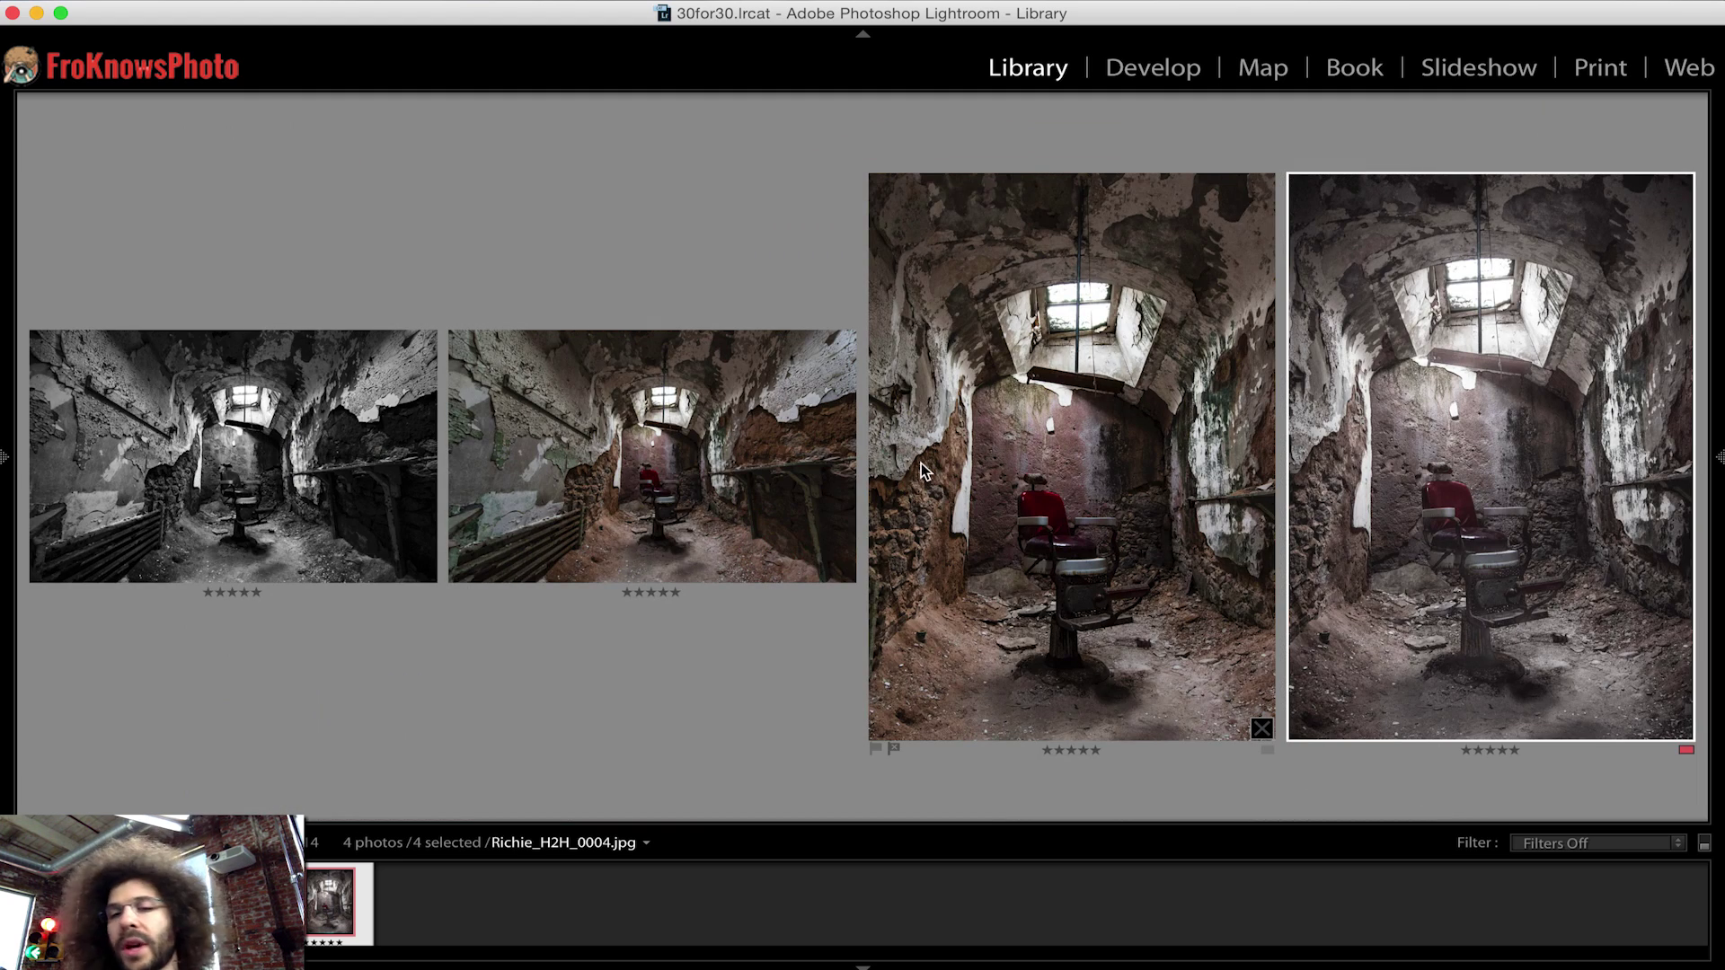